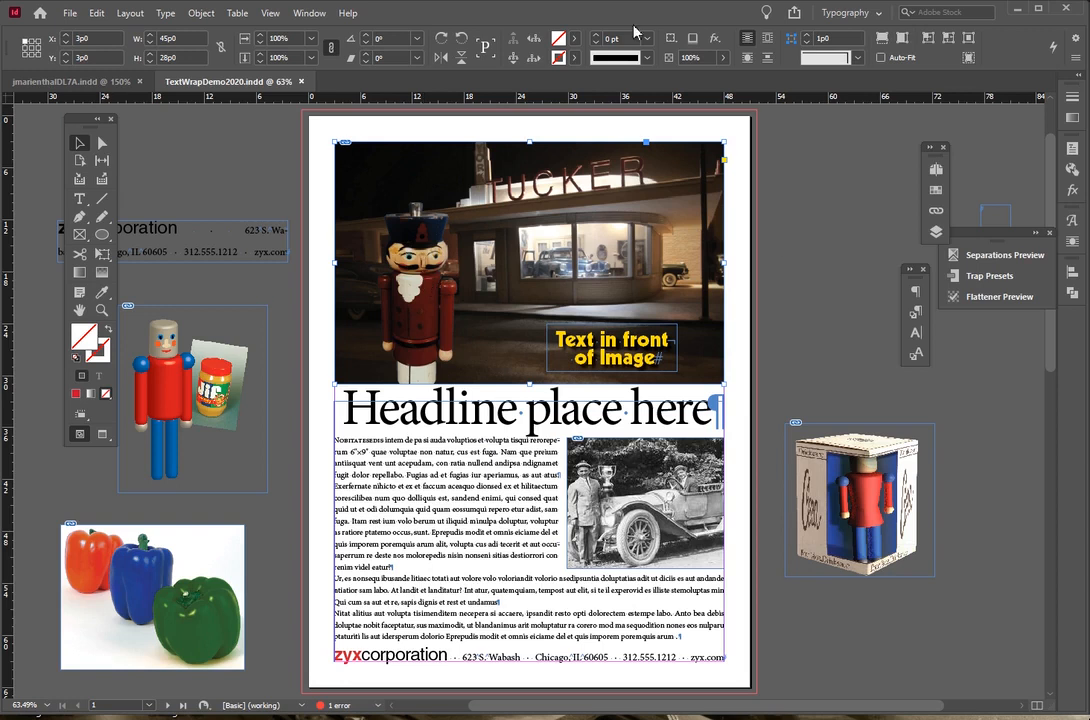
click(271, 208)
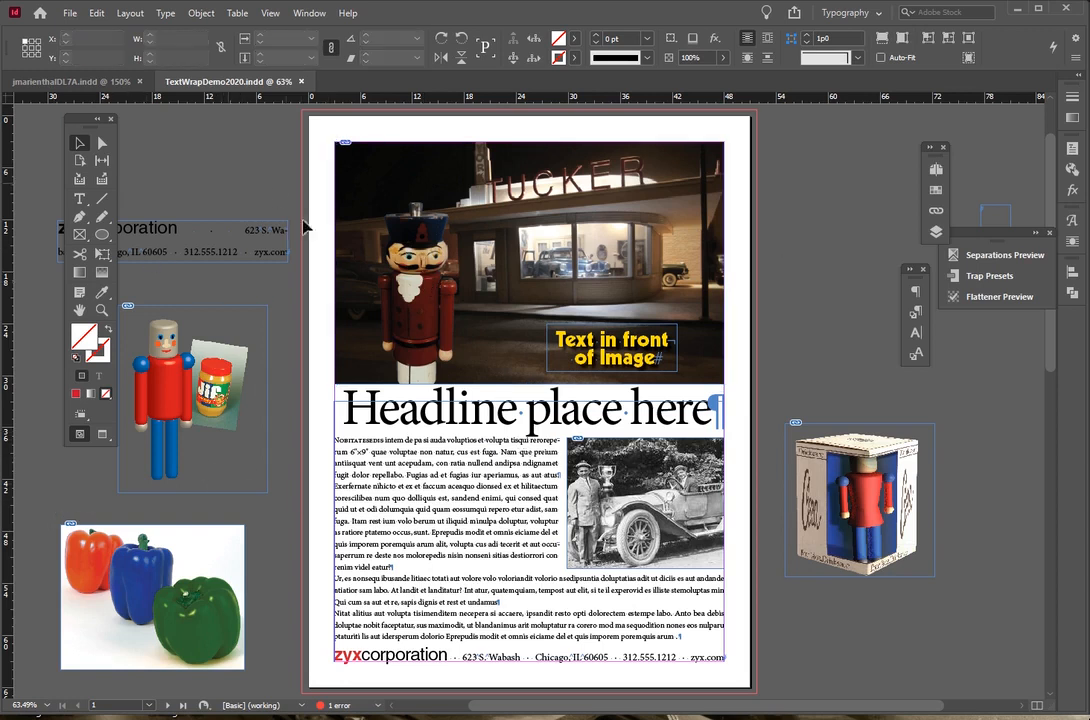
click(586, 340)
click(476, 452)
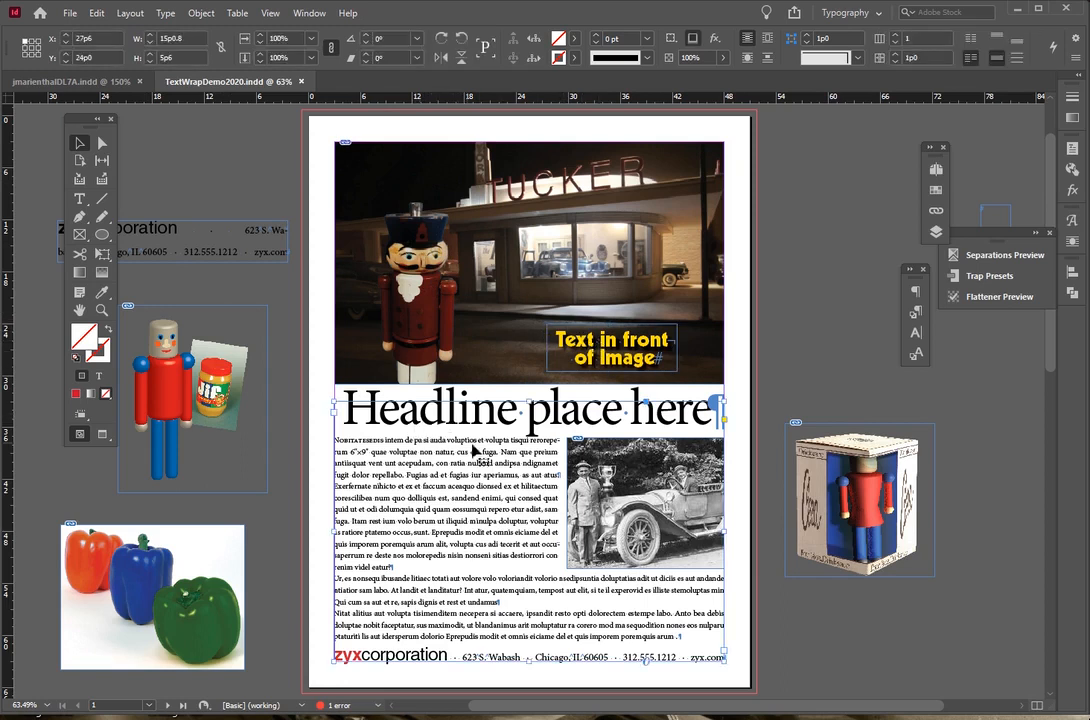
triple_click(408, 477)
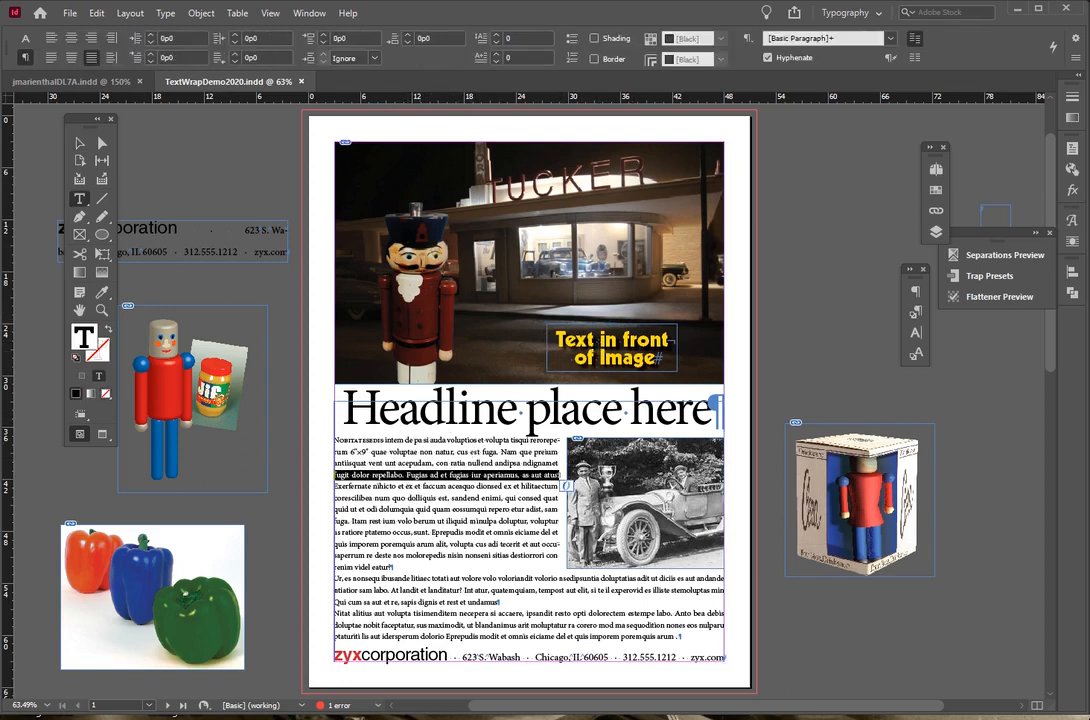
- Delete the bullet and extra space between the company name and the street address in the page 1 footer line
scroll(516, 611, down, 5)
scroll(487, 457, up, 1)
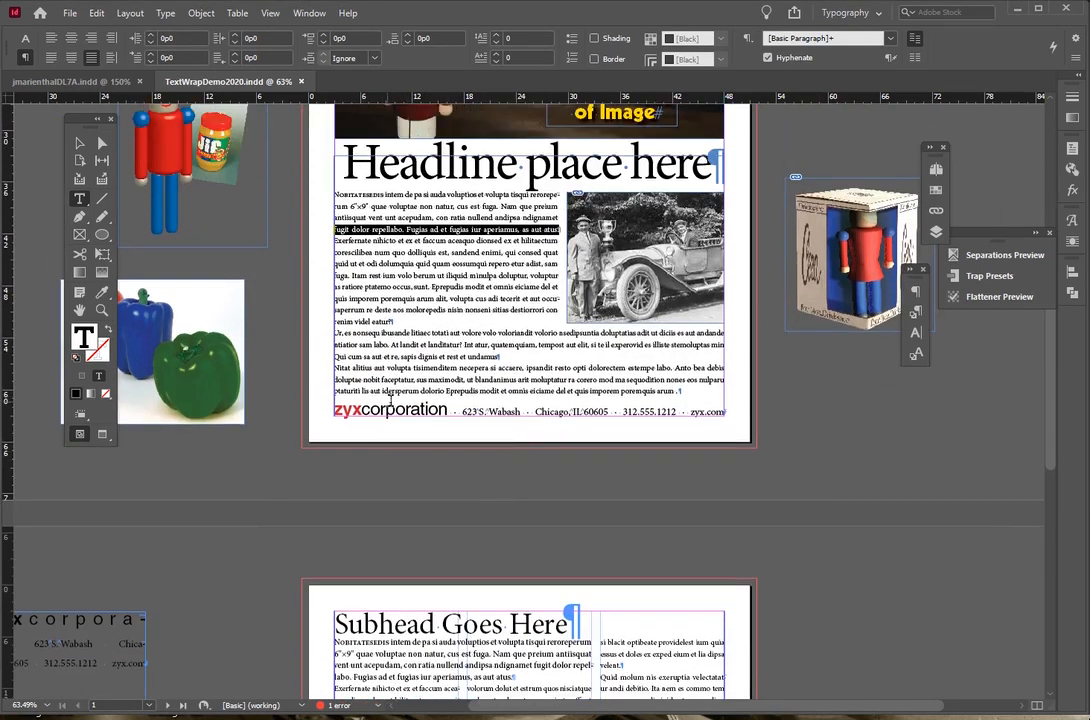
key(ctrl+space)
drag(323, 371, 784, 494)
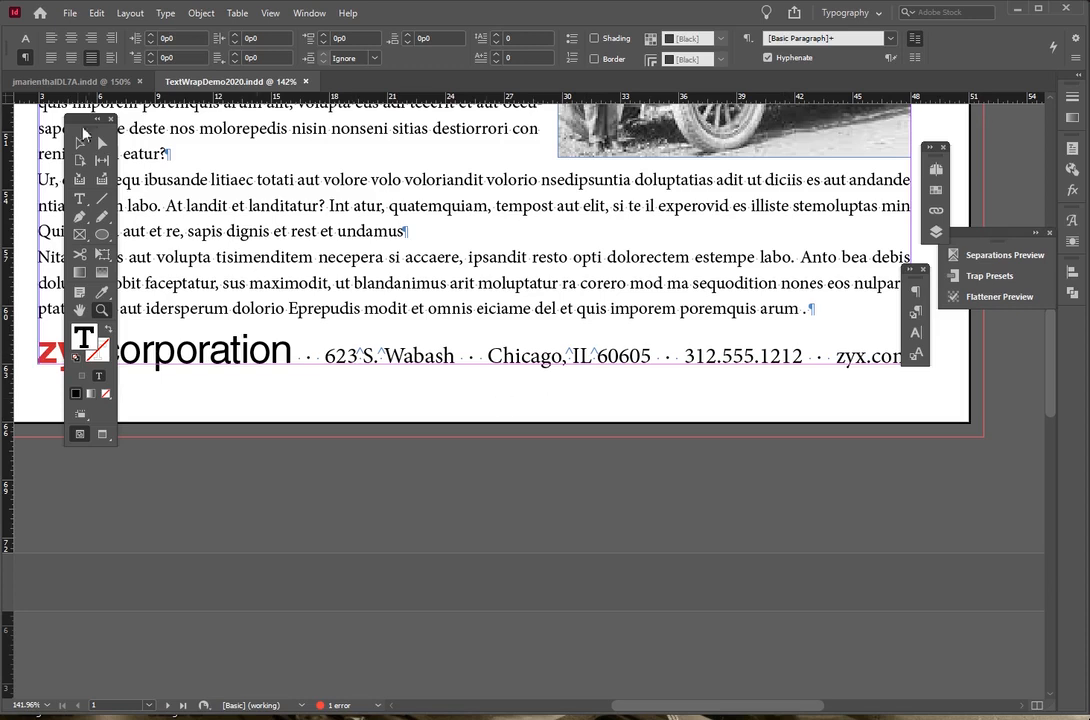
drag(79, 122, 43, 191)
click(44, 379)
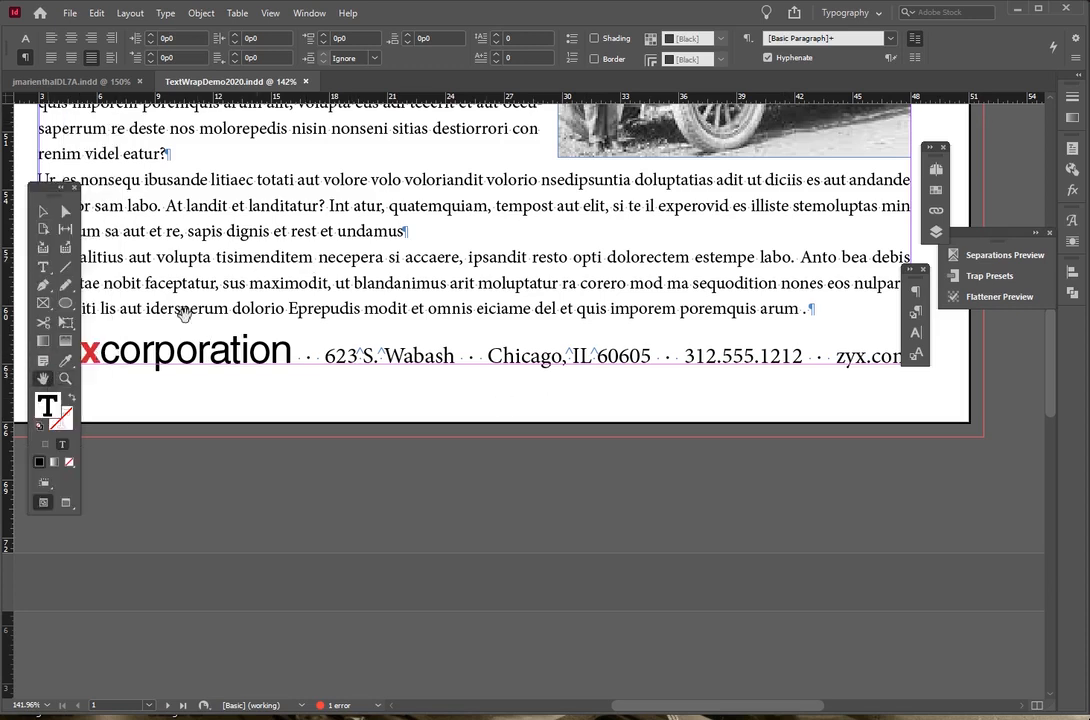
drag(233, 289, 296, 350)
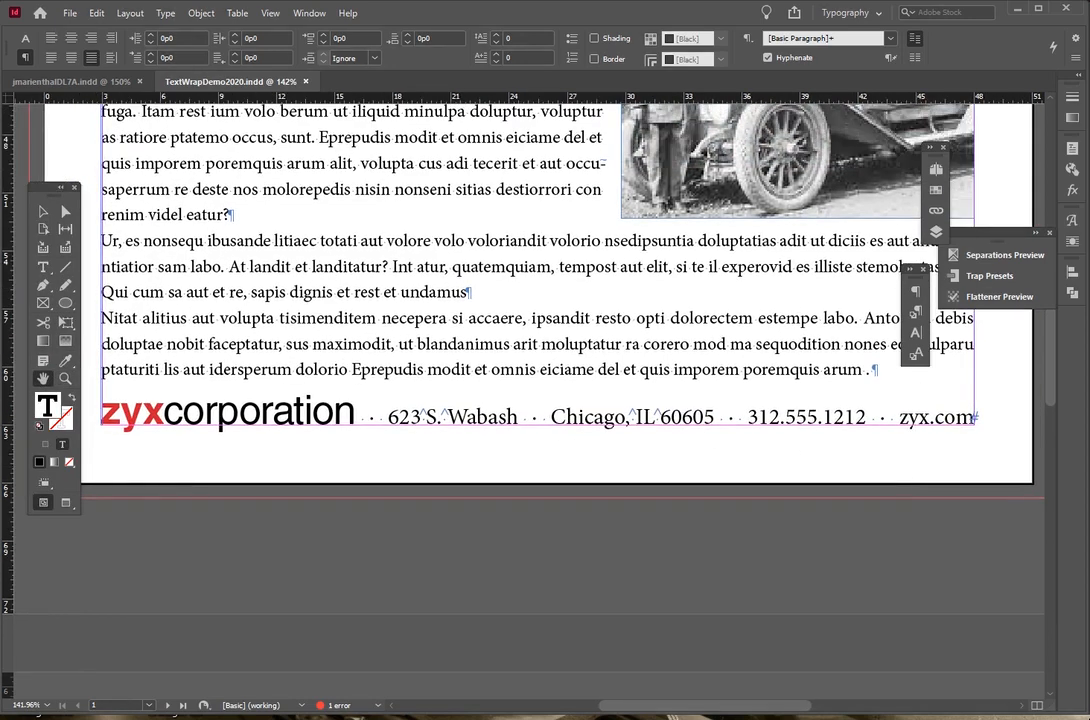
click(44, 267)
click(345, 415)
key(shift+Right)
key(shift+Right)
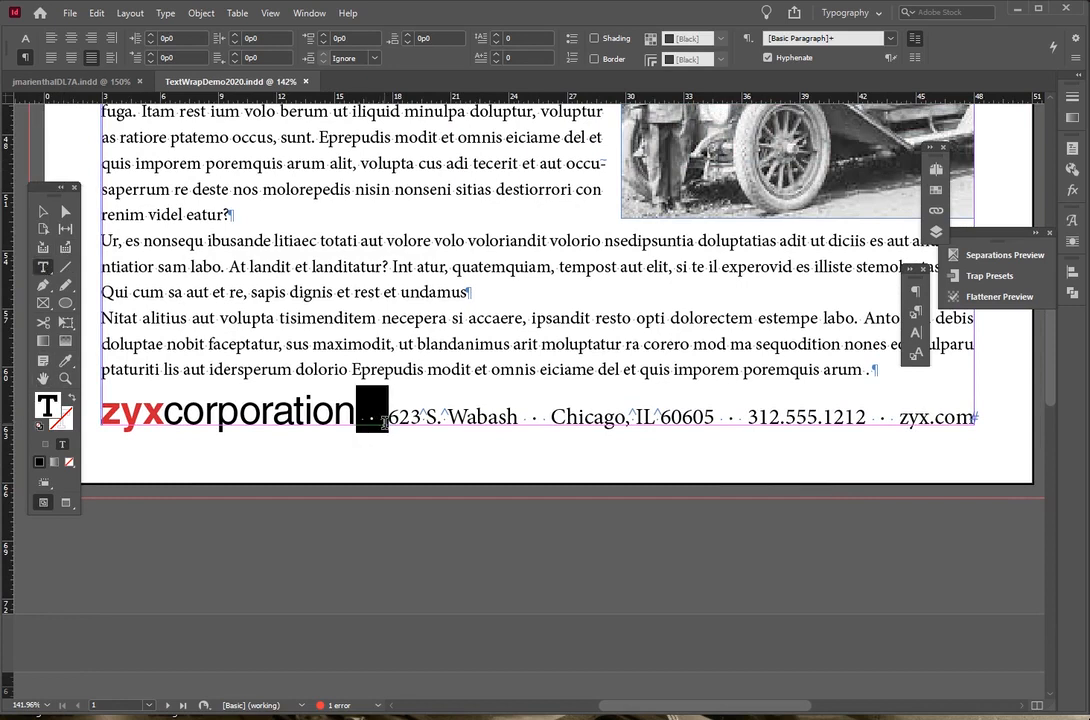
click(376, 416)
key(BackSpace)
key(BackSpace)
- Delete the remaining bullets and extra spaces separating the street, city, phone number and website in the footer line
click(523, 417)
key(BackSpace)
key(BackSpace)
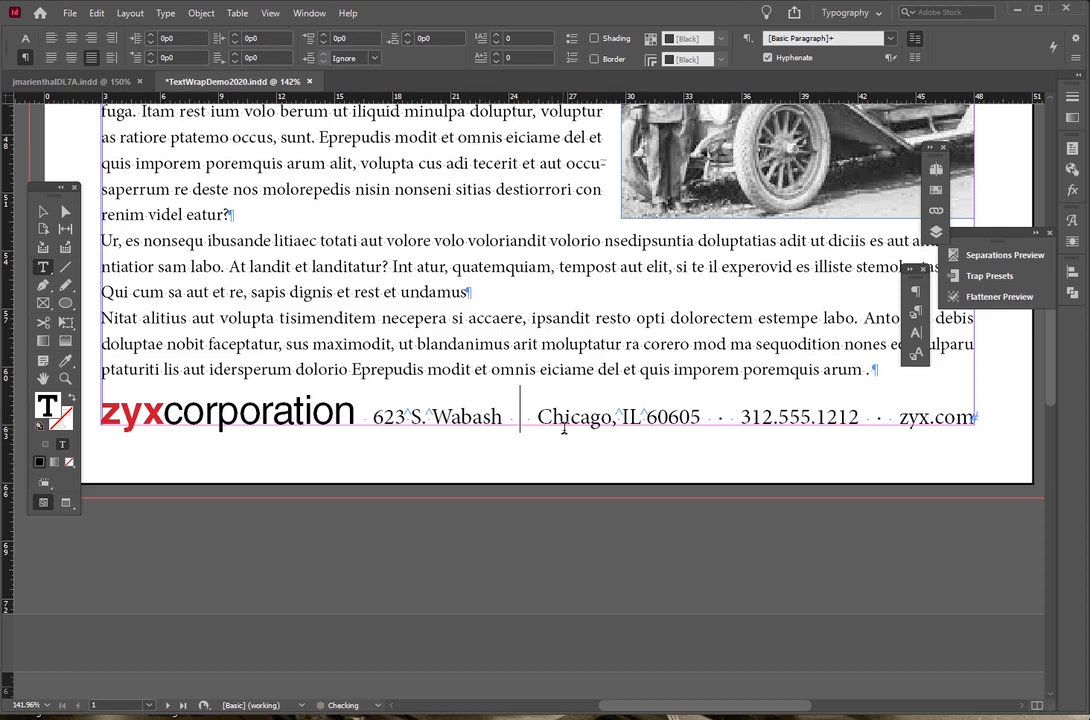
click(731, 417)
key(BackSpace)
key(BackSpace)
click(876, 418)
key(BackSpace)
key(BackSpace)
key(BackSpace)
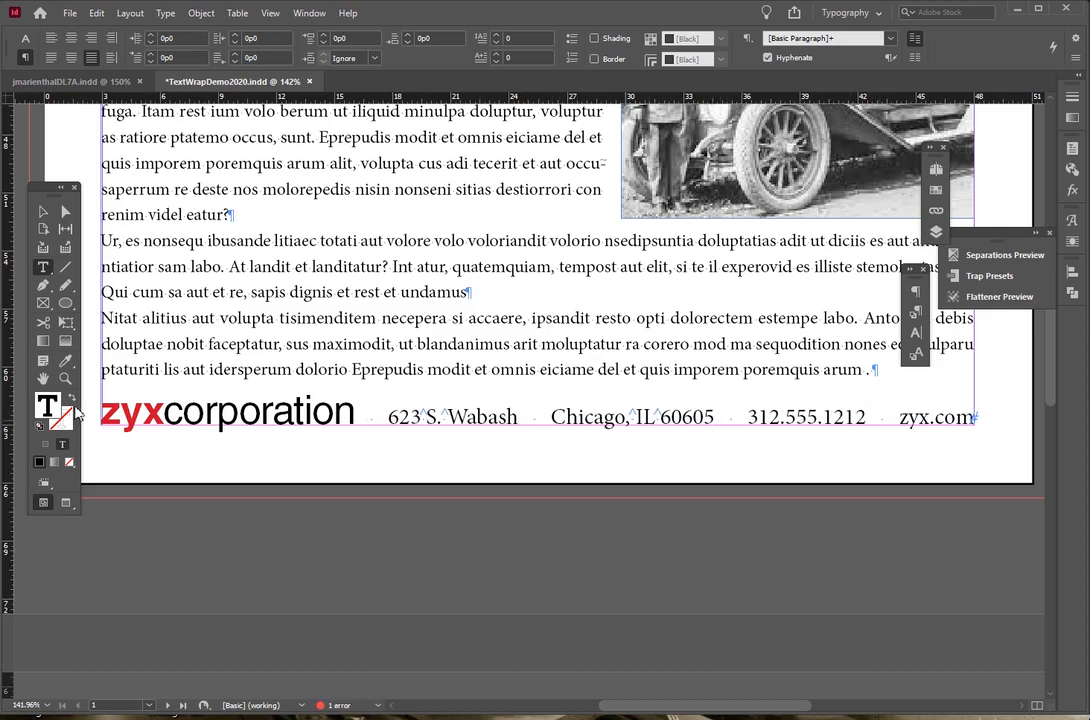
- Try justification with the last line aligned left on the footer paragraph, and set it back to justify all lines
drag(240, 412, 975, 417)
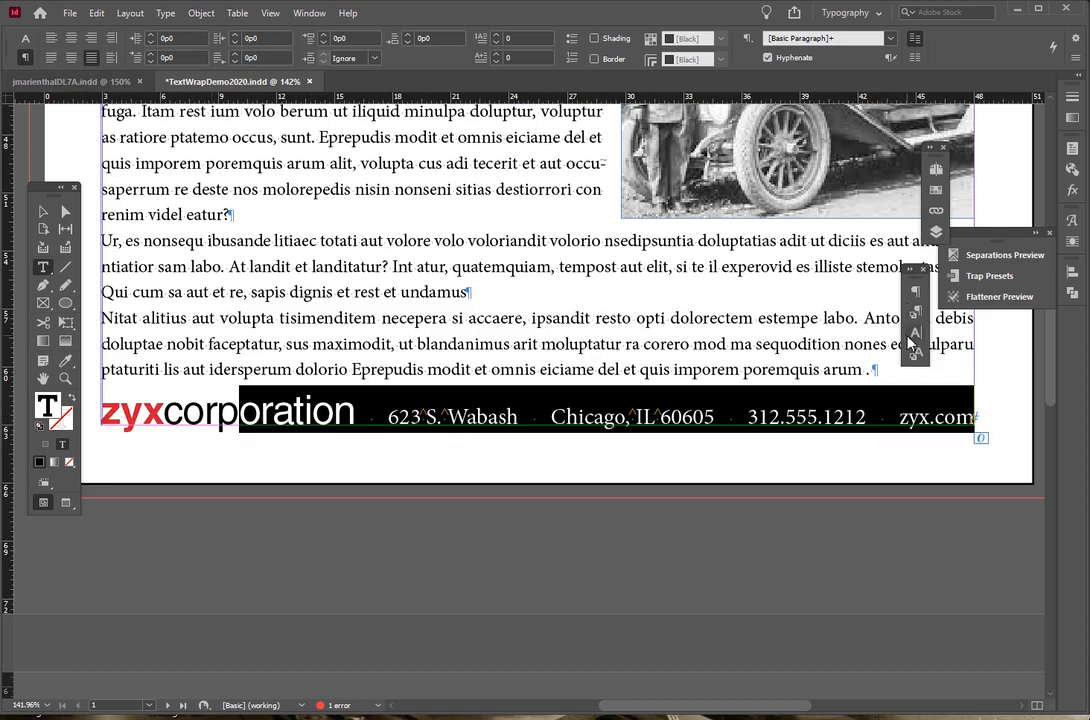
click(915, 291)
click(793, 308)
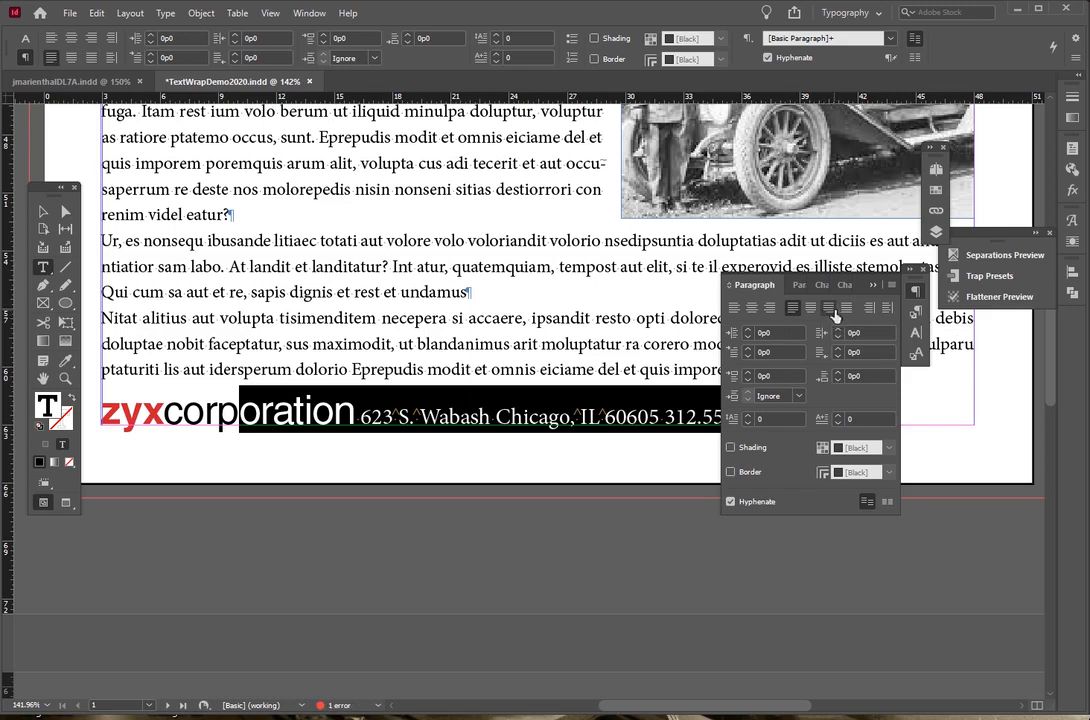
click(847, 308)
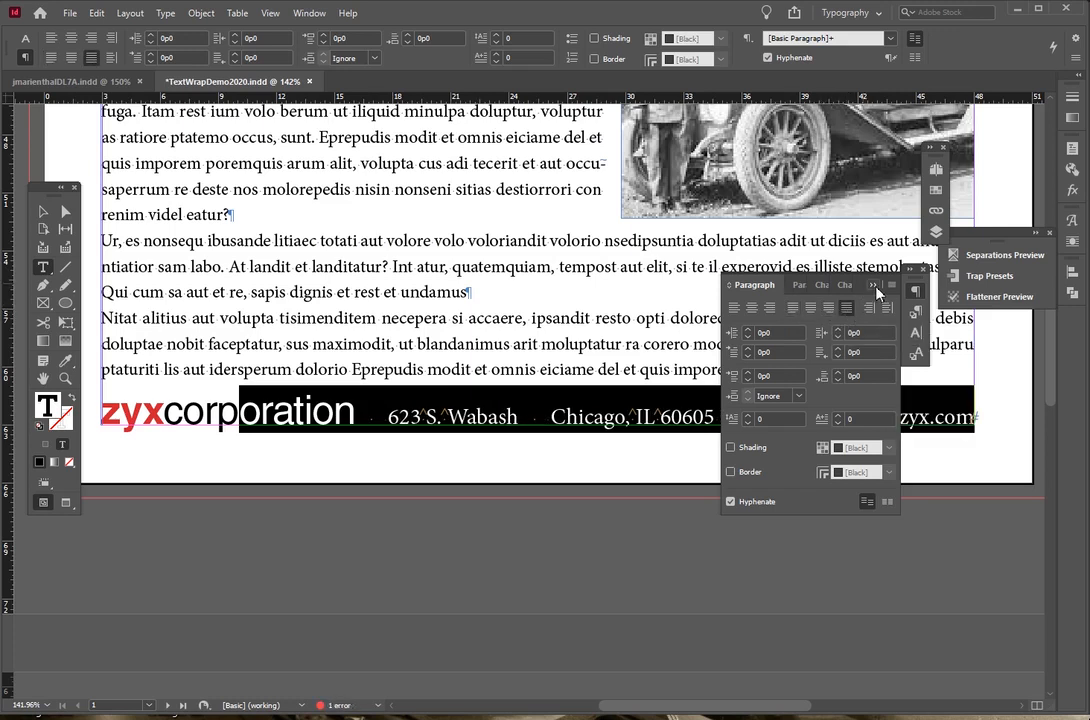
click(874, 287)
click(385, 383)
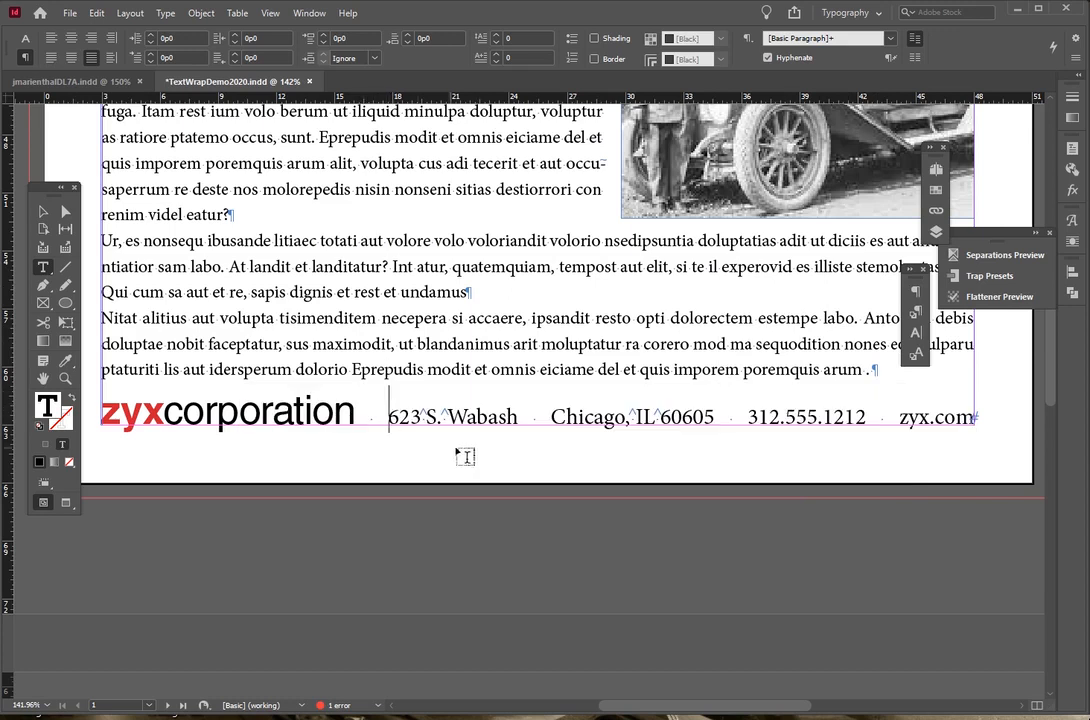
- Replace the two nonbreaking spaces inside the footer's street address with regular spaces
click(65, 378)
drag(371, 393, 573, 458)
click(43, 270)
drag(283, 365, 263, 340)
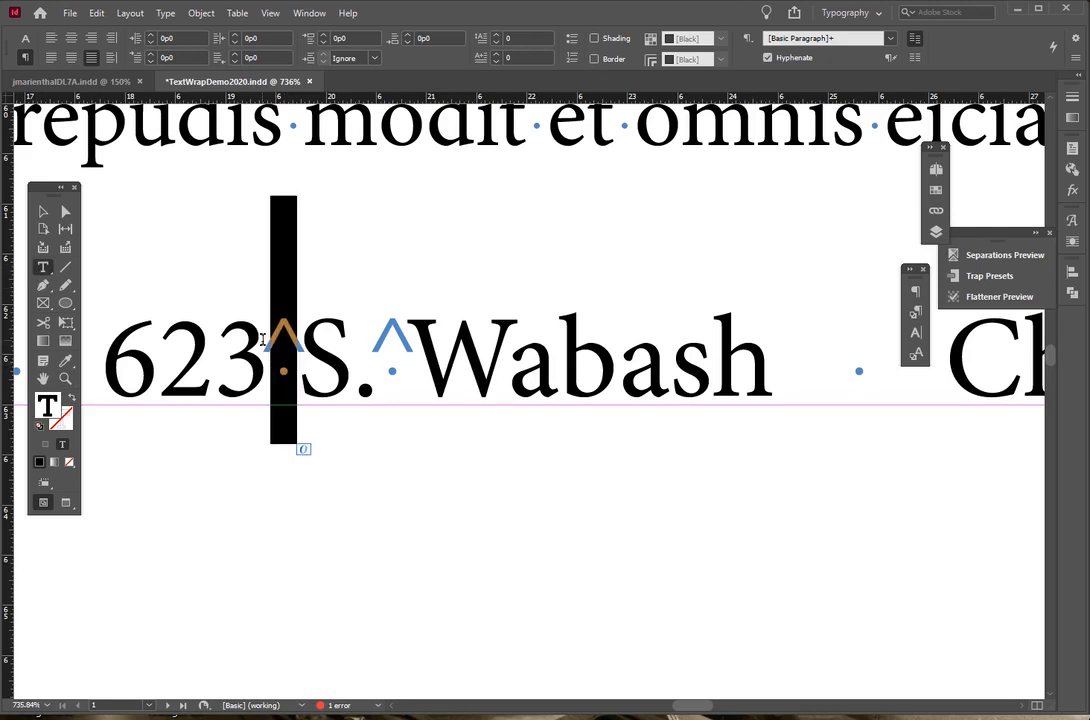
key(ctrl+shift+m)
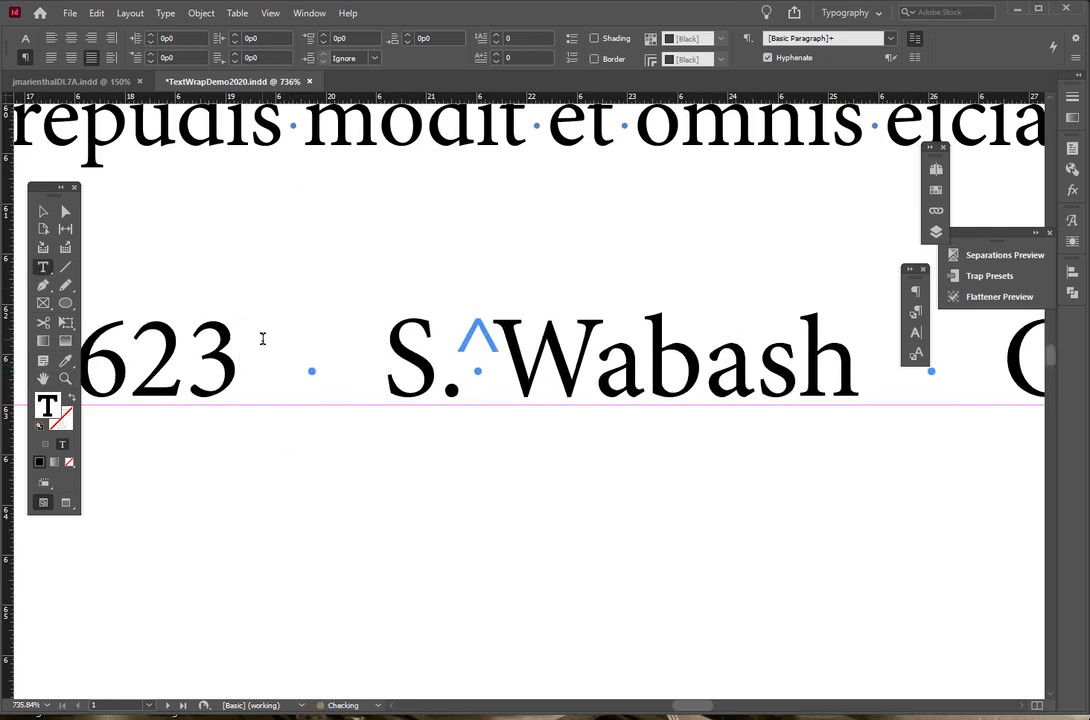
click(450, 349)
key(ctrl+shift+m)
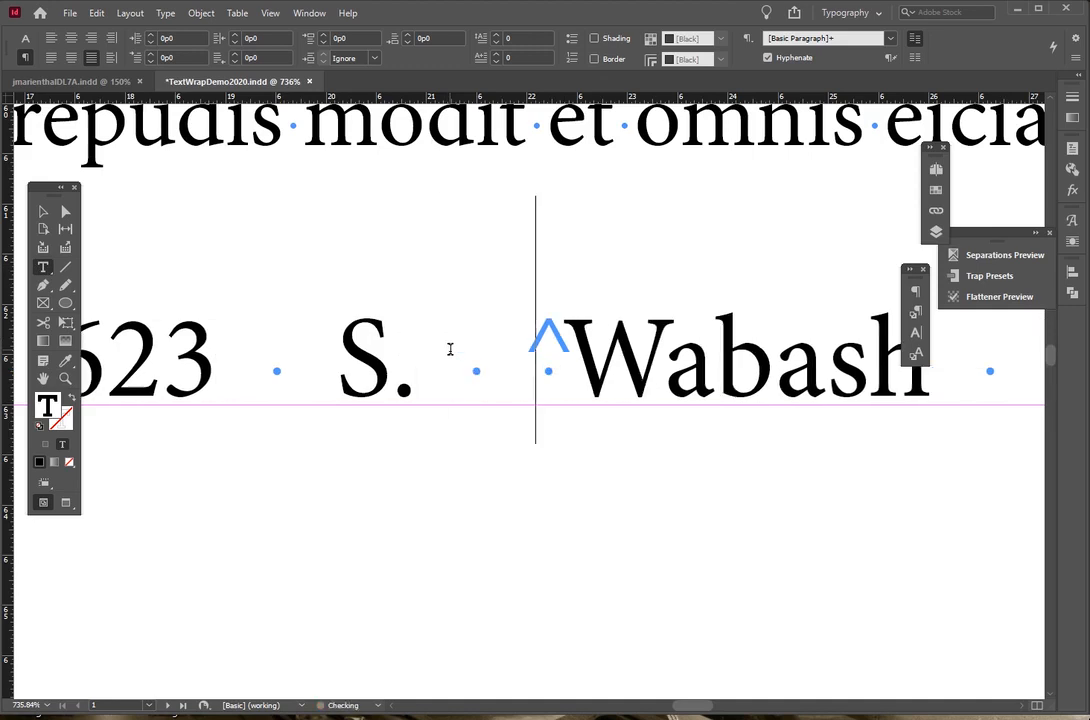
key(Delete)
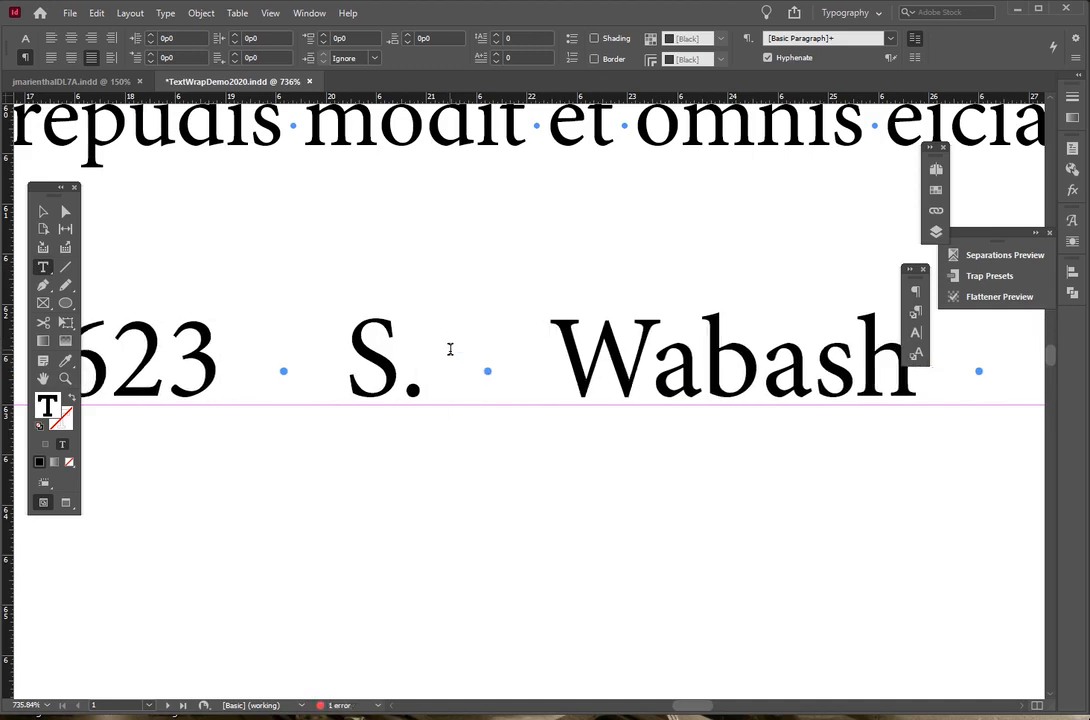
- Replace both regular spaces inside the street address with nonbreaking spaces, using the fixed-width variant before the street name
key(BackSpace)
click(165, 13)
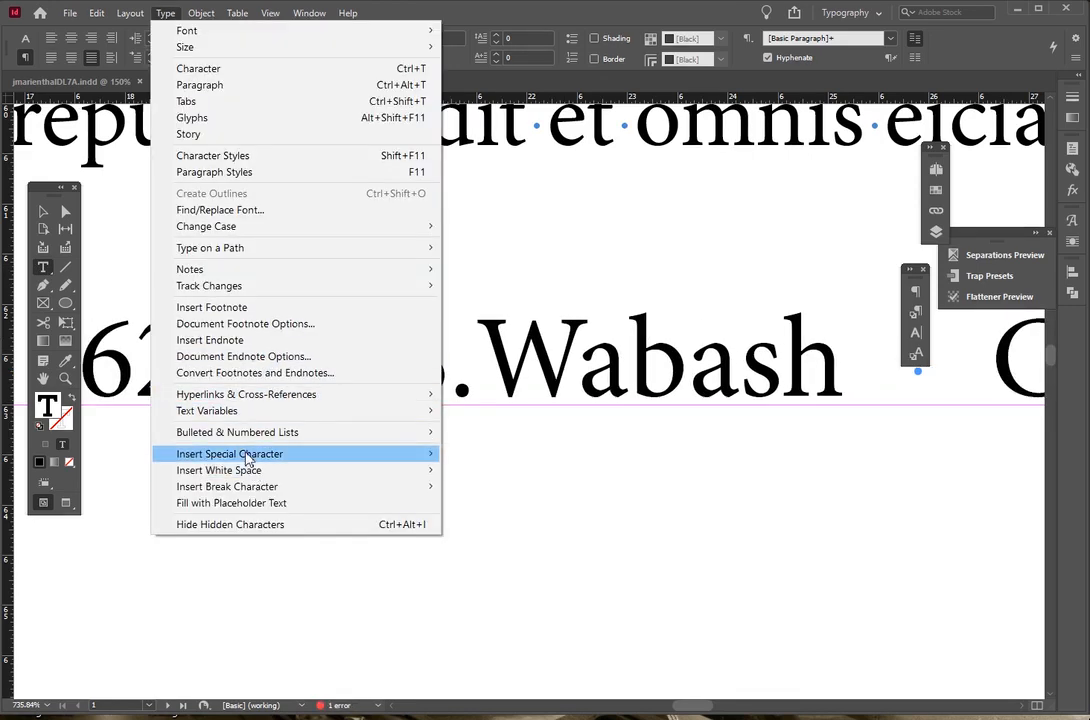
mouse_move(275, 479)
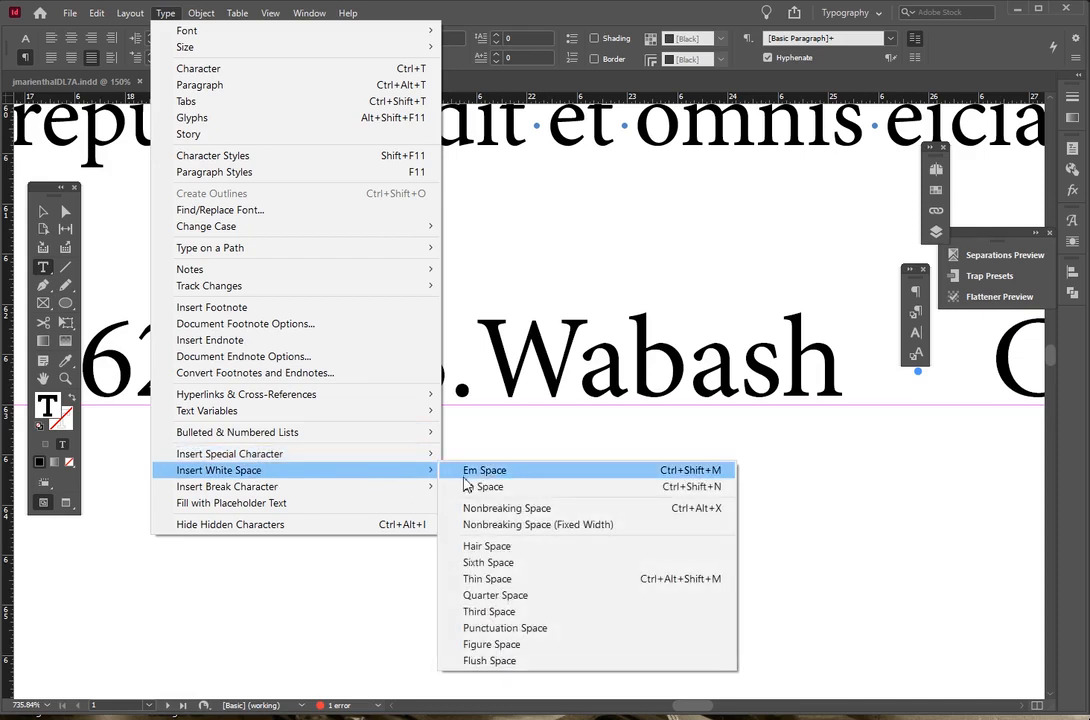
click(501, 533)
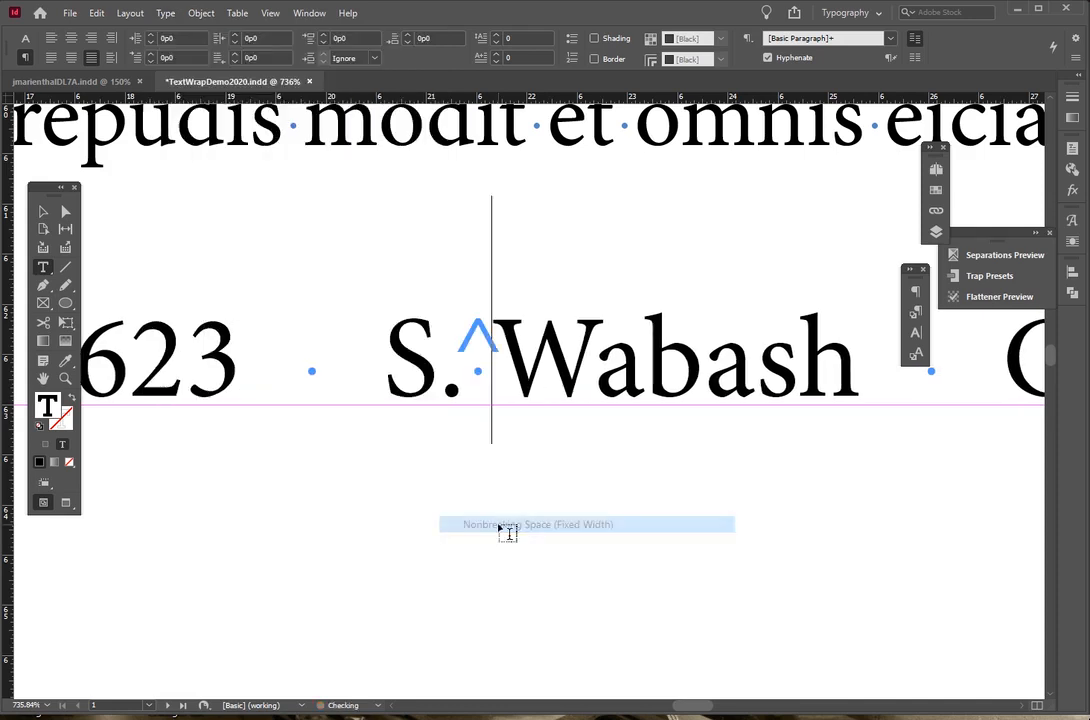
key(Left)
key(BackSpace)
key(ctrl+alt+x)
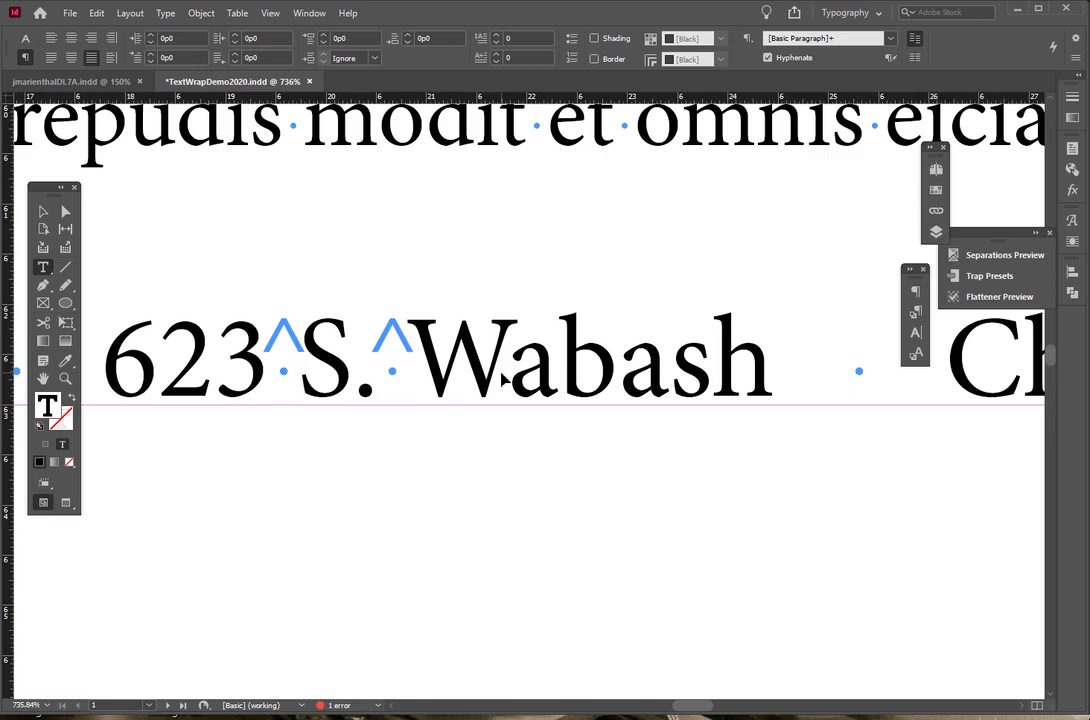
- Show the page 1 footer line in Preview mode with nothing selected to check its spacing
key(ctrl+0)
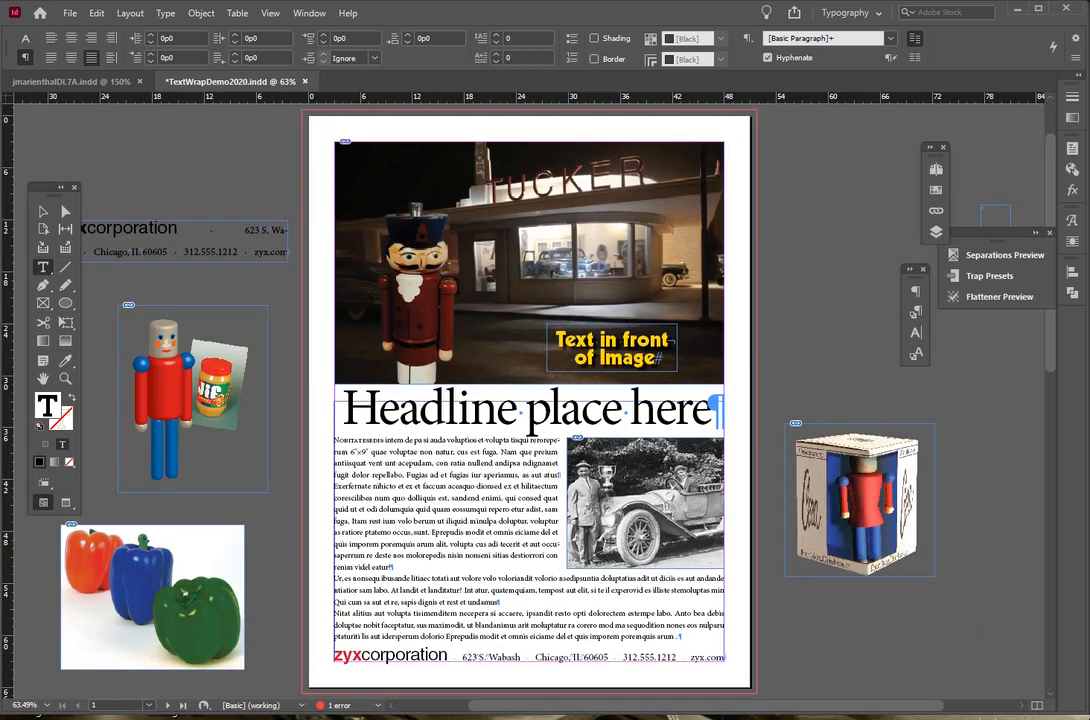
click(65, 379)
drag(280, 567, 814, 691)
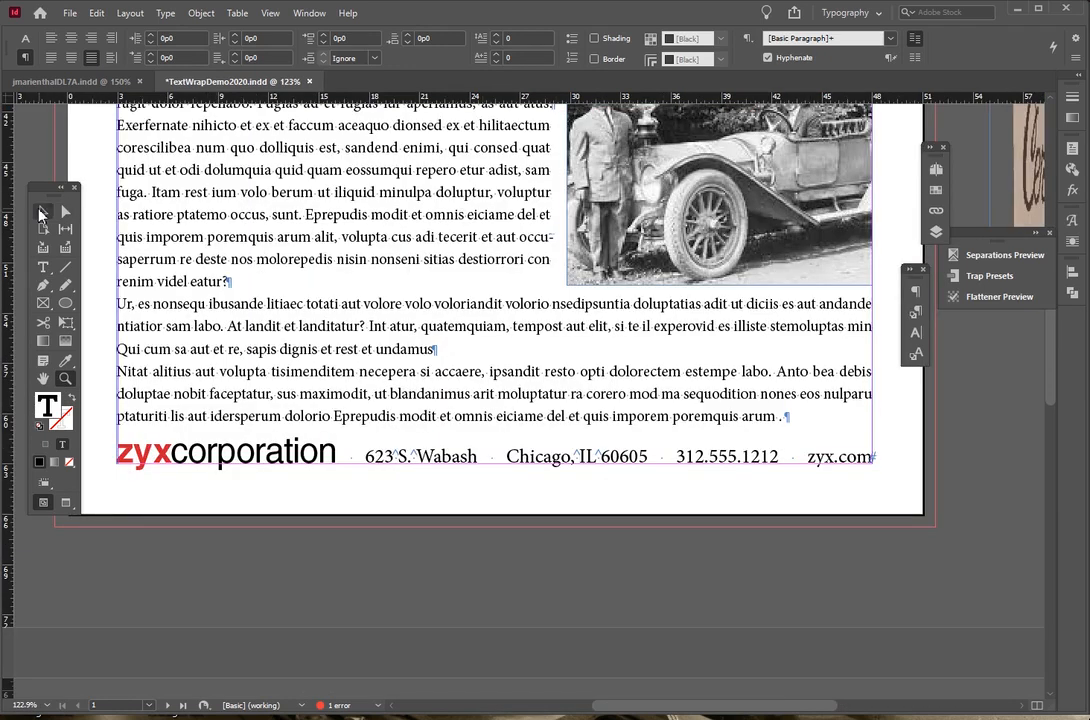
click(40, 213)
click(67, 508)
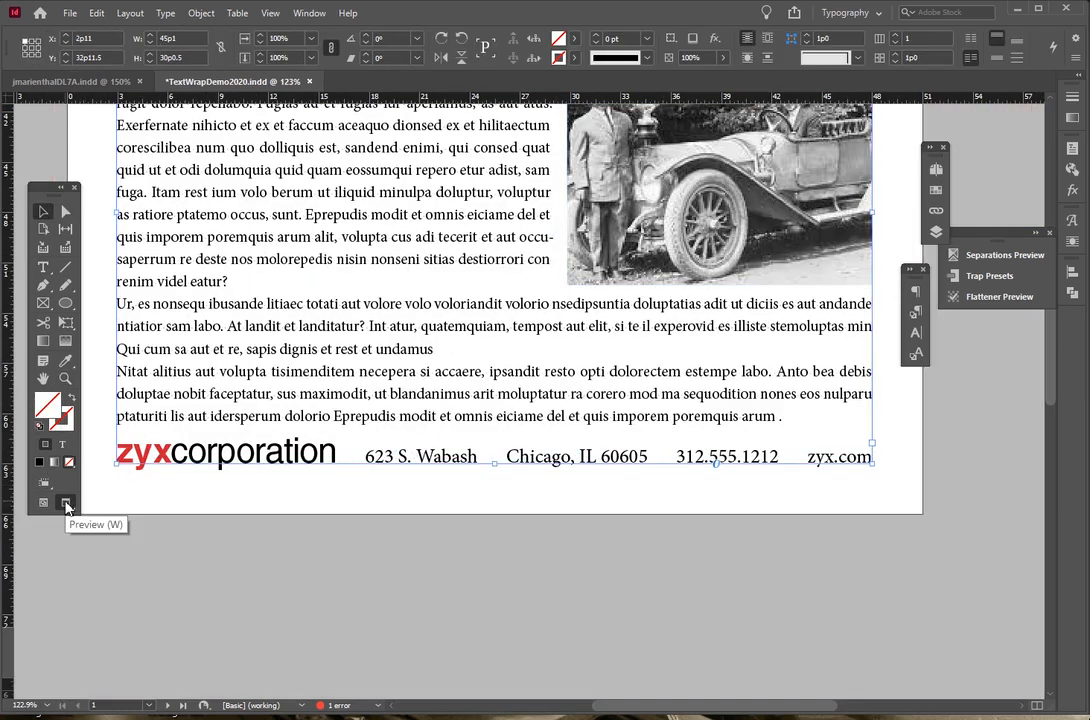
click(188, 557)
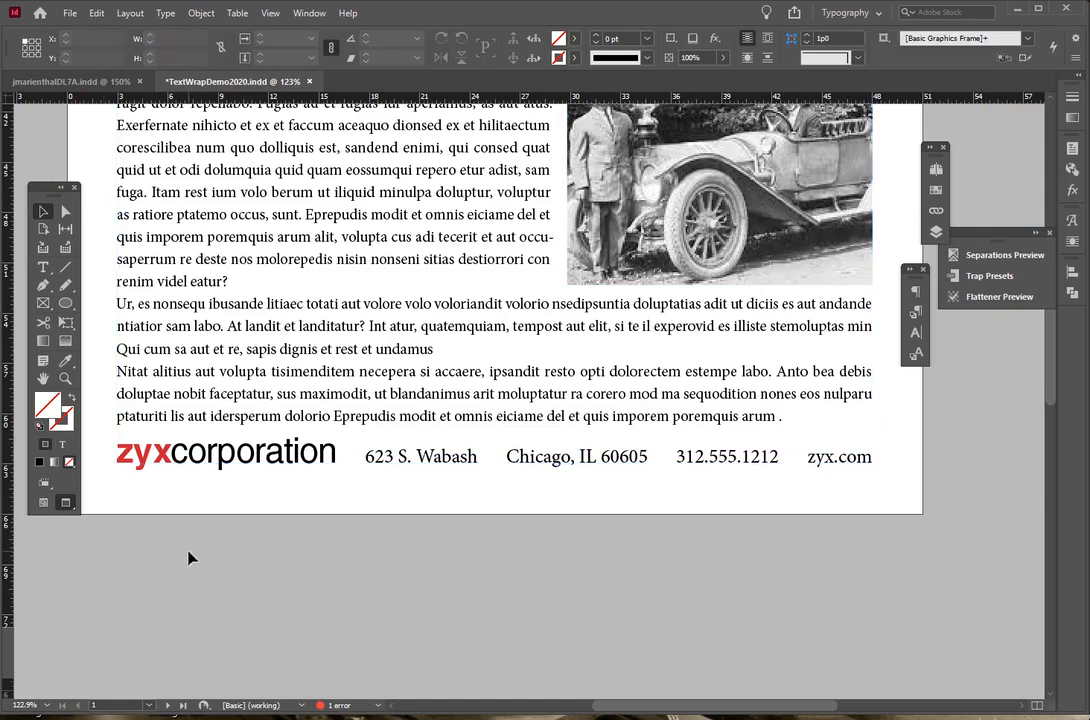
- Insert a spaced bullet after the company name in the footer and copy the address text's formatting onto it with the Eyedropper
double_click(347, 460)
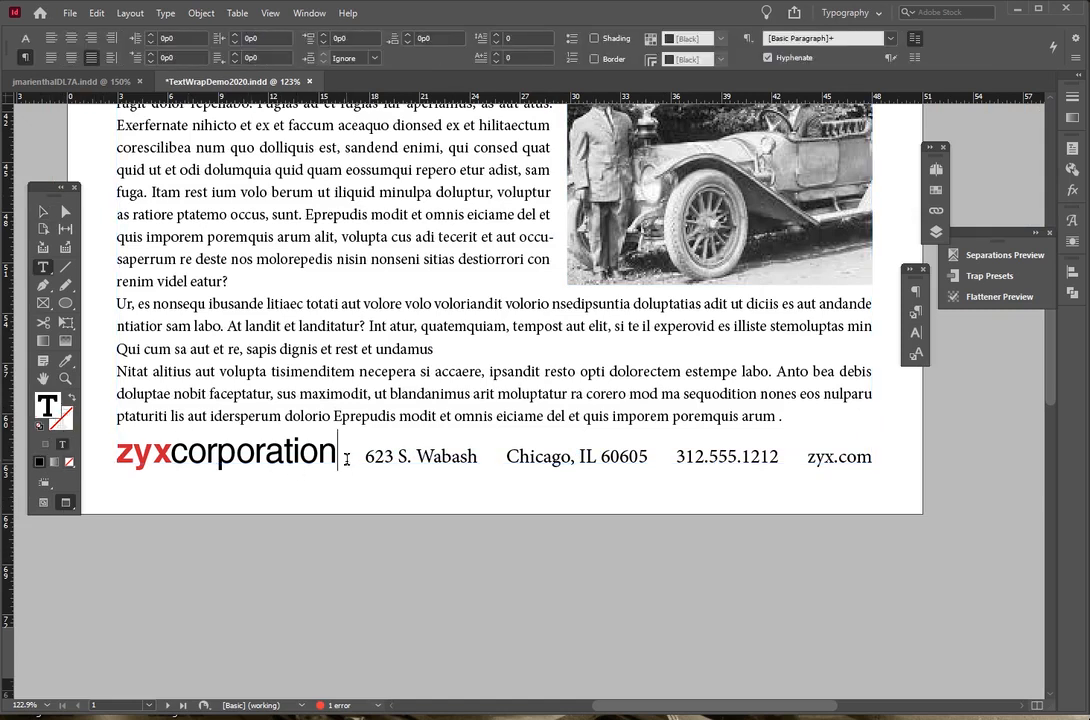
key(Tab)
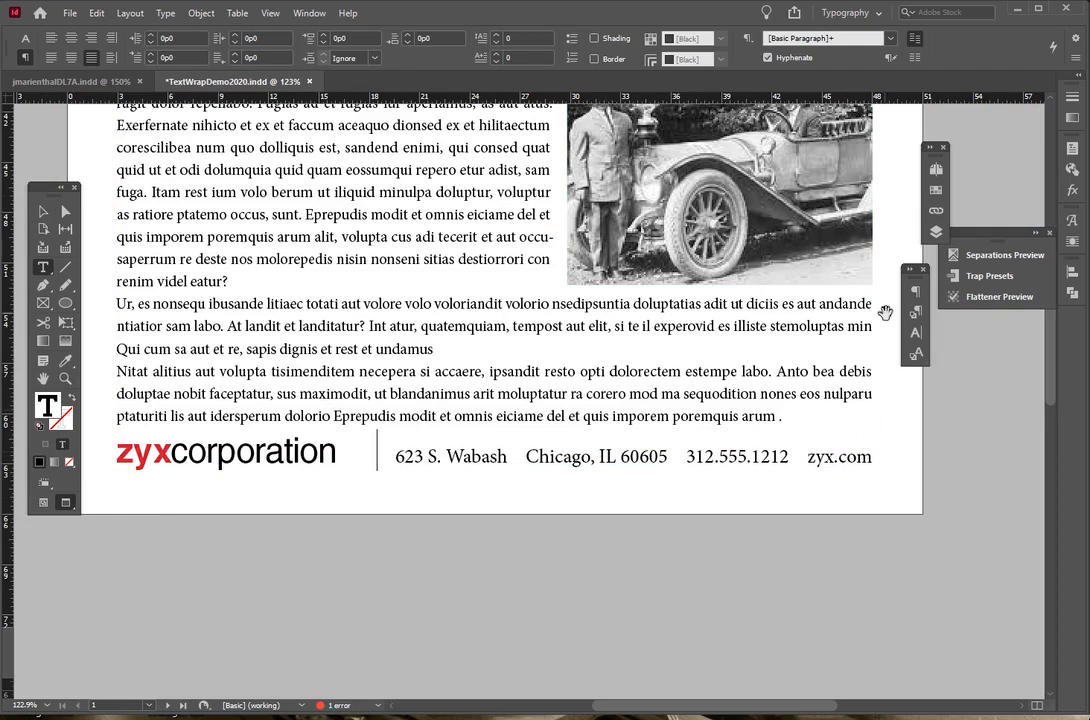
text(•)
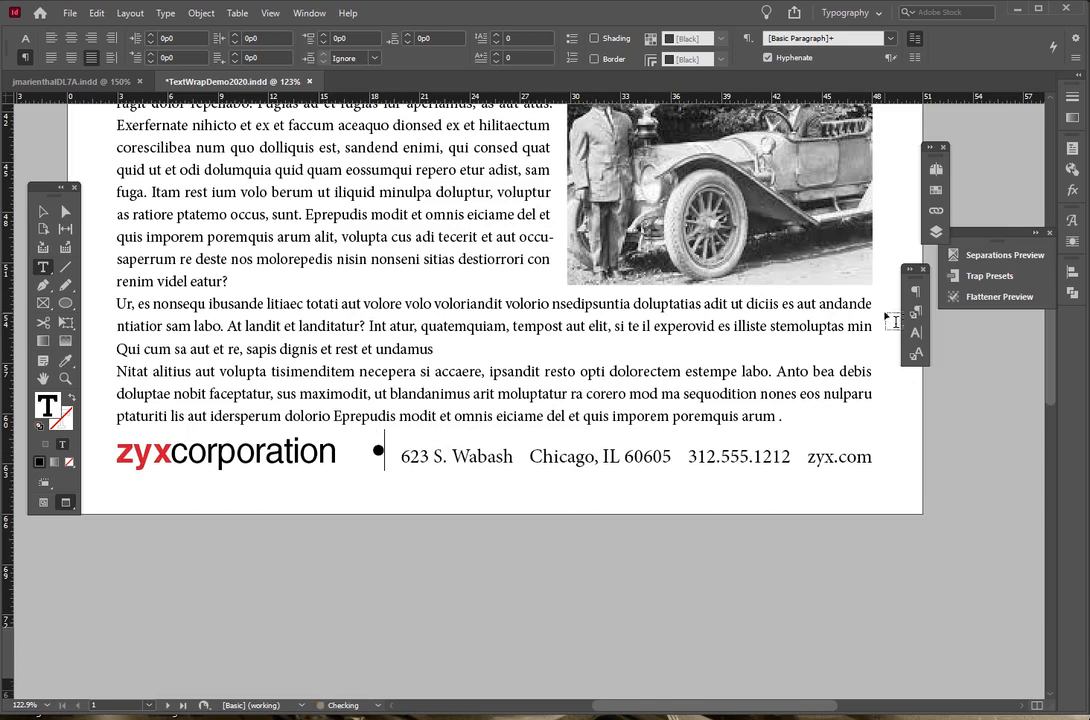
key(BackSpace)
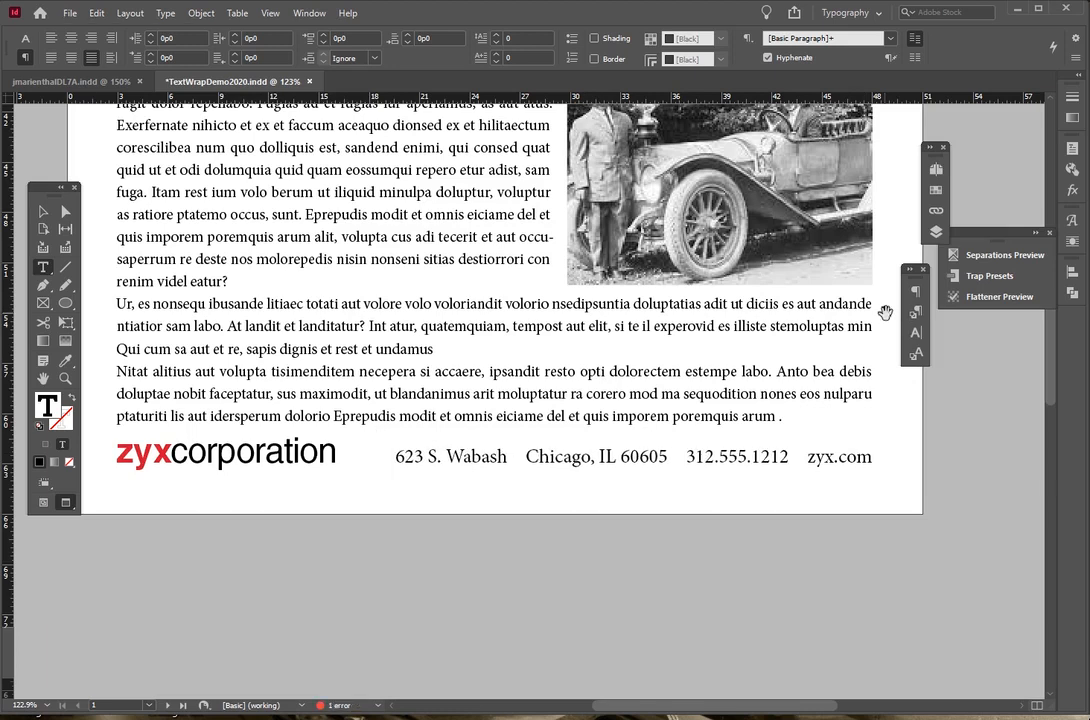
text(•)
key(BackSpace)
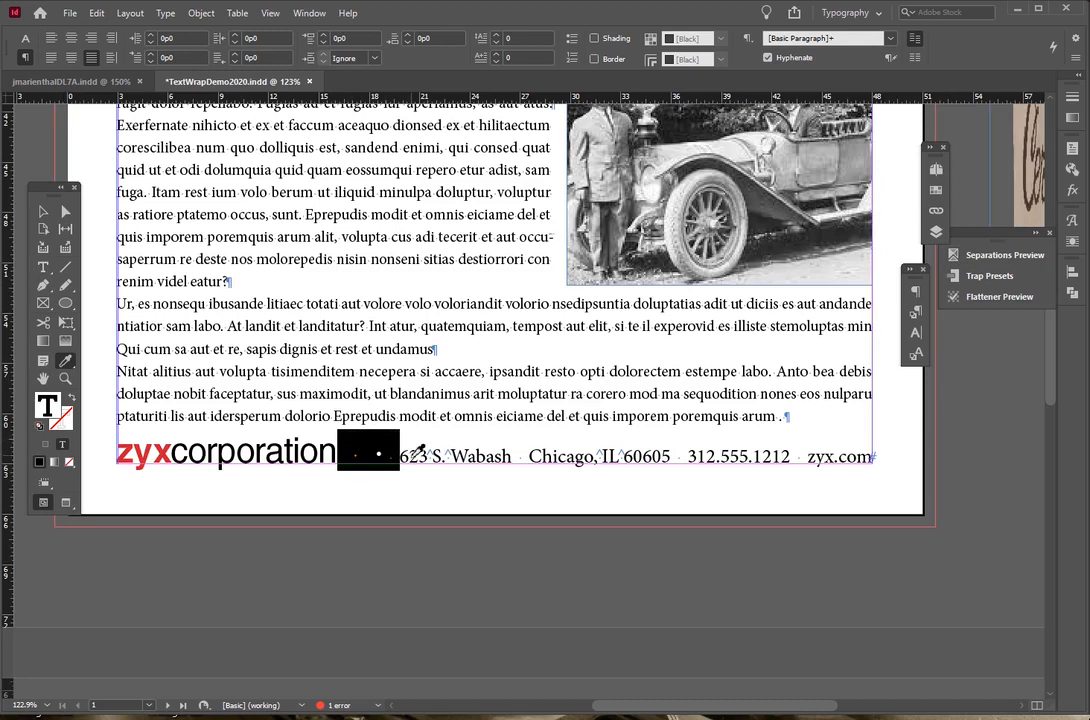
click(417, 458)
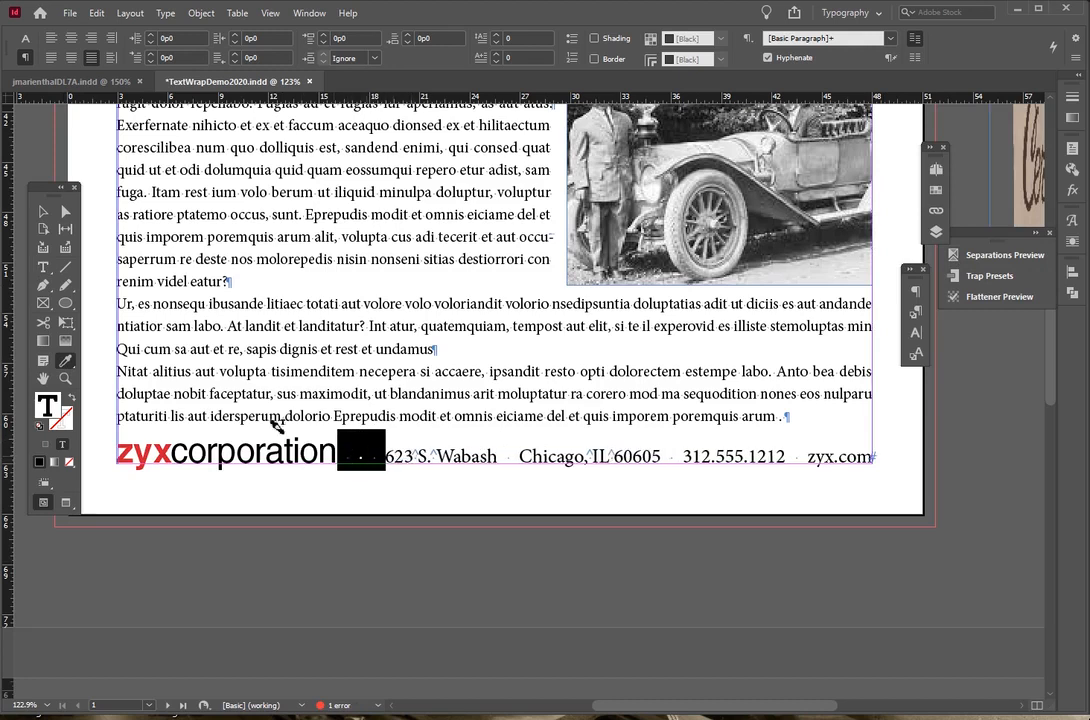
- Examine the character formatting of the company name and the street address in the footer line
click(43, 269)
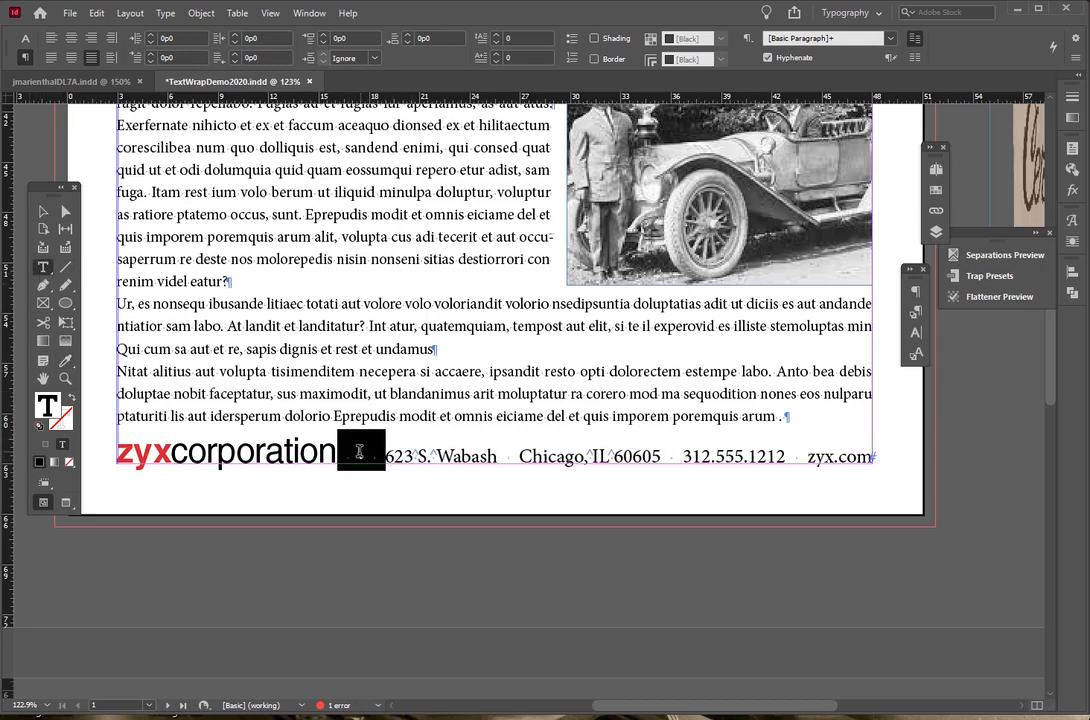
drag(359, 454, 342, 458)
drag(268, 452, 219, 458)
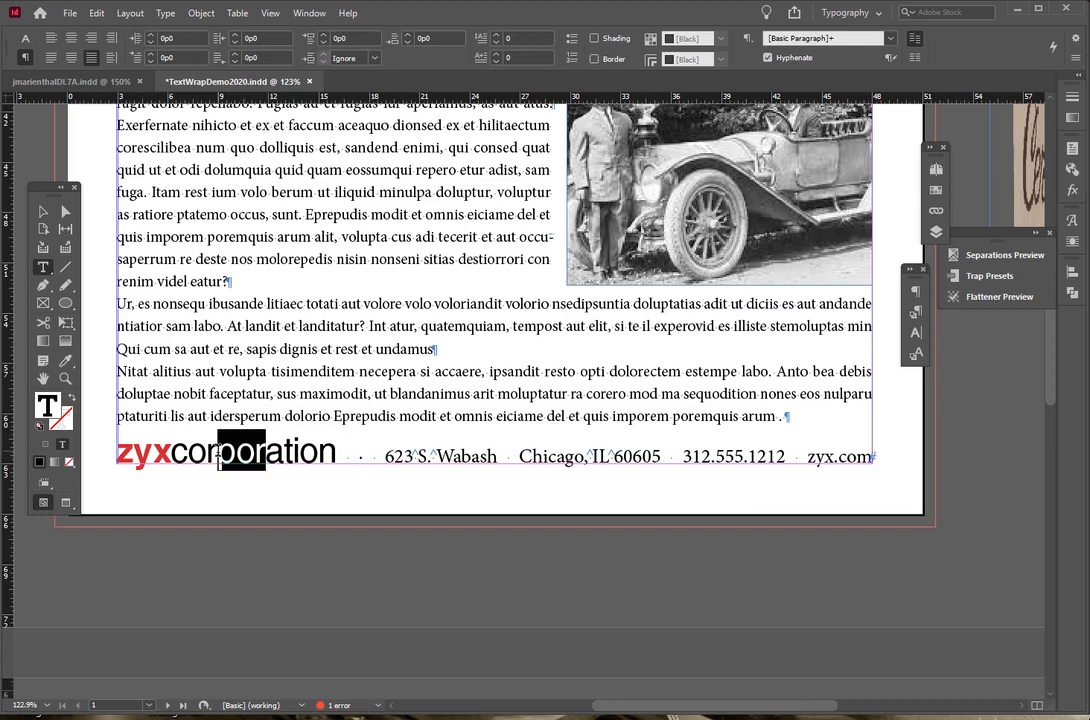
click(25, 38)
drag(404, 456, 453, 458)
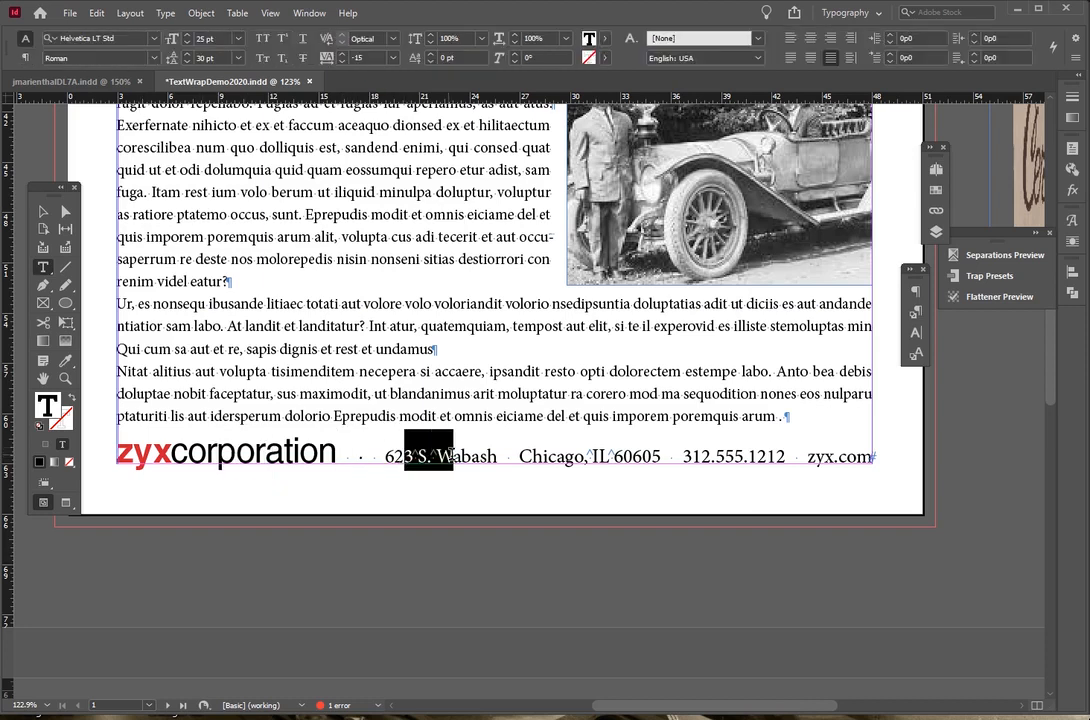
- Insert a spaced centred-dot glyph in Minion Pro Regular as a separator after the street address in the footer line
click(497, 456)
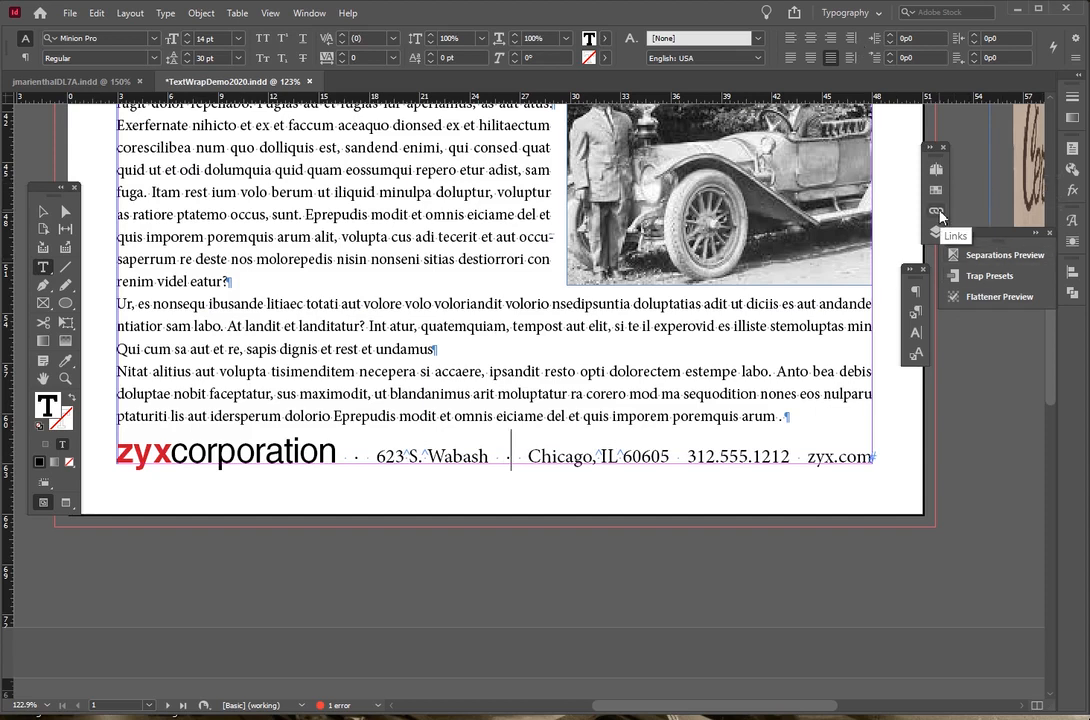
click(1072, 219)
key(shift+Left)
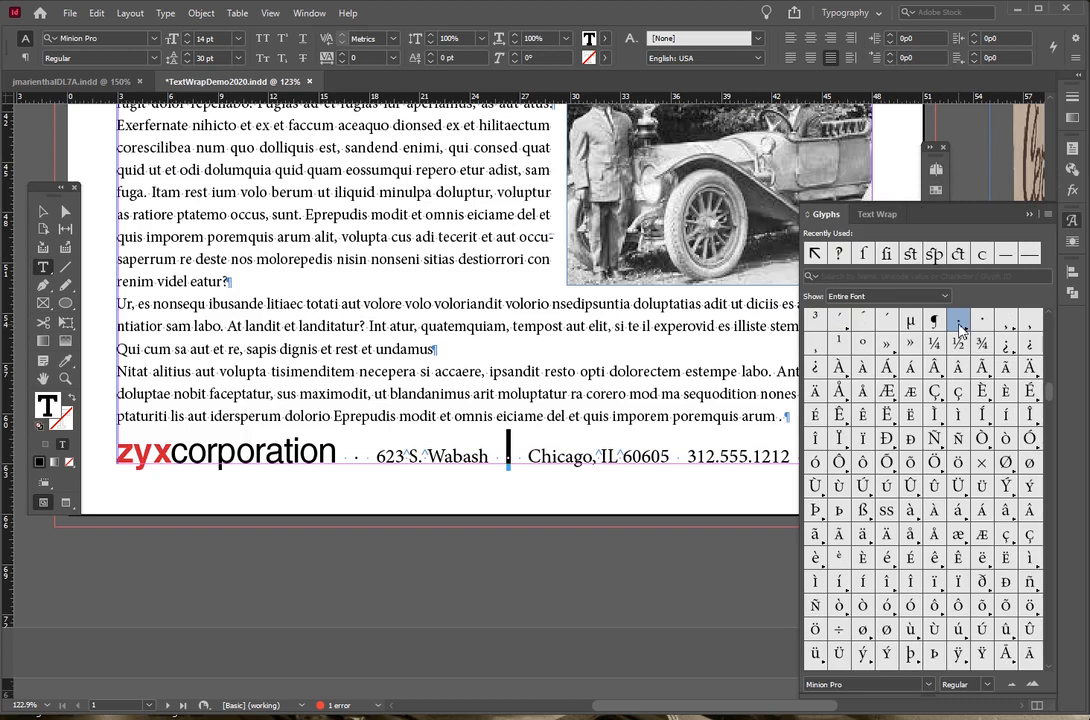
double_click(957, 323)
click(866, 216)
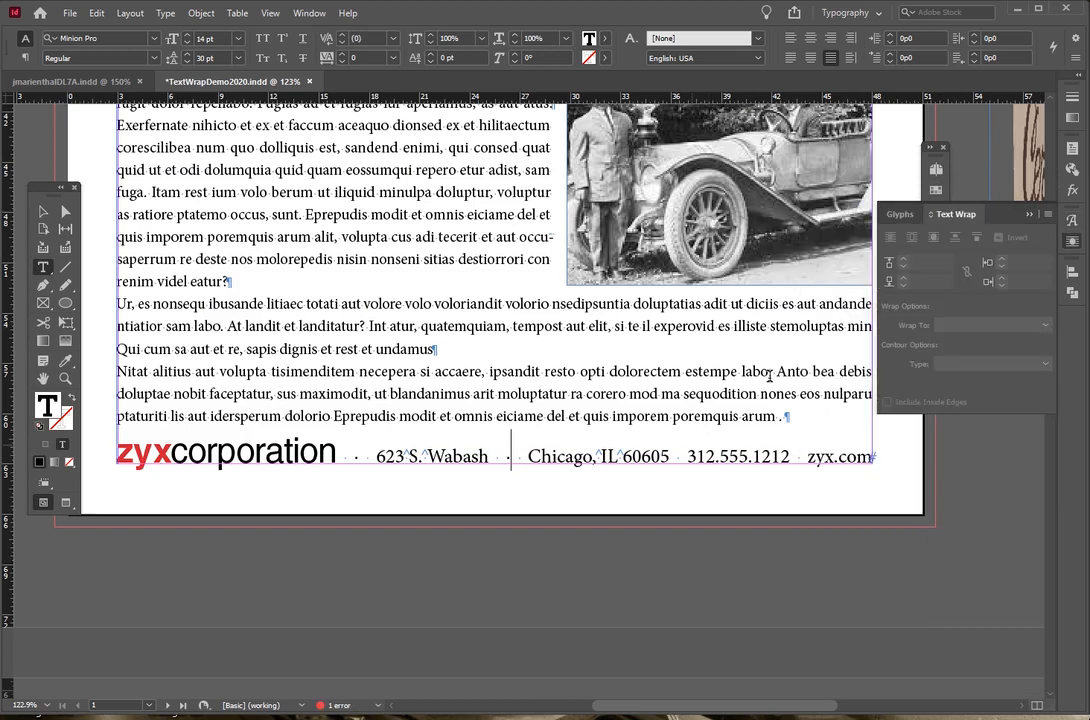
- Insert the same spaced centred dot between the ZIP code and phone number and between the phone number and website
click(895, 215)
scroll(522, 454, right, 3)
click(516, 455)
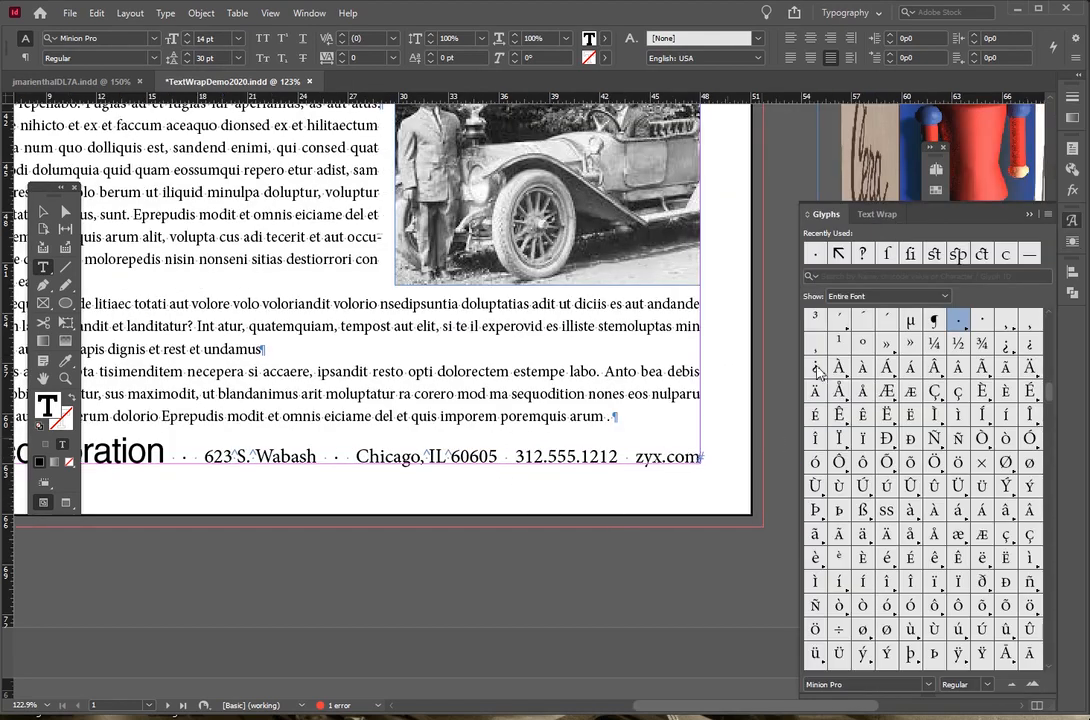
double_click(812, 255)
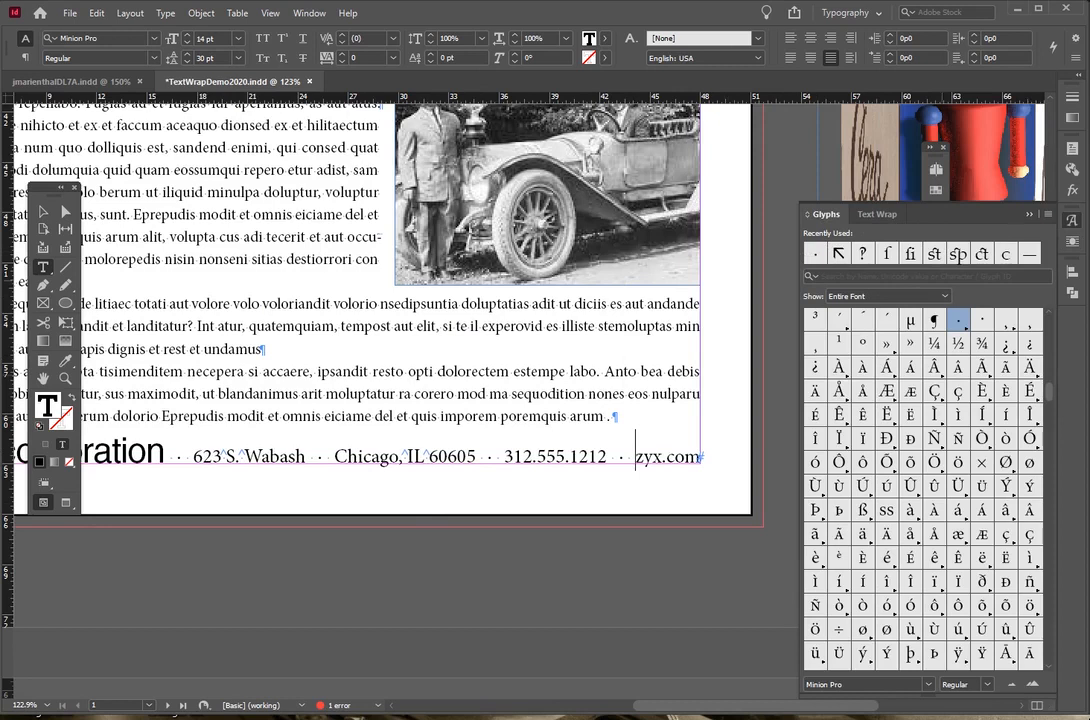
click(1027, 215)
key(ctrl+0)
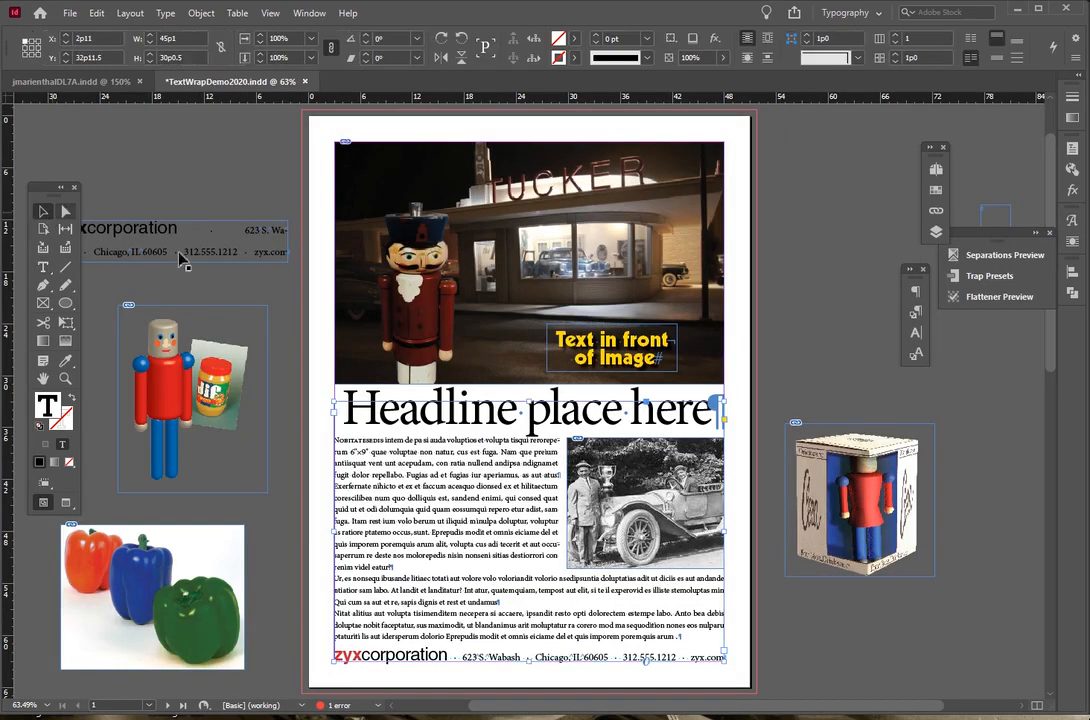
key(Escape)
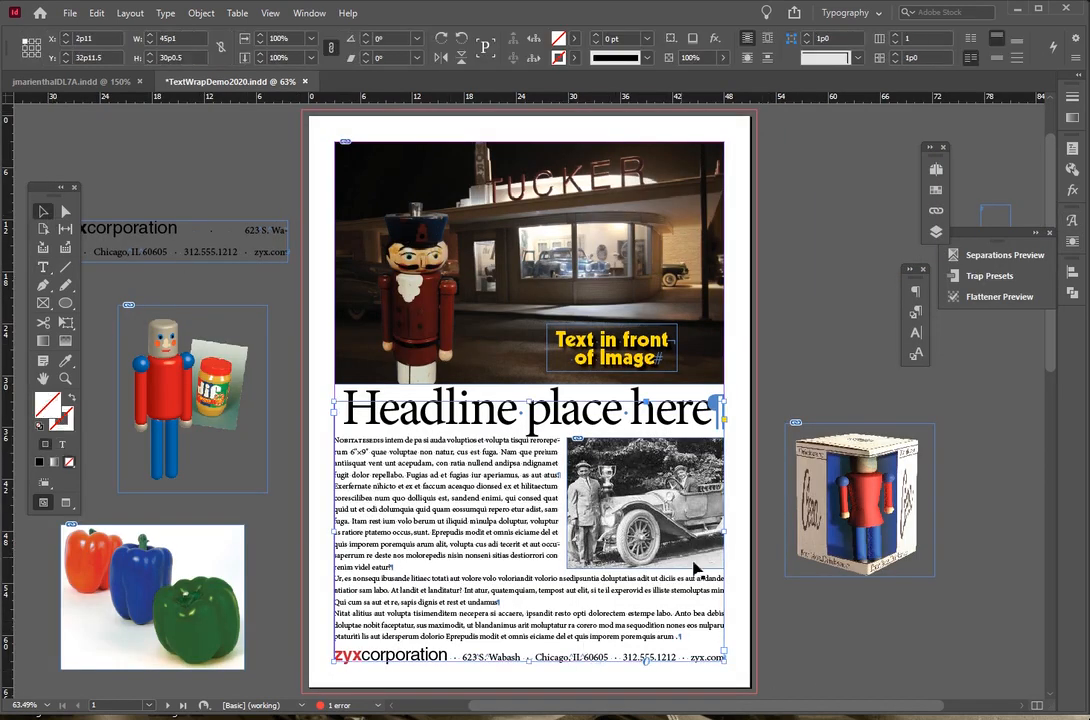
- Try the car photo over the headline and top image, and move it back down into the body text
click(612, 497)
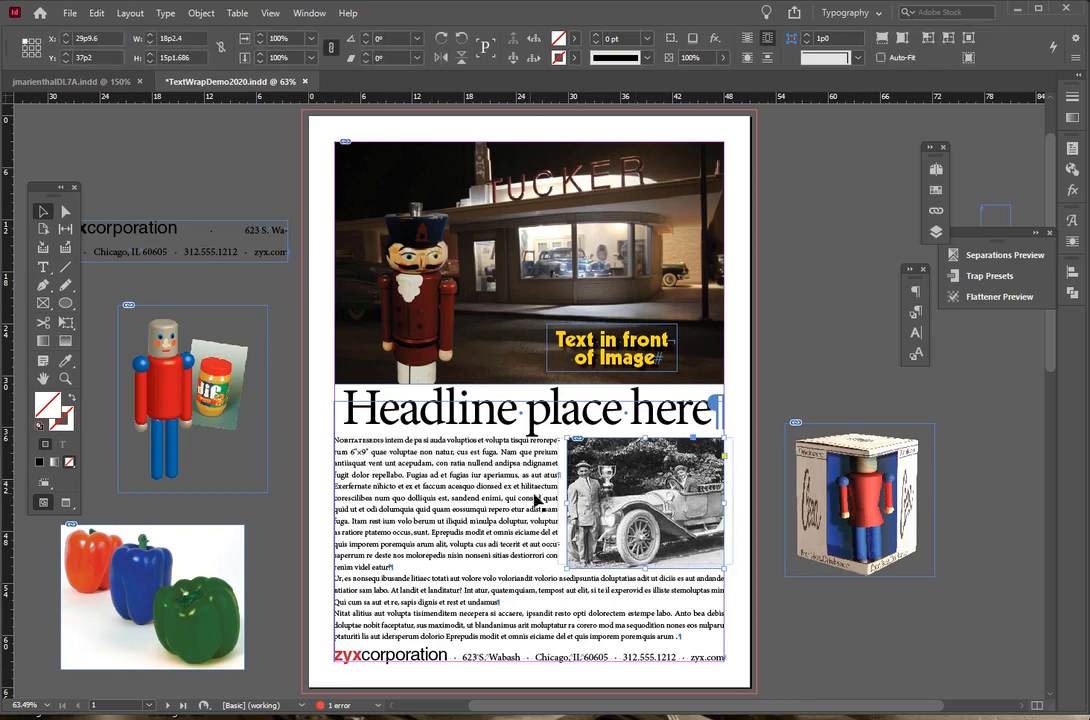
drag(612, 497, 642, 395)
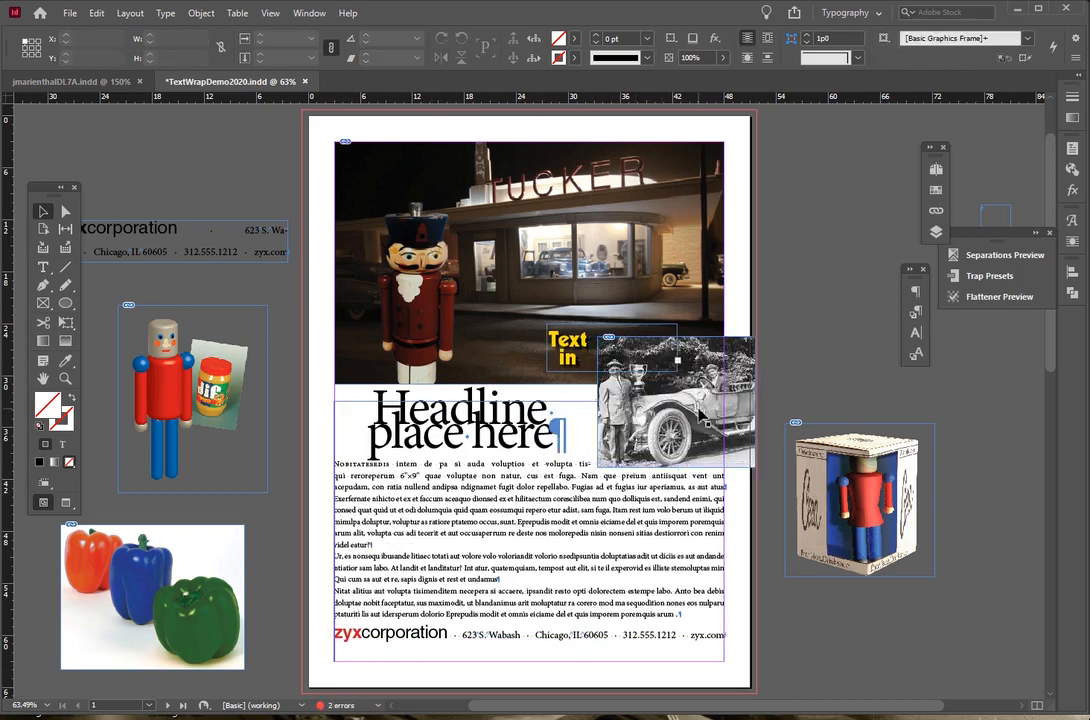
drag(729, 350, 703, 481)
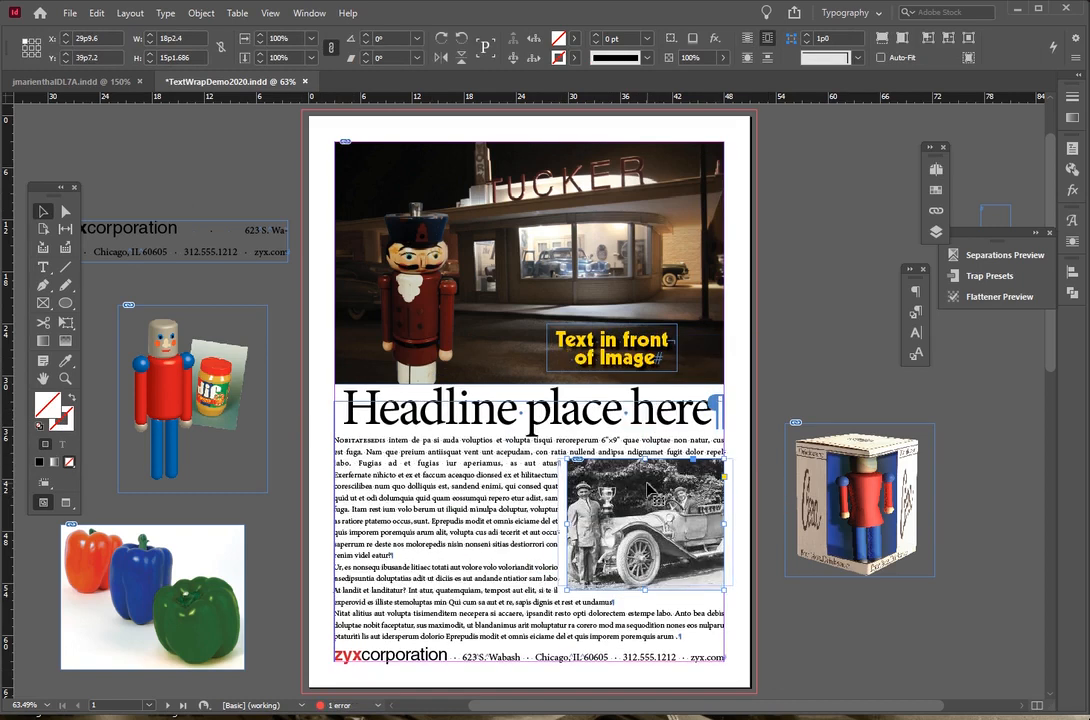
- Raise the car photo within the body text to a Y position of 37p5.2
drag(679, 500, 679, 484)
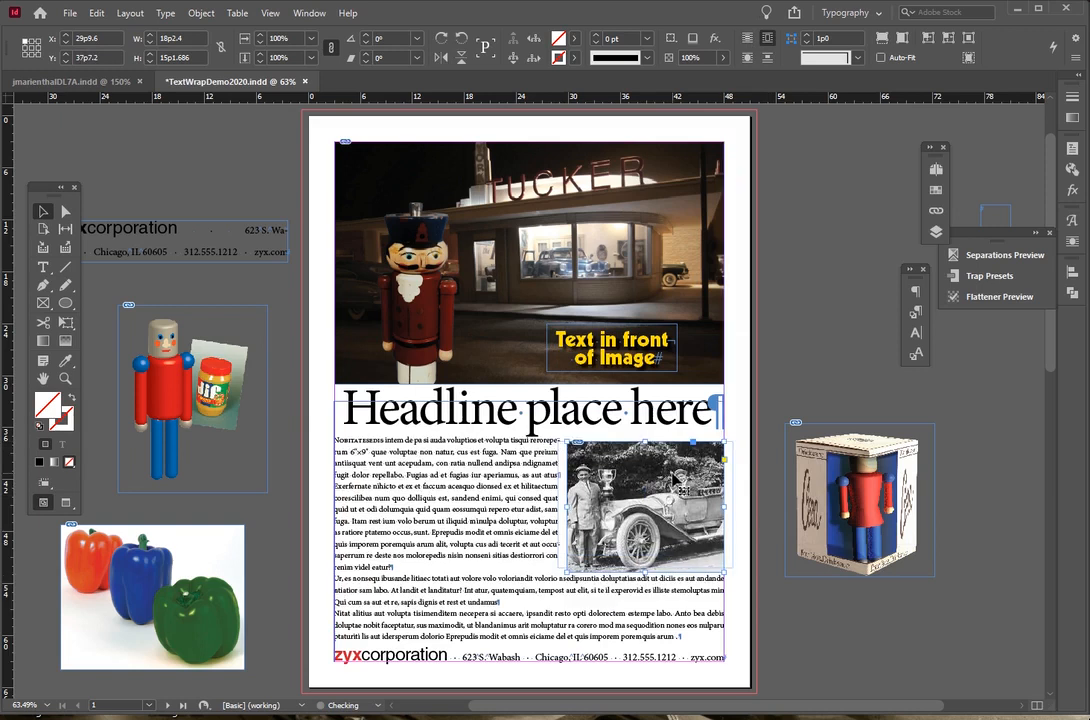
key(Up)
key(Up)
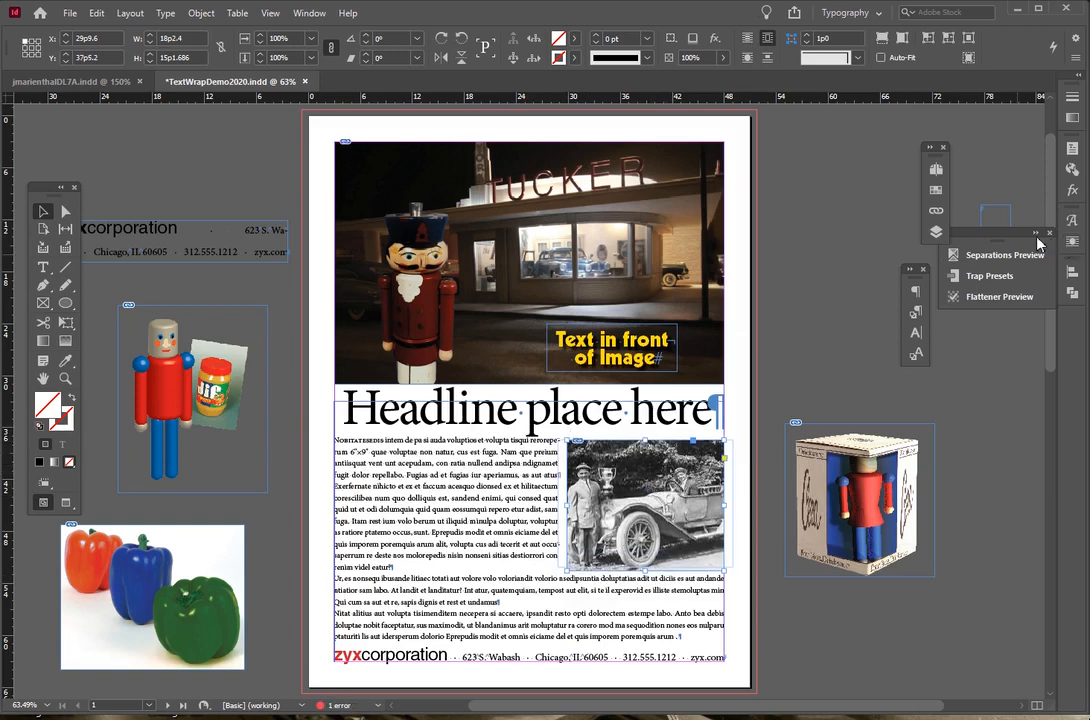
- Display the car photo's Text Wrap settings as a floating panel and examine the top and bottom offsets
click(1071, 244)
drag(880, 214, 792, 216)
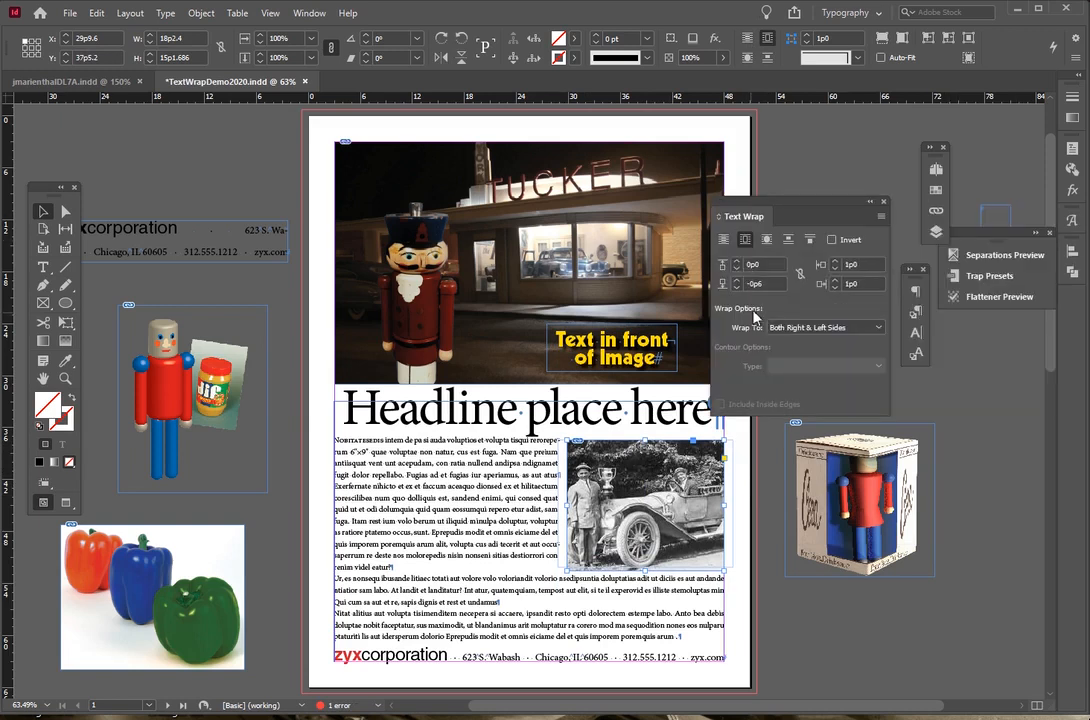
double_click(778, 263)
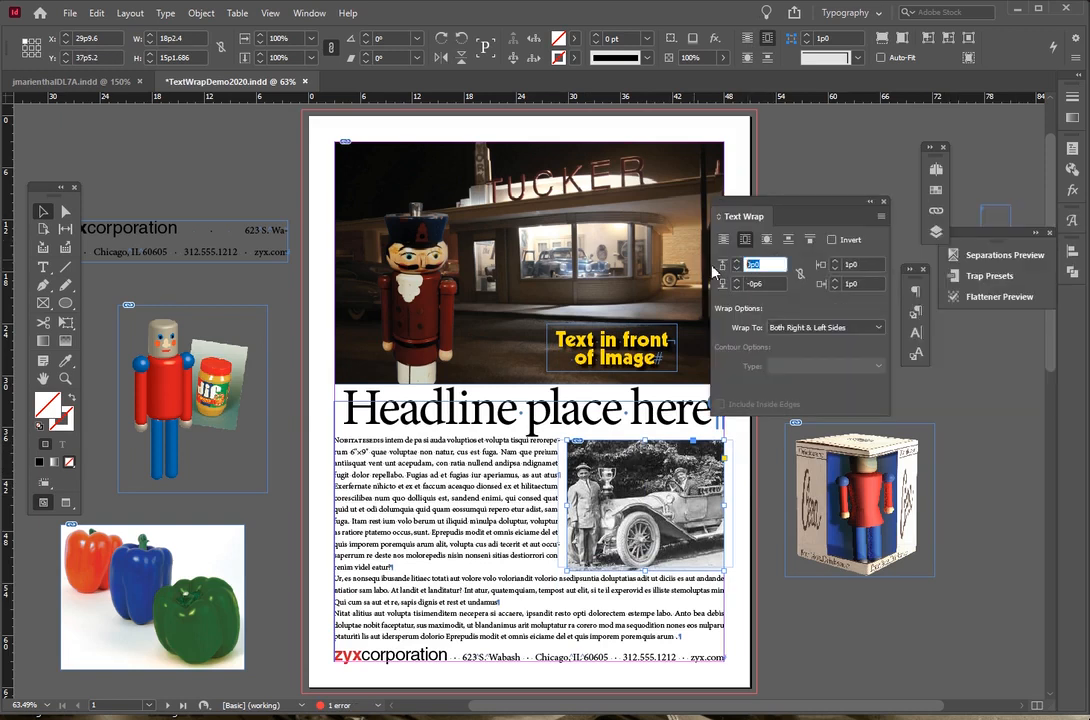
key(Tab)
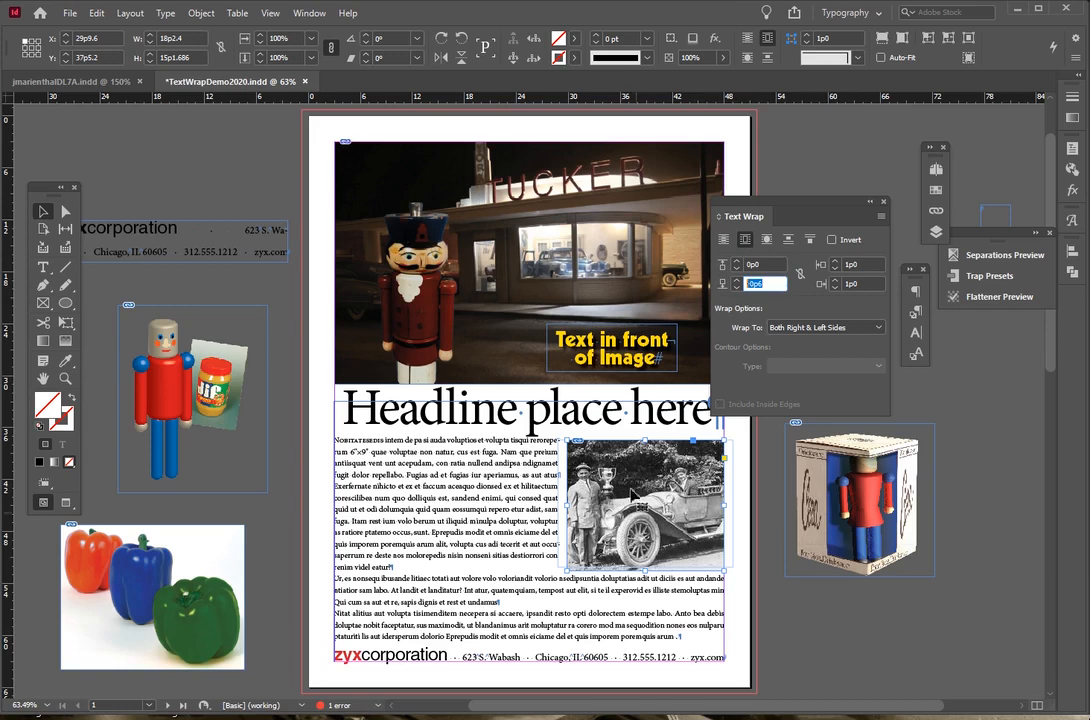
- Set the car photo's bottom text wrap offset to 0p0 and check the text lines below the photo
text(0)
key(Tab)
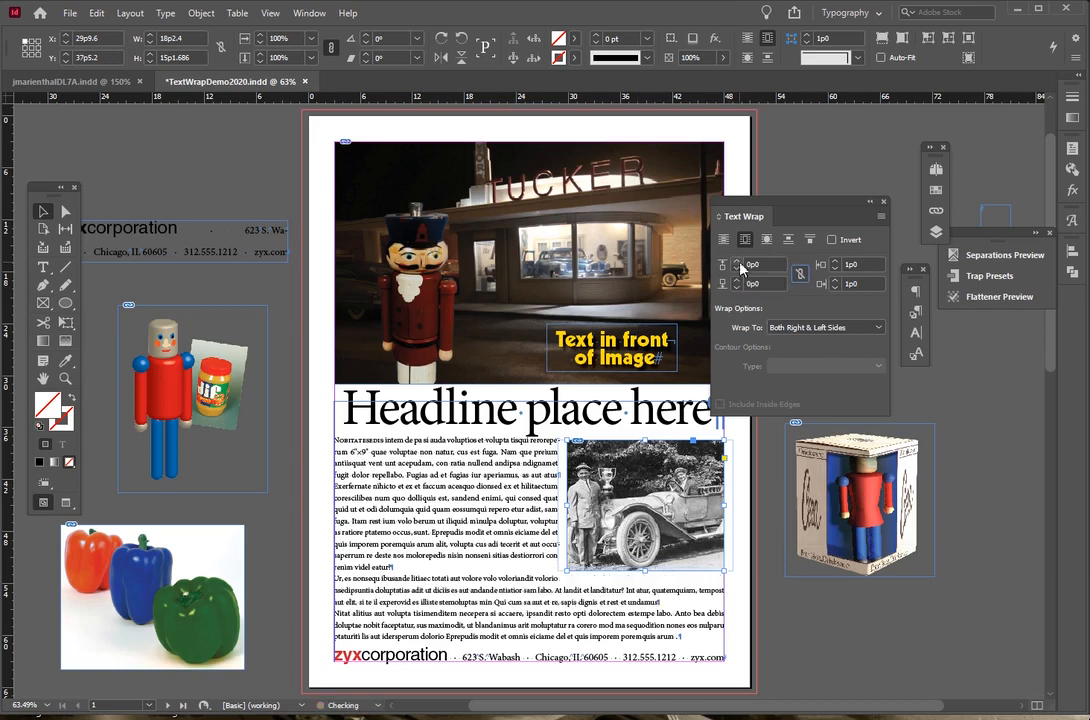
scroll(510, 420, up, 1)
scroll(525, 540, down, 3)
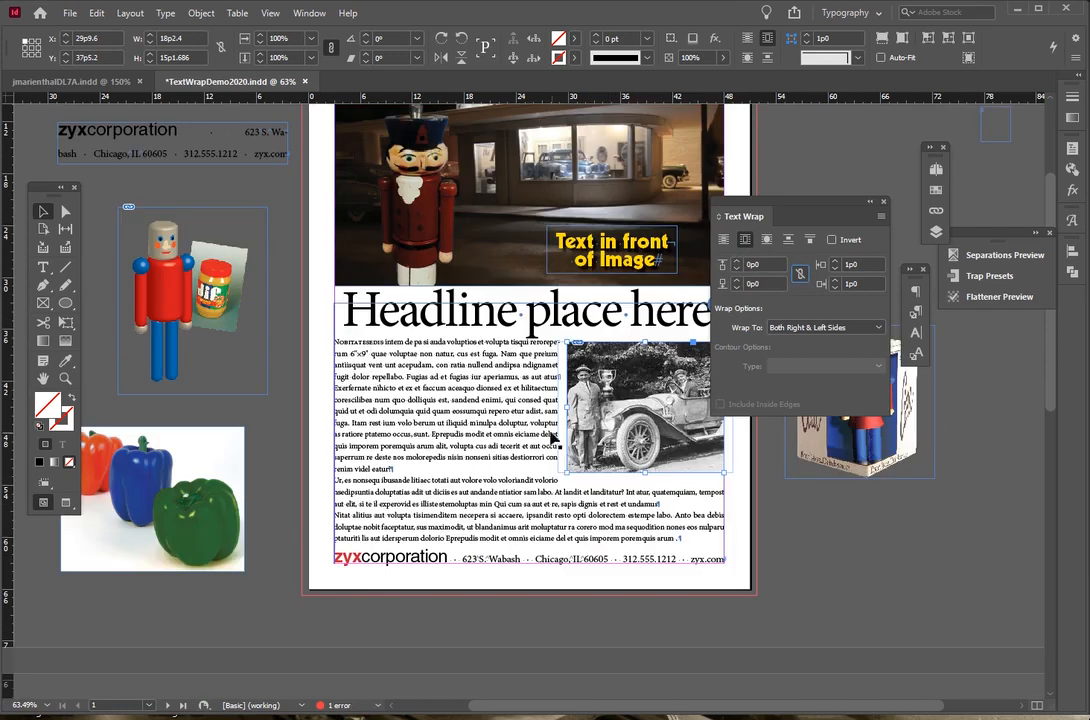
- Set the car photo's bottom text wrap offset to -0p6
click(767, 285)
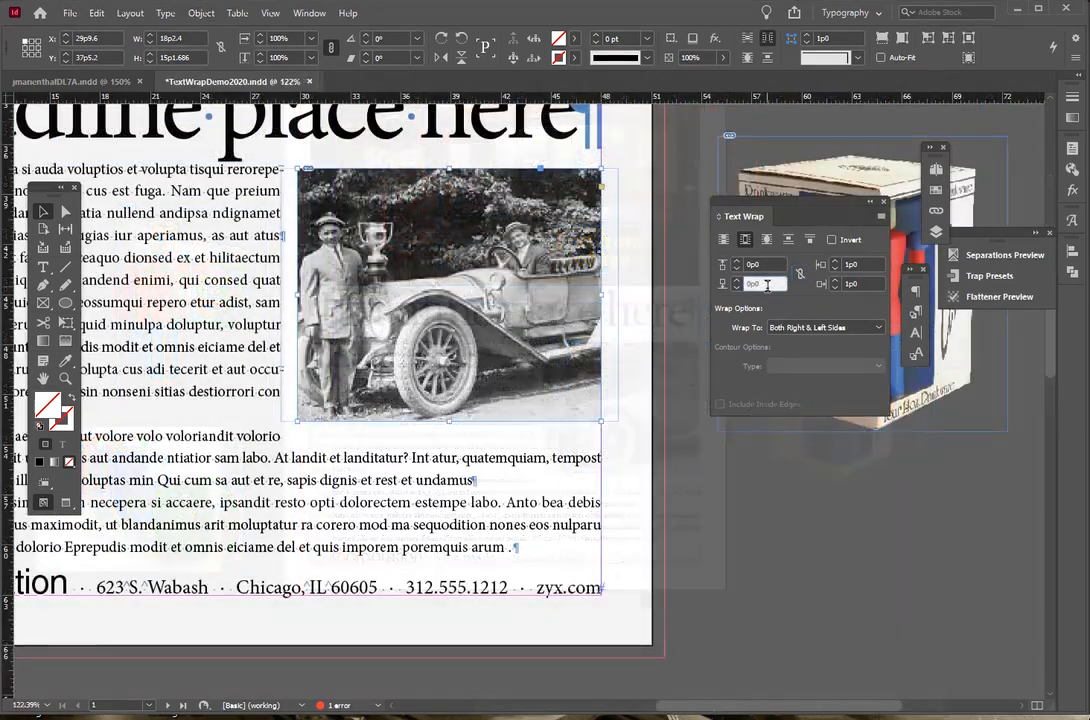
key(BackSpace)
key(BackSpace)
key(BackSpace)
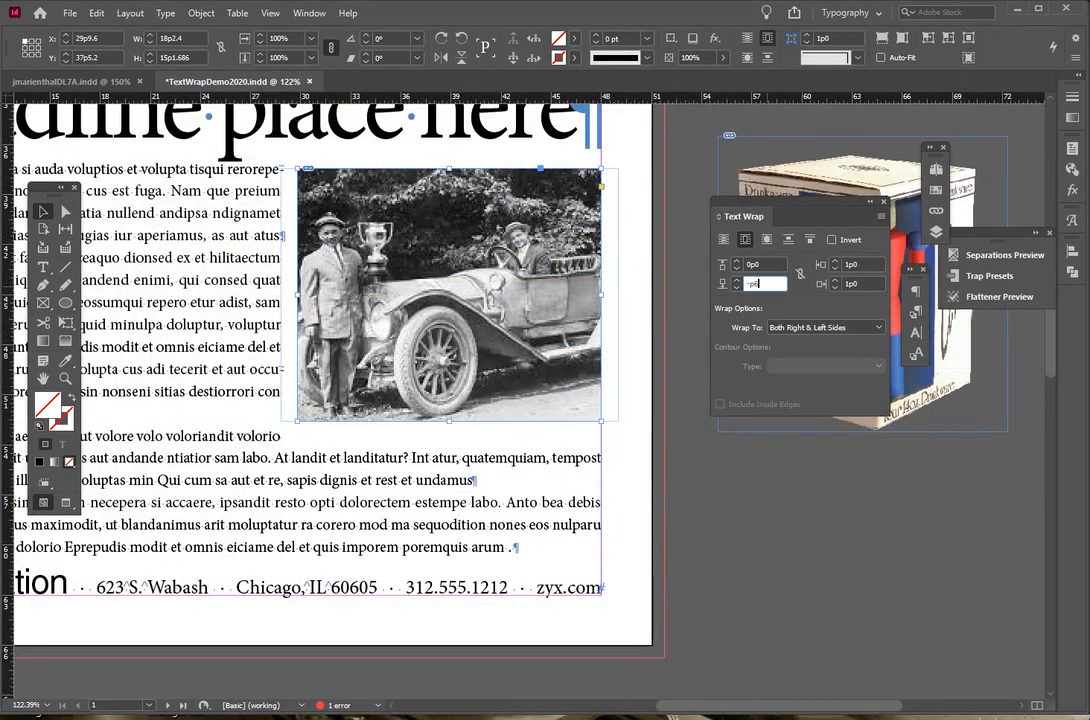
text(-p6)
key(Tab)
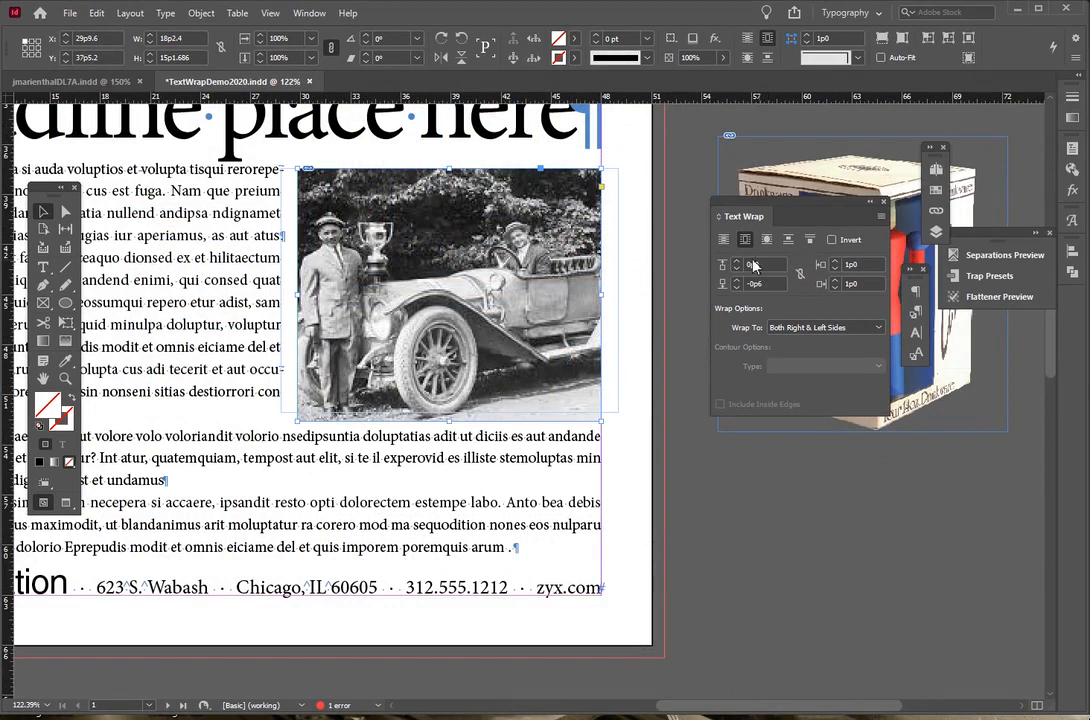
- Lower the car photo's bottom text wrap offset in small increments to -2p11
click(737, 287)
click(737, 287)
click(737, 287)
click(737, 287)
click(737, 287)
click(737, 287)
click(737, 287)
click(737, 287)
click(737, 287)
click(737, 287)
click(737, 287)
click(737, 287)
click(737, 287)
click(737, 287)
click(737, 287)
click(737, 287)
click(737, 287)
click(737, 287)
click(737, 287)
click(737, 287)
click(737, 287)
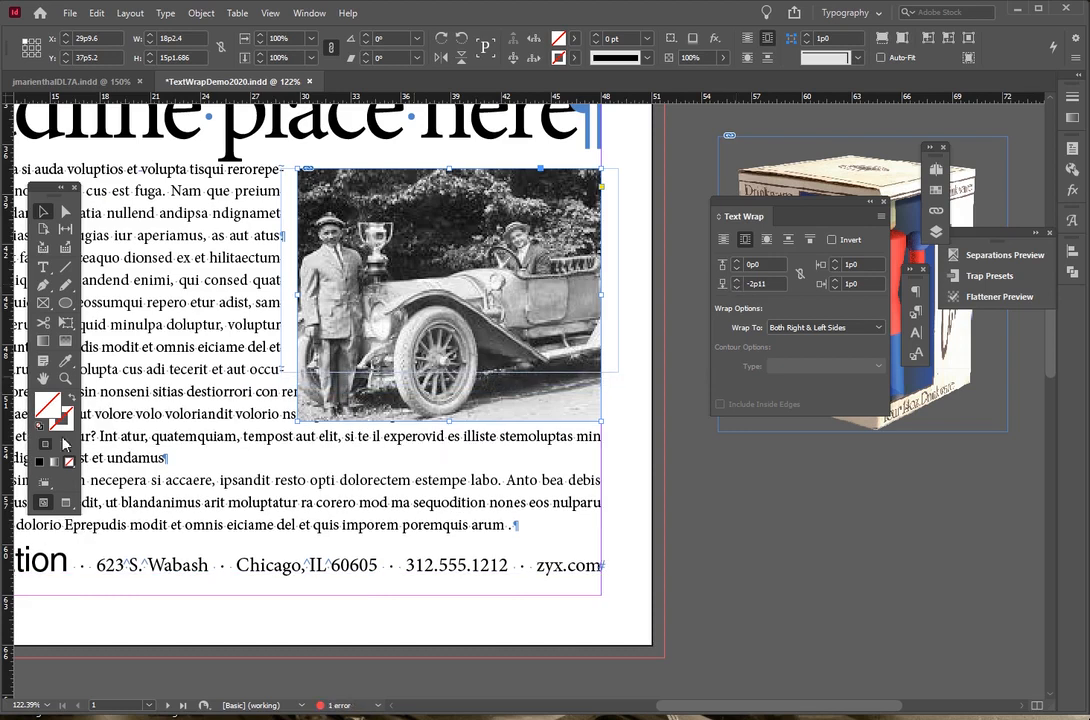
- Return the car photo's bottom text wrap offset to -0p6 and show the whole page
click(766, 284)
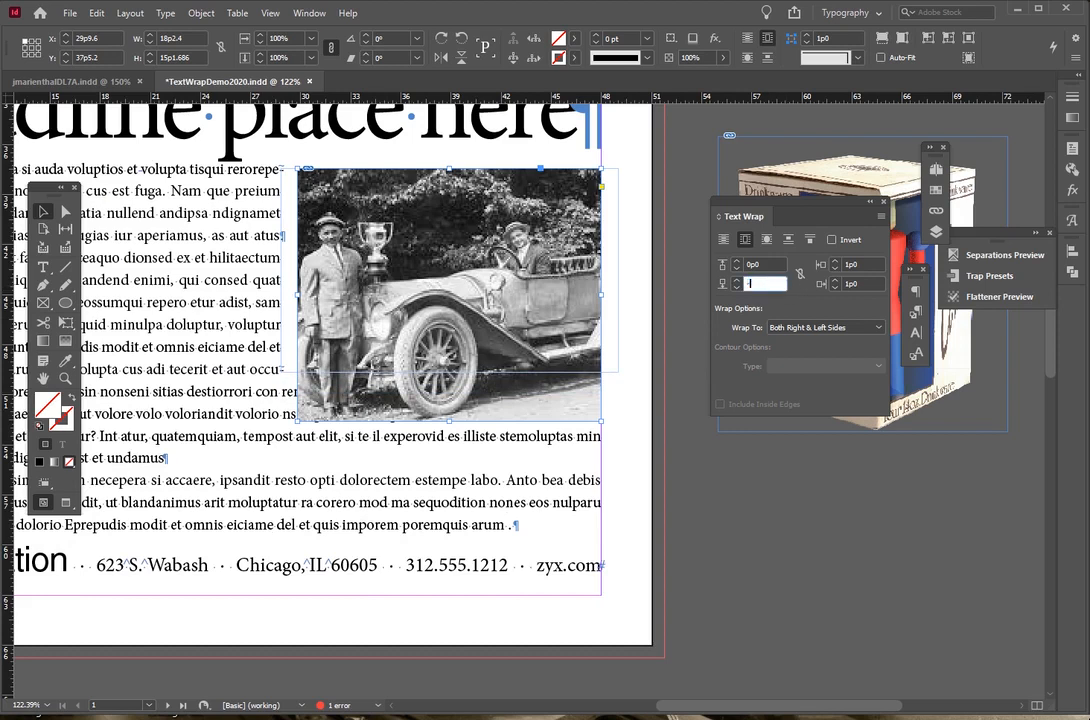
text(-0p6)
key(Return)
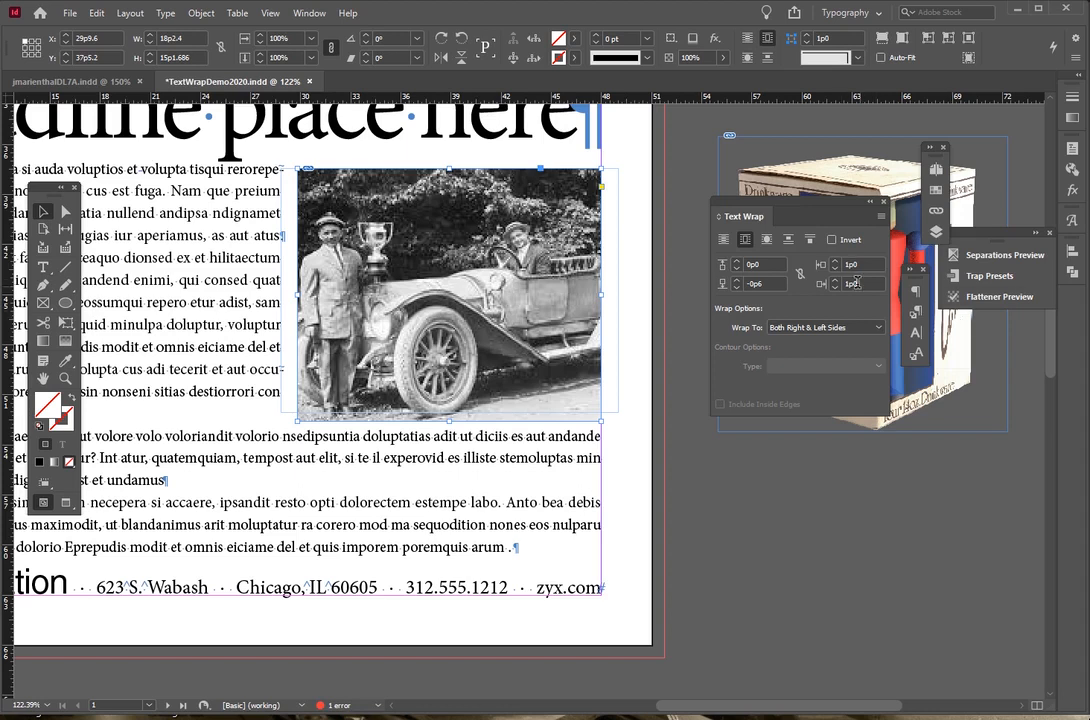
click(854, 266)
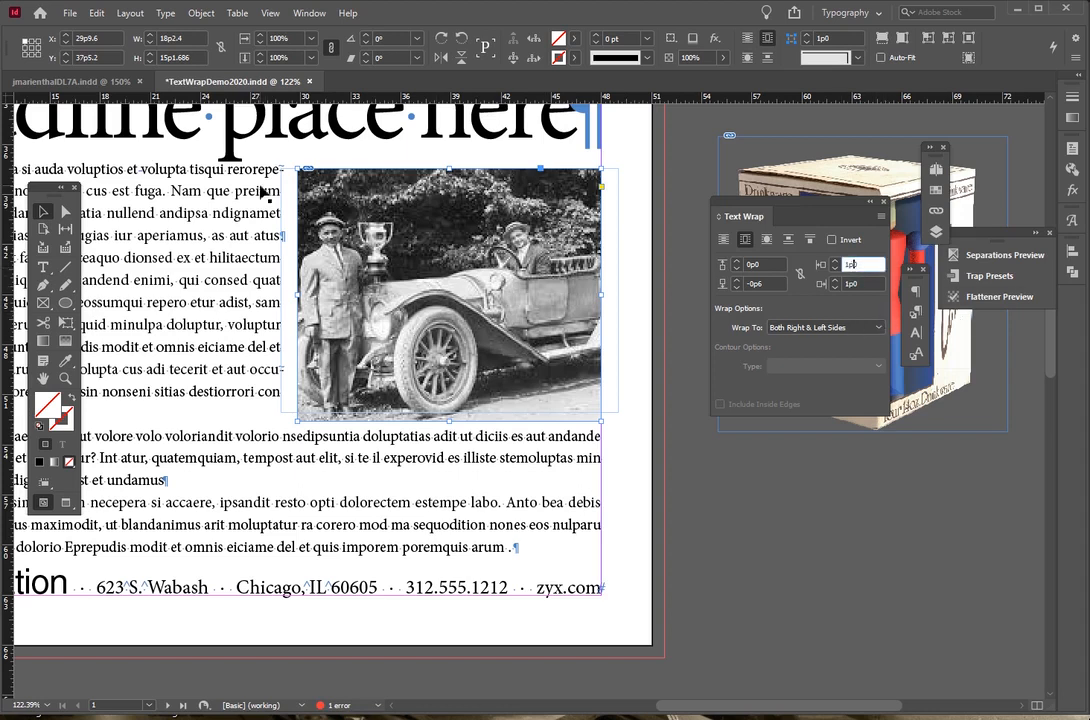
key(ctrl+0)
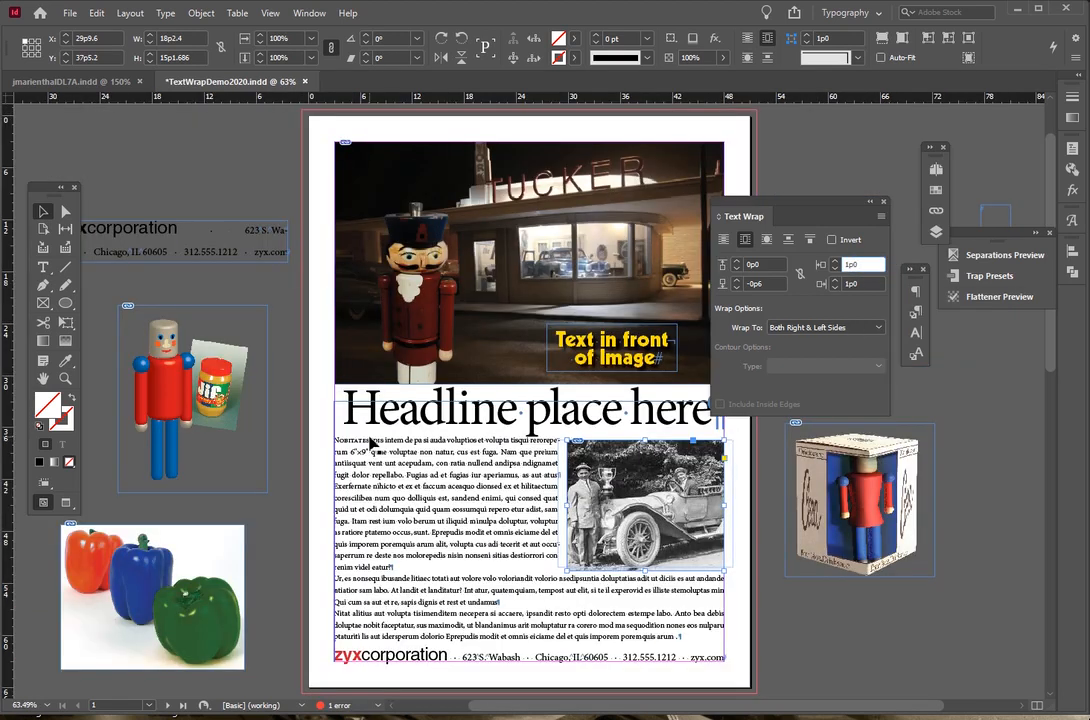
- Move the image of the wooden figure with the peanut butter jar from the pasteboard onto the start of the body text
drag(815, 209, 849, 176)
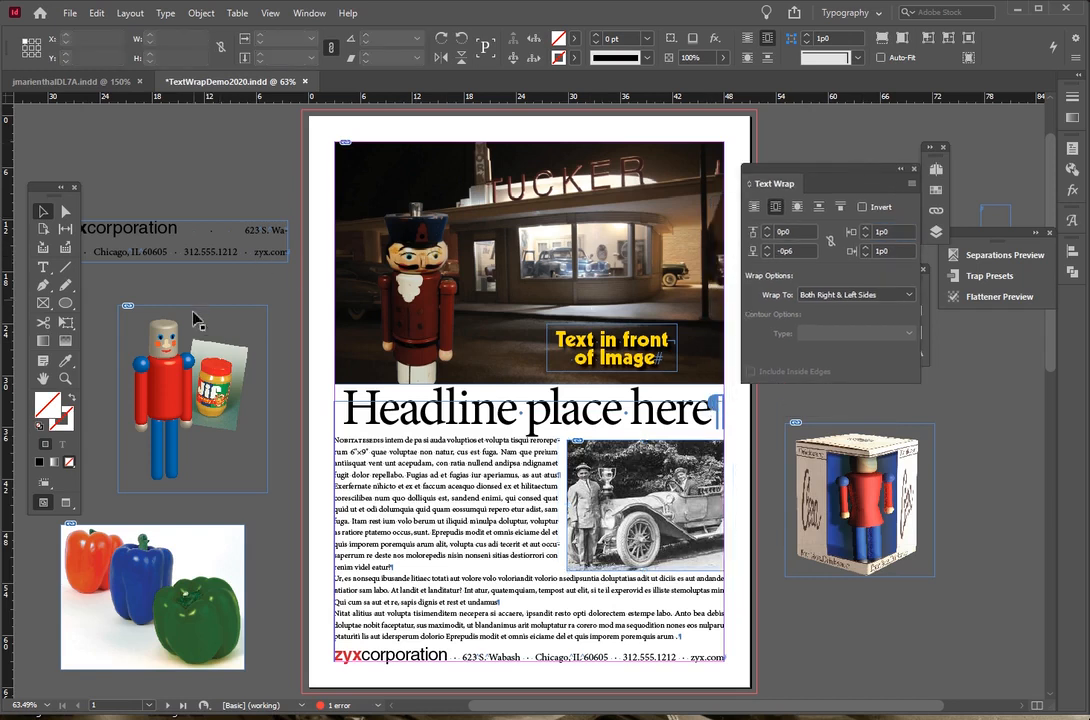
click(157, 348)
drag(157, 350, 374, 512)
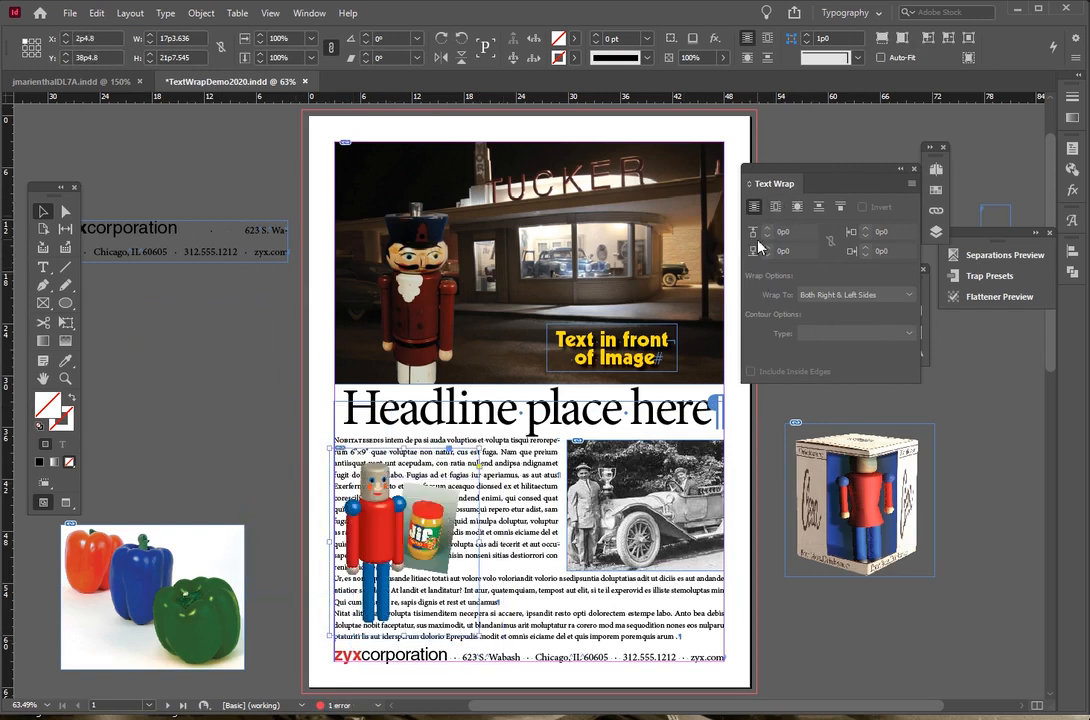
- Wrap the body text around the figure's object shape with a 0p6 offset and the Detect Edges contour type
click(796, 208)
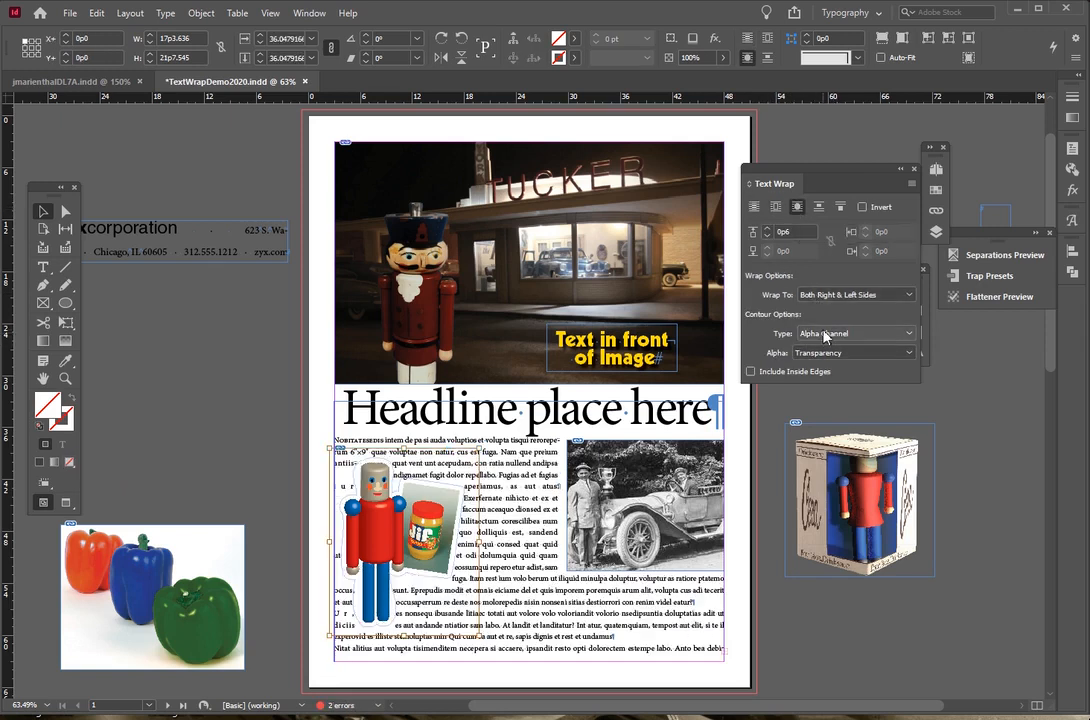
drag(822, 184, 666, 177)
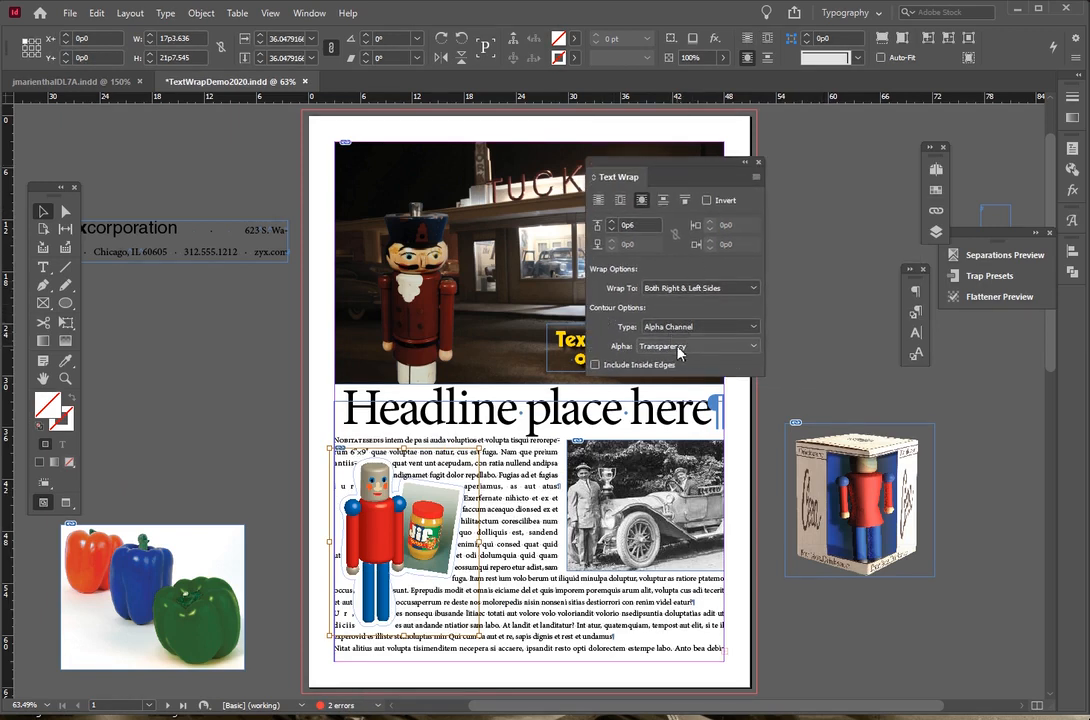
key(ctrl+z)
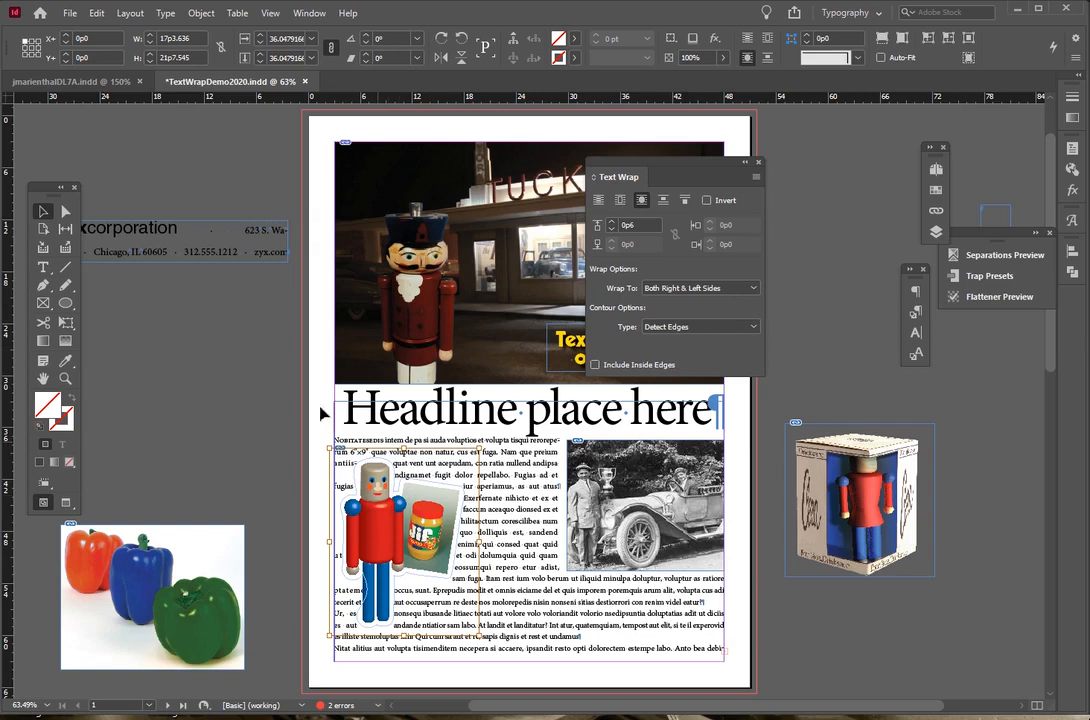
- Restrict the text wrap of the wooden figure image to its Right Side
click(60, 381)
drag(307, 433, 529, 630)
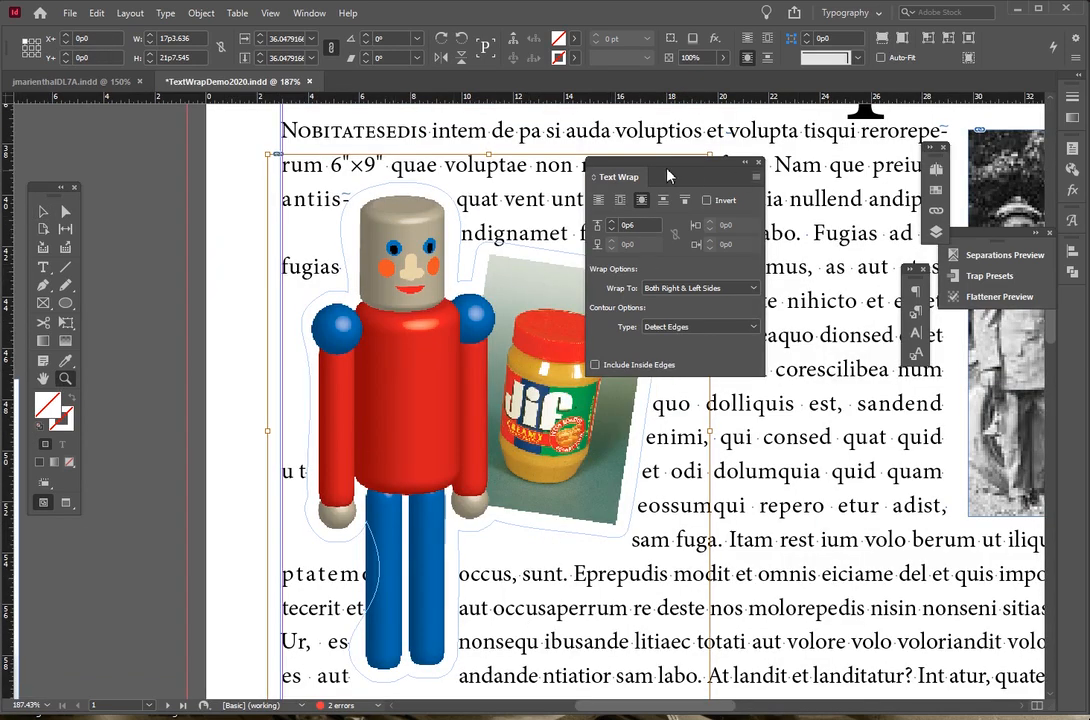
drag(660, 168, 775, 167)
click(800, 287)
click(787, 300)
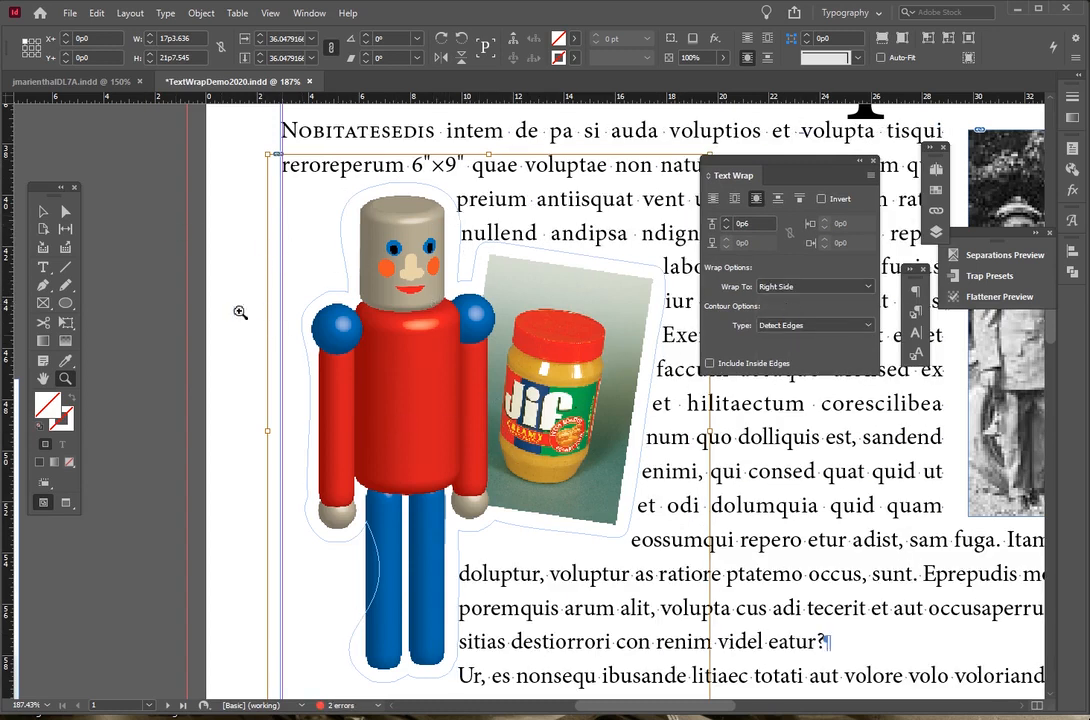
- Reduce the text wrap offset around the wooden figure image to 0p2
click(727, 229)
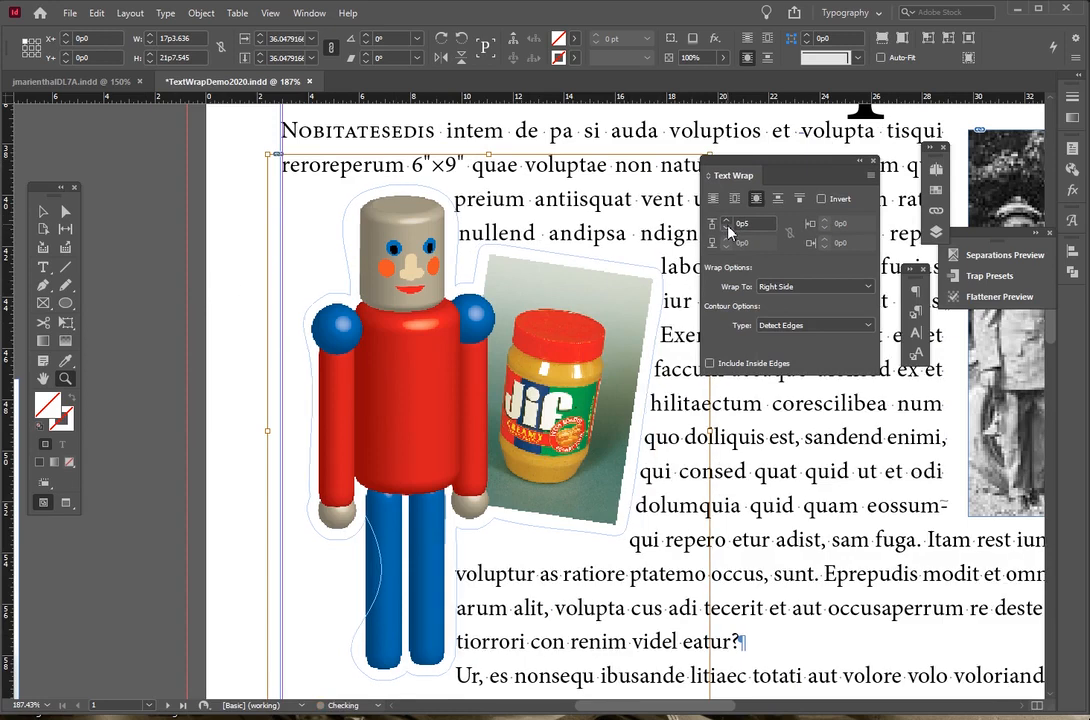
click(727, 229)
click(727, 229)
click(727, 229)
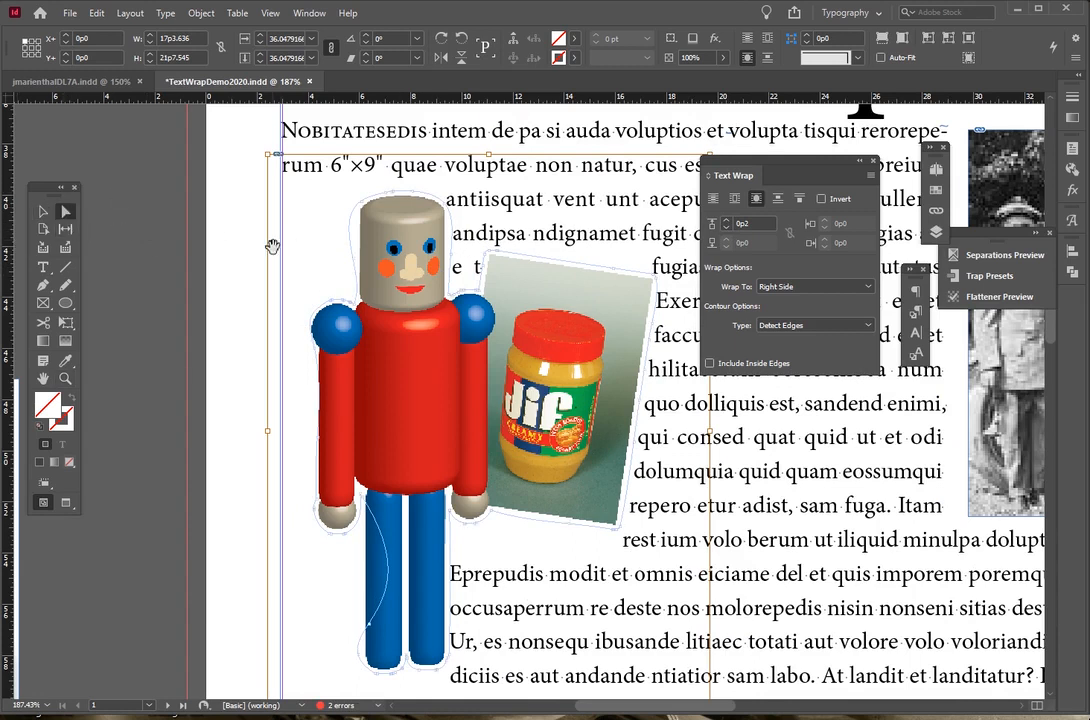
- Delete the anchor points of the wrap contour between the wooden figure's head and the corner of the peanut butter photo
click(65, 211)
drag(50, 190, 228, 203)
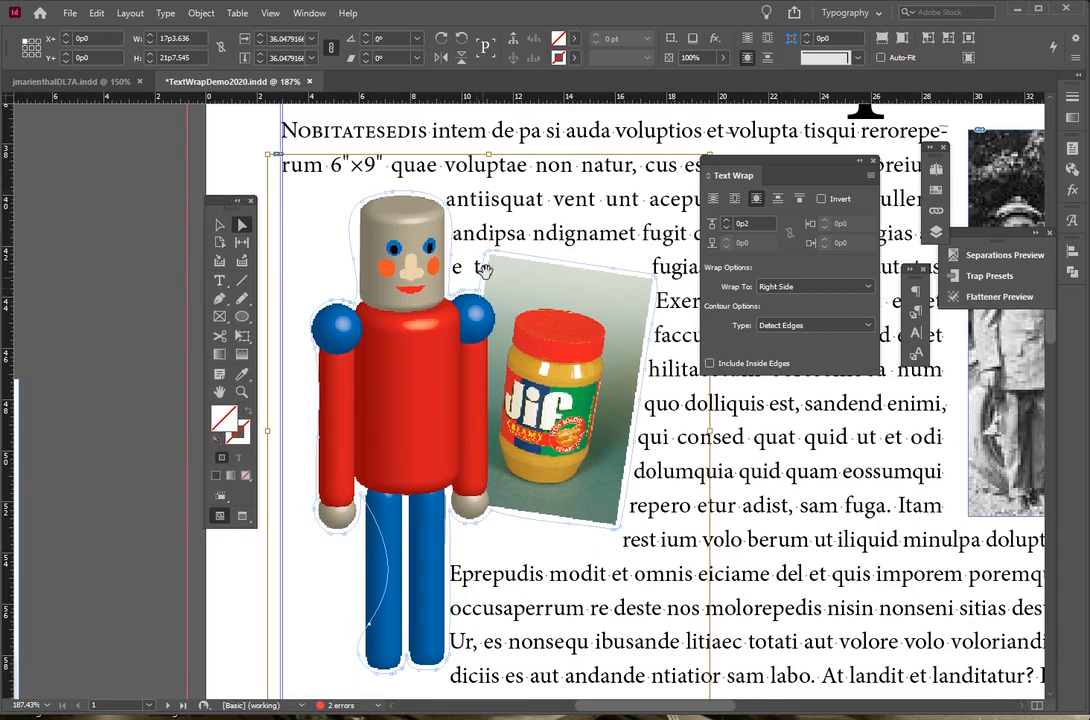
key(ctrl+4)
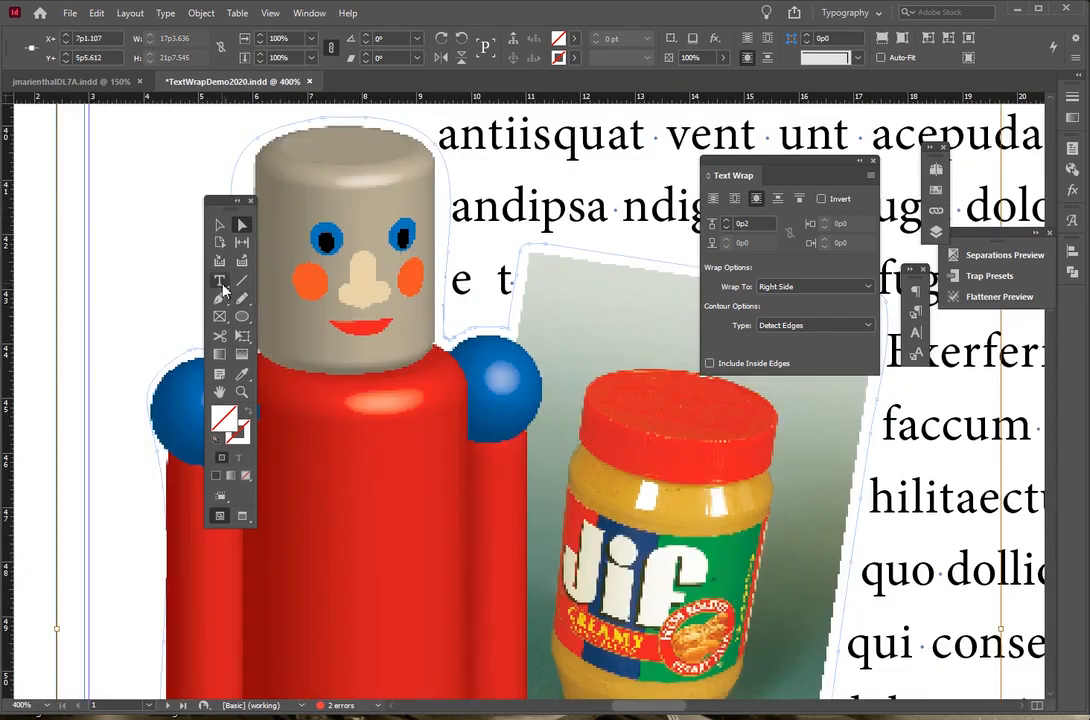
click(222, 303)
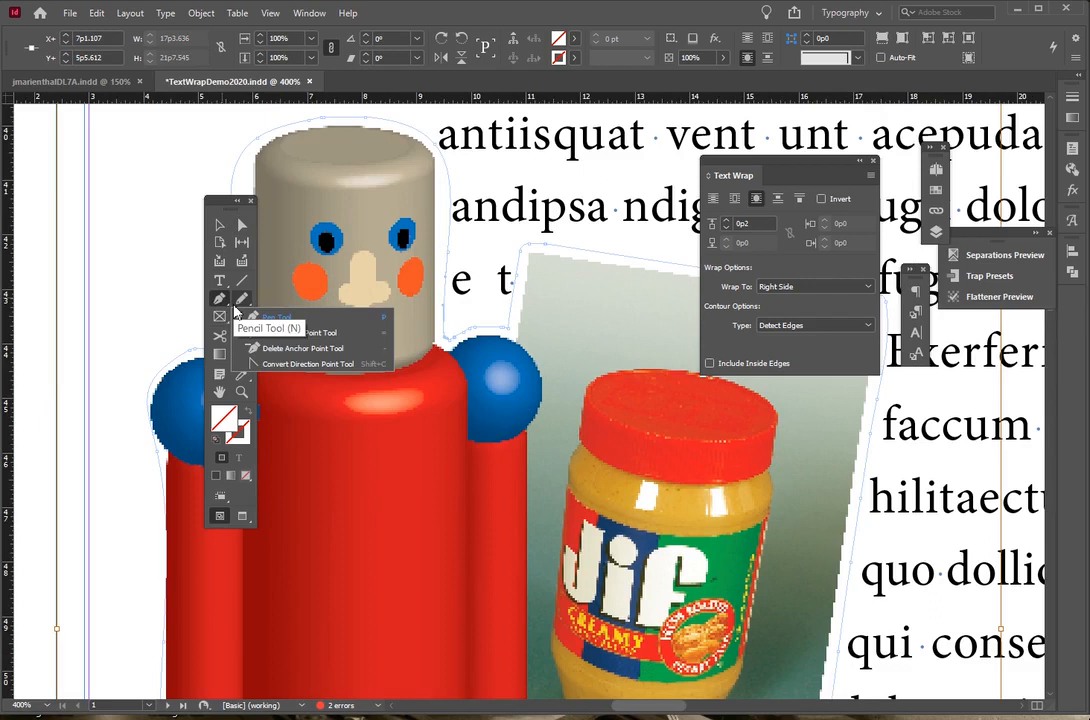
click(279, 347)
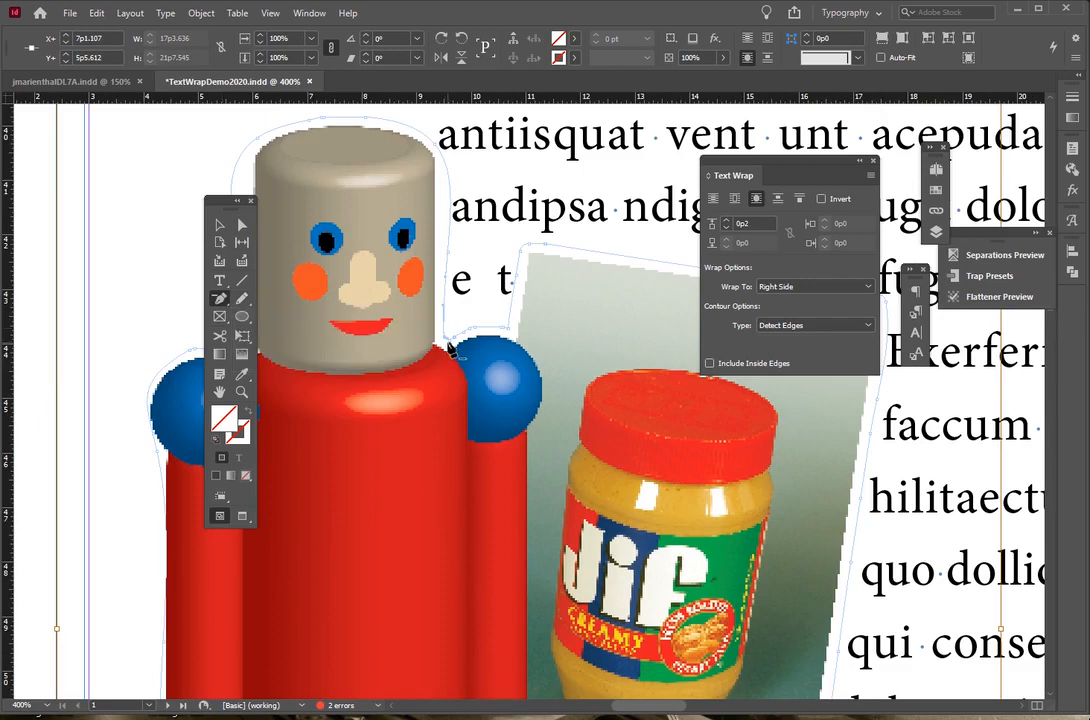
click(454, 340)
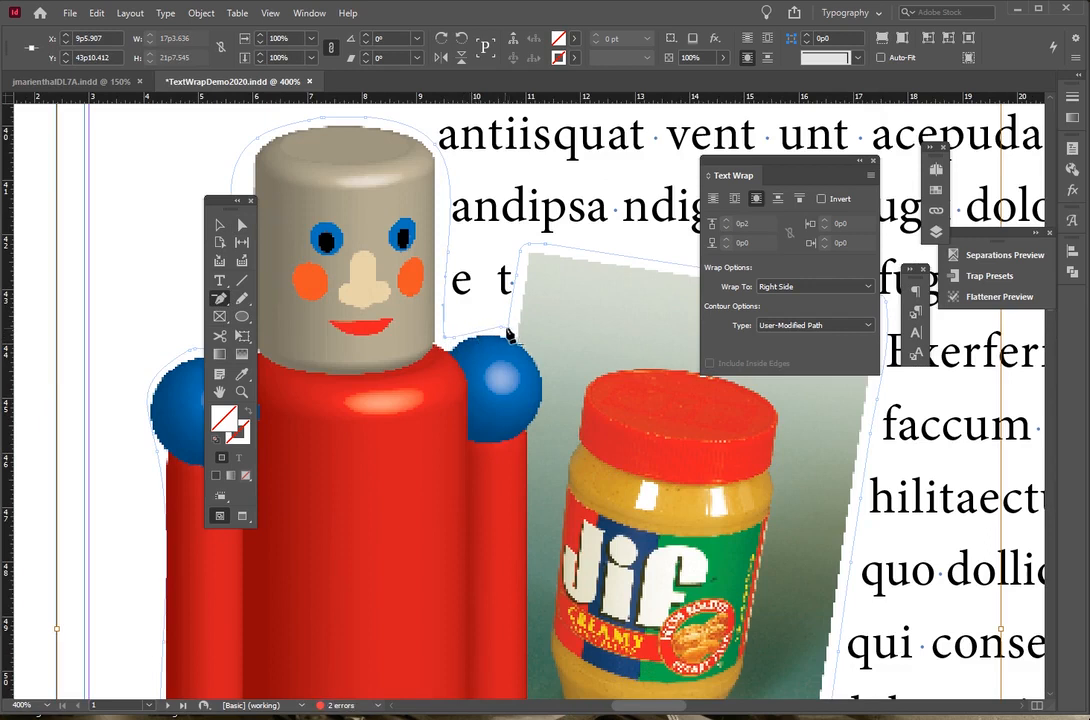
click(508, 330)
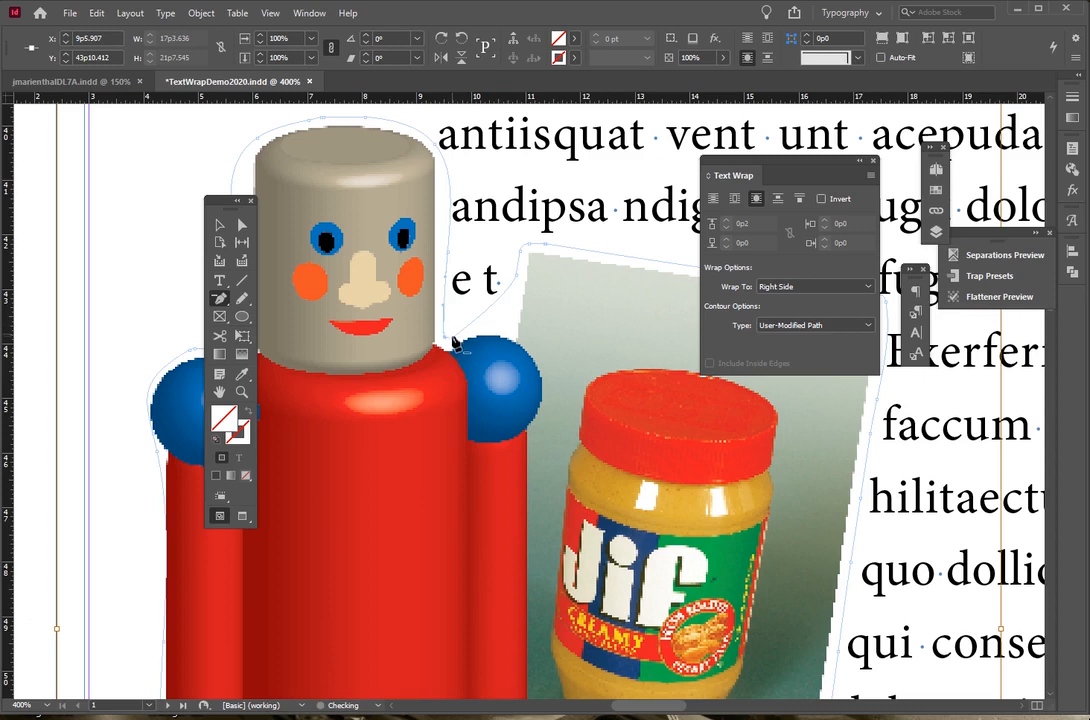
click(452, 342)
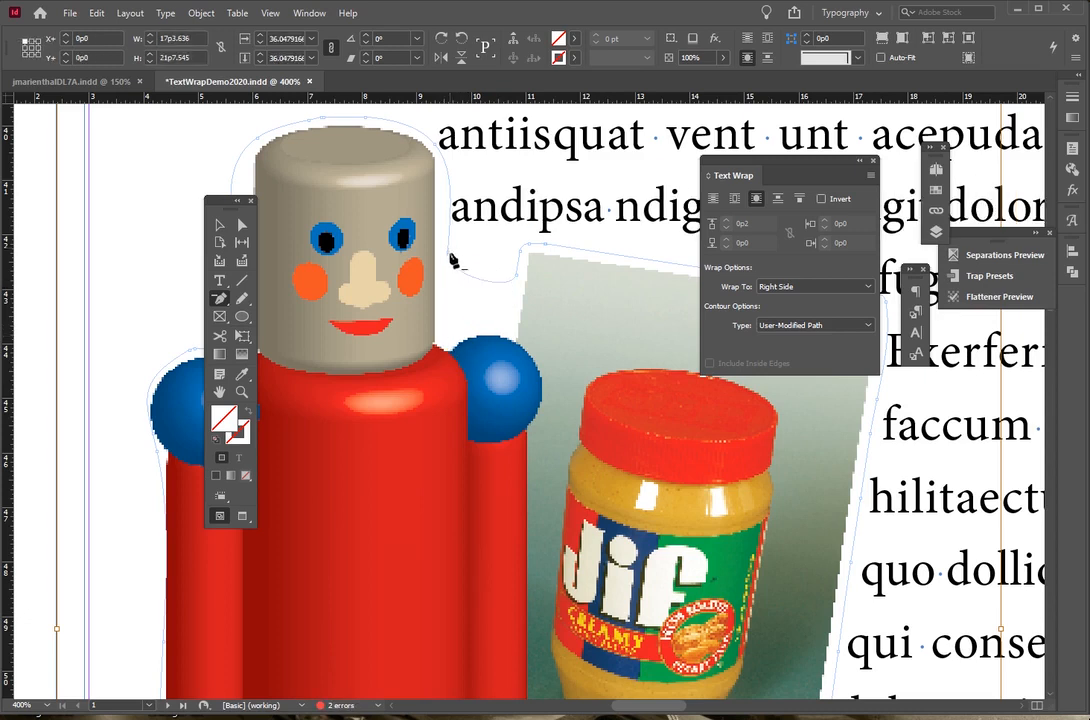
click(447, 258)
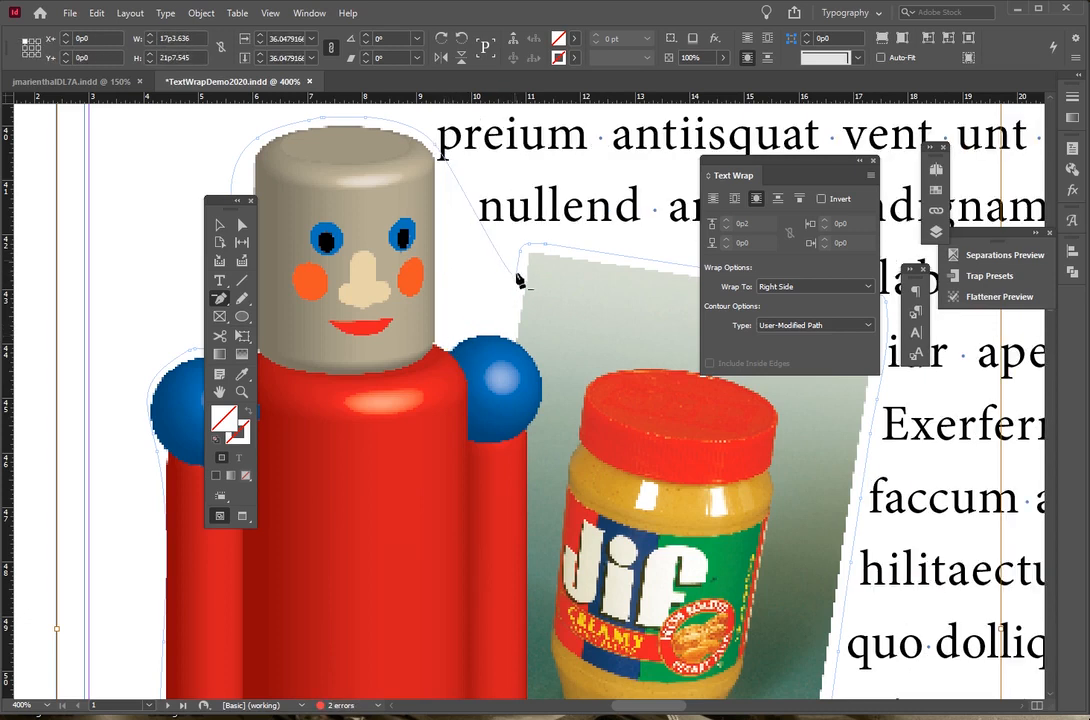
click(517, 278)
click(521, 255)
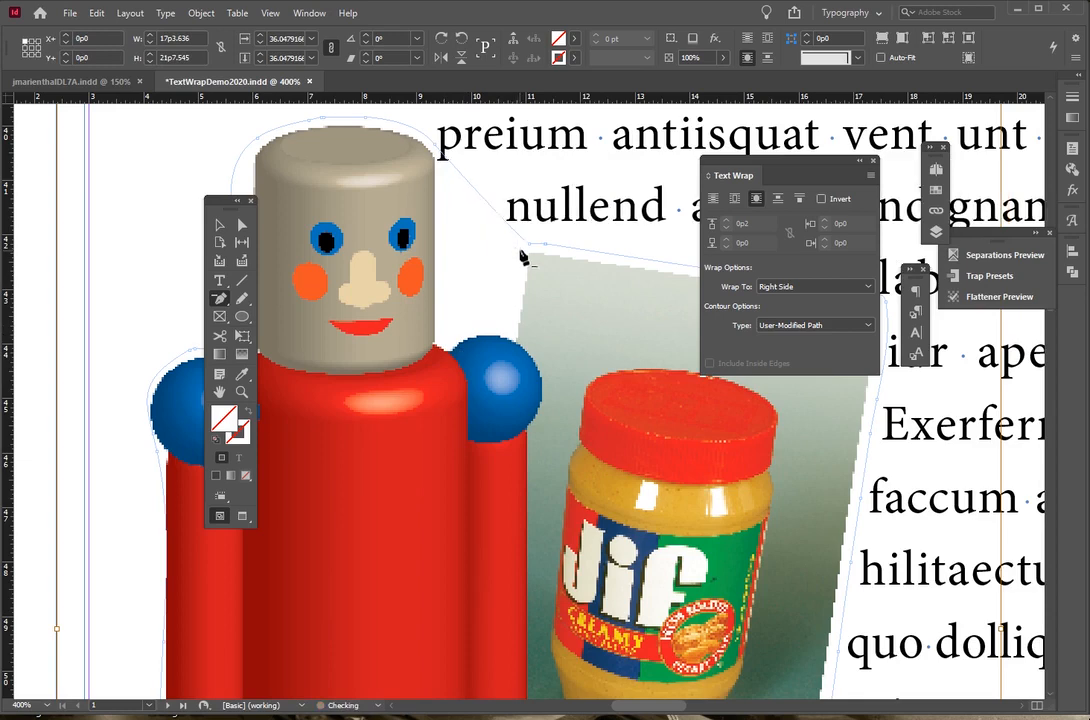
- Restrict the text wrap of the peppers image to its Right Side
key(ctrl+0)
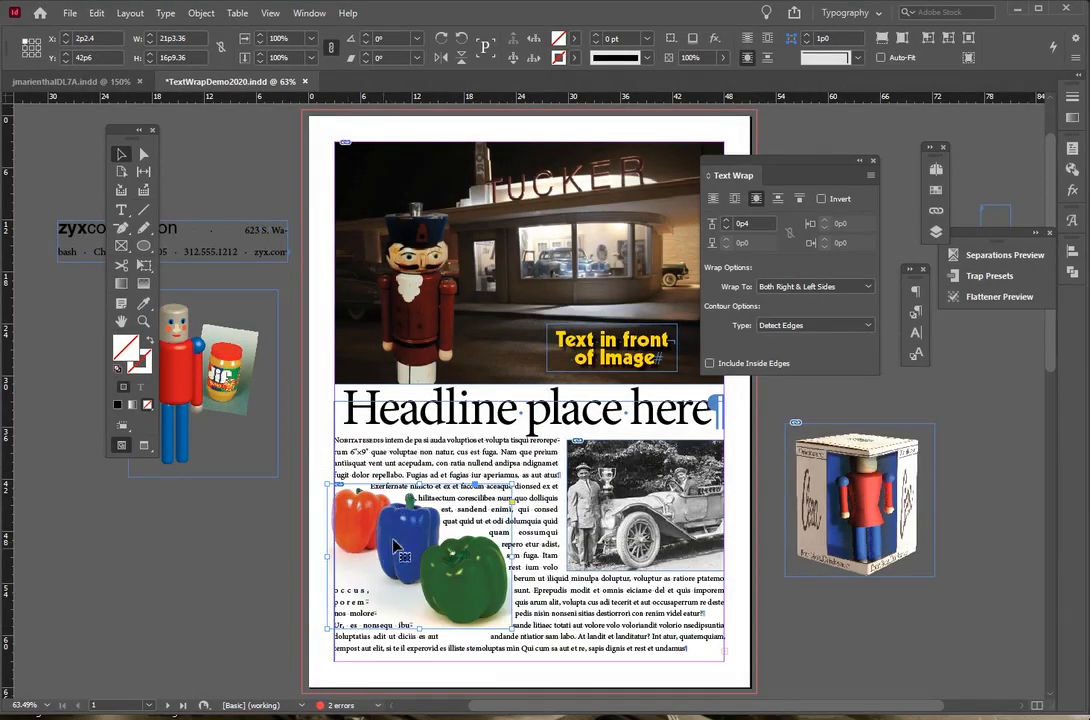
click(790, 287)
click(794, 302)
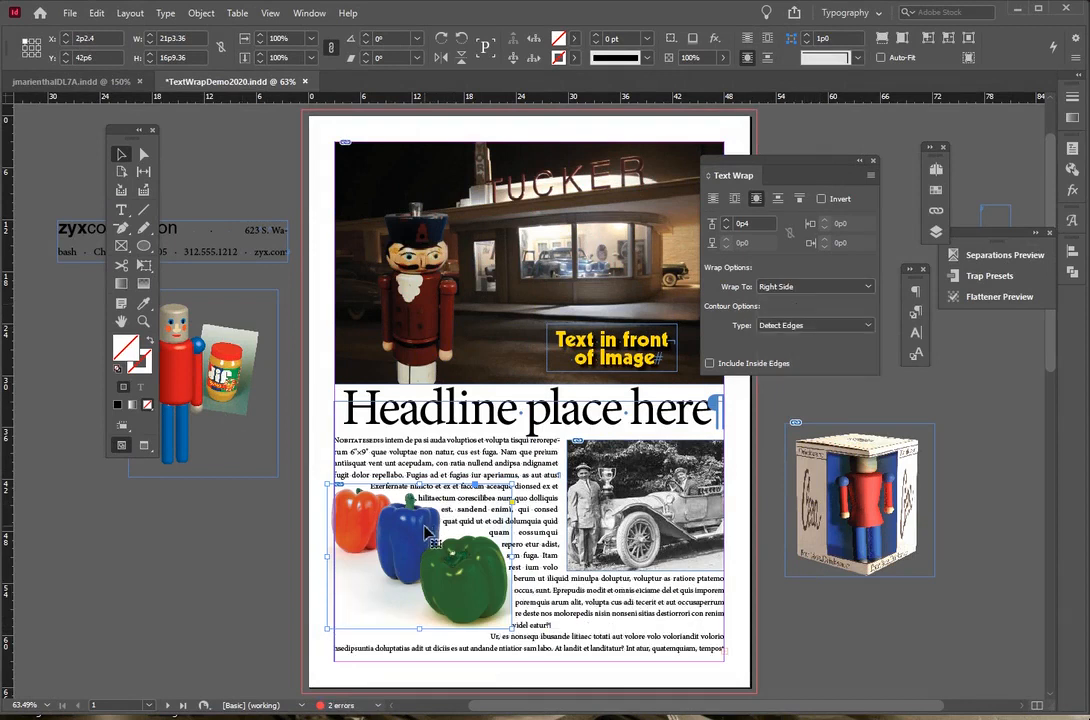
- Try the Same as Clipping contour type for the text wrap around the peppers
click(766, 329)
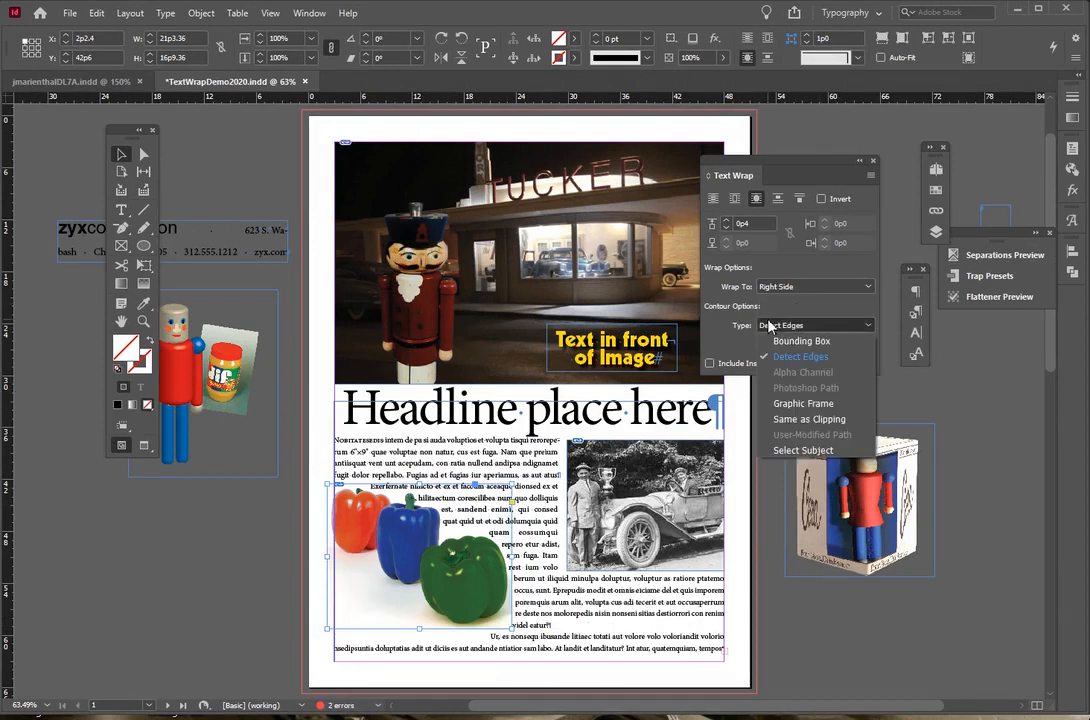
click(787, 424)
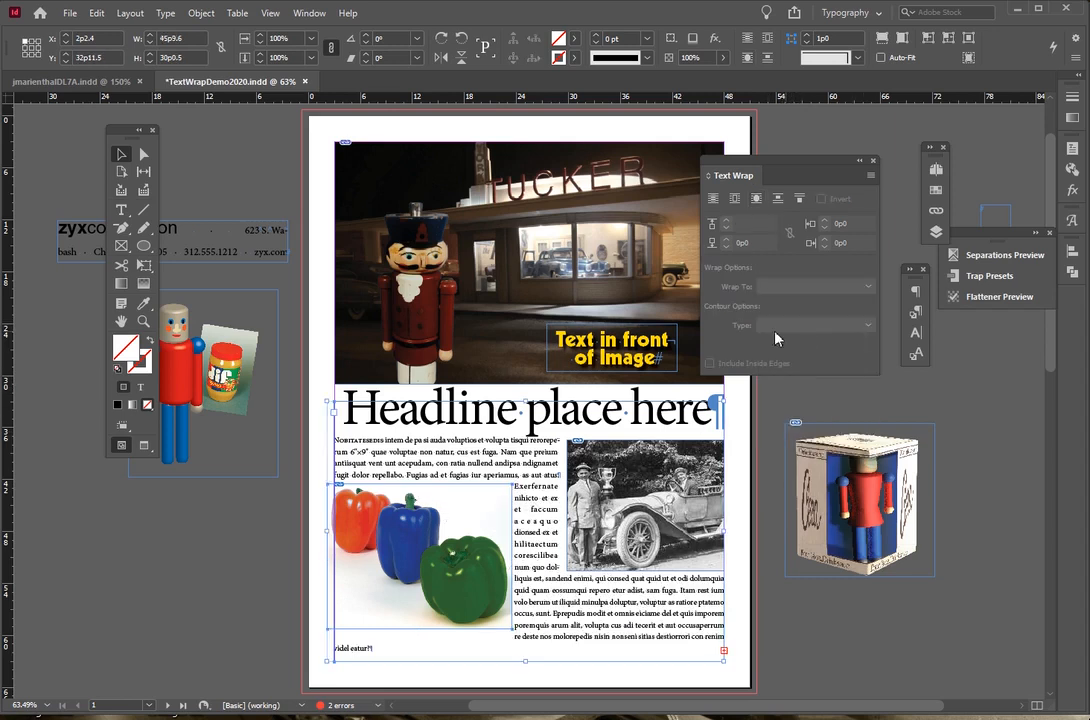
- Examine how the body text frame and the peppers image are stacked by selecting each and viewing Layer 1's objects
click(330, 441)
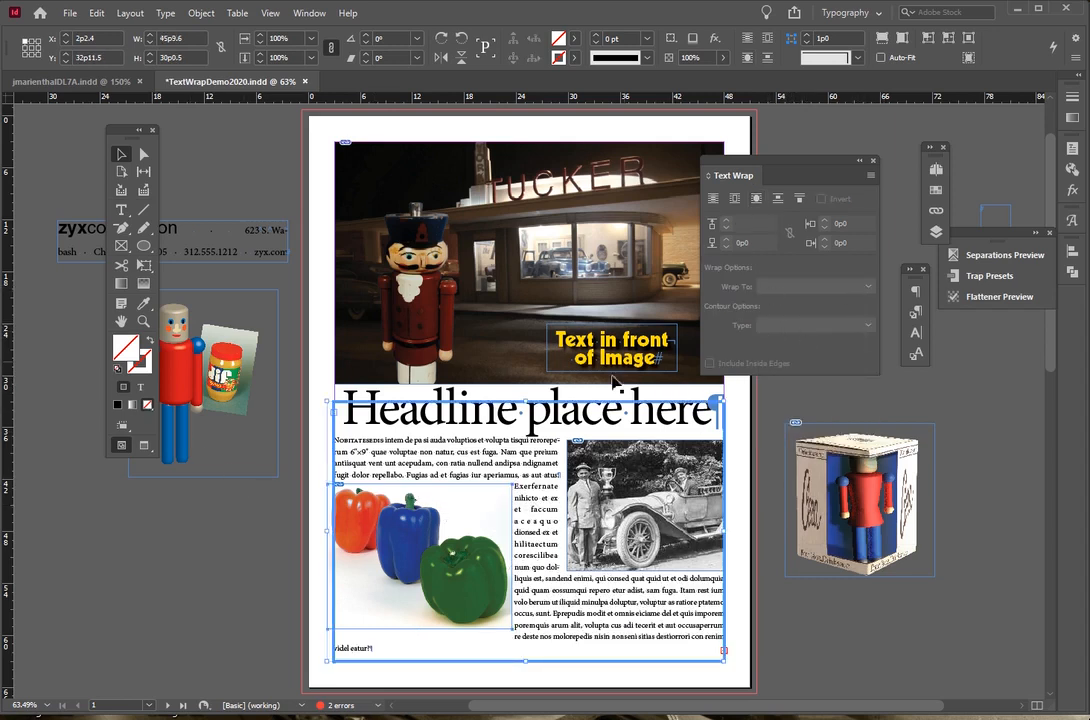
click(350, 495)
click(381, 497)
click(327, 530)
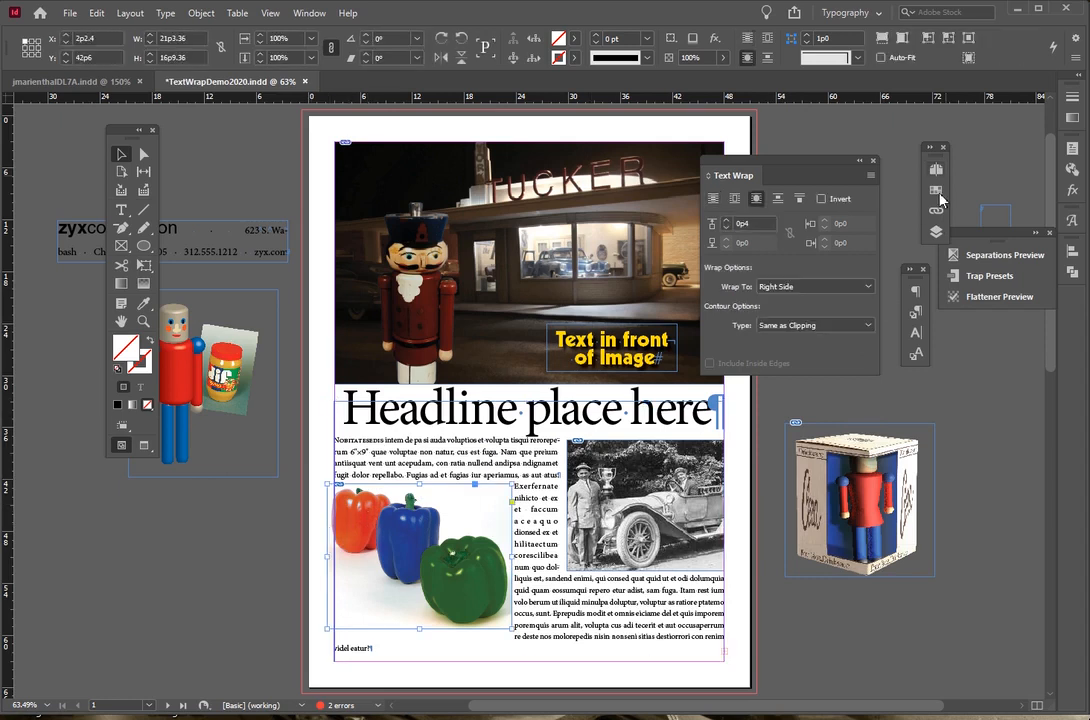
click(936, 231)
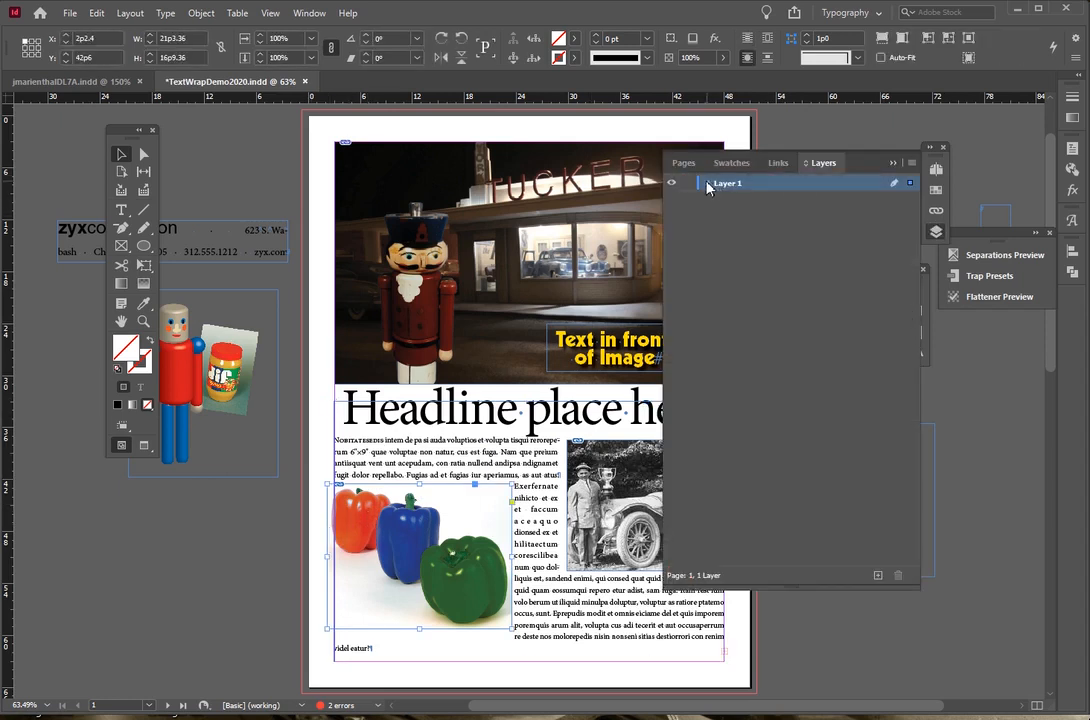
click(707, 184)
click(893, 163)
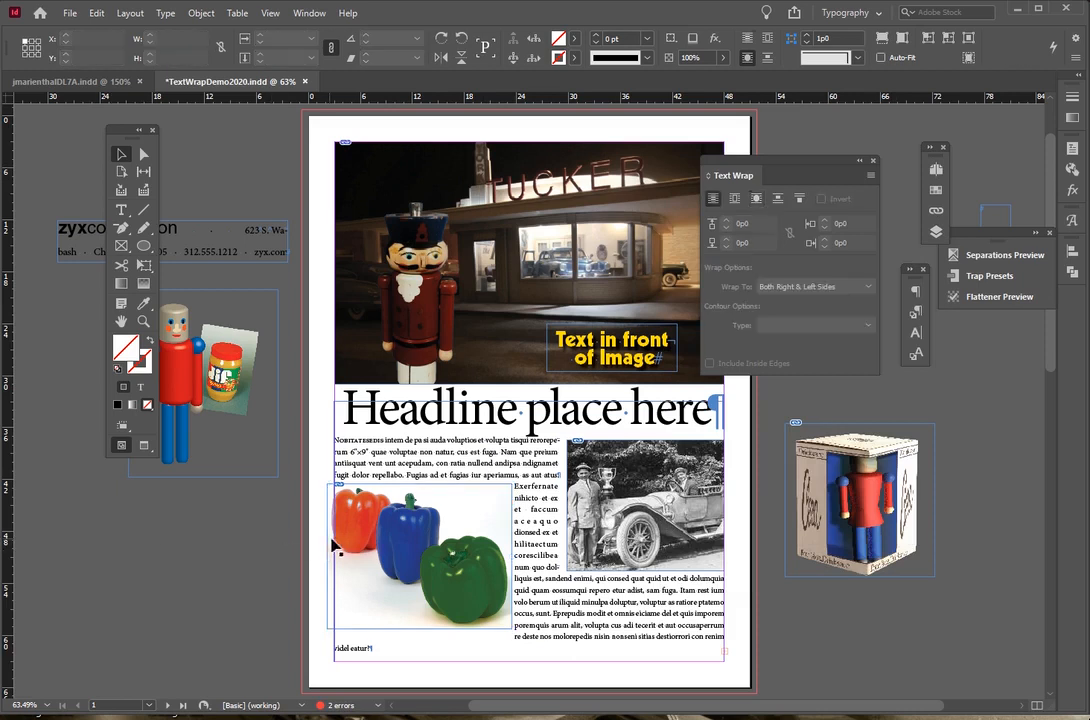
- Try turning off the text wrap around the peppers image, and undo the change
scroll(506, 382, up, 1)
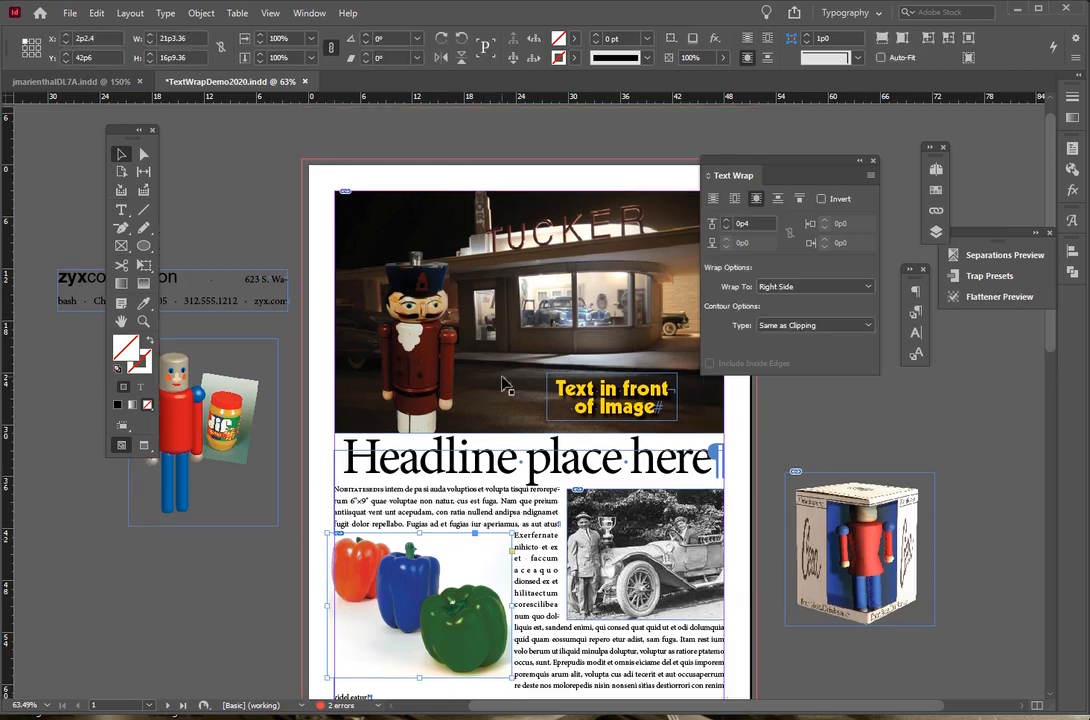
scroll(540, 355, down, 3)
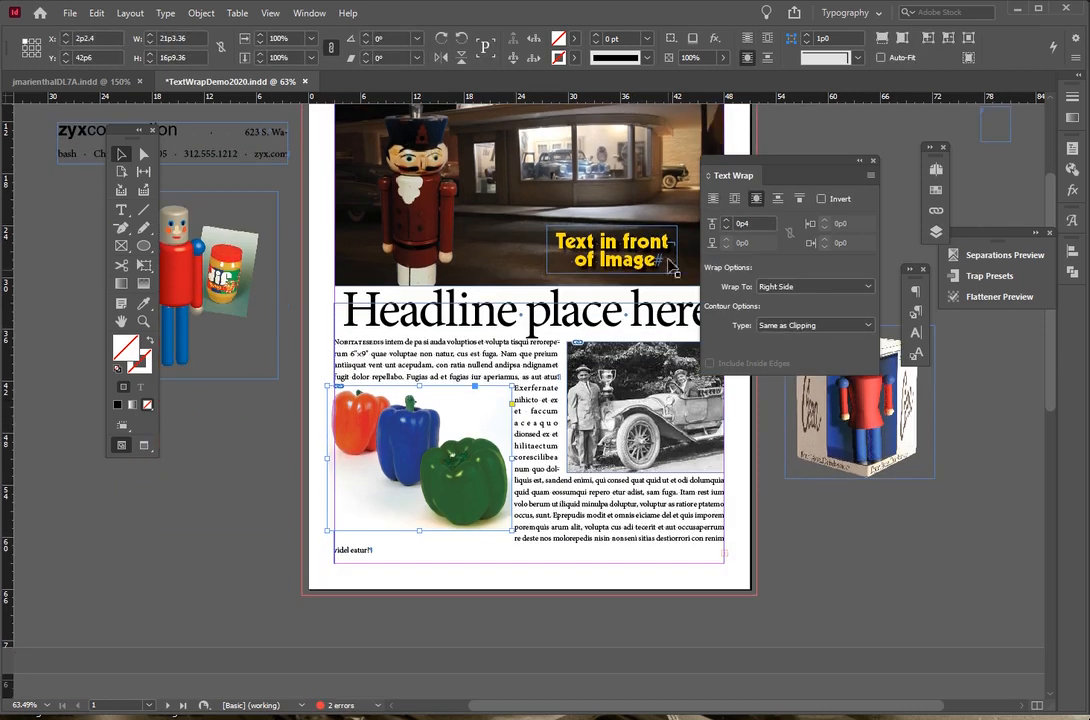
click(712, 198)
key(ctrl+z)
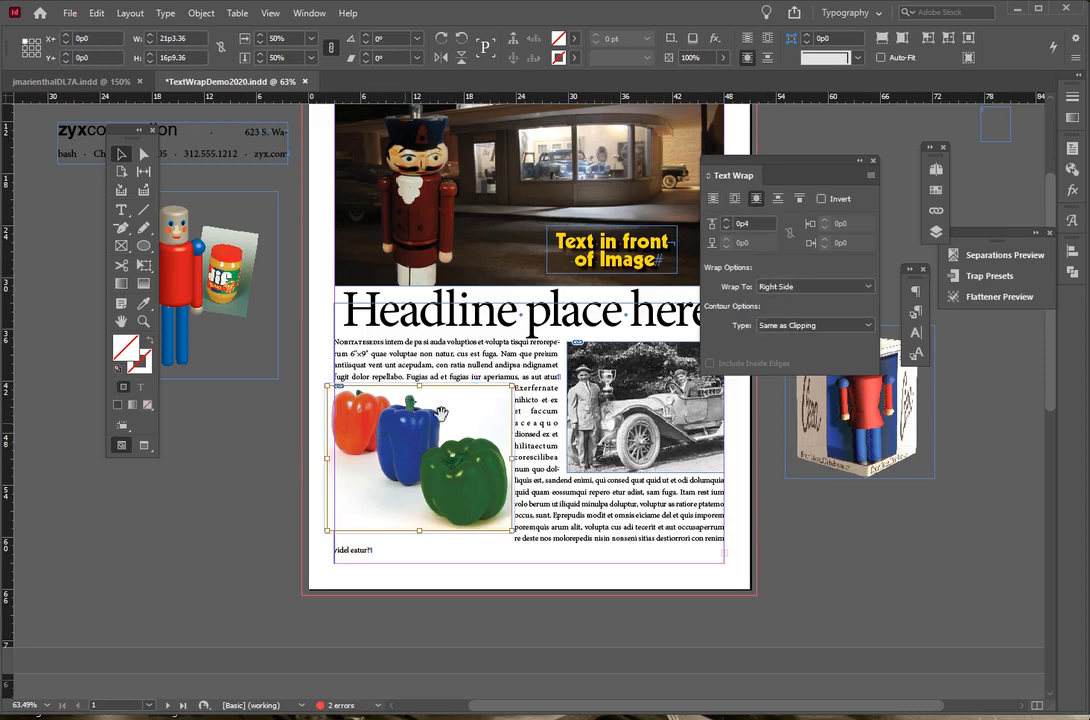
- Set the contour type of the text wrap around the peppers image to Detect Edges
click(241, 474)
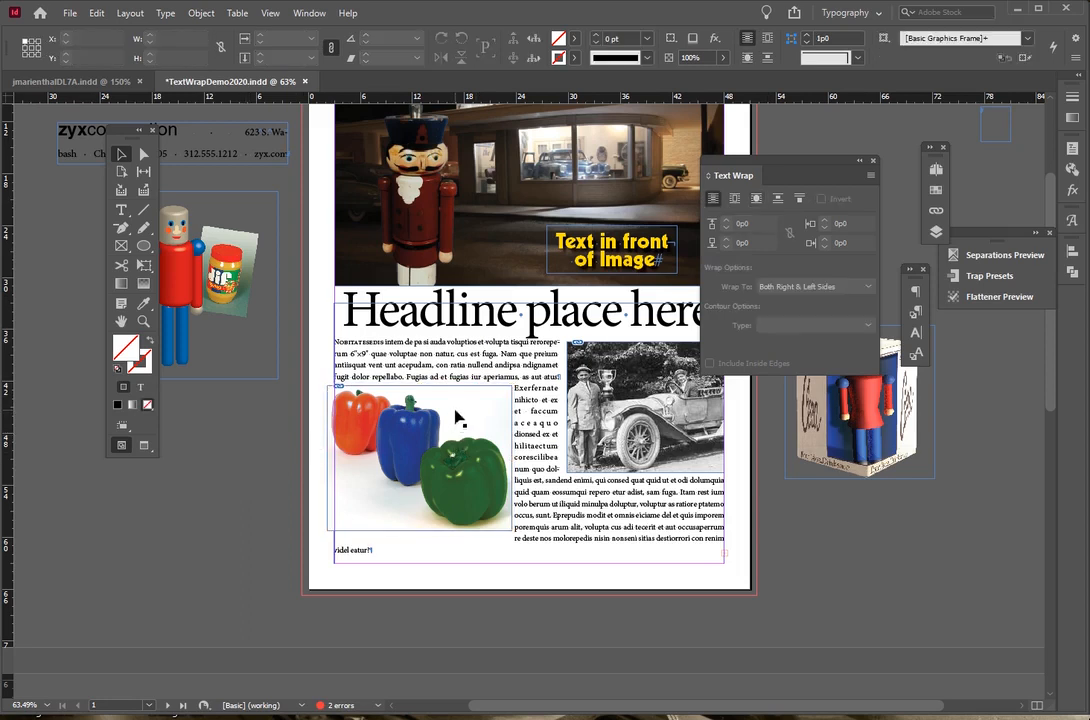
click(457, 418)
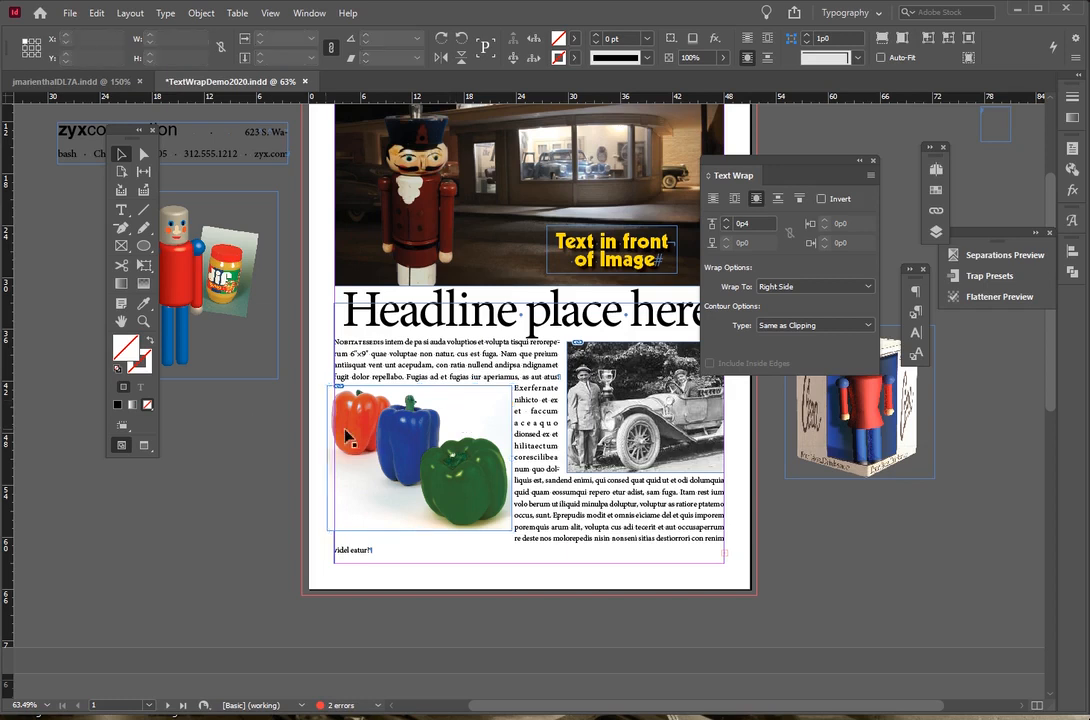
scroll(347, 437, up, 2)
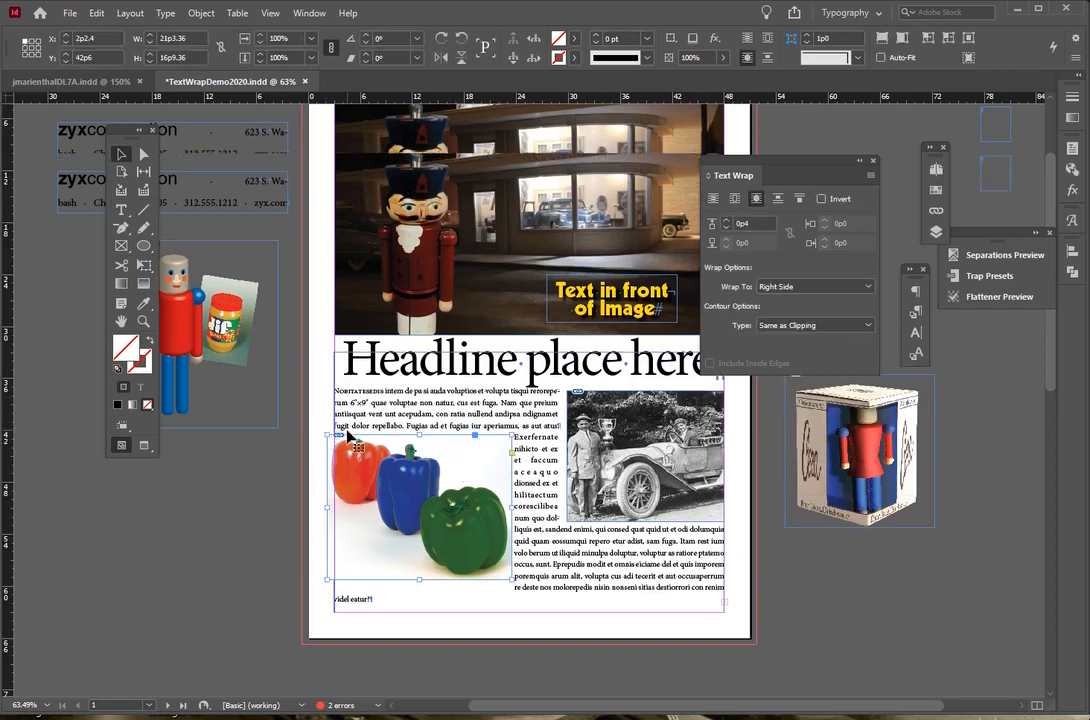
click(787, 323)
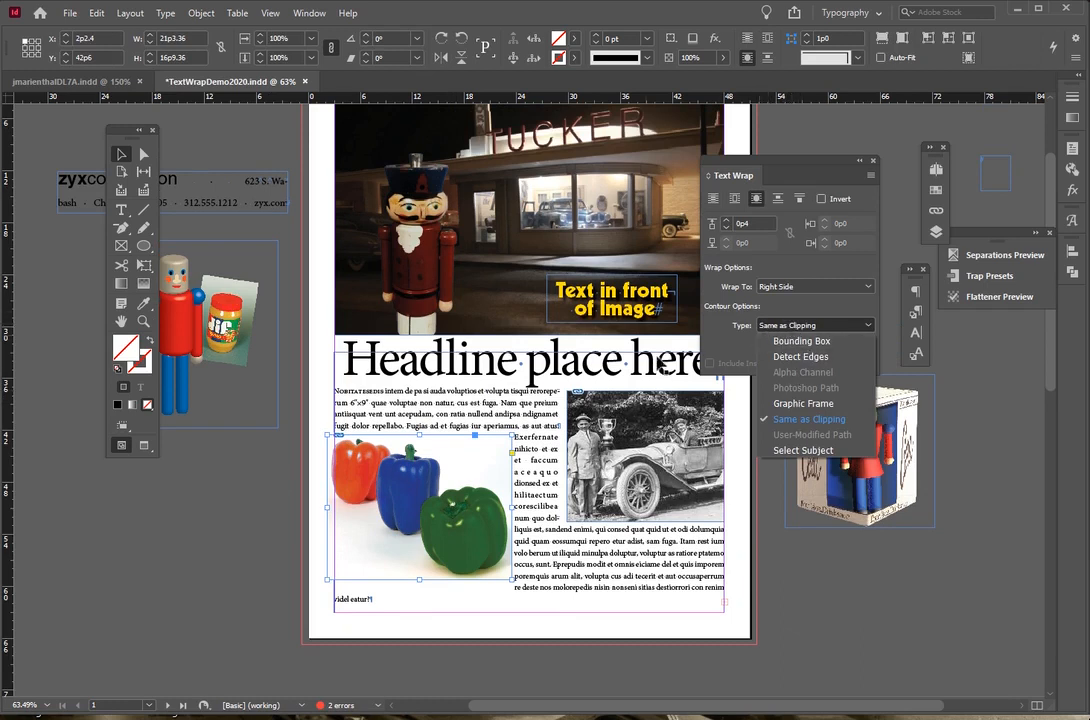
click(795, 356)
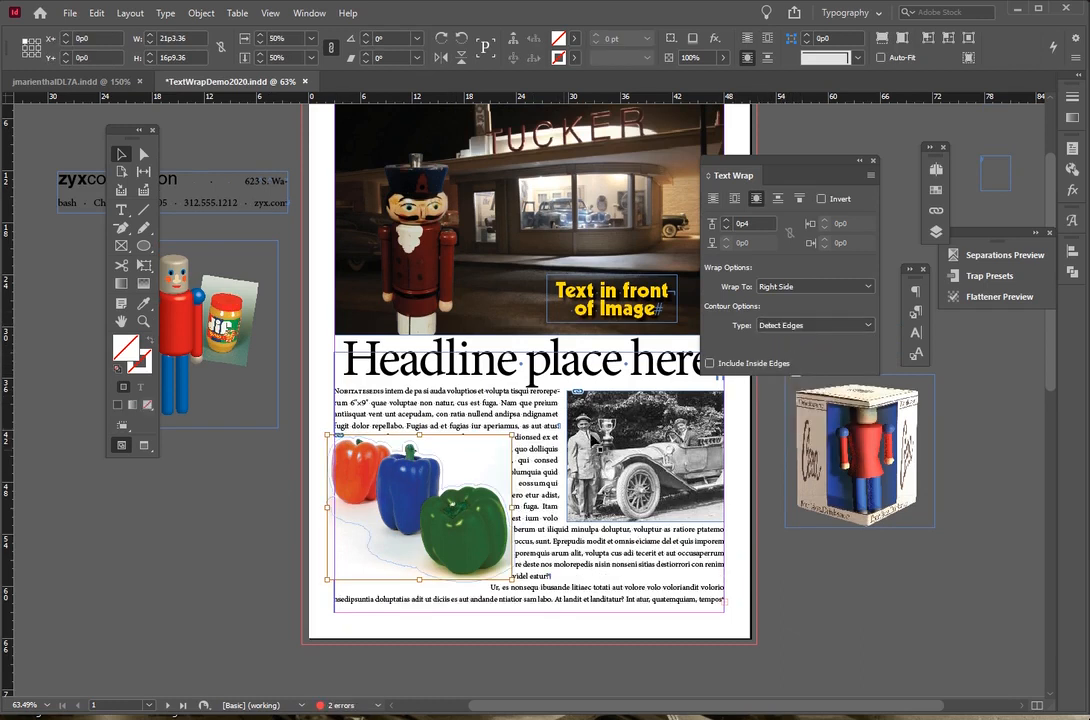
click(292, 506)
click(378, 484)
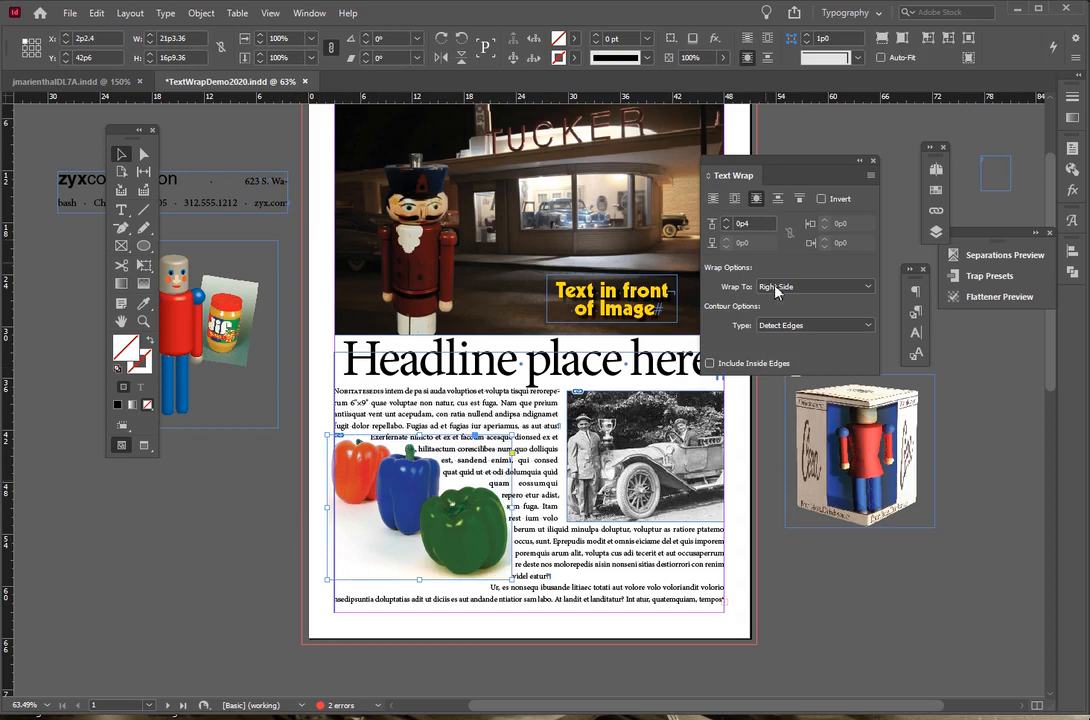
- Increase the text wrap offset around the peppers image by five increments
click(727, 221)
click(727, 221)
click(727, 221)
click(727, 221)
click(727, 221)
click(268, 507)
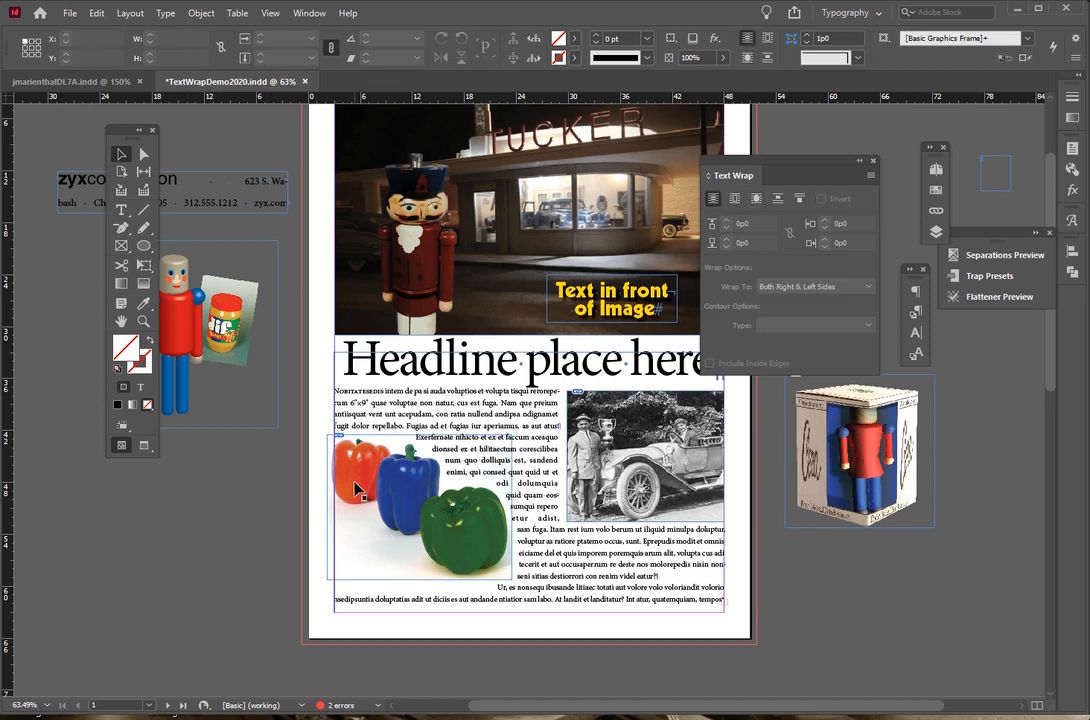
- Move the peppers image off the page onto the pasteboard
drag(366, 492, 2, 537)
drag(444, 491, 115, 507)
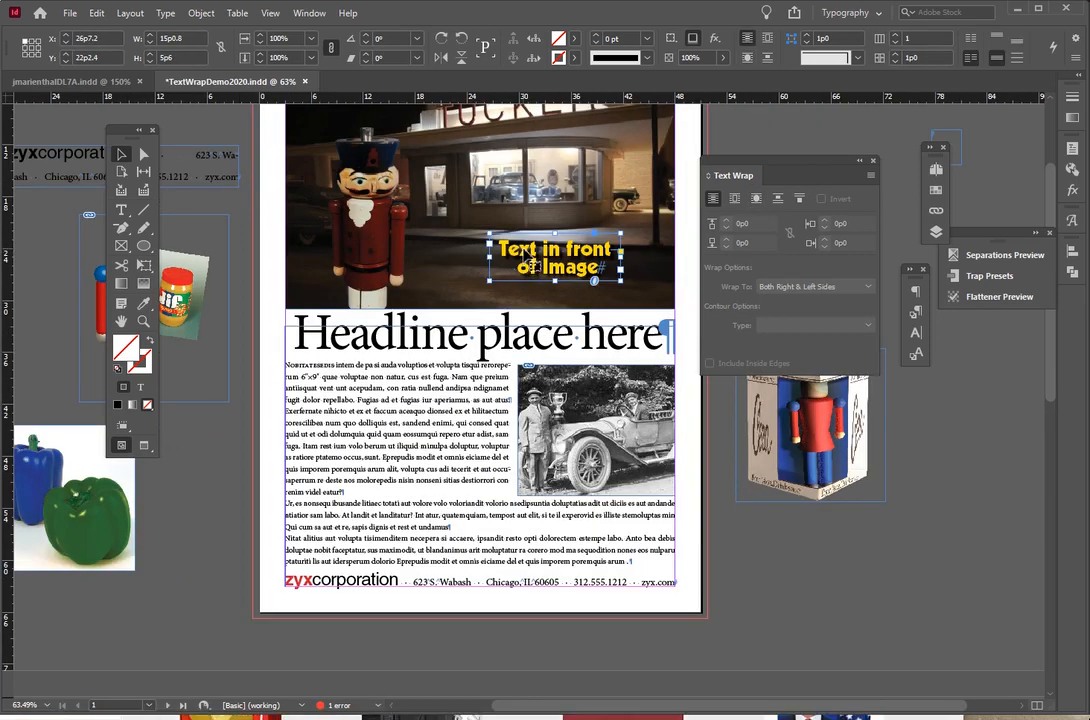
- Move the "Text in front of Image" frame onto the antique car photo and place it at the front of Layer 1's stacking order
drag(531, 262, 565, 455)
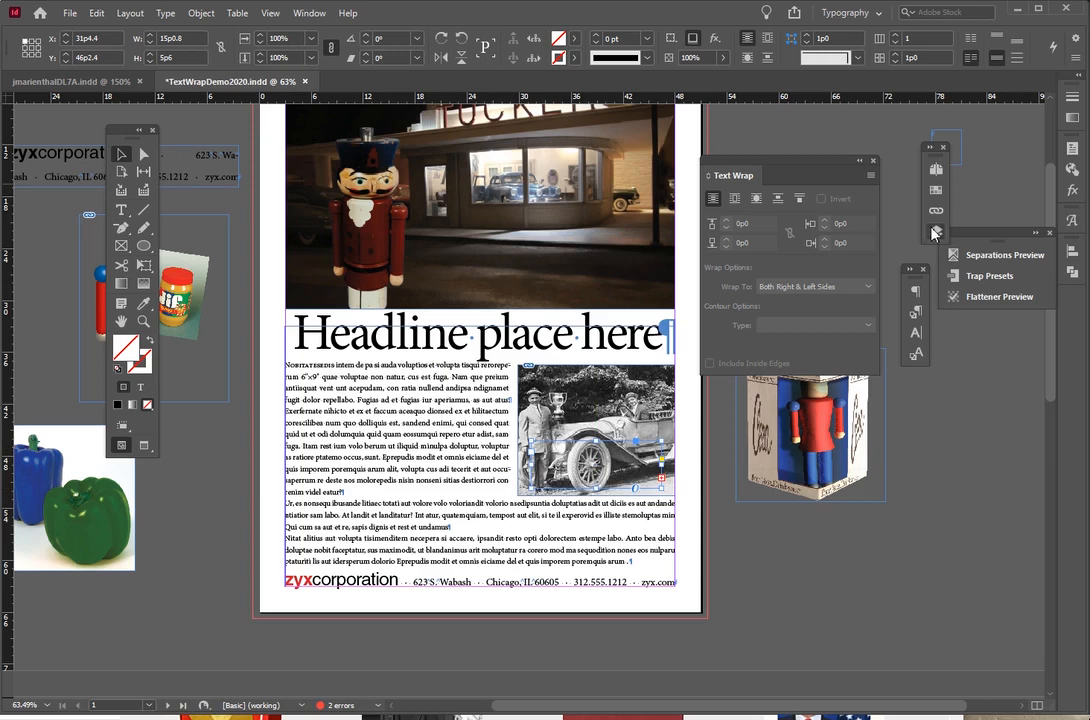
key(F7)
drag(853, 218, 840, 193)
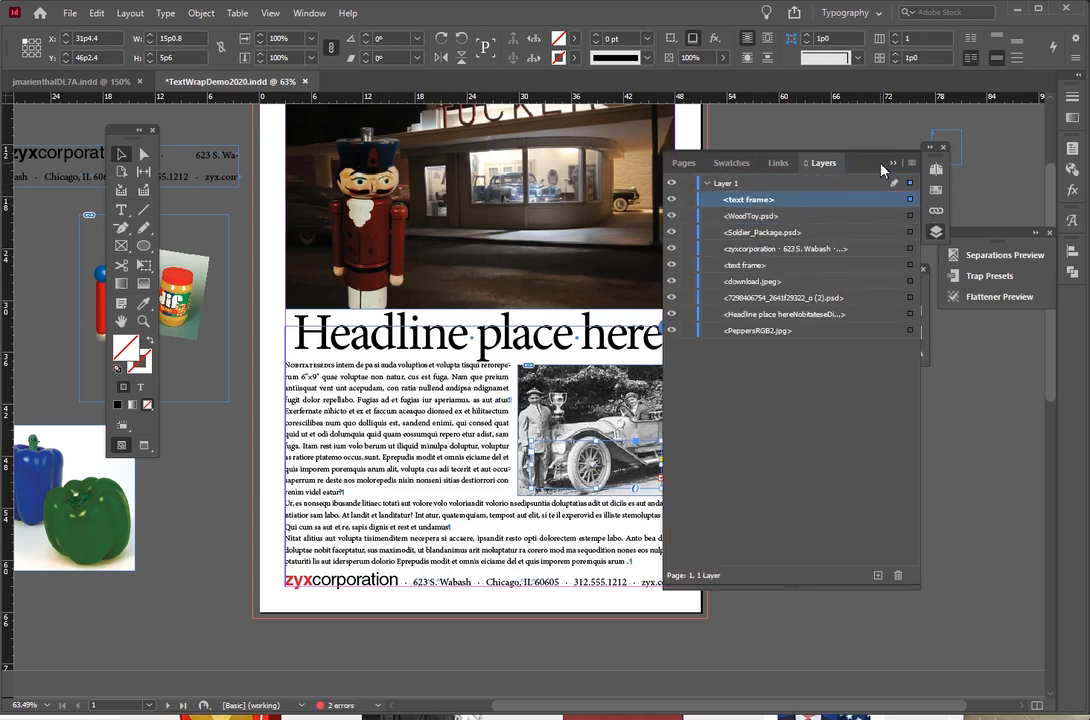
click(890, 166)
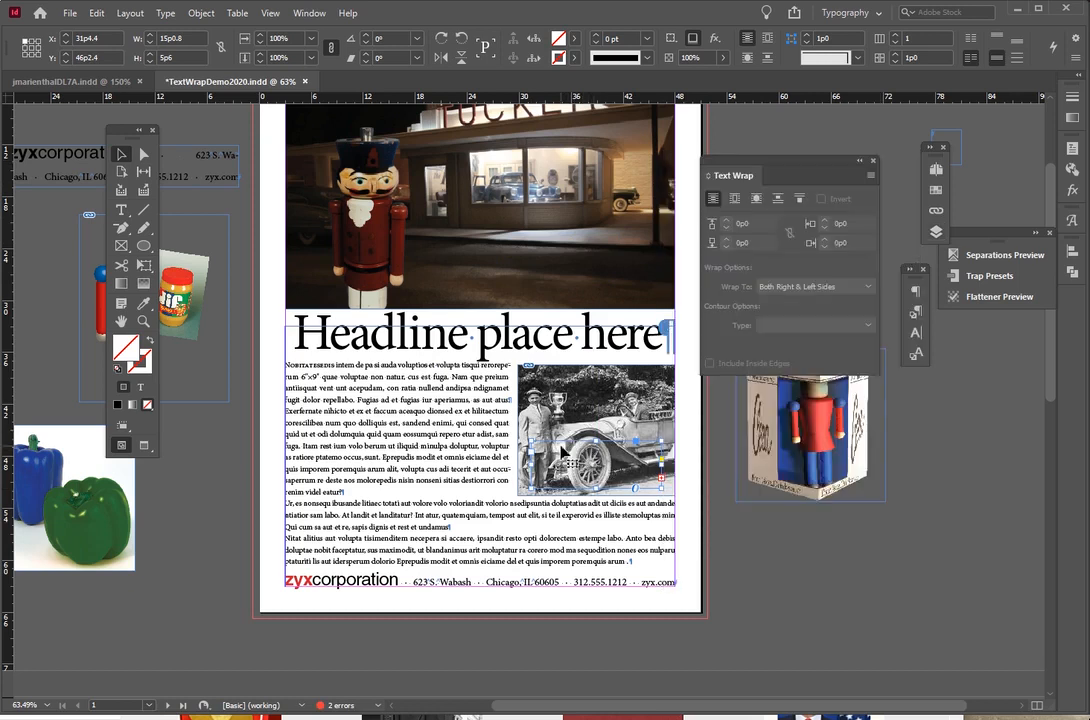
mouse_move(562, 447)
mouse_down()
mouse_move(447, 412)
mouse_move(569, 431)
mouse_move(563, 449)
mouse_up()
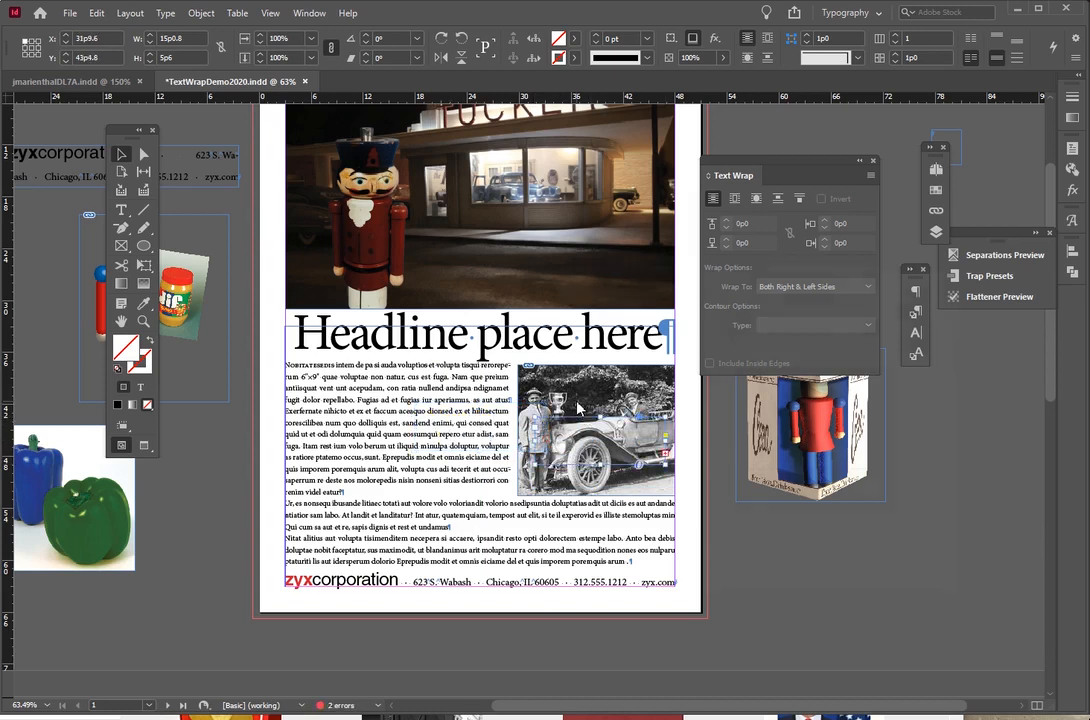
- Turn on Ignore Text Wrap in the text frame options of the frame placed over the antique car photo
key(ctrl+b)
drag(635, 246, 173, 133)
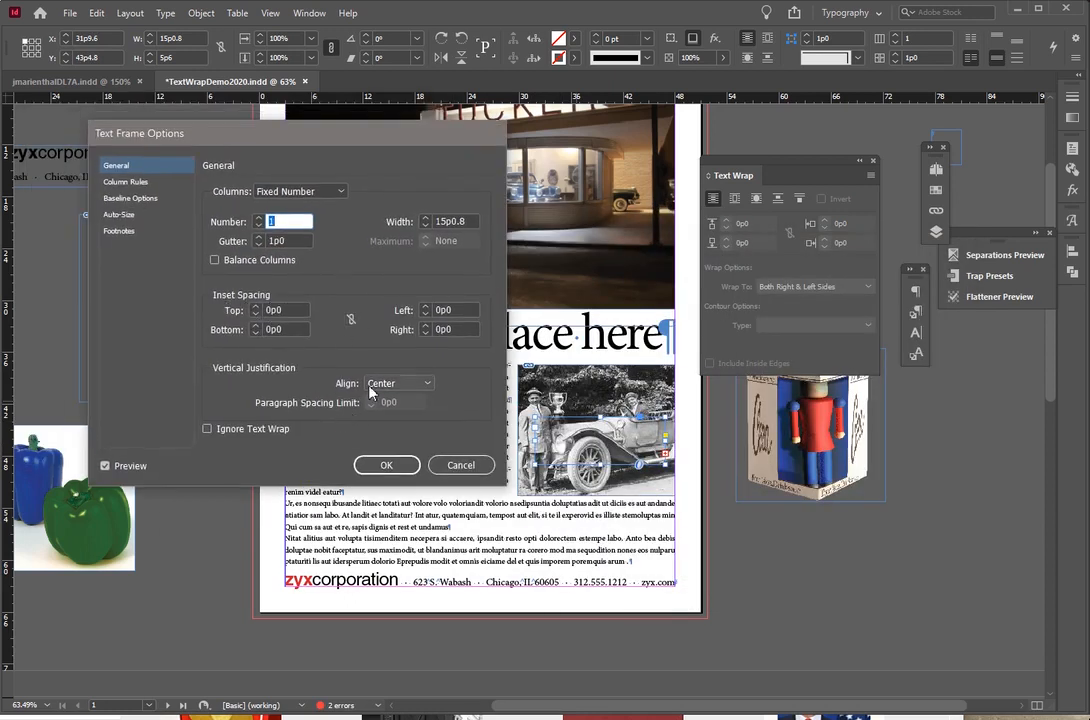
click(148, 198)
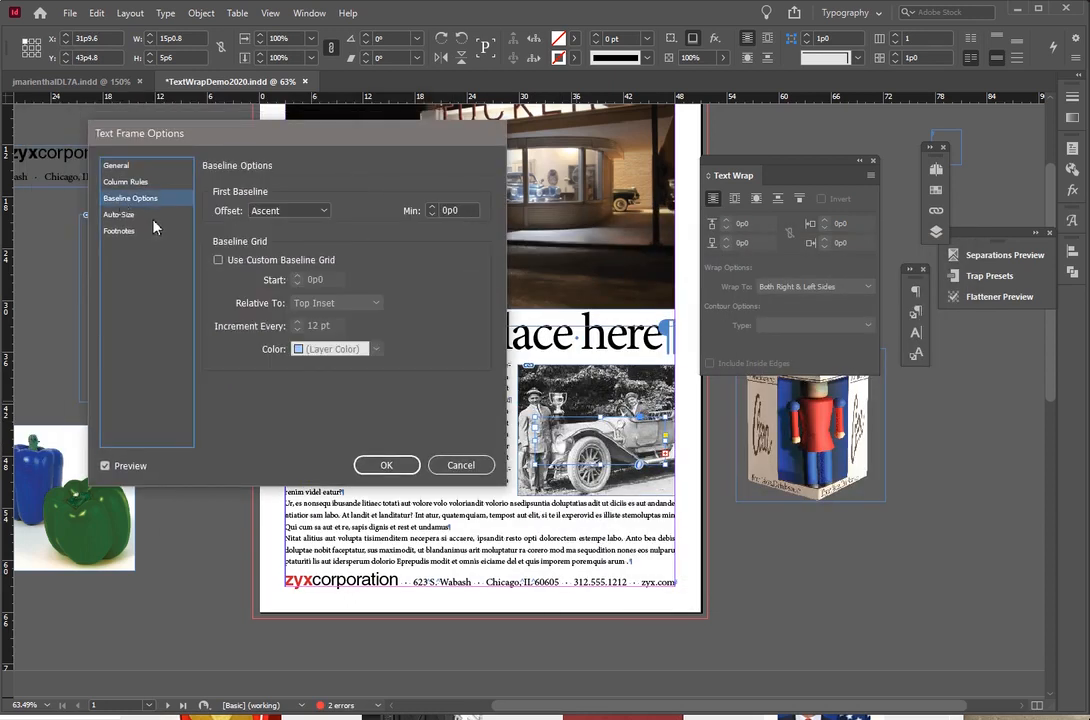
click(124, 182)
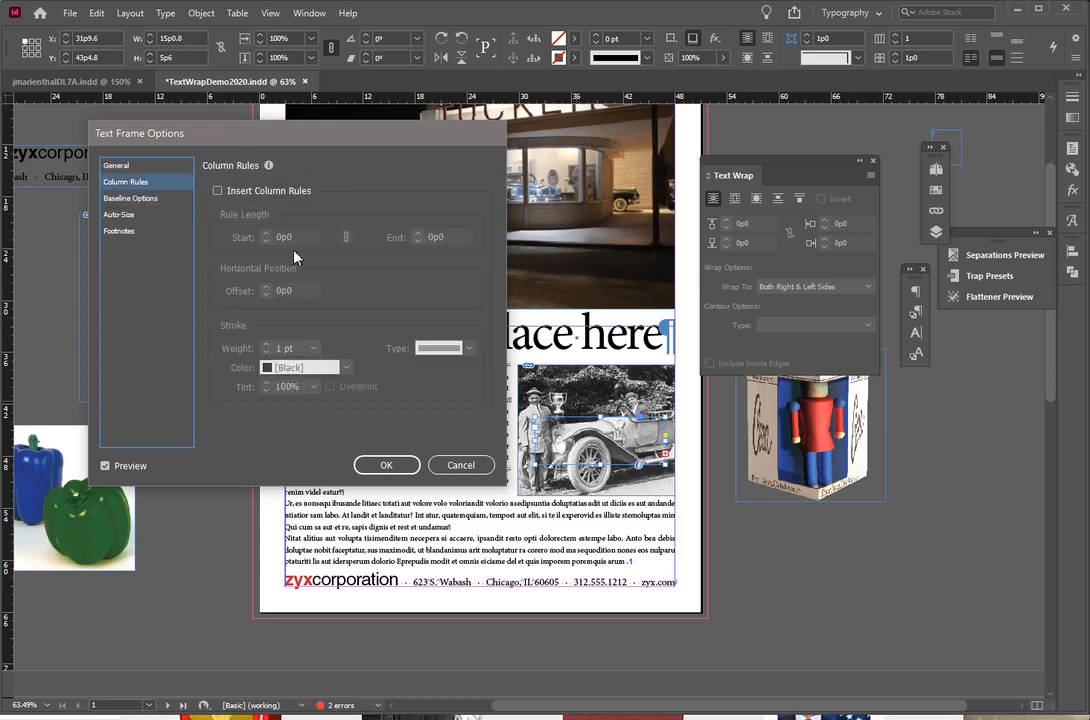
click(117, 217)
click(126, 233)
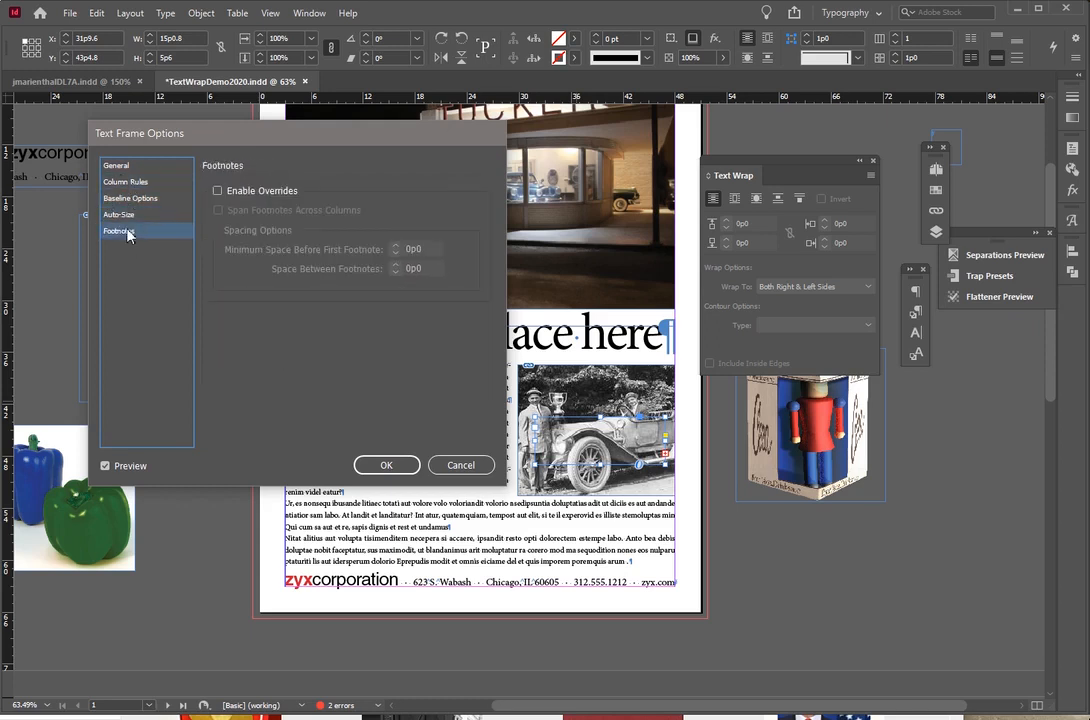
click(117, 167)
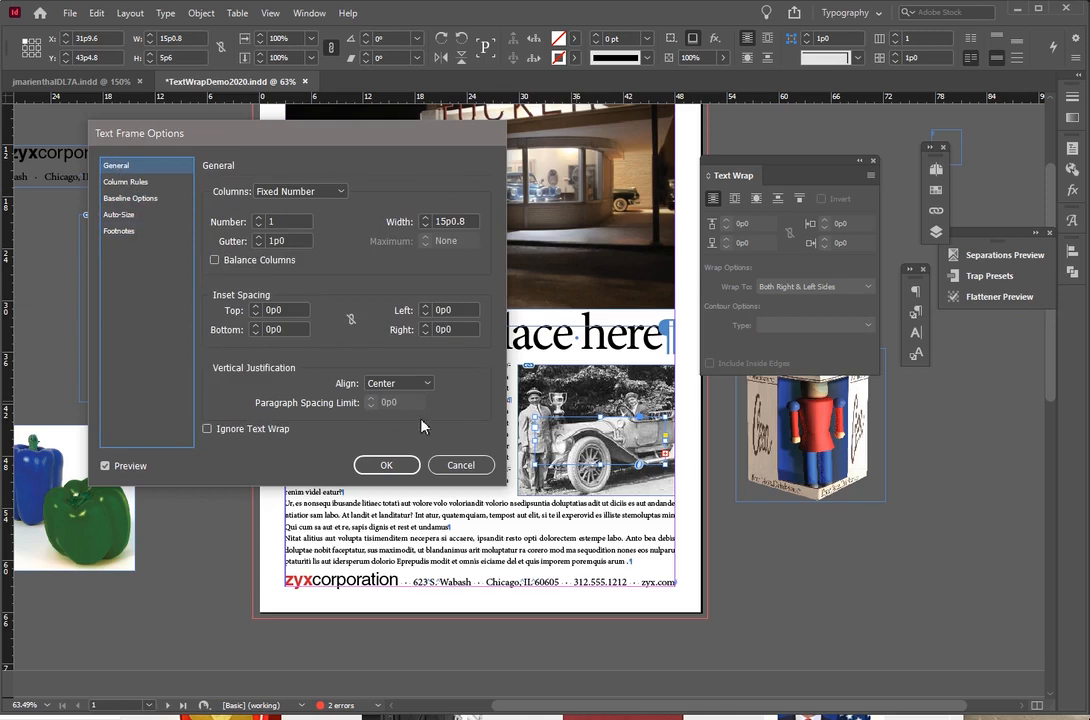
click(208, 430)
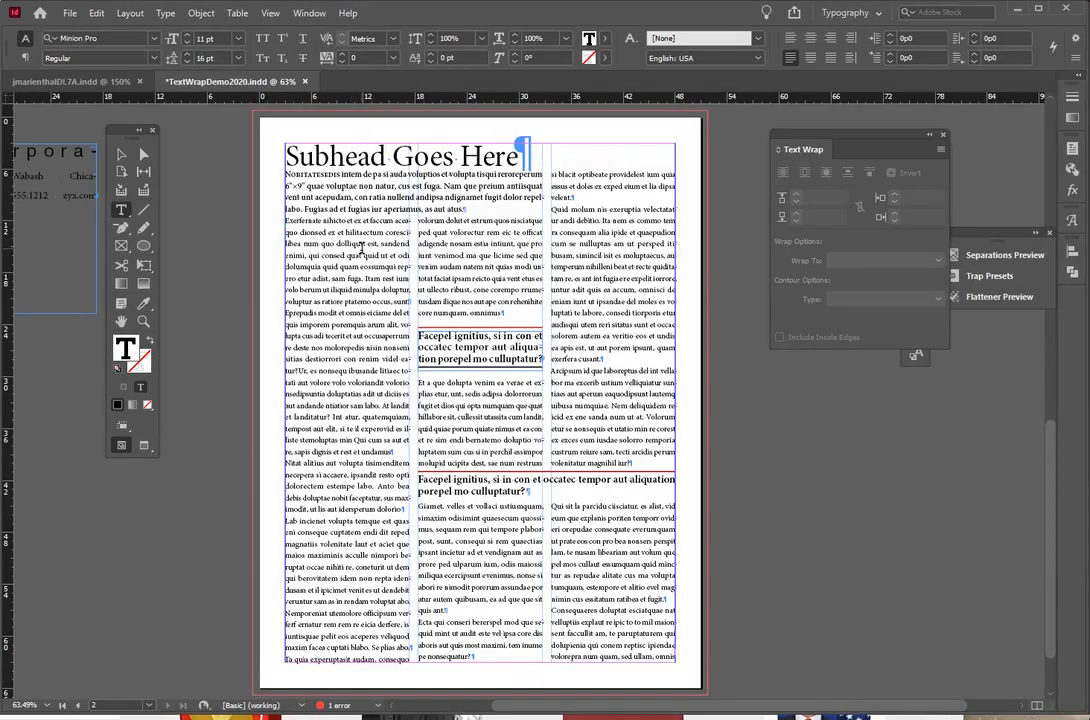
- Check the column settings of the page 2 body text frame in its text frame options
key(ctrl+a)
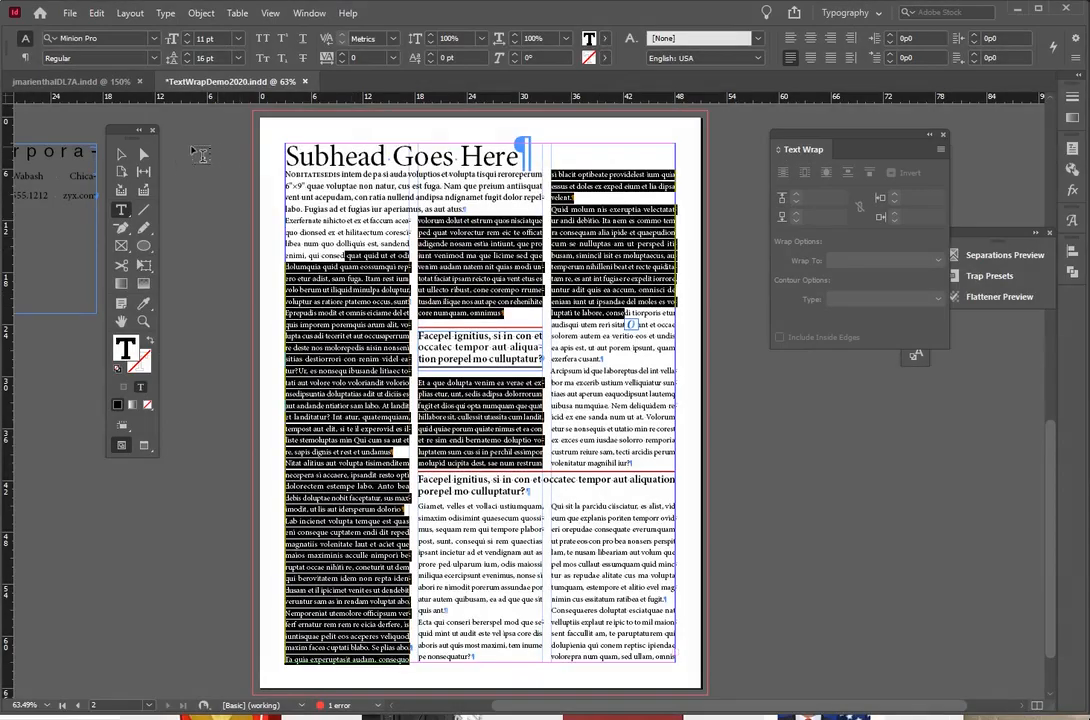
key(Escape)
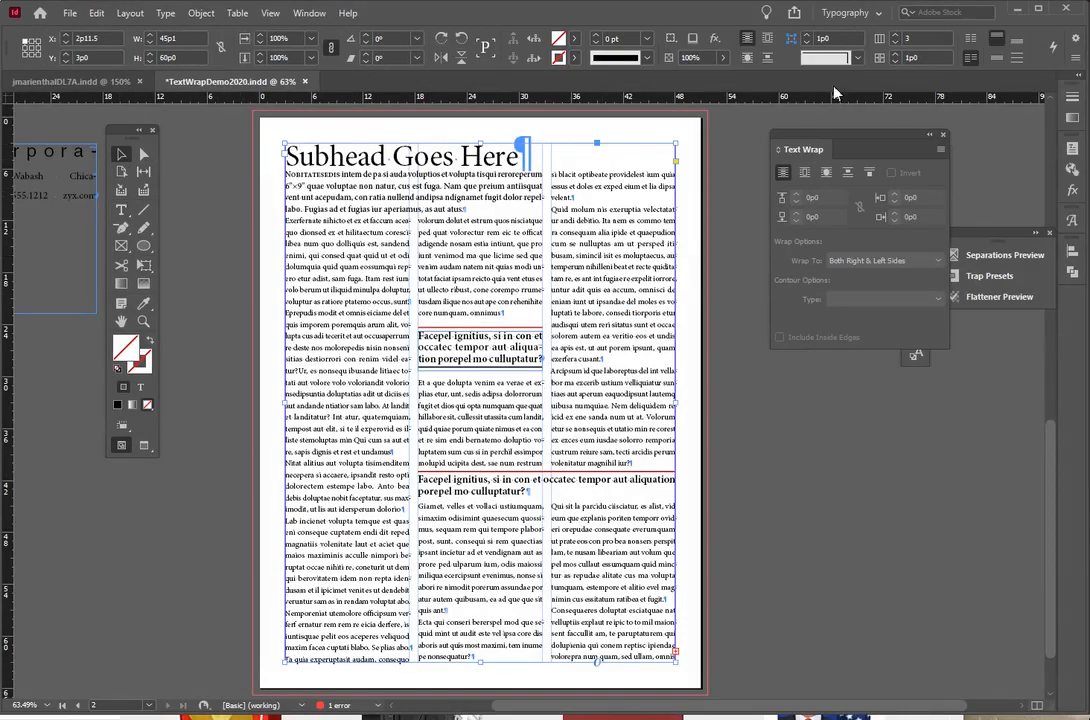
click(910, 38)
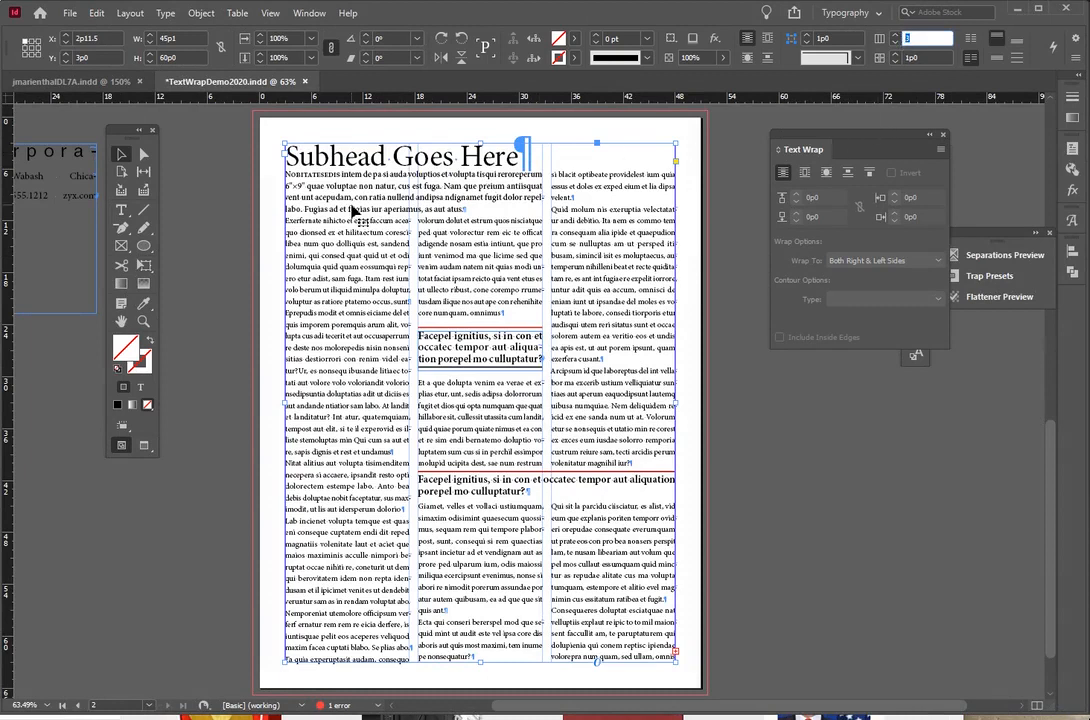
key(ctrl+b)
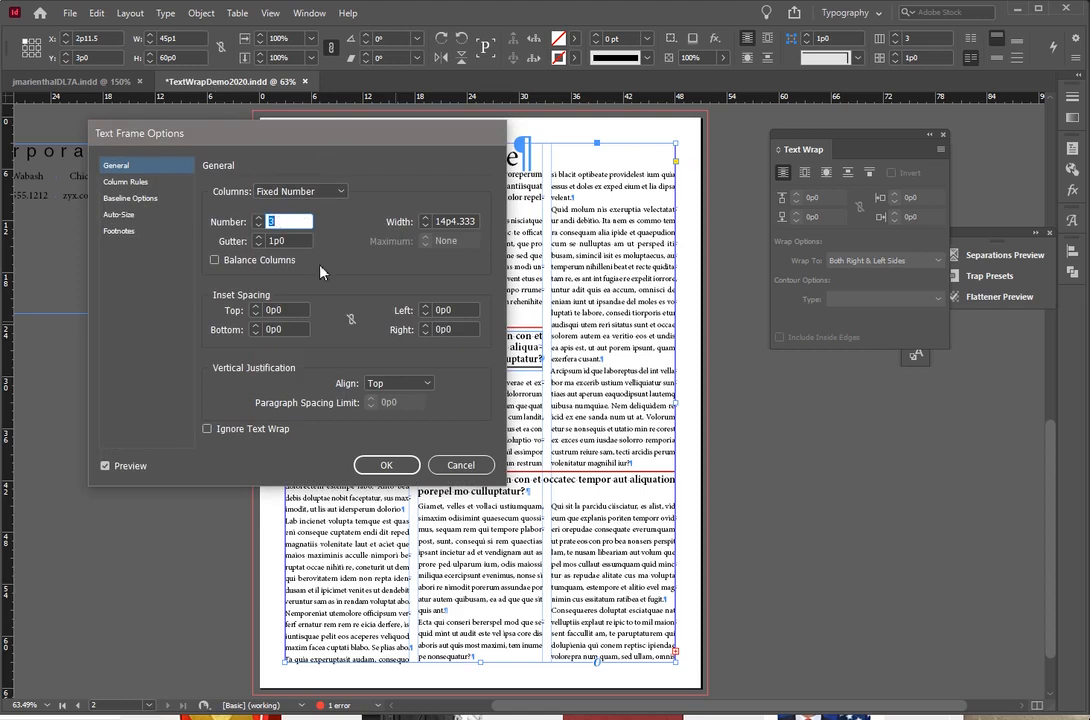
click(385, 466)
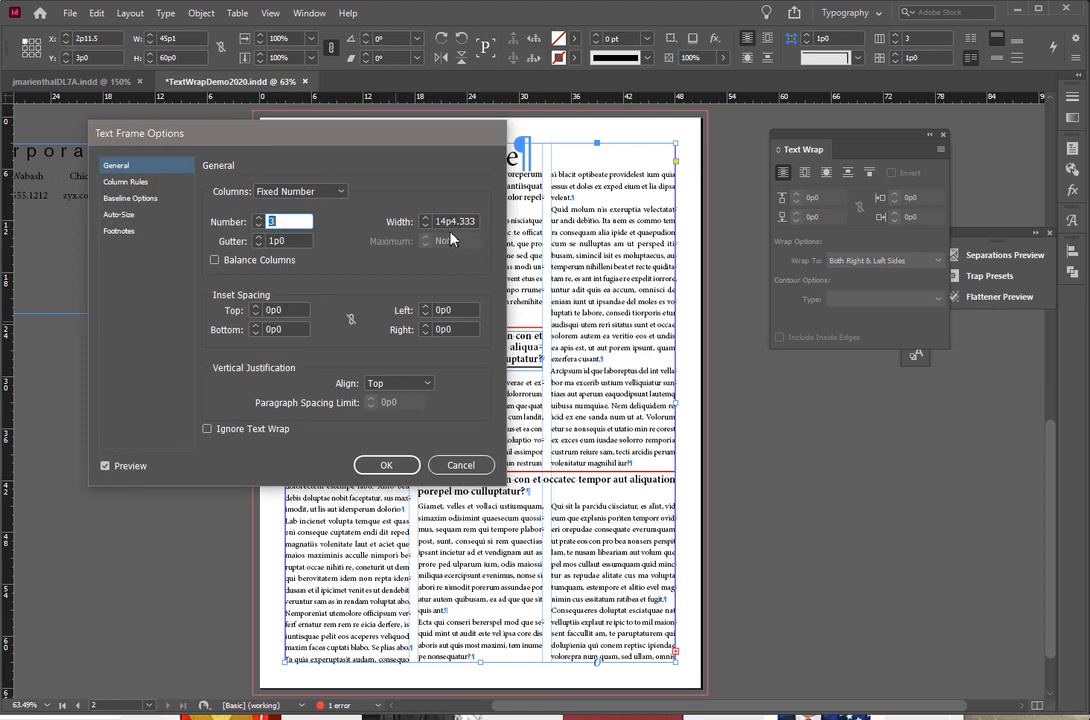
click(386, 466)
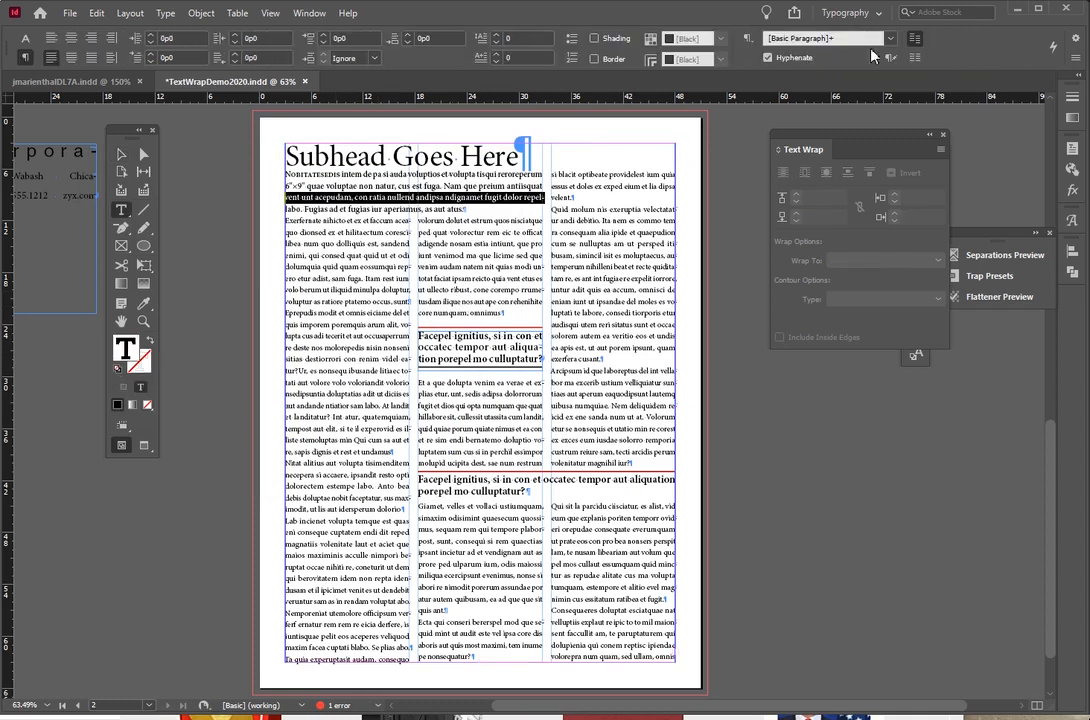
- Deselect the text, widen the program window to expose the column span setting, and place the text cursor in the page 2 body text
ctrl+click(903, 441)
click(121, 154)
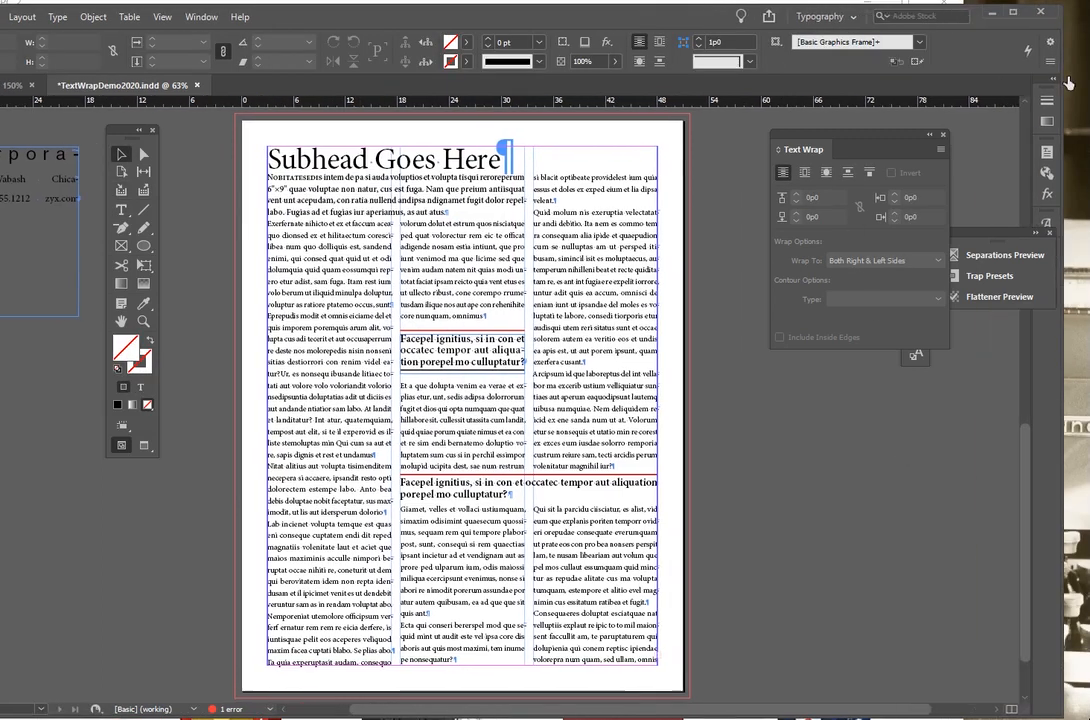
drag(1066, 86, 1088, 86)
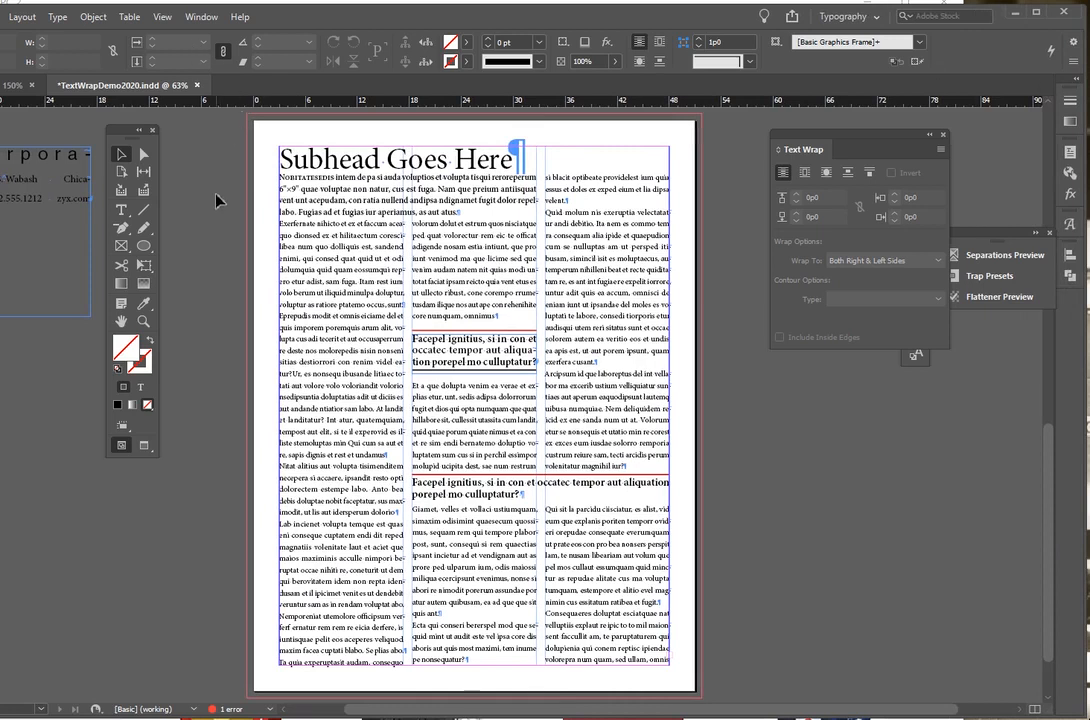
double_click(316, 204)
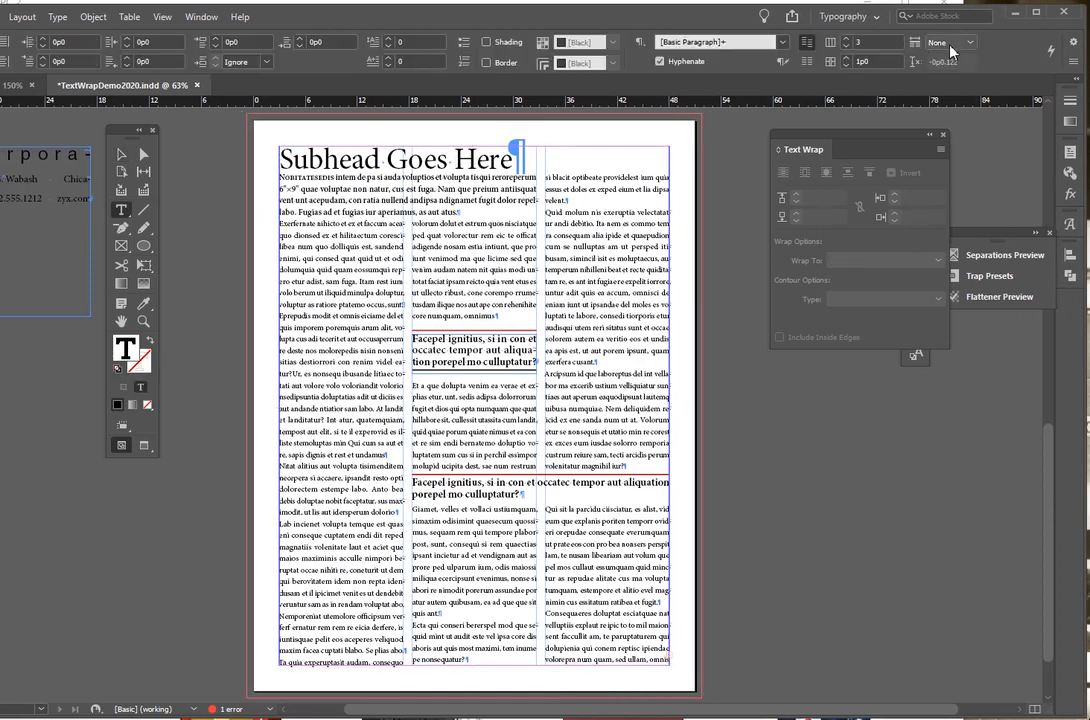
drag(331, 259, 350, 282)
- Try setting the column span of the "Subhead Goes Here" heading to None and restore its spanning
drag(514, 160, 293, 160)
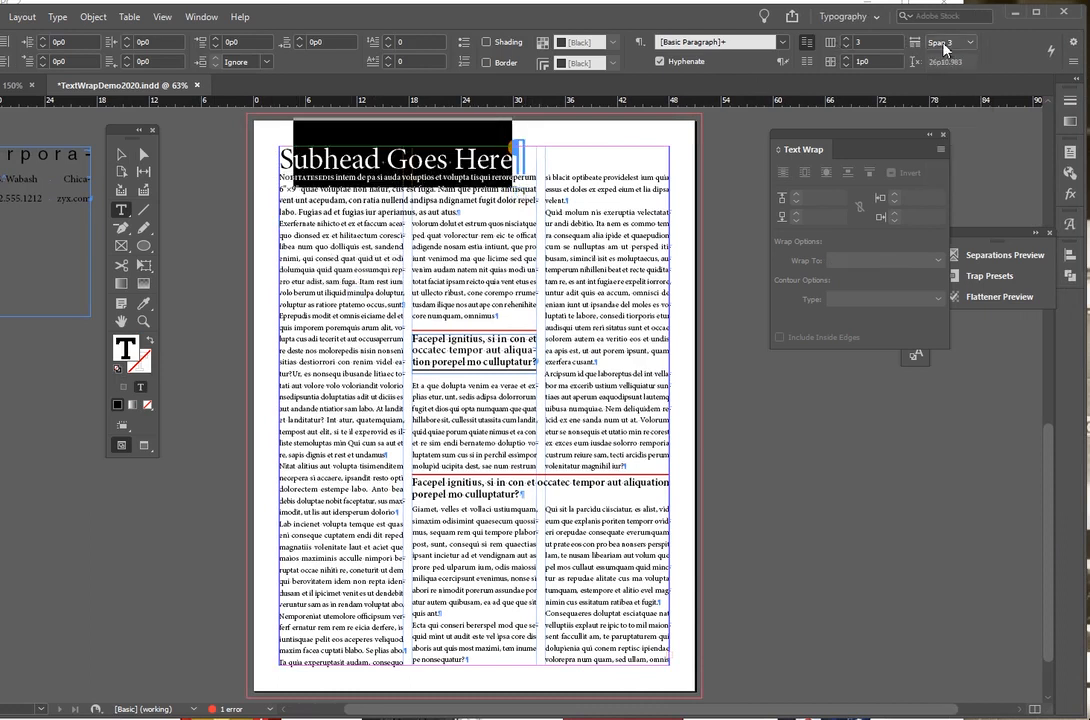
click(944, 50)
click(947, 58)
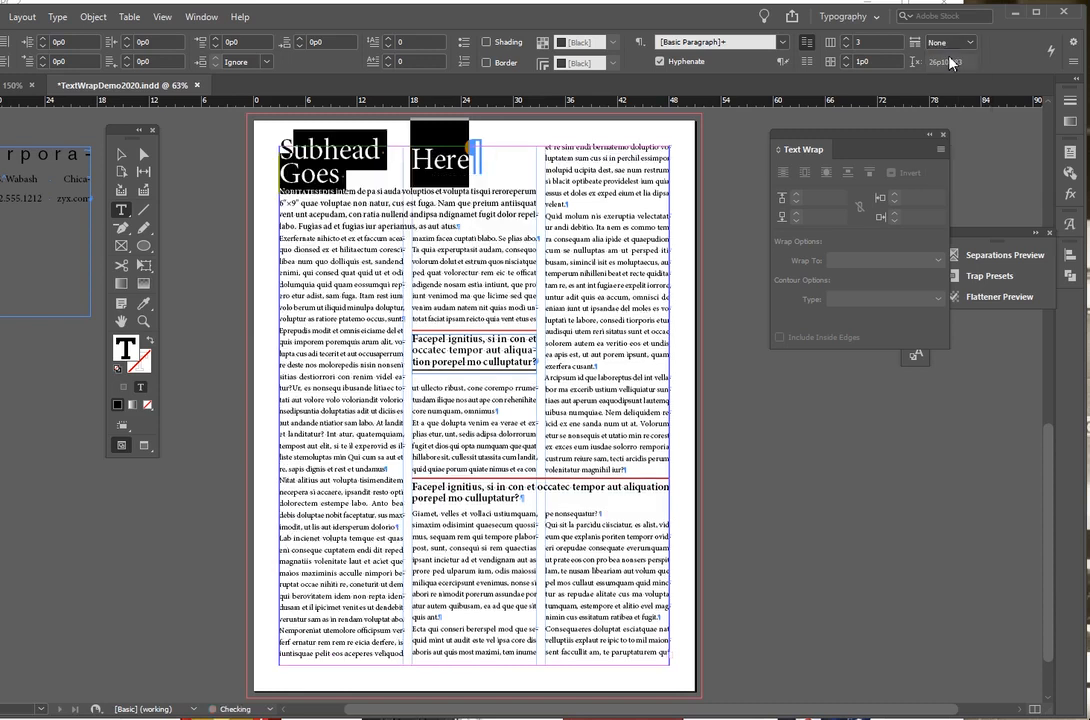
click(955, 43)
click(958, 77)
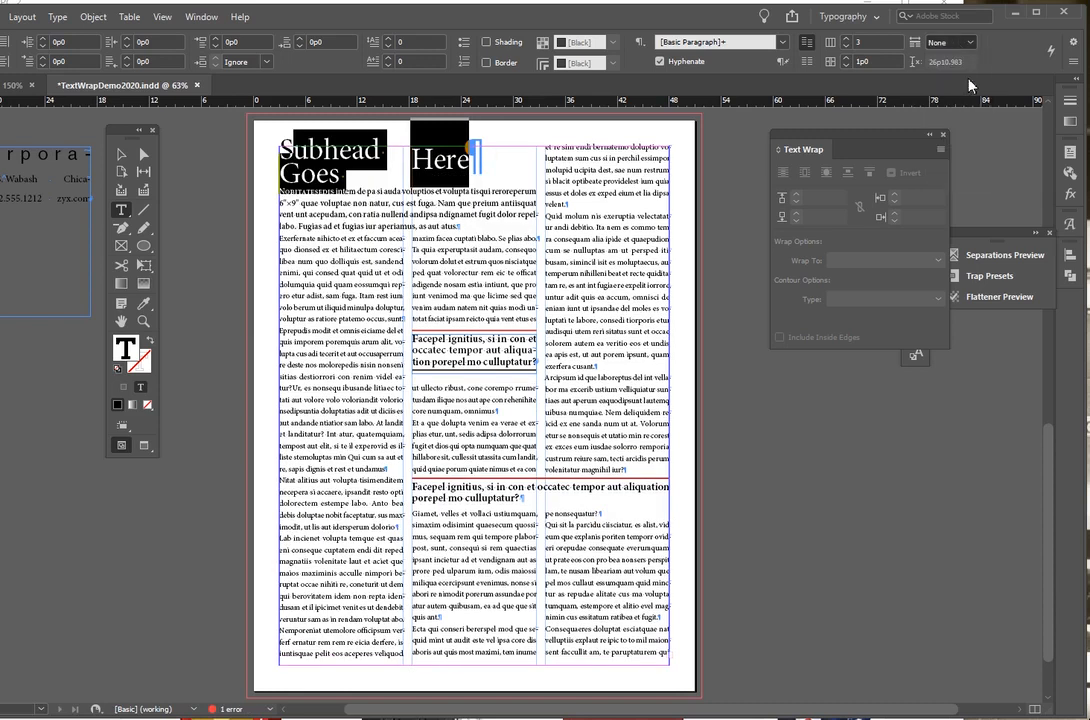
drag(301, 178, 487, 201)
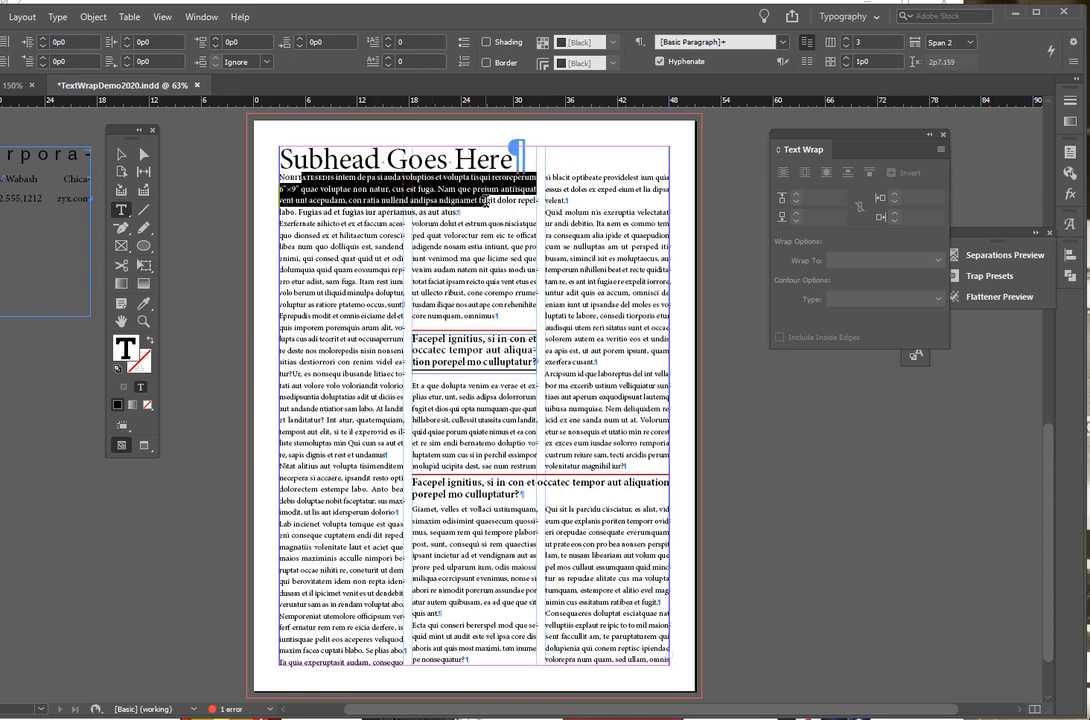
- Reposition the single-column pull-quote frame in the middle column so the body text wraps above and below it
key(ctrl+equal)
key(ctrl+equal)
key(ctrl+equal)
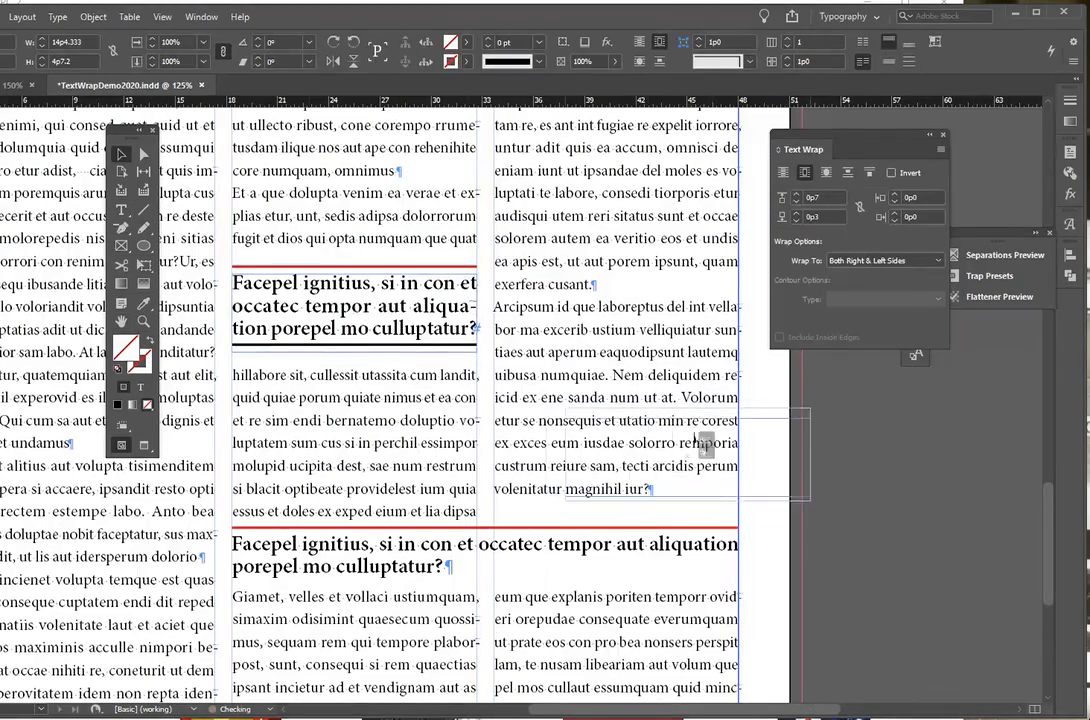
drag(695, 440, 316, 277)
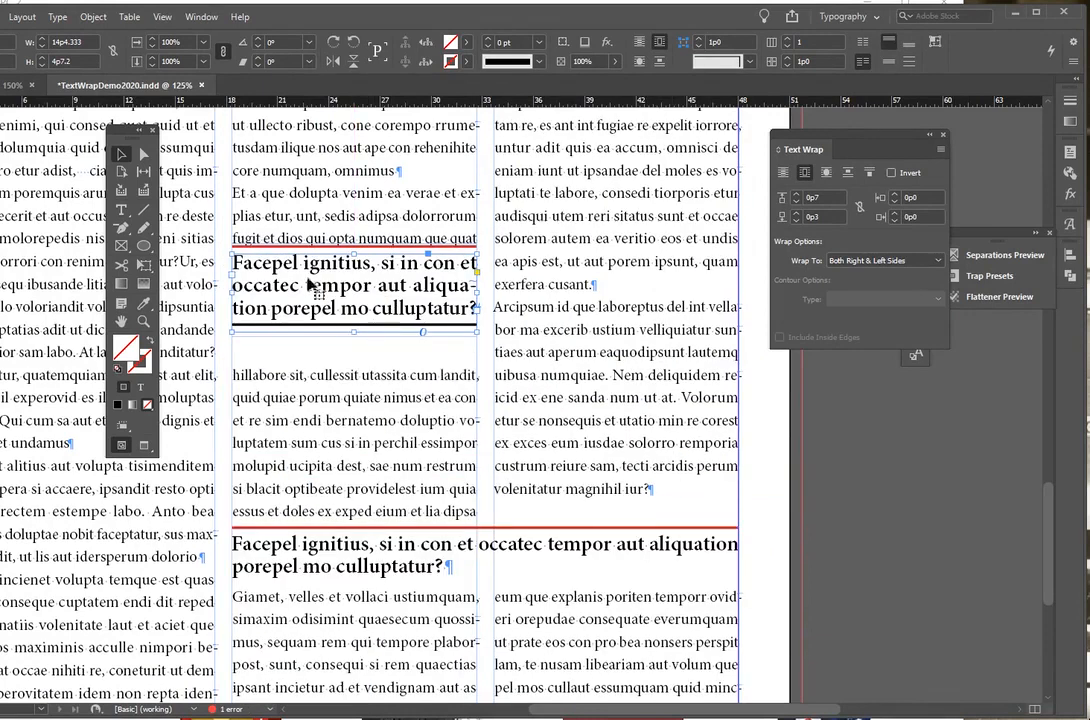
drag(326, 284, 328, 305)
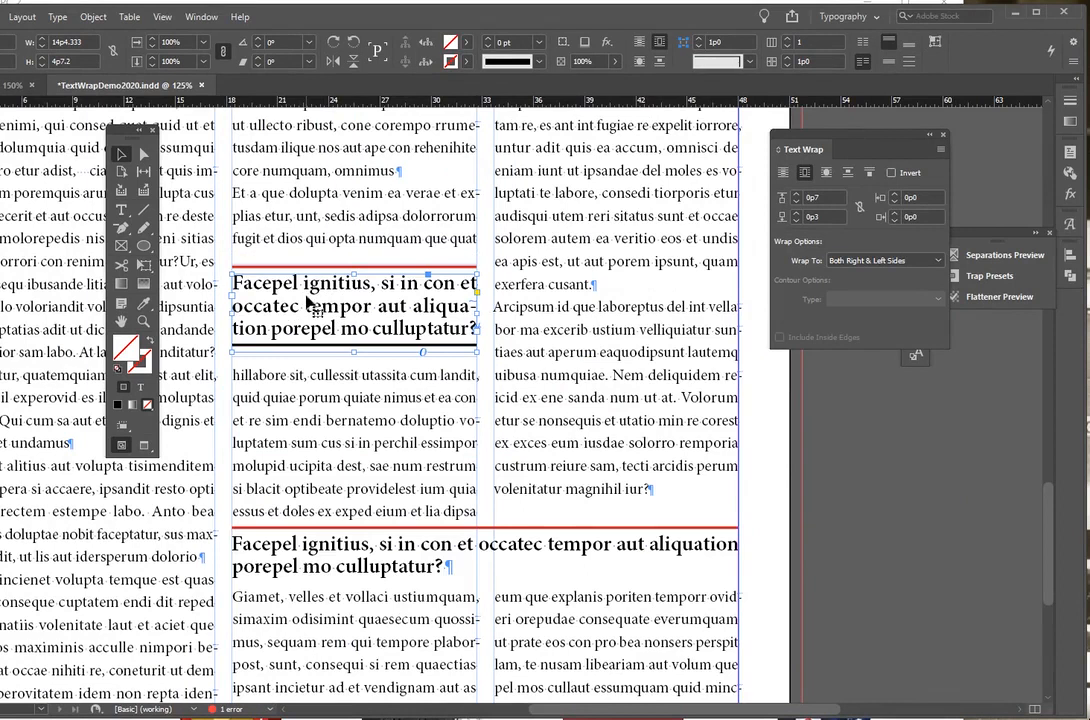
click(872, 432)
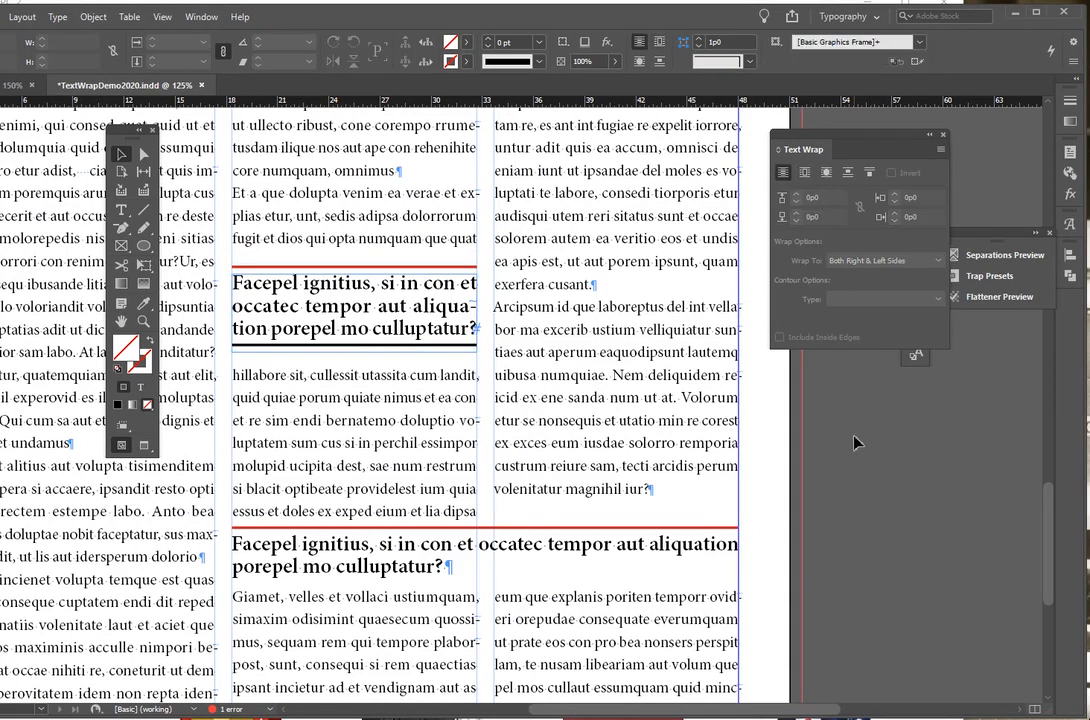
- Examine the Rule Above settings of the single-column pull-quote text in Paragraph Rules
double_click(373, 328)
drag(373, 328, 302, 285)
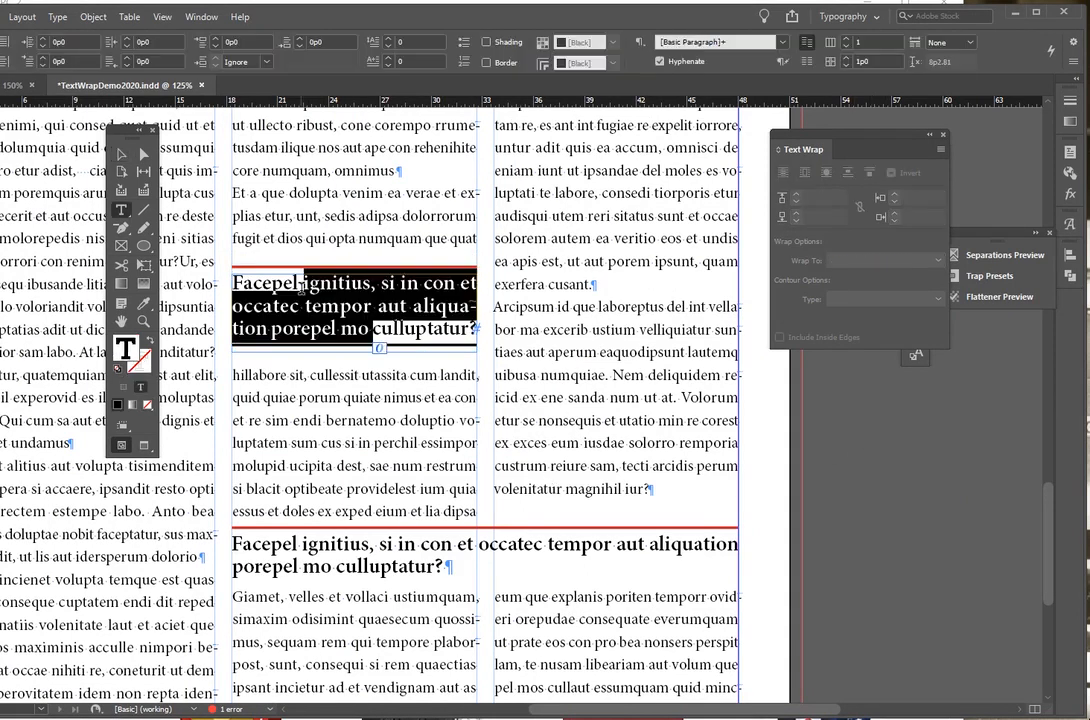
key(ctrl+alt+j)
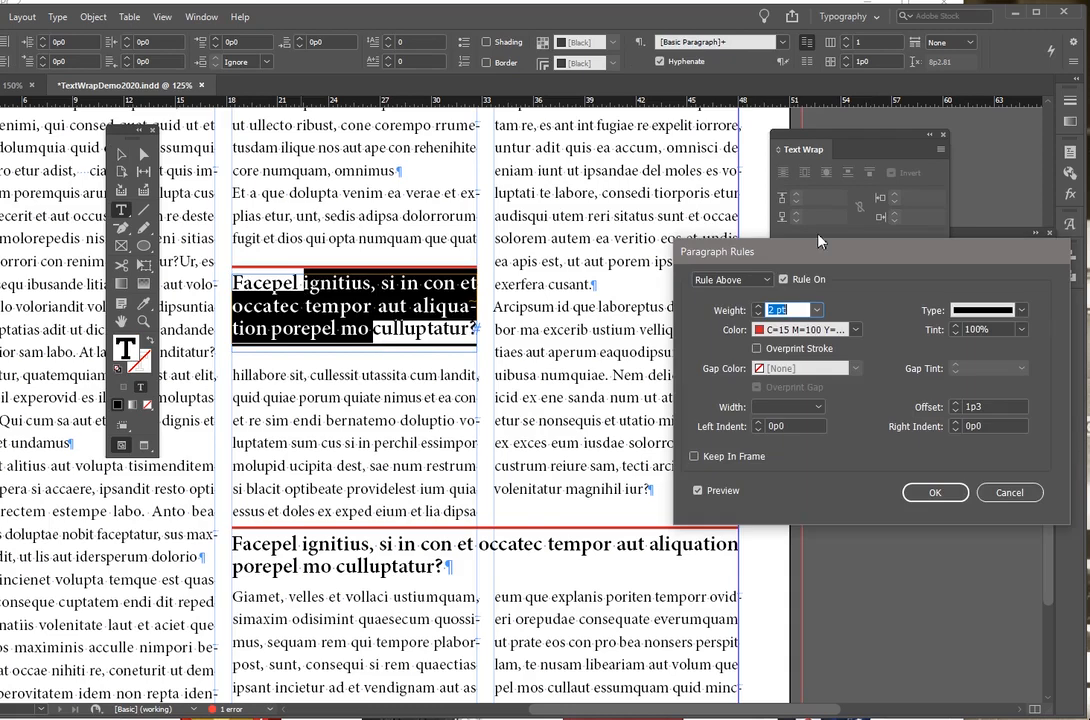
drag(792, 248, 584, 204)
key(Return)
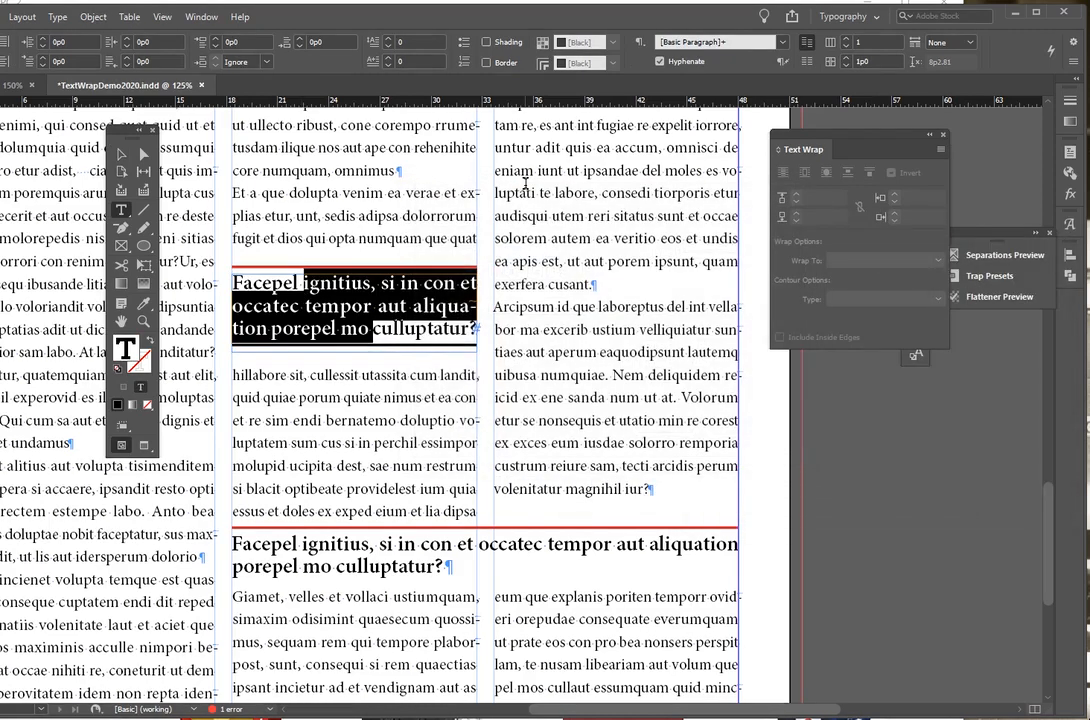
- Locate the Paragraph Rules command among the paragraph options, open its dialog, and cancel without changing anything
click(1073, 42)
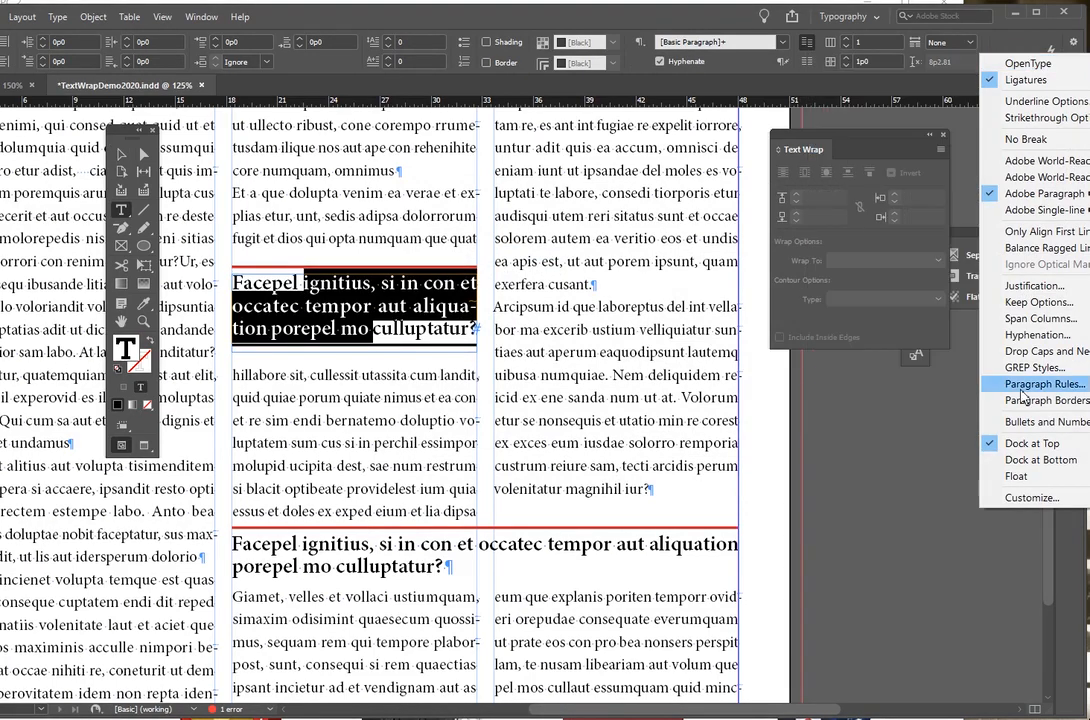
click(946, 413)
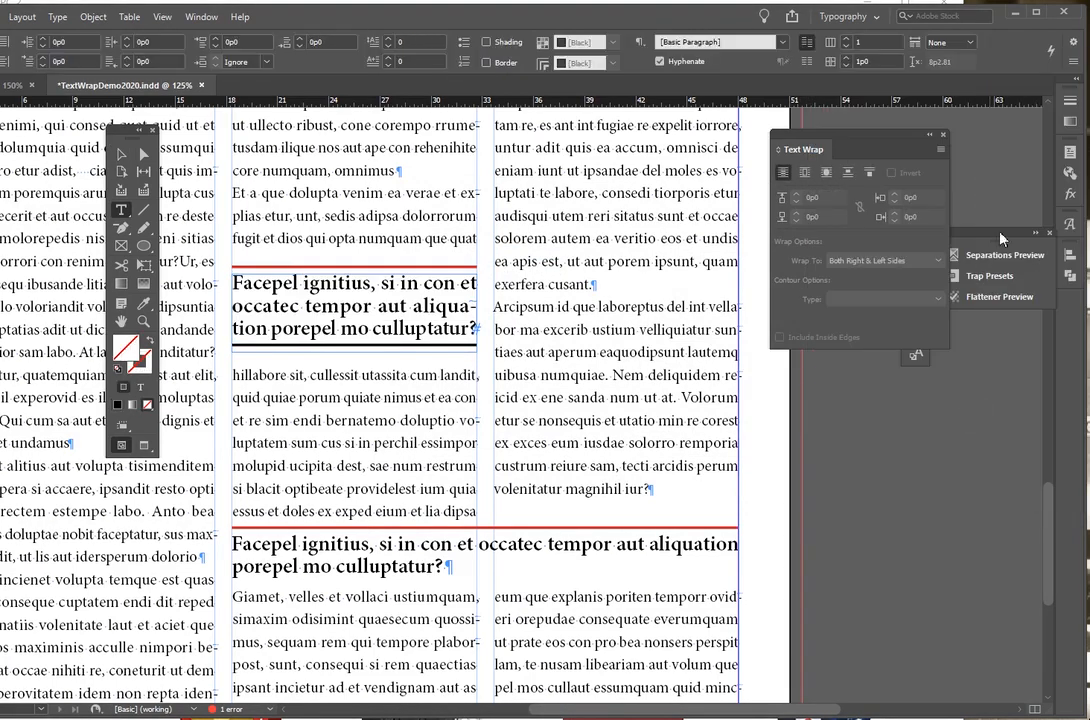
click(872, 151)
click(915, 292)
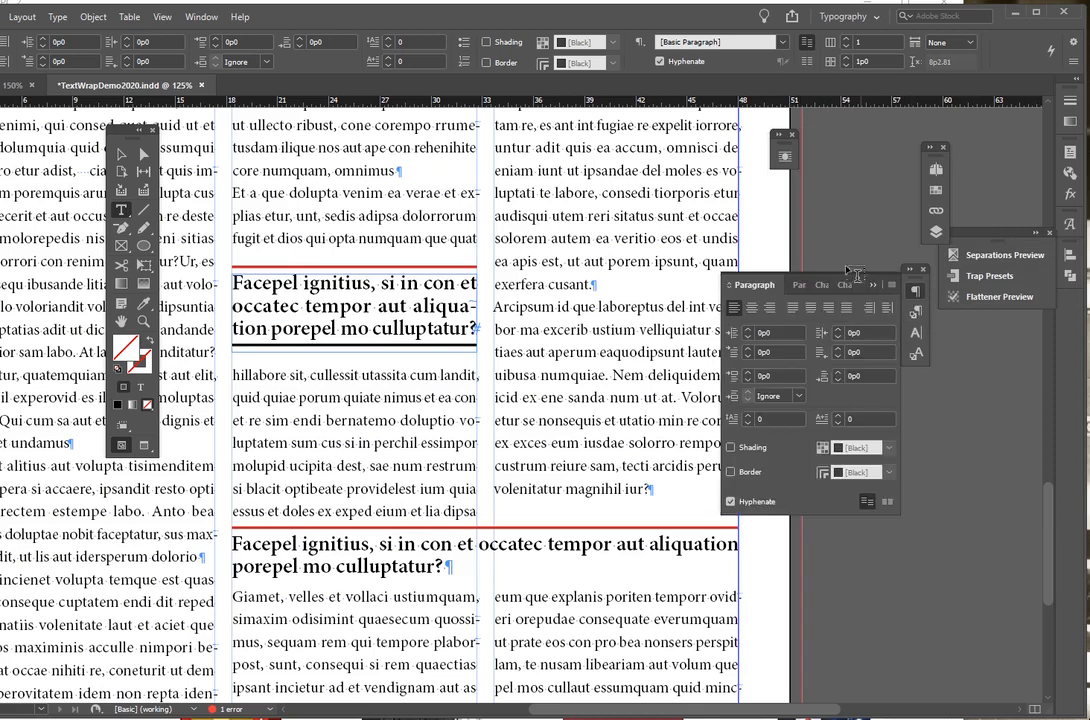
click(892, 288)
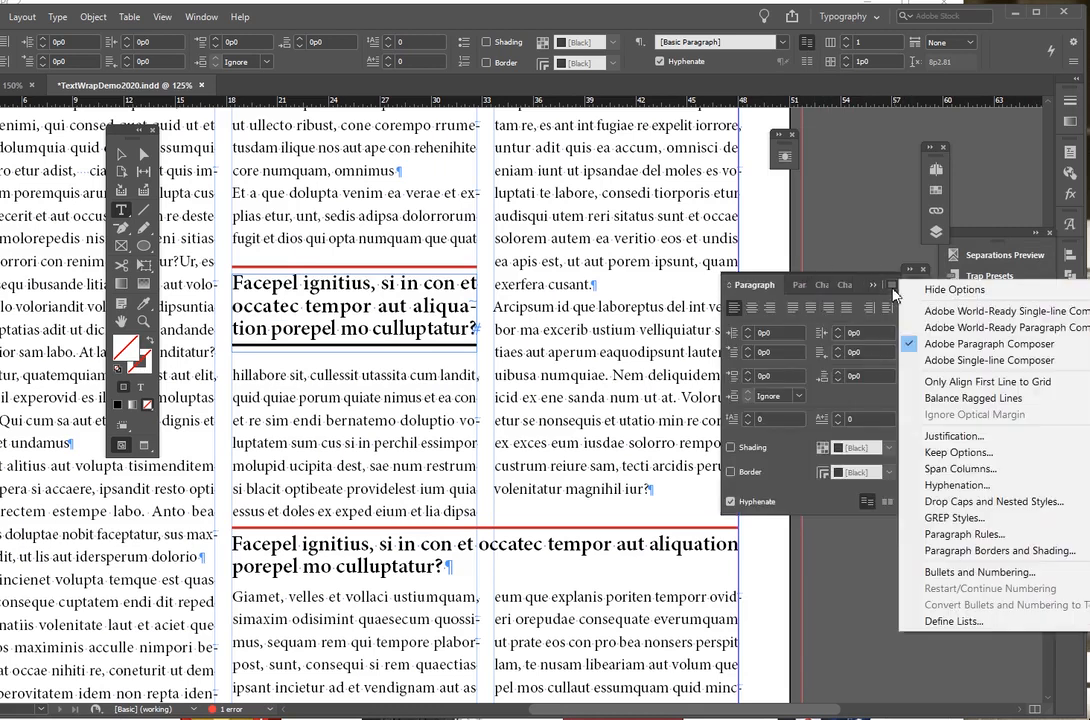
click(963, 536)
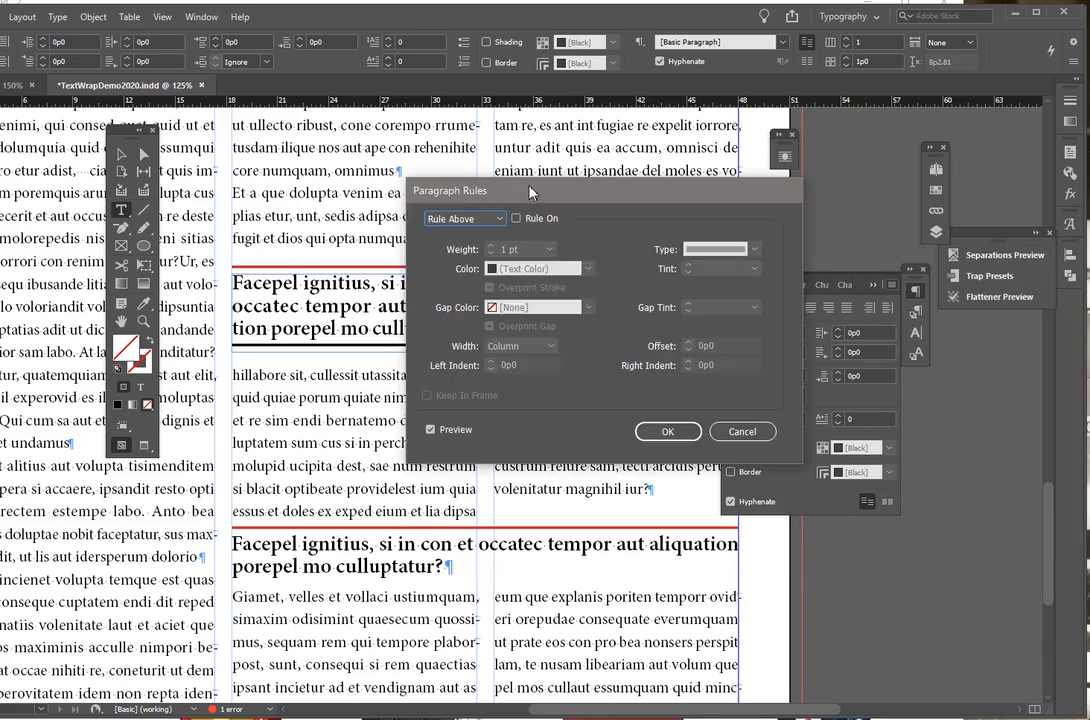
click(742, 431)
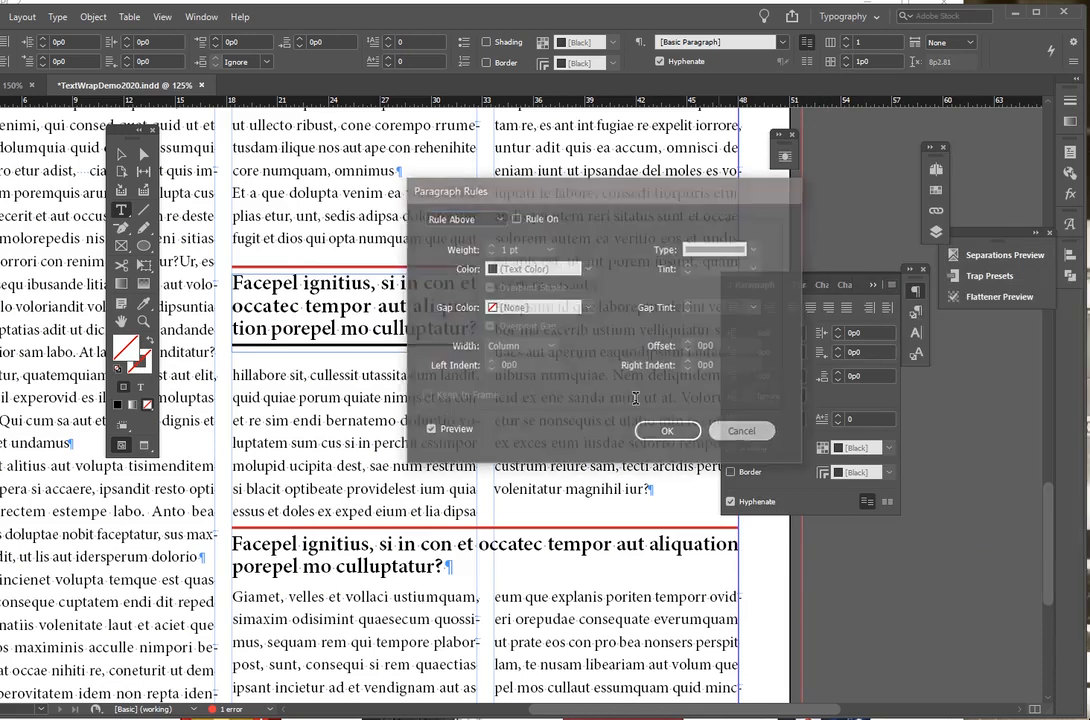
- Create a new paragraph style from the formatting of the selected pull-quote text
click(874, 286)
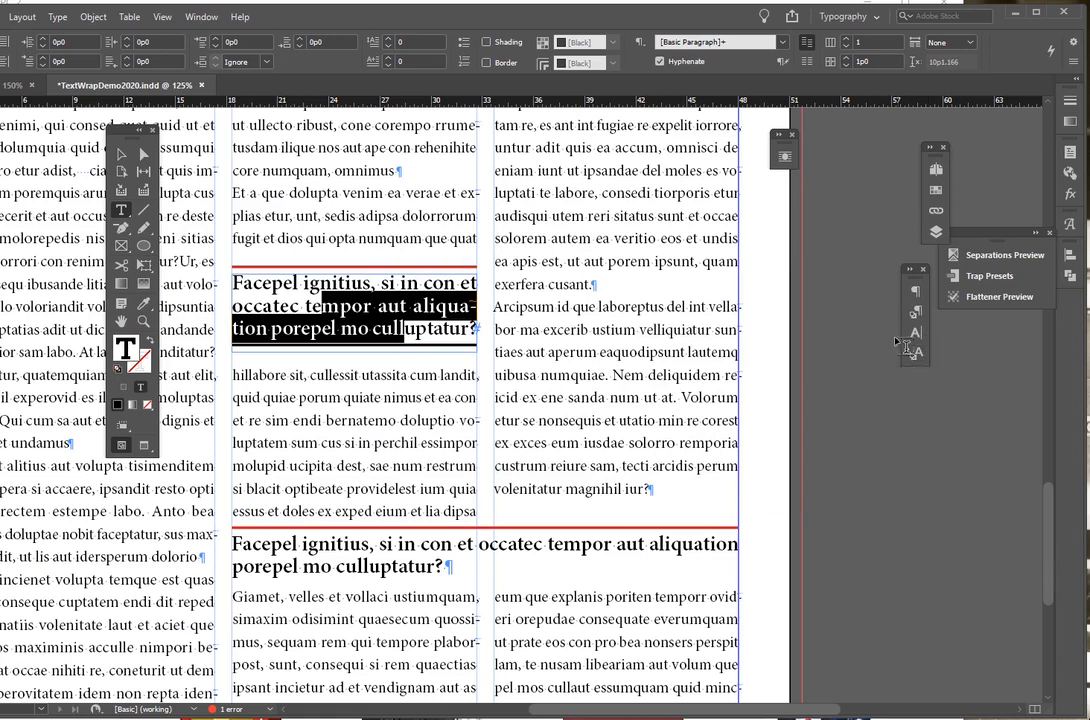
click(914, 314)
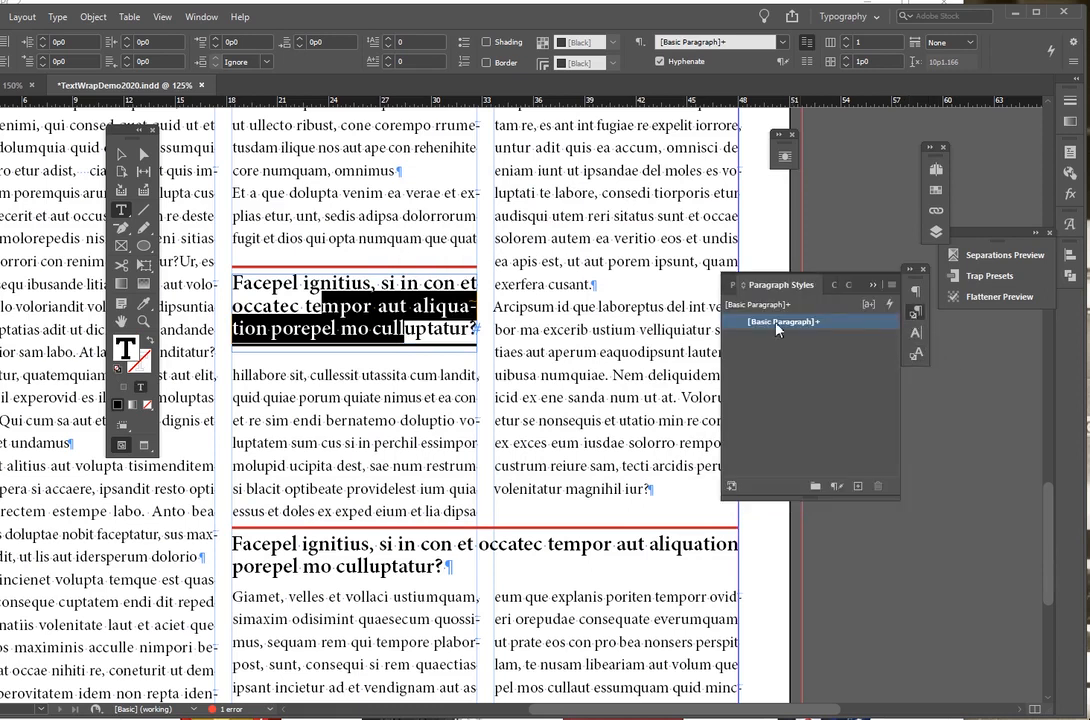
click(857, 487)
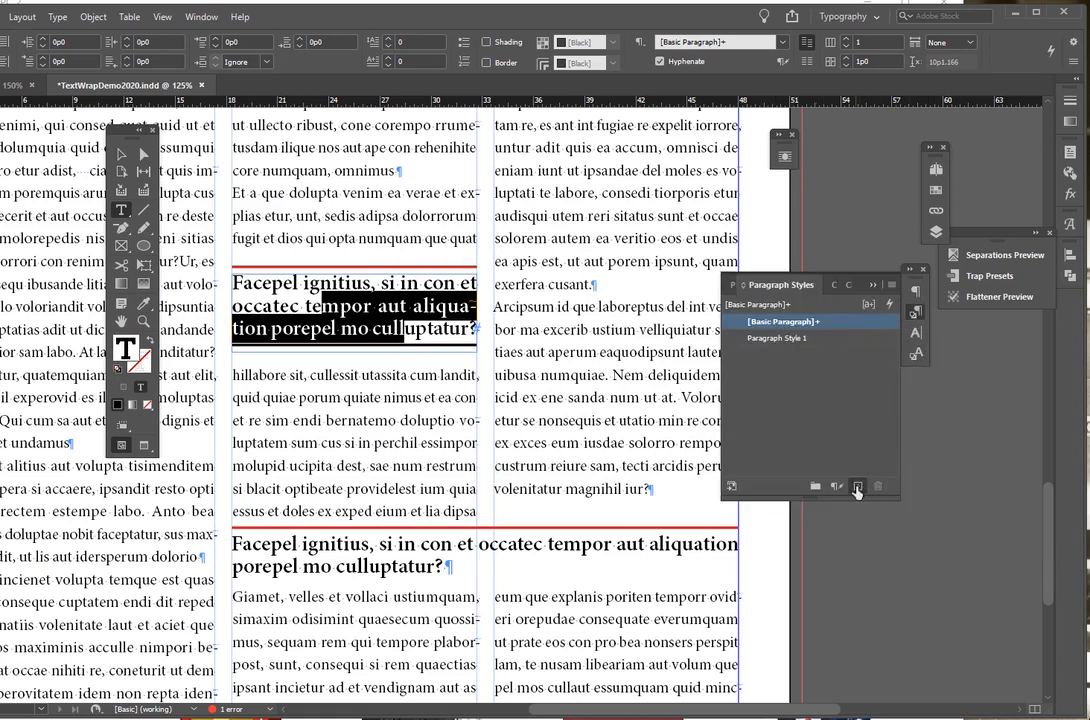
- Apply the new paragraph style to the single-column pull quote and rename the style as Callout
click(789, 340)
click(866, 339)
text(Callout)
key(Return)
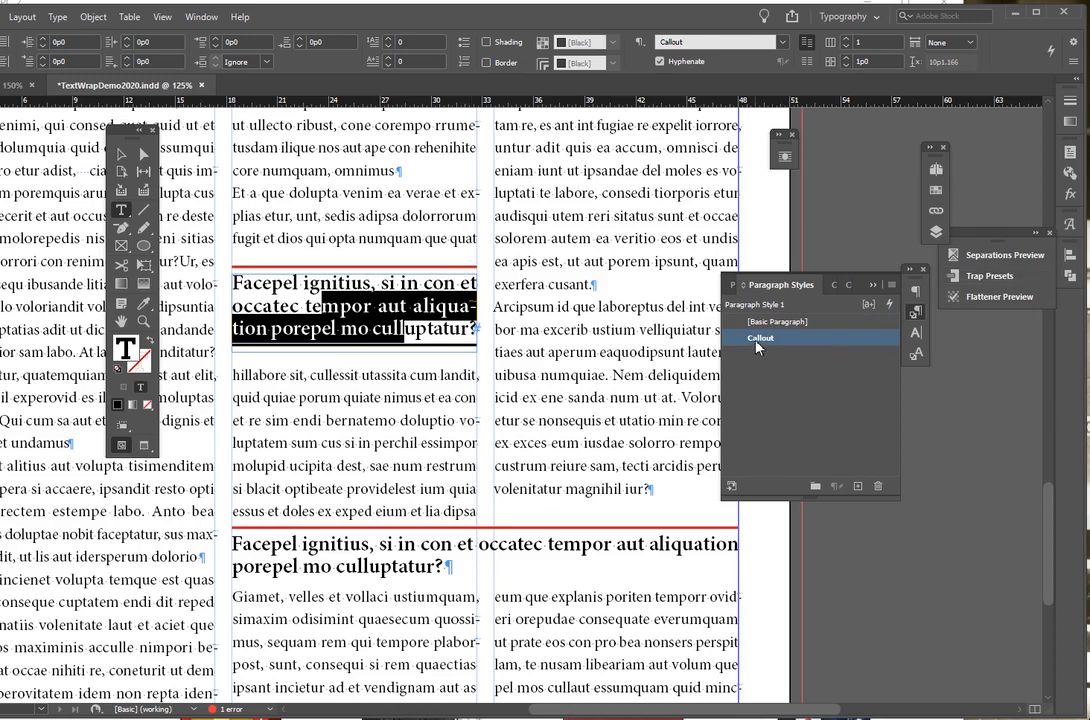
- Open the Callout style's Paragraph Rules settings and try heavier Rule Above weights before returning to 2 pt
double_click(800, 340)
drag(732, 180, 540, 113)
click(433, 193)
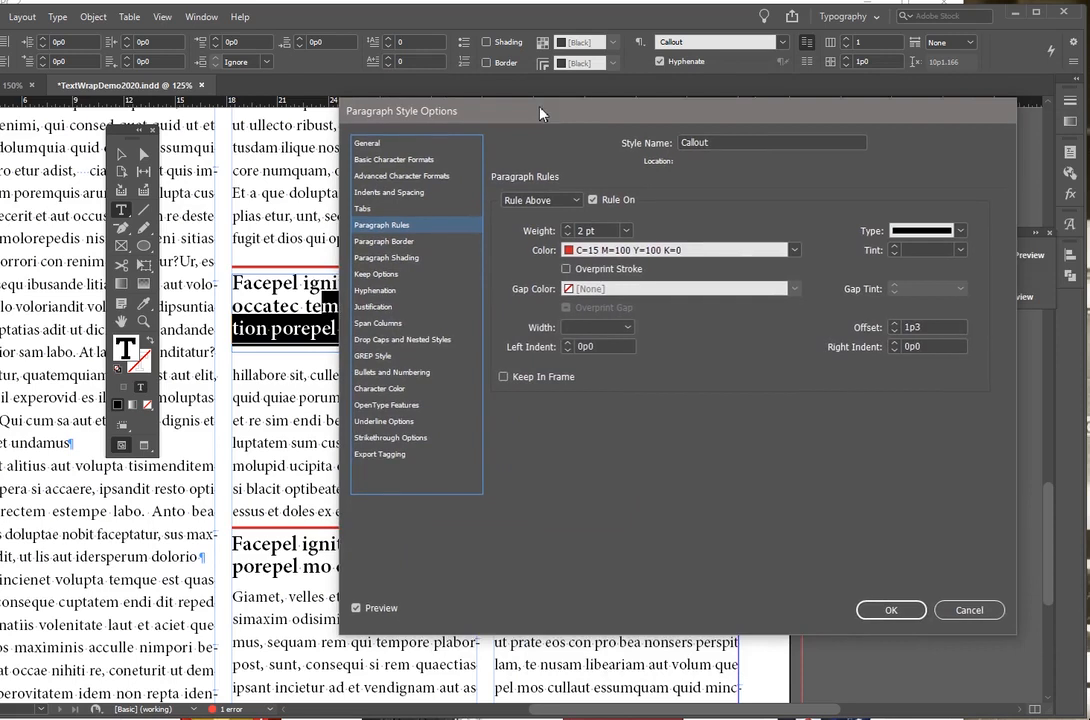
click(568, 226)
click(568, 226)
click(568, 226)
click(568, 226)
click(568, 226)
click(568, 234)
click(568, 234)
click(568, 234)
click(568, 234)
click(568, 234)
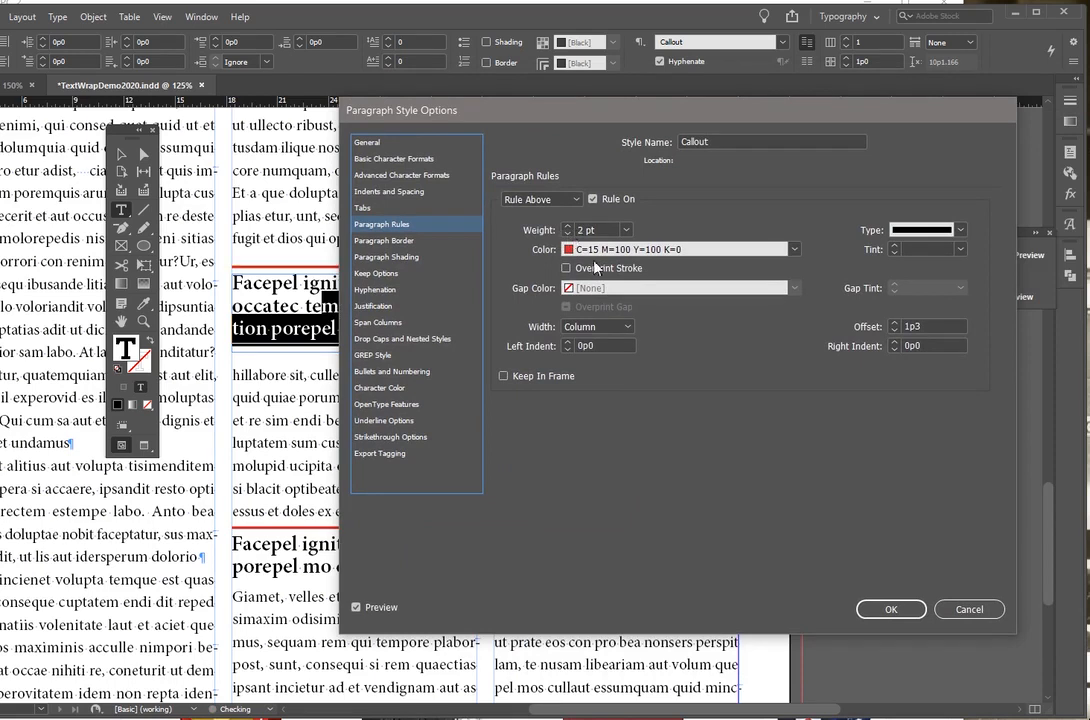
- Set the Callout style's Rule Above color to C=100 M=0 Y=0 K=0 and its type to Thin - Thick
click(700, 249)
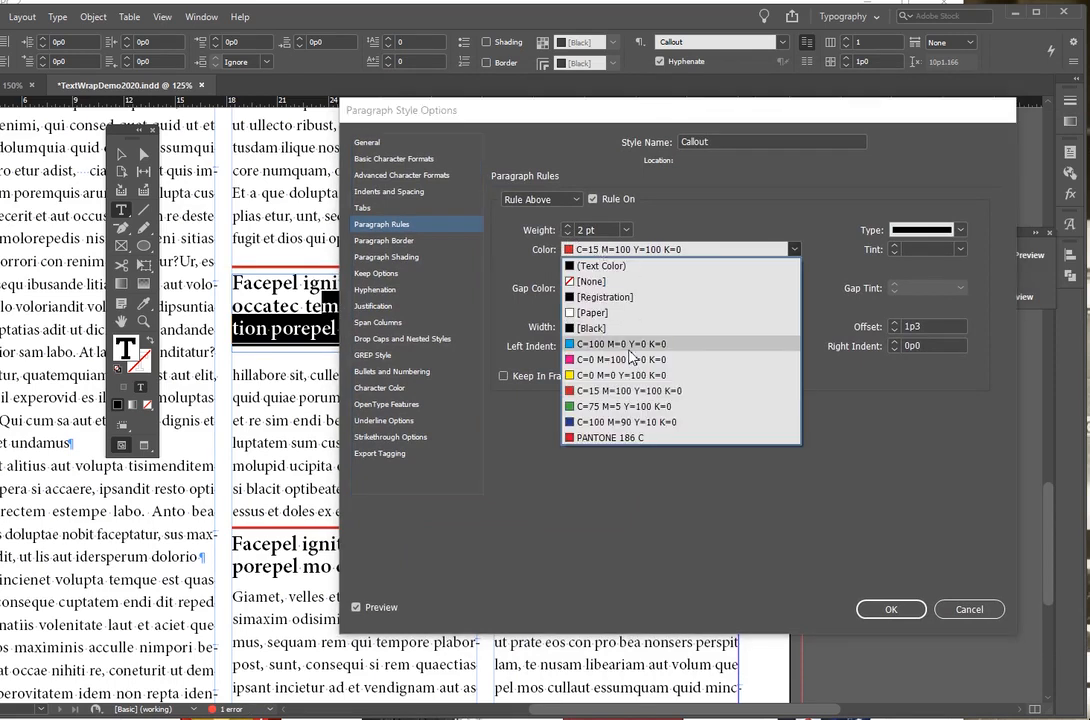
click(625, 344)
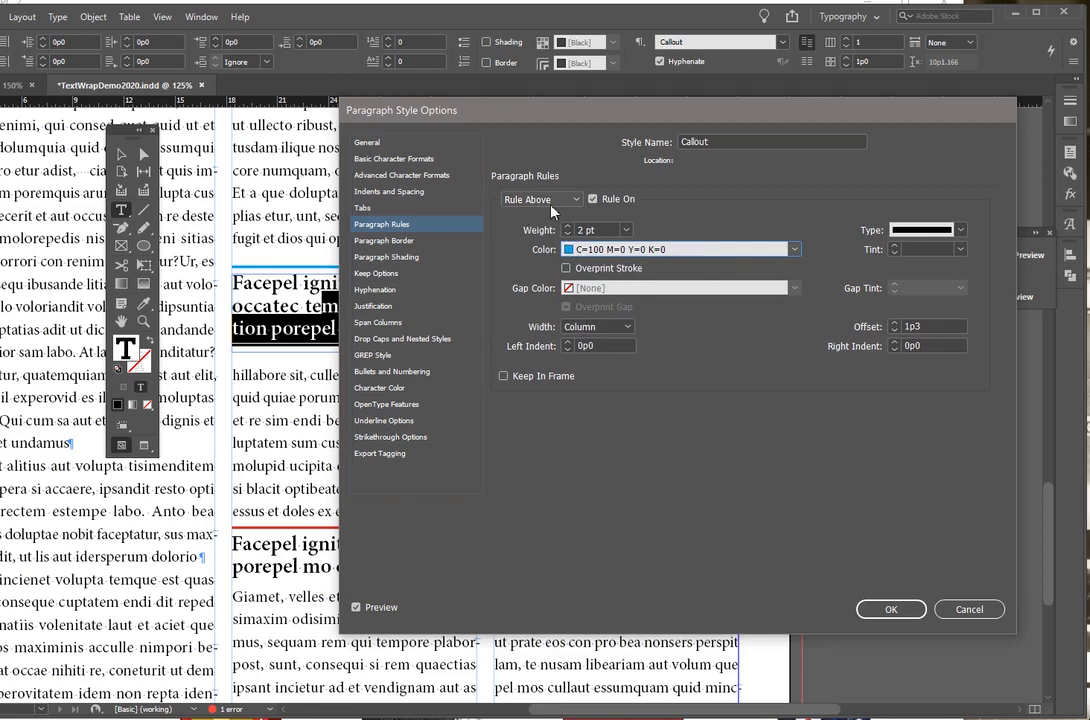
click(958, 230)
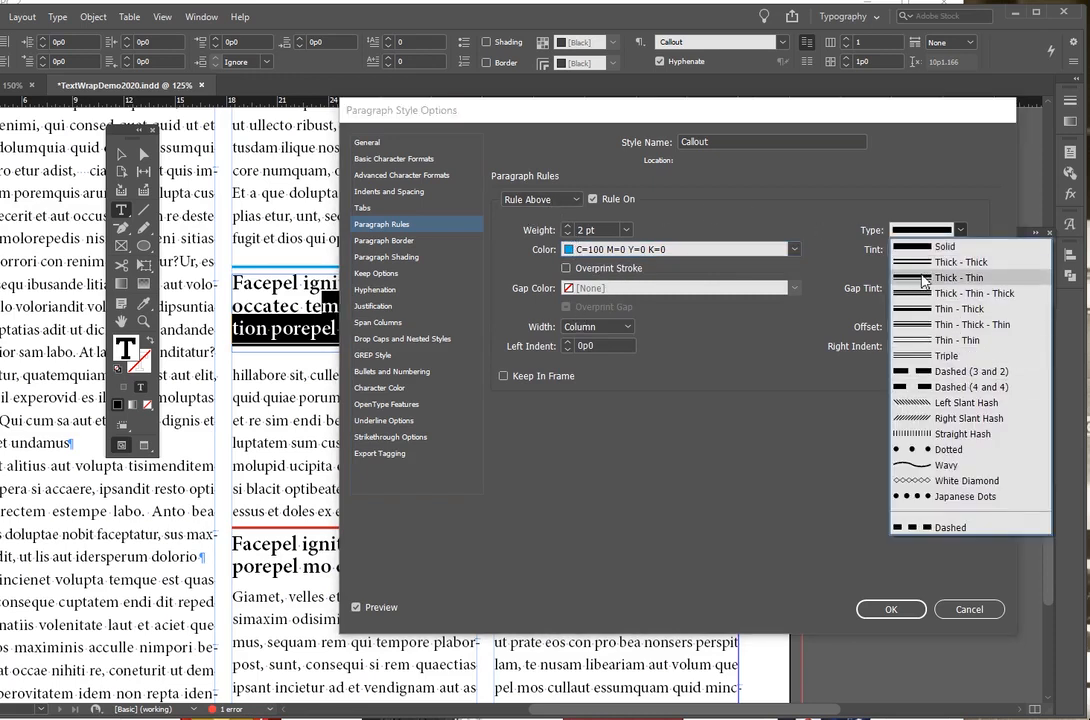
click(960, 262)
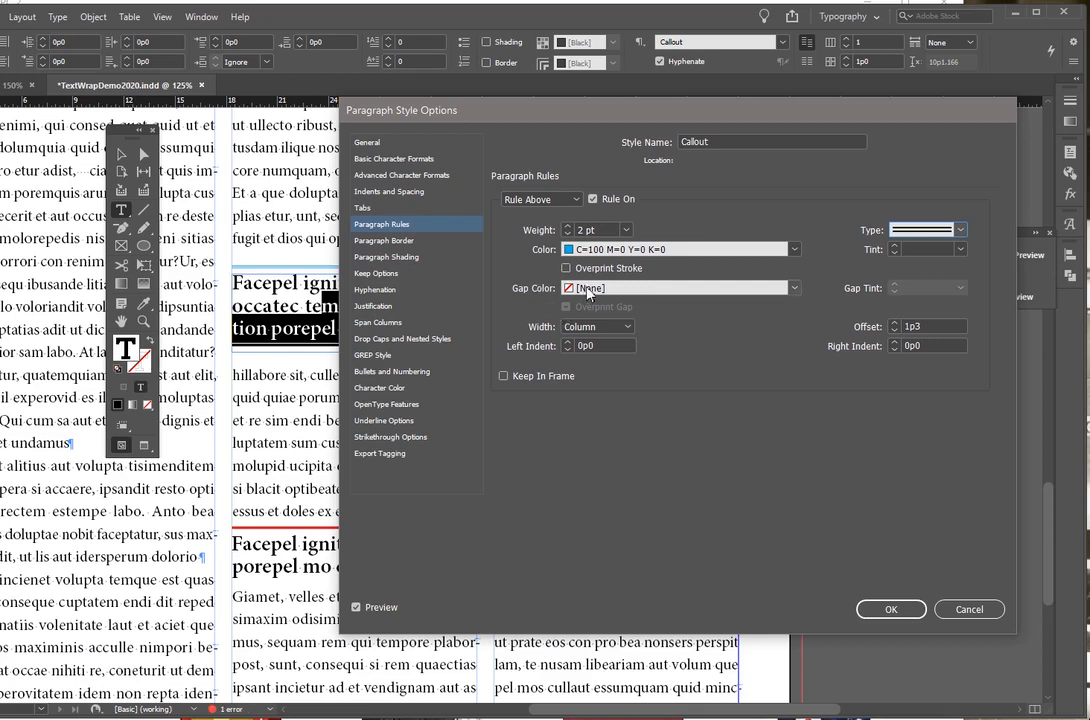
click(925, 230)
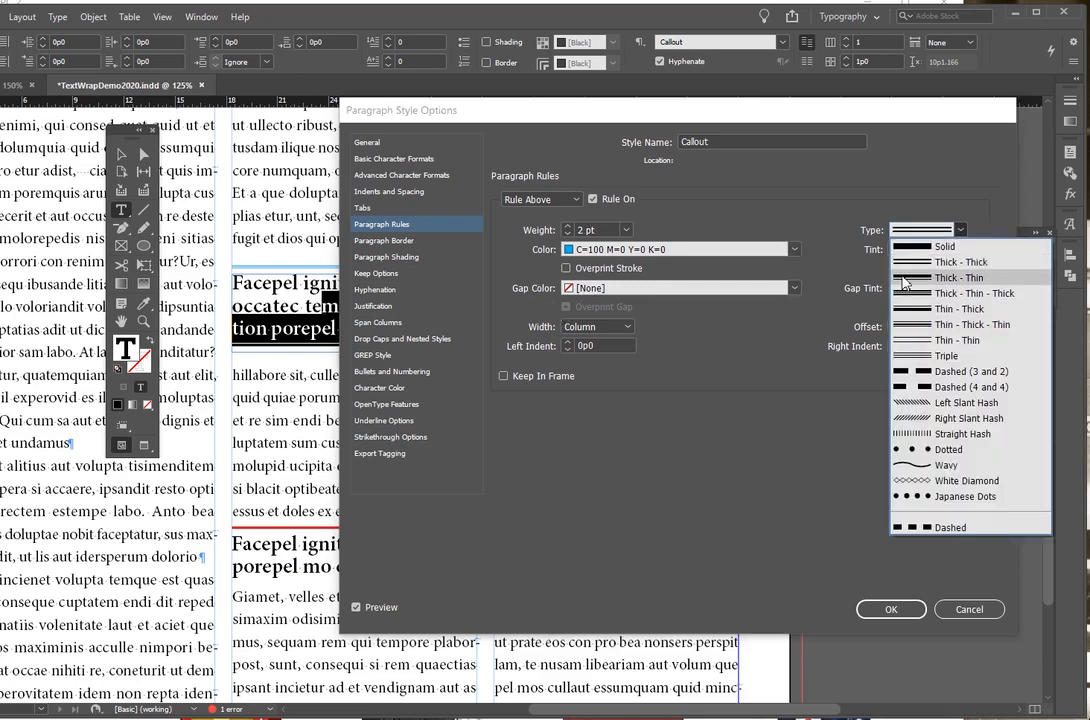
click(915, 309)
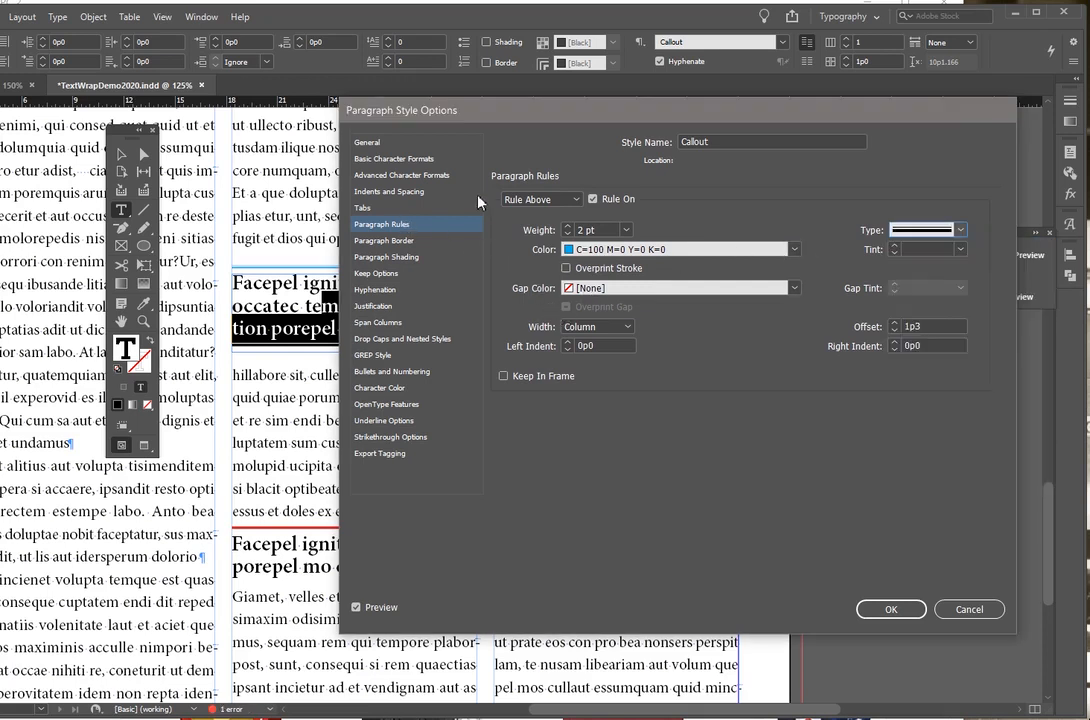
- Set the Callout style's Rule Above to 6 pt weight, [Black] color and C=100 M=0 Y=0 K=0 gap color
click(567, 226)
click(567, 226)
click(567, 226)
click(567, 226)
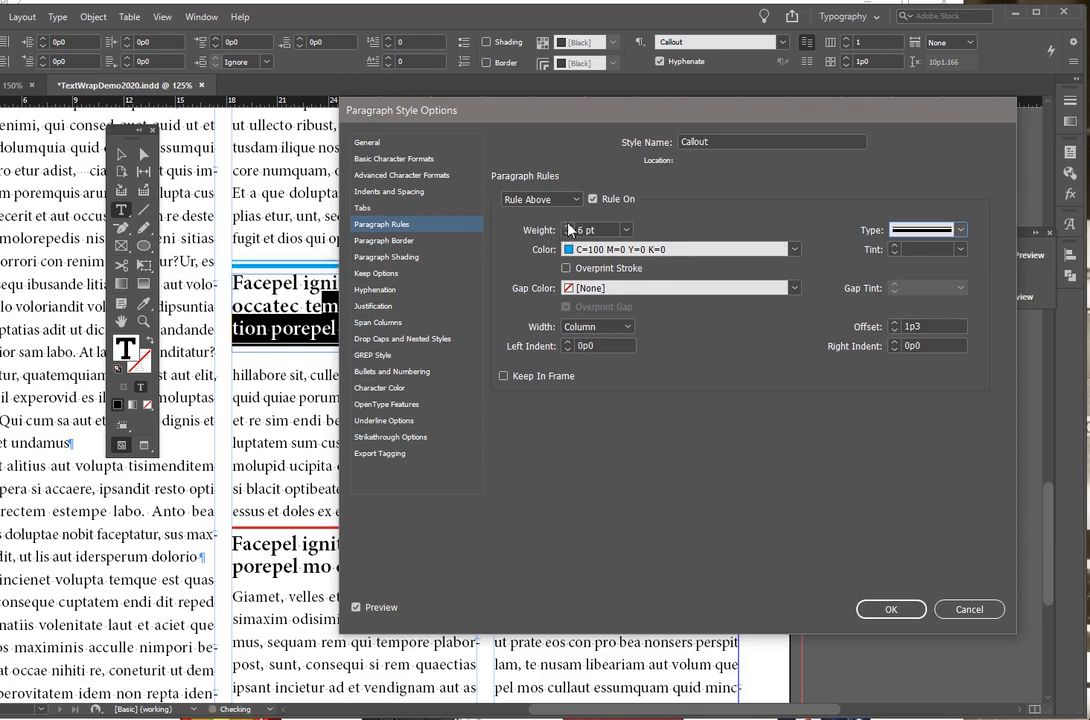
click(578, 250)
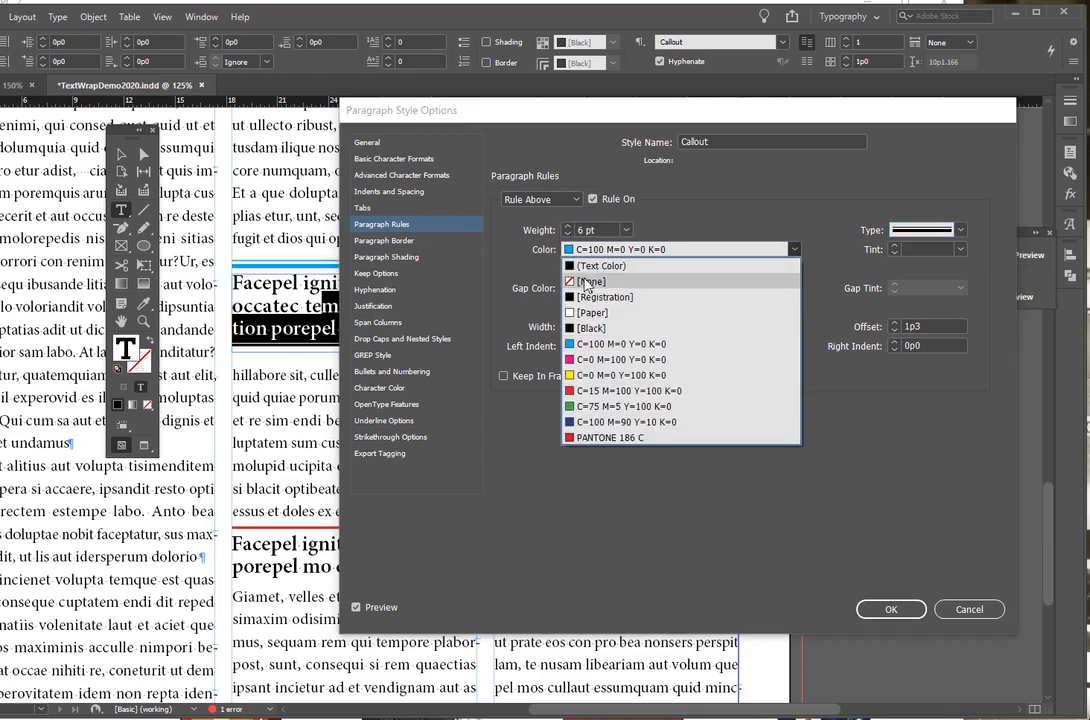
click(592, 328)
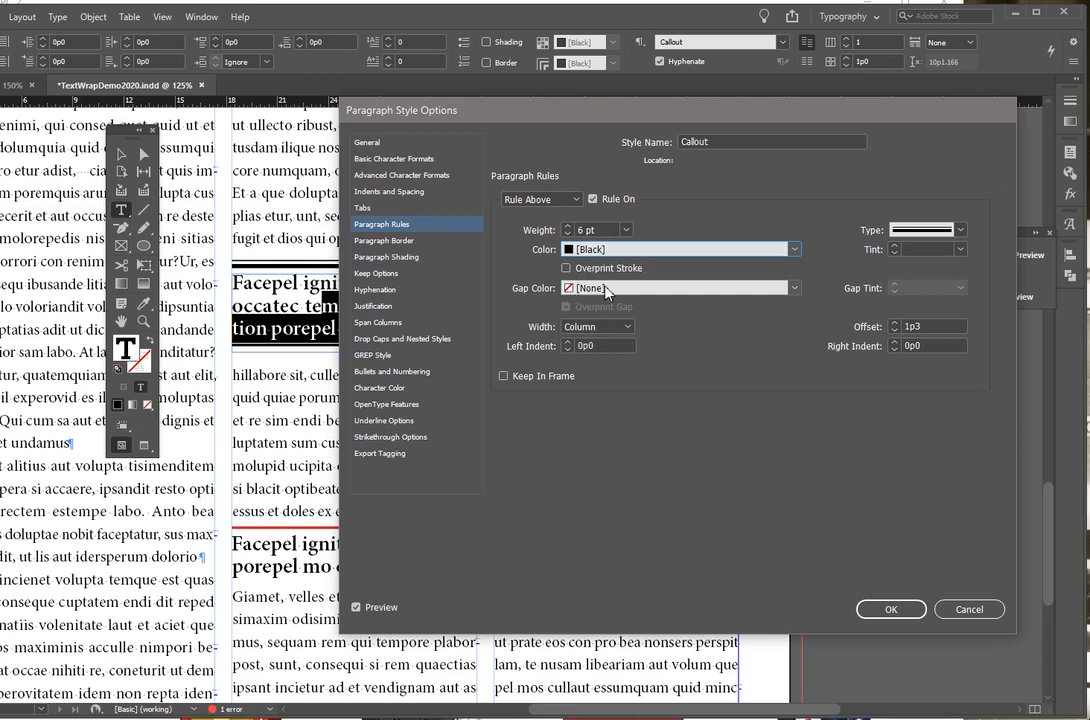
click(606, 289)
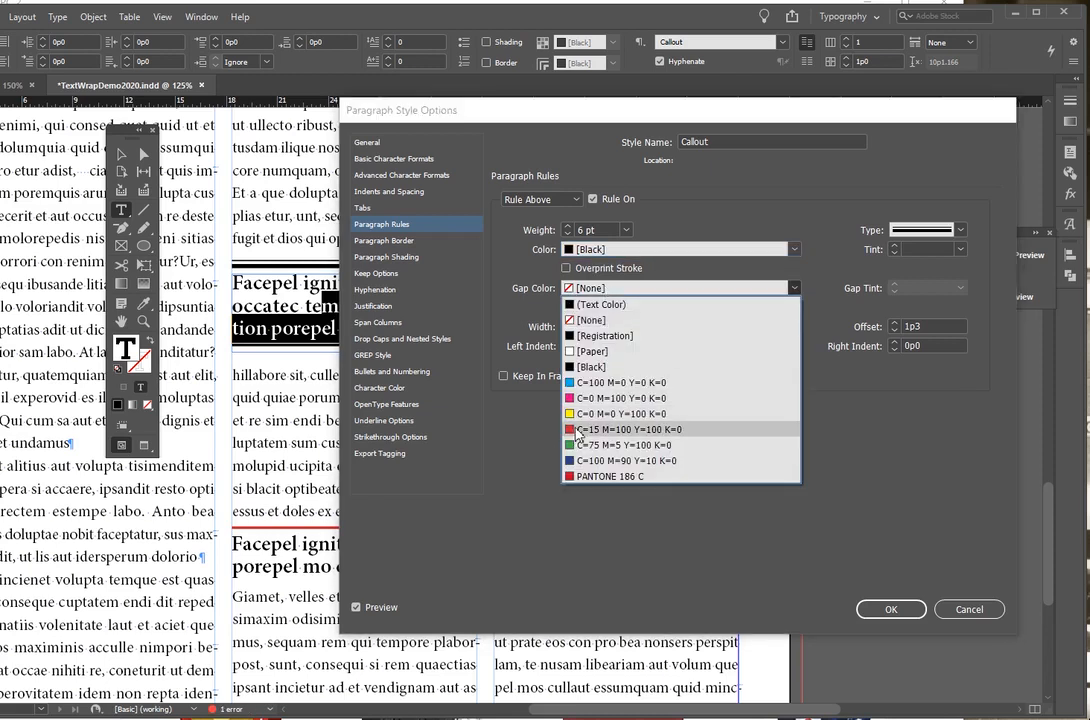
click(575, 383)
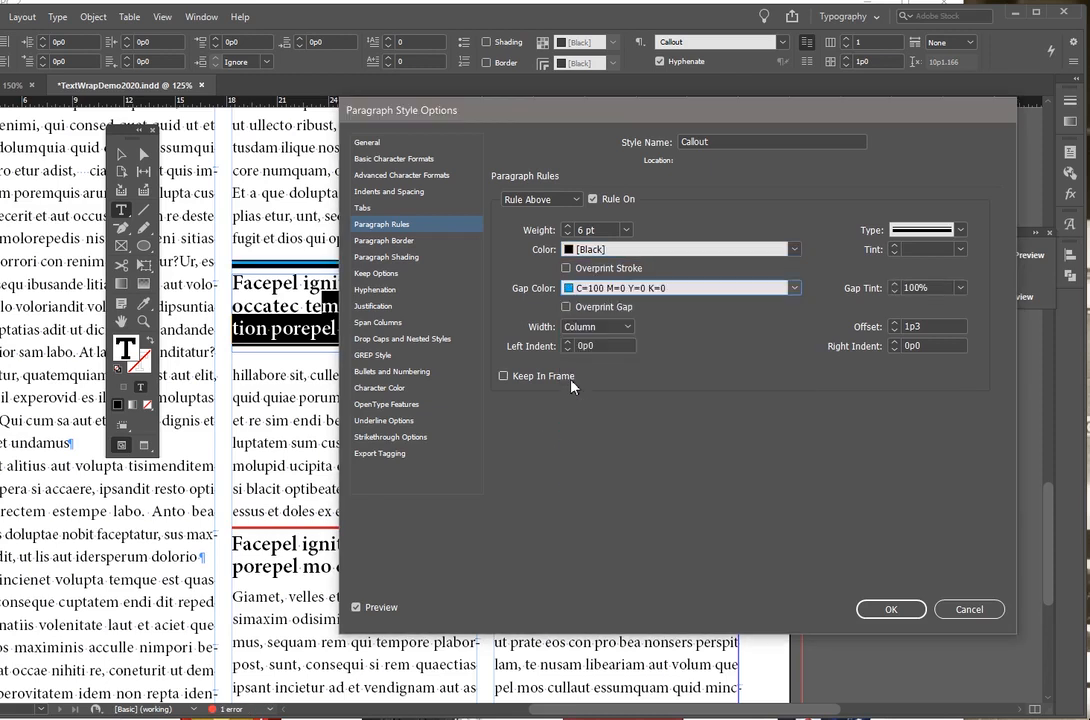
- Set the Callout style's Rule Below weight to 4 pt and its offset to 0p6
click(575, 200)
click(540, 214)
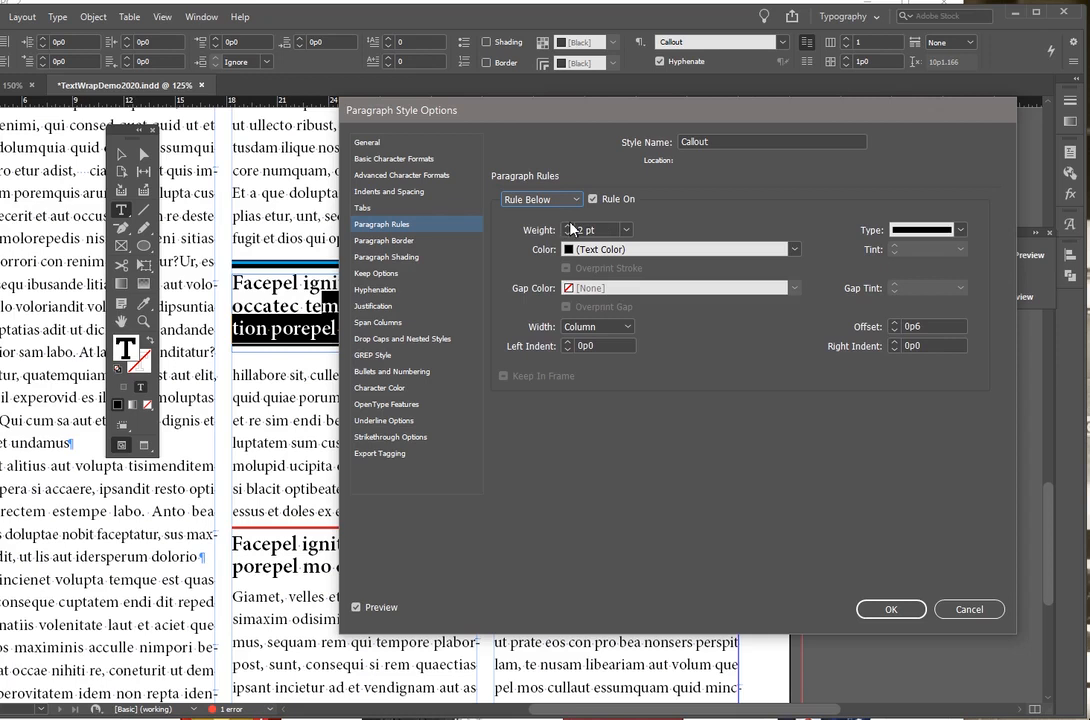
click(568, 226)
click(568, 226)
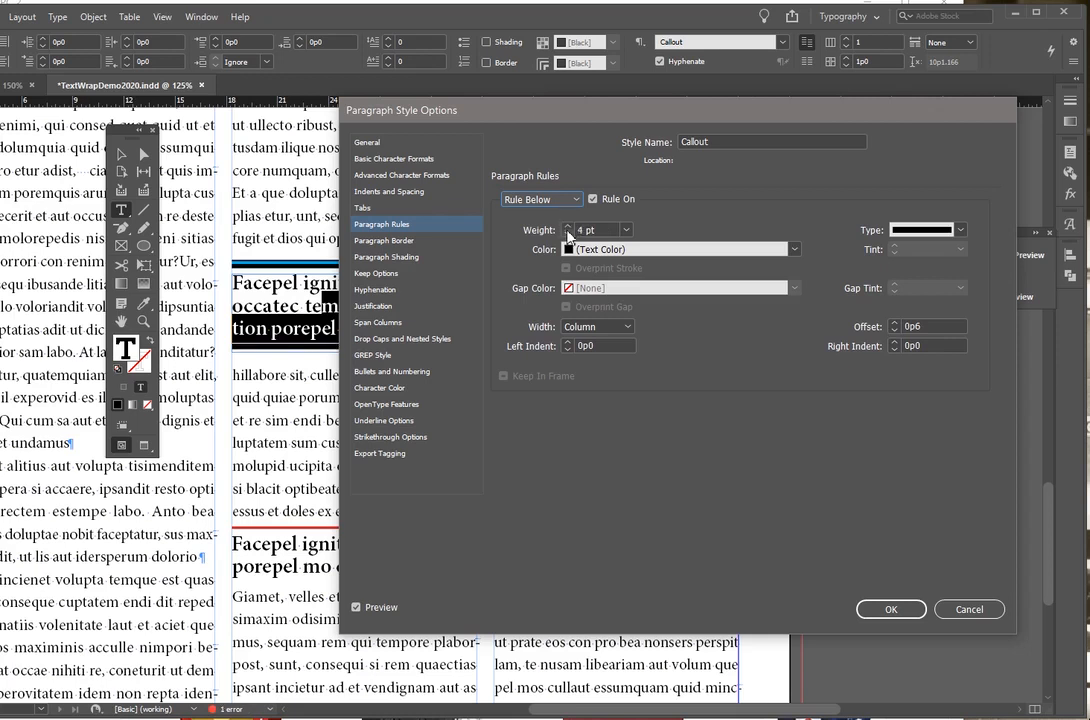
click(570, 235)
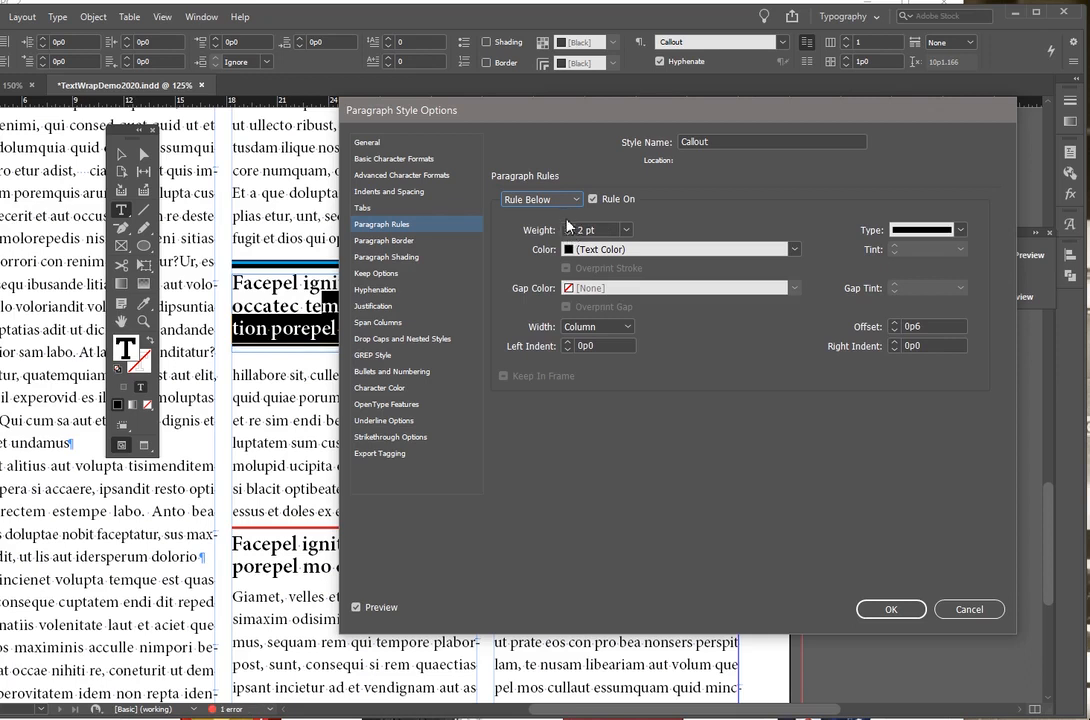
click(568, 226)
click(894, 331)
click(894, 325)
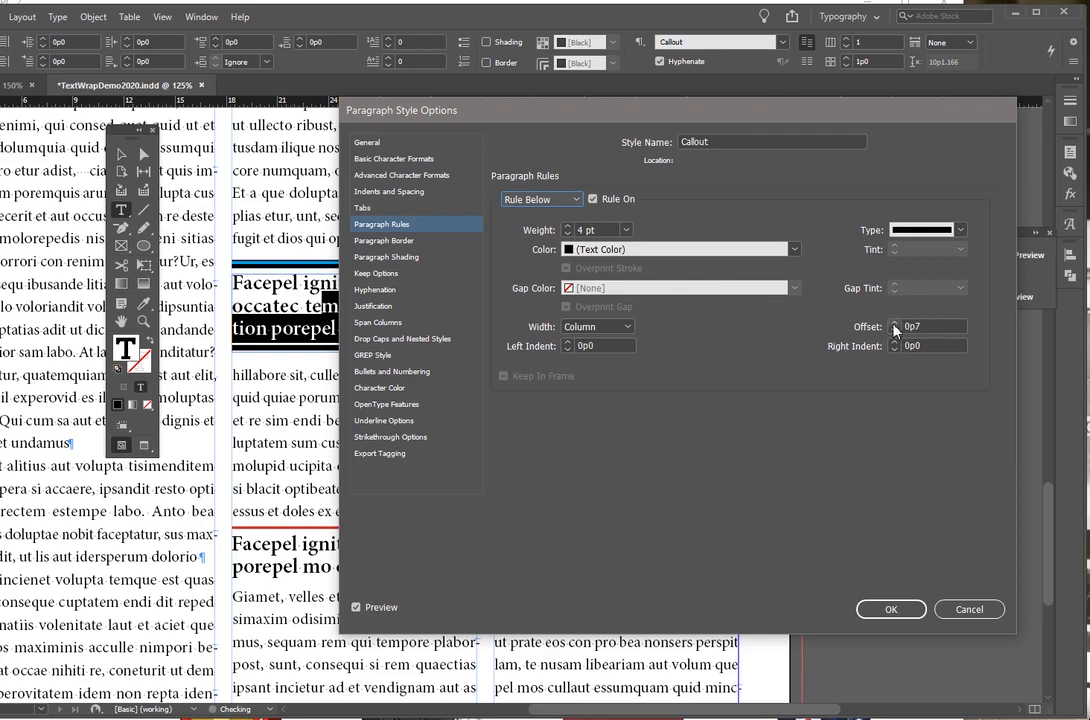
click(894, 331)
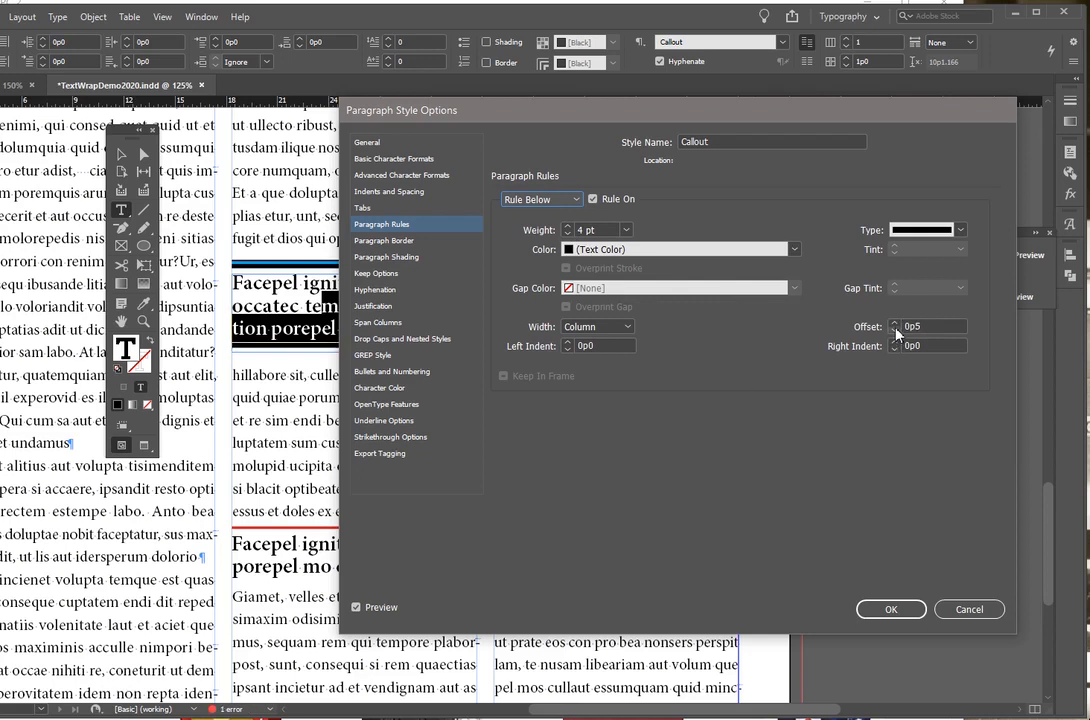
click(894, 322)
- Try Rule Above offsets of 0 and 1p0, settle on 1p2, and accept the Callout style options
click(563, 200)
click(530, 214)
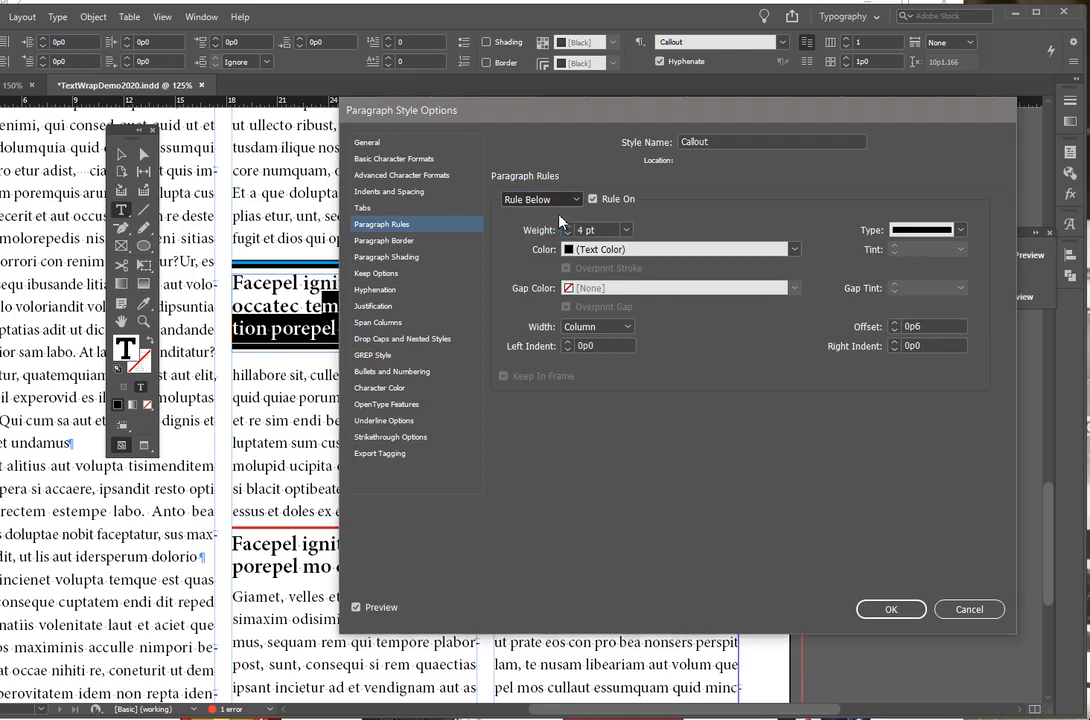
double_click(906, 328)
text(0)
key(Tab)
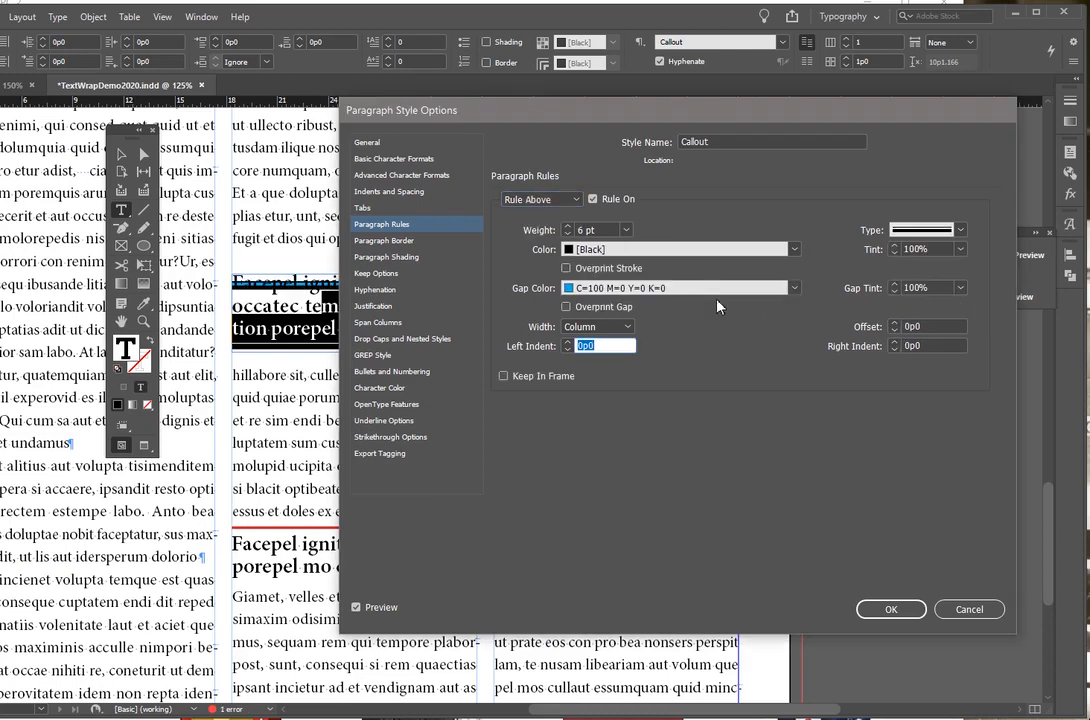
key(shift+Tab)
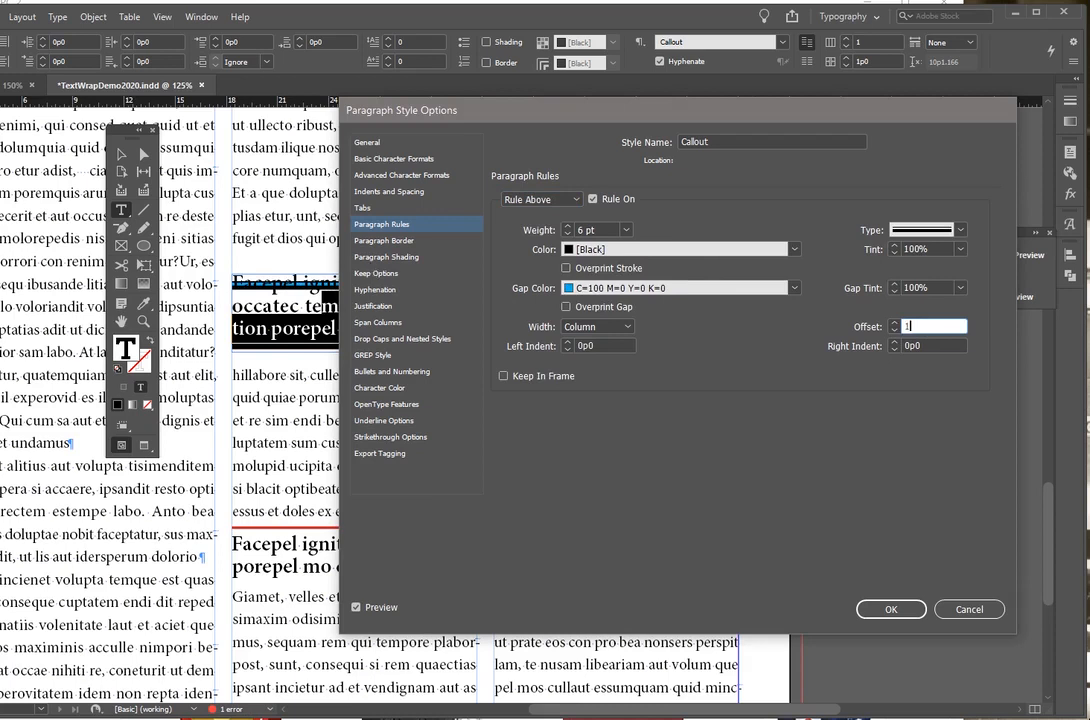
text(1)
key(Tab)
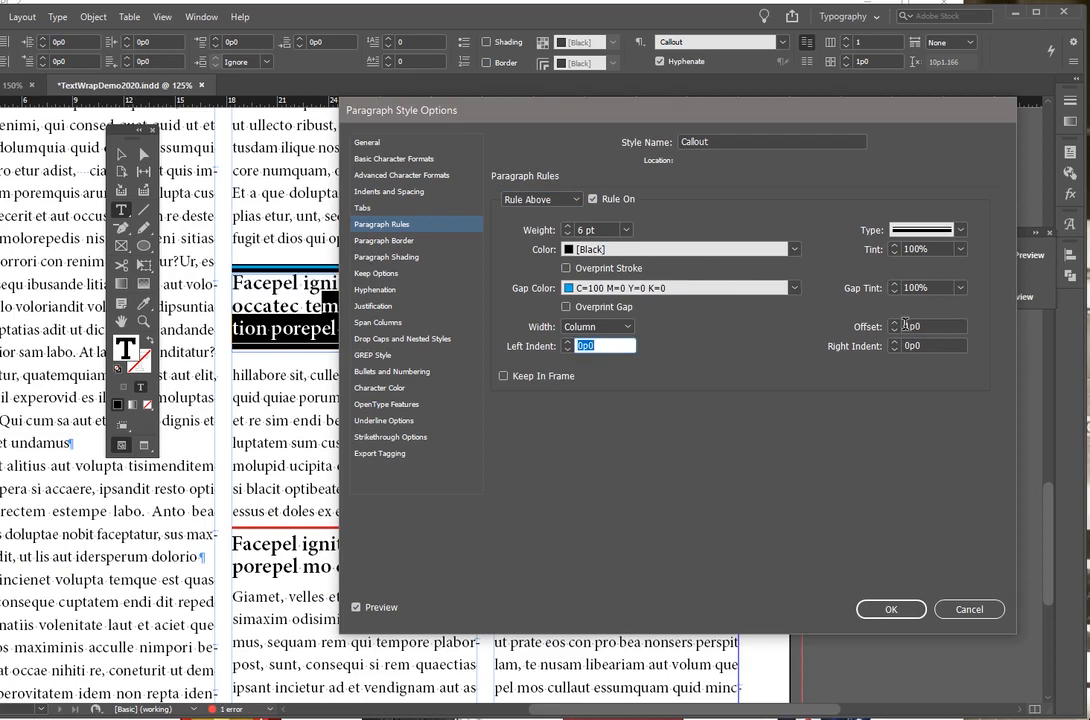
click(894, 323)
click(894, 323)
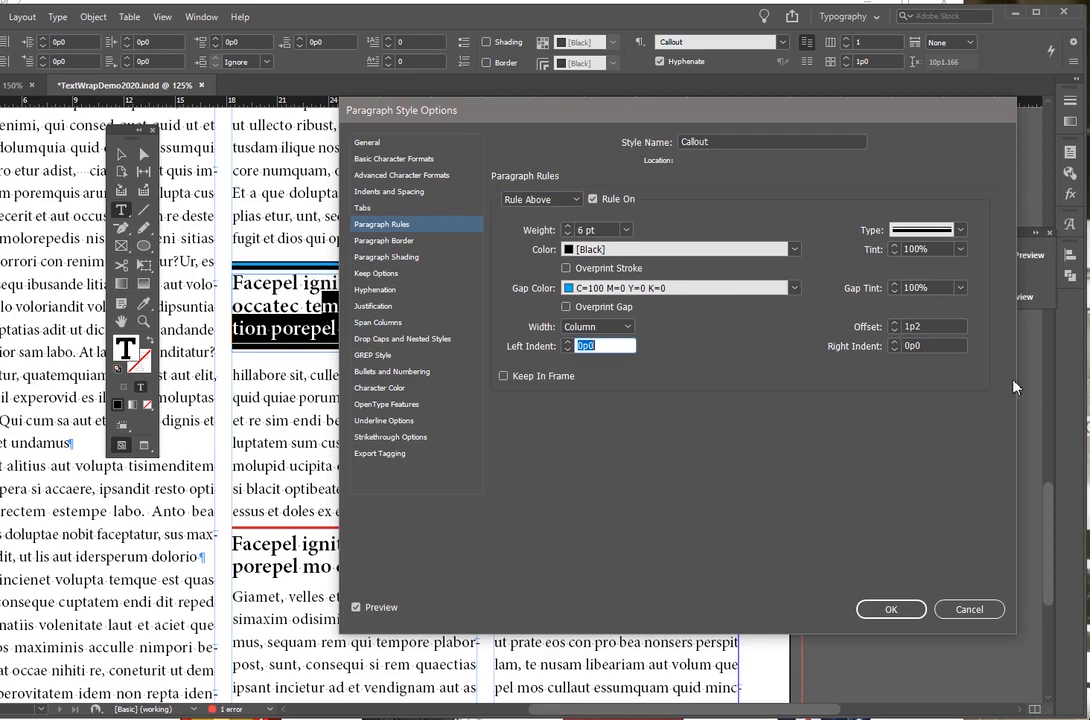
click(891, 609)
scroll(421, 368, down, 2)
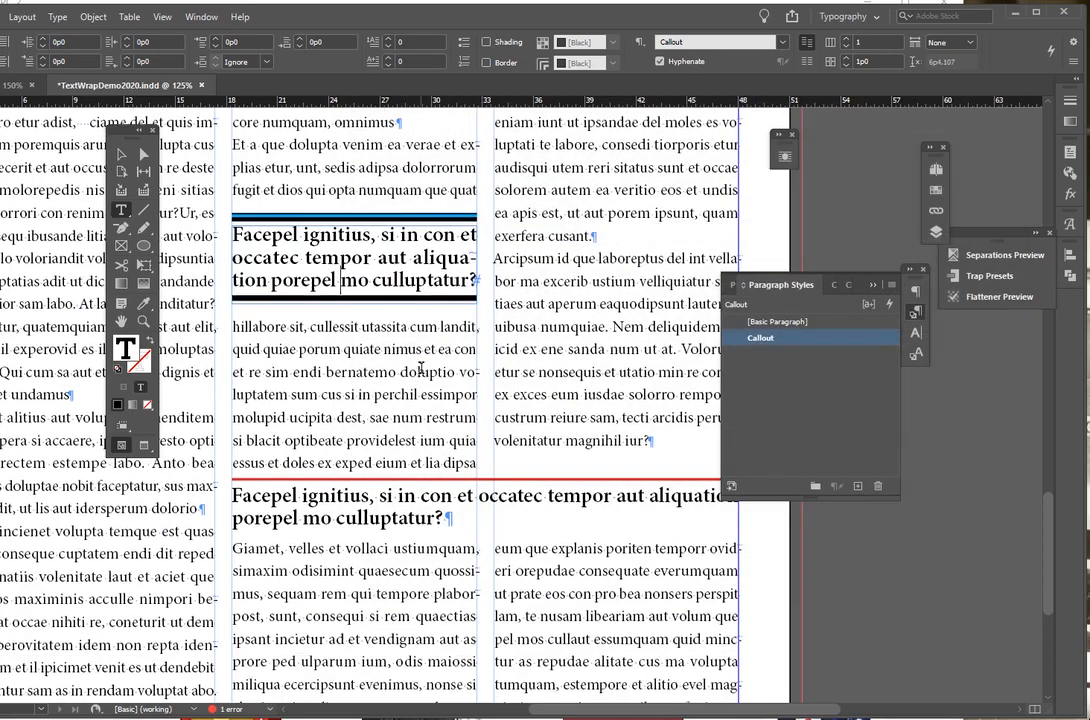
scroll(421, 368, down, 1)
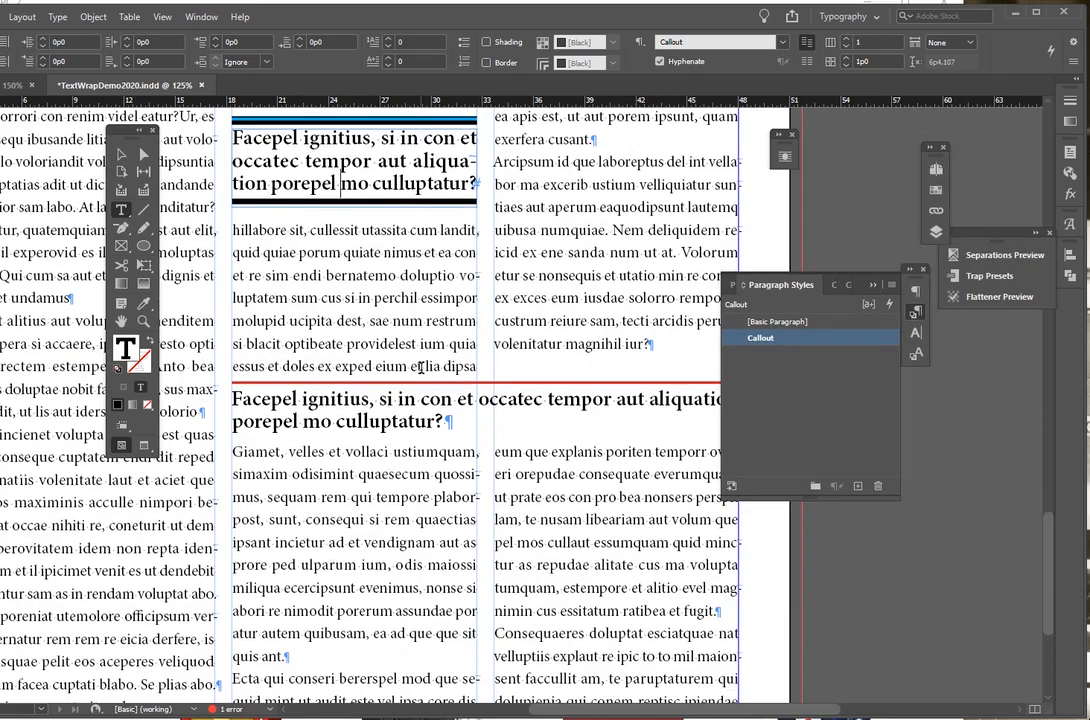
- Undo the Callout style's paragraph-rule edits, stepping back past its rename, and redo only the style's application and rename
scroll(421, 368, up, 2)
key(ctrl+z)
key(ctrl+z)
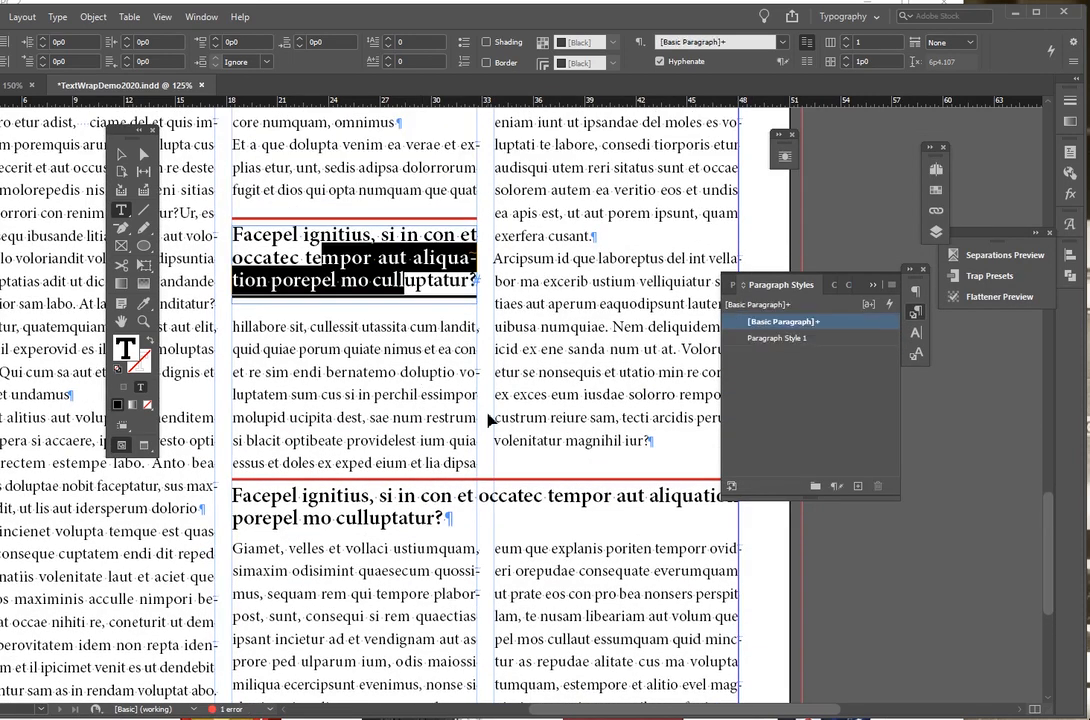
key(ctrl+shift+z)
key(ctrl+shift+z)
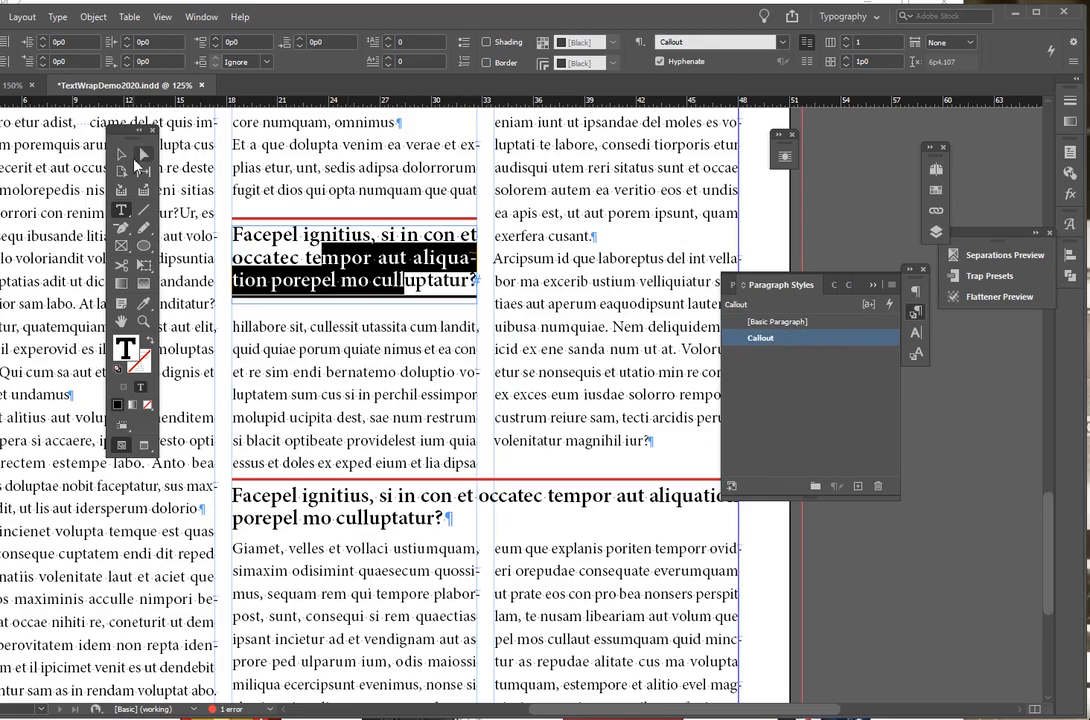
- Select the two-column pull-quote text and examine its column span options without changing them
key(Escape)
scroll(246, 282, down, 3)
scroll(442, 341, down, 2)
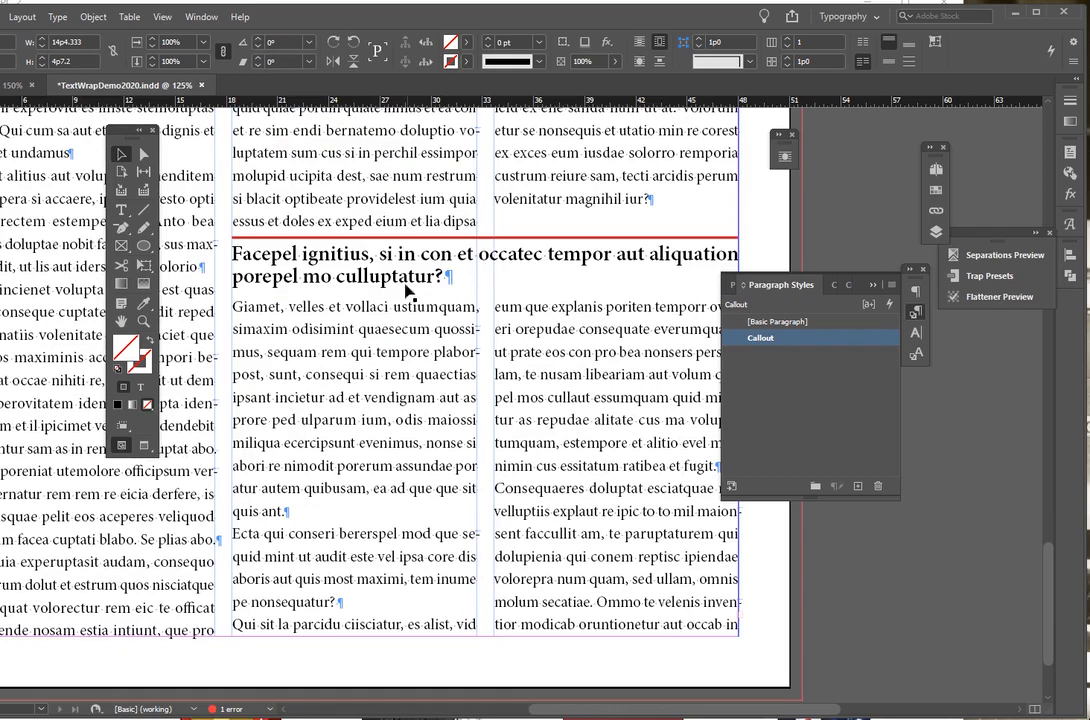
double_click(390, 250)
drag(311, 249, 390, 278)
key(ctrl+minus)
key(ctrl+minus)
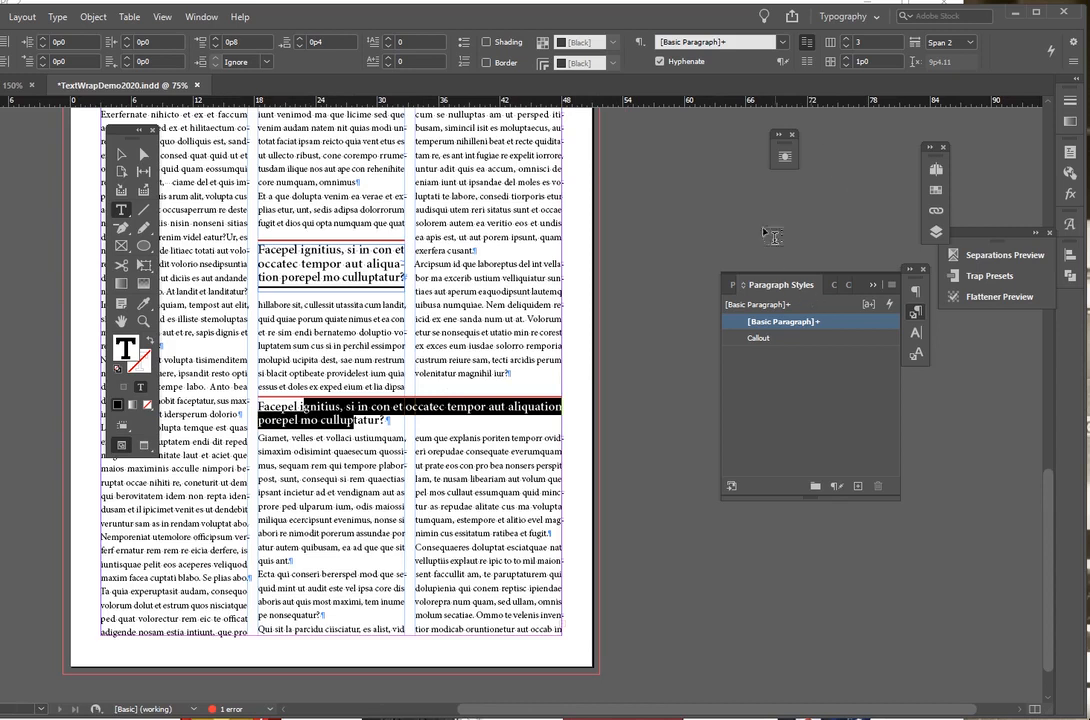
click(953, 44)
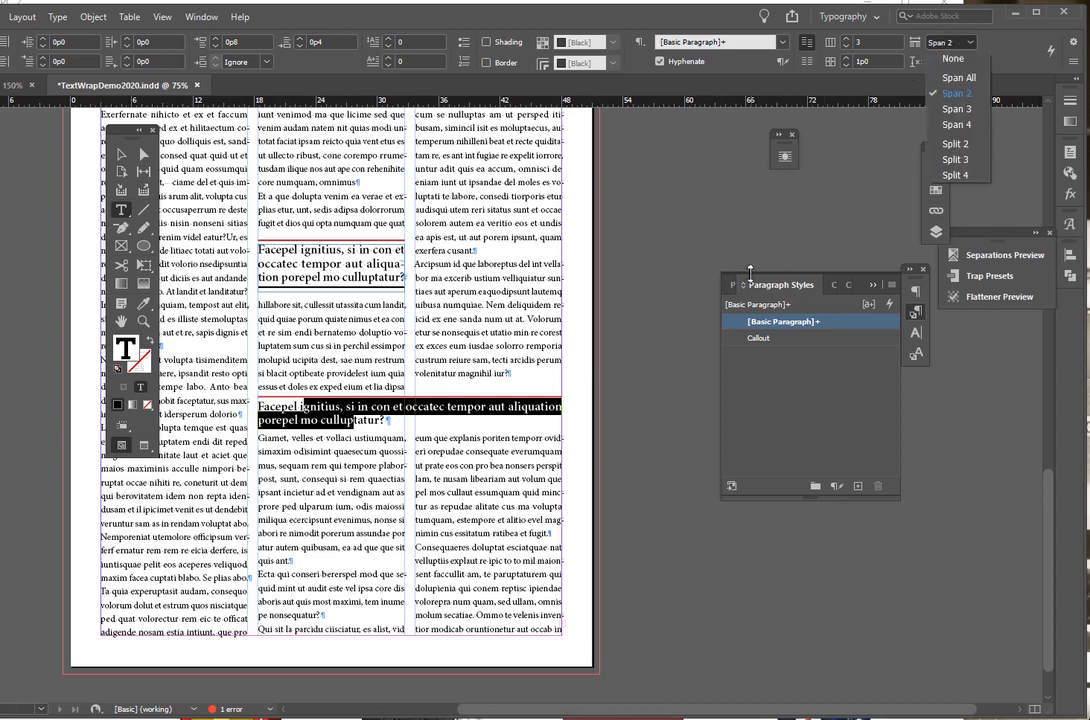
ctrl+click(585, 328)
- Set the column span of the two-column pull-quote paragraph to None
scroll(403, 384, up, 3)
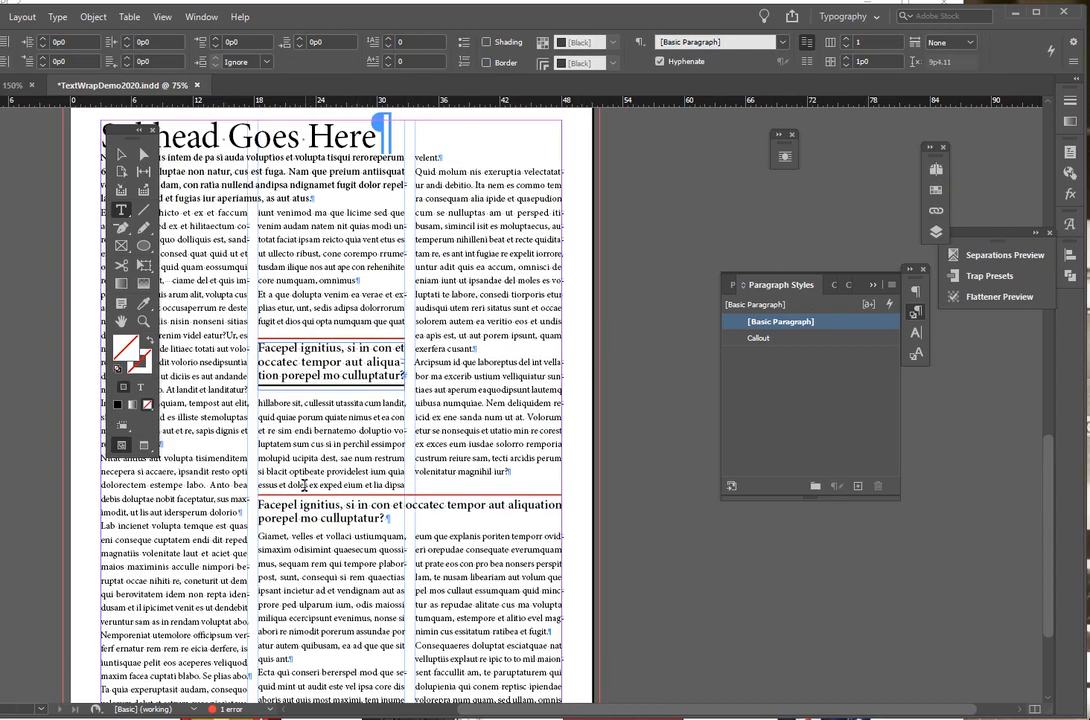
drag(287, 503, 392, 519)
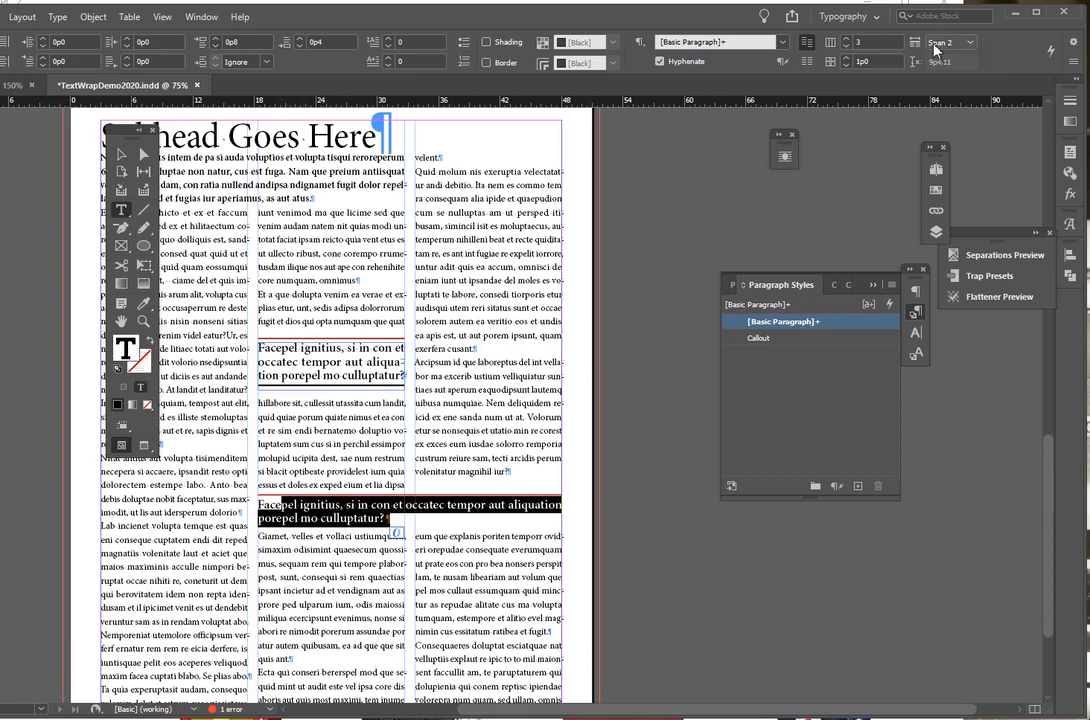
click(925, 46)
click(942, 33)
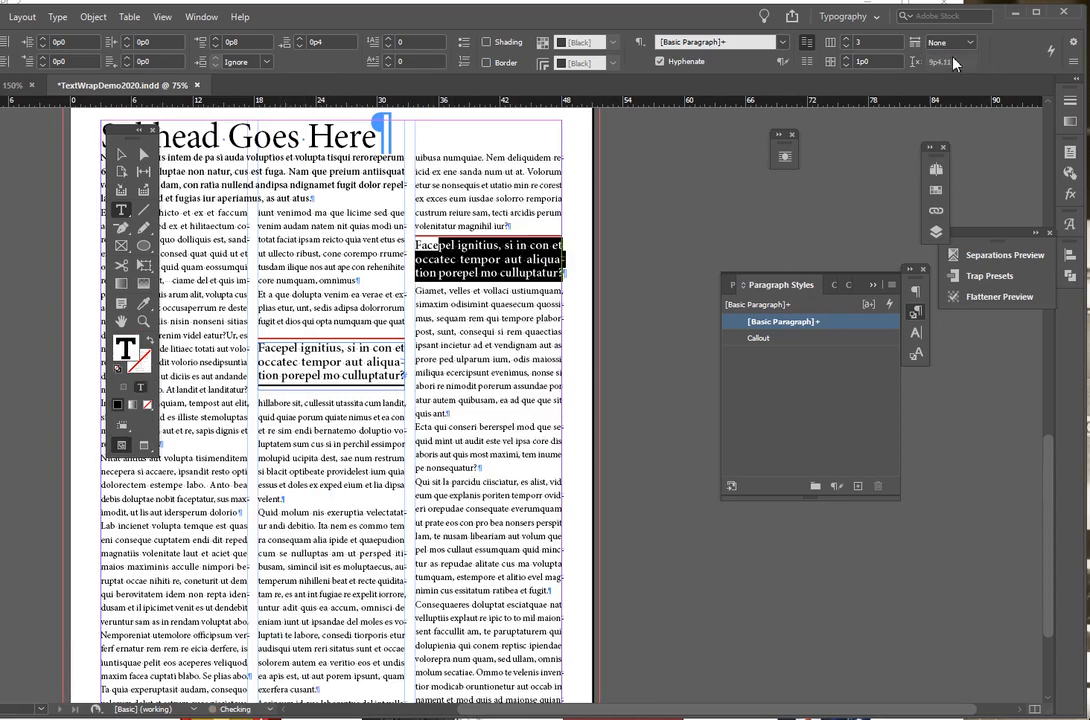
- Set the column span of the one-column pull-quote paragraph in the third column to Span 2
drag(441, 245, 510, 259)
click(960, 43)
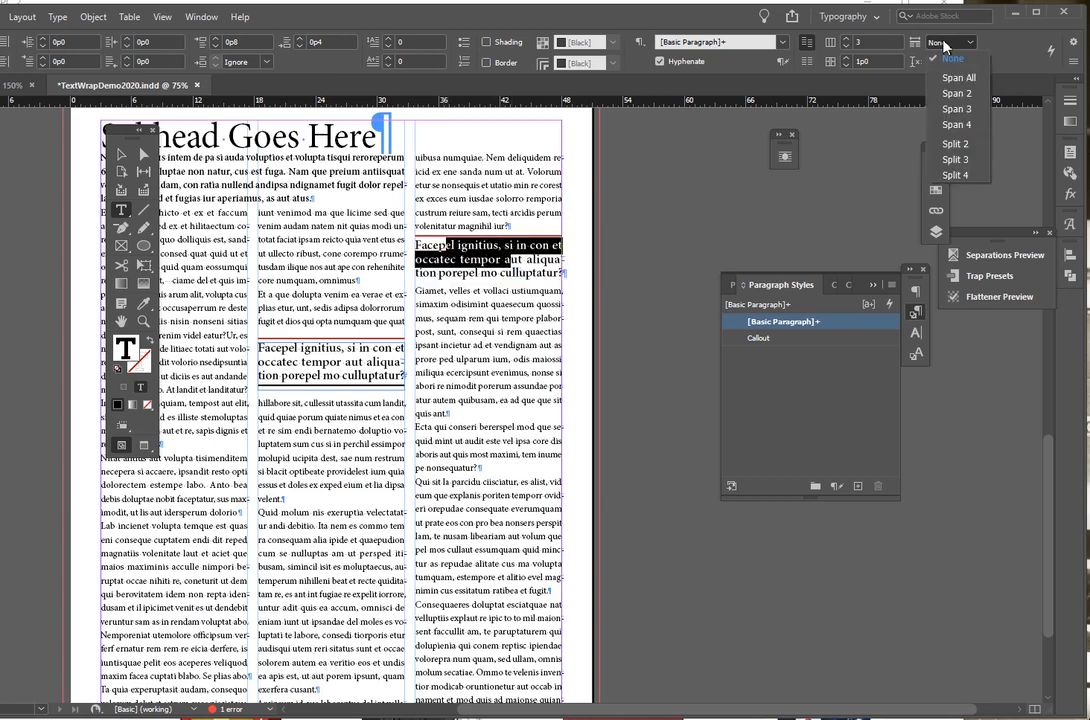
click(957, 94)
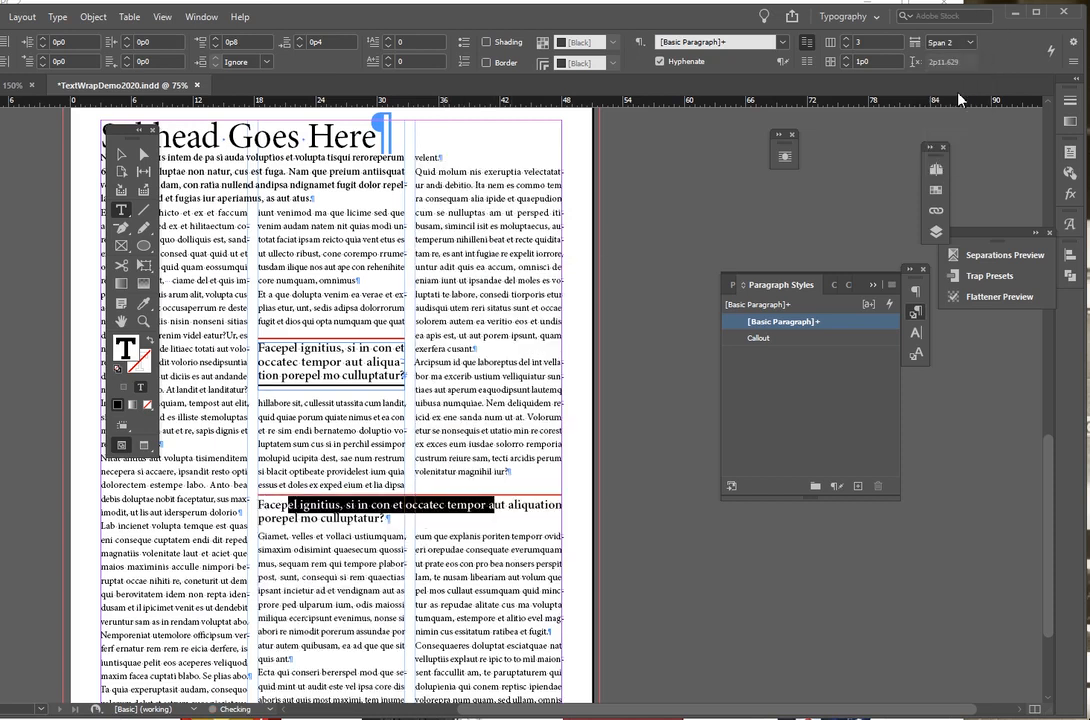
scroll(292, 350, down, 2)
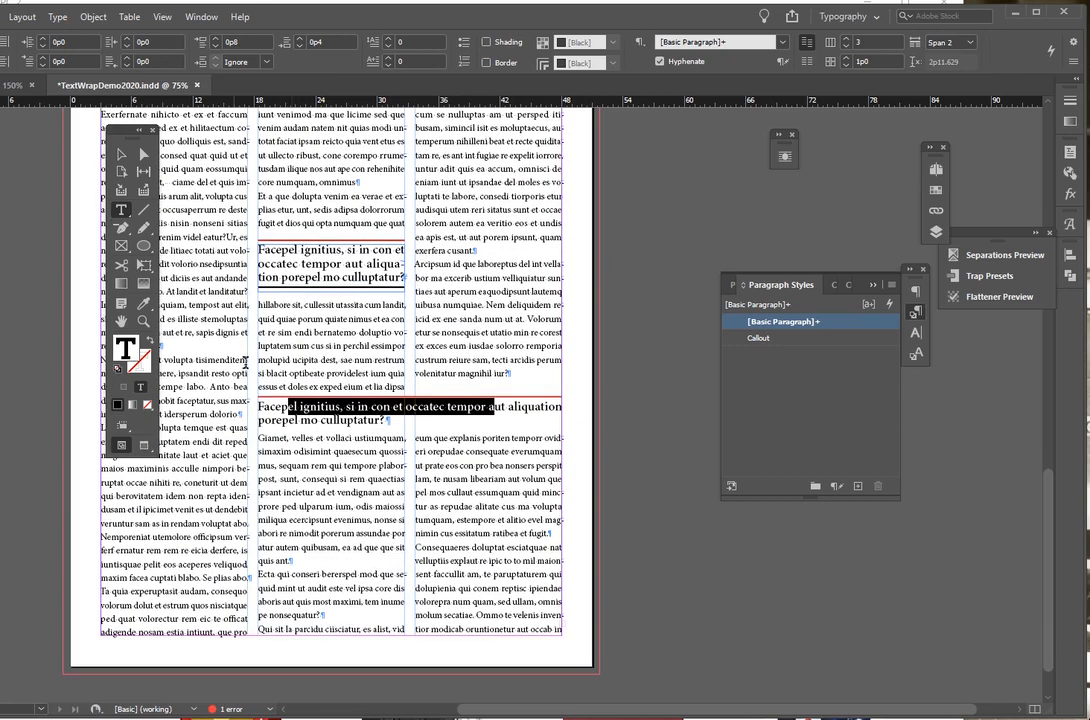
- Try a Span 2 column span on the body paragraph beginning "Et a que dolupta" and move the toolbox off the page
click(277, 351)
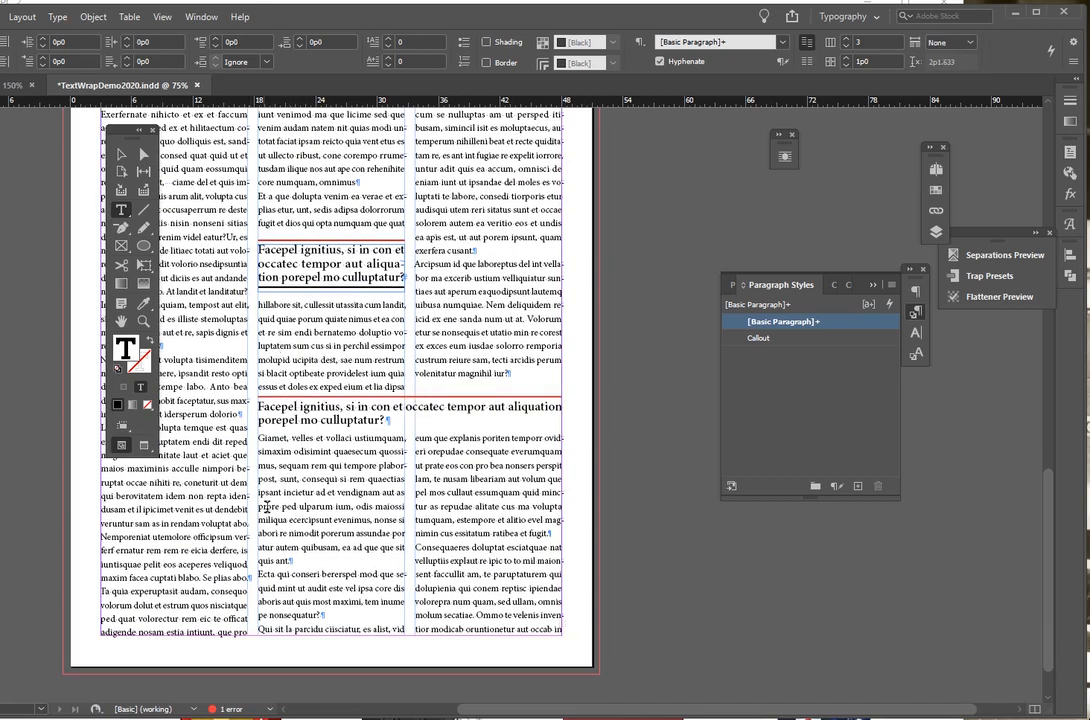
scroll(272, 224, up, 1)
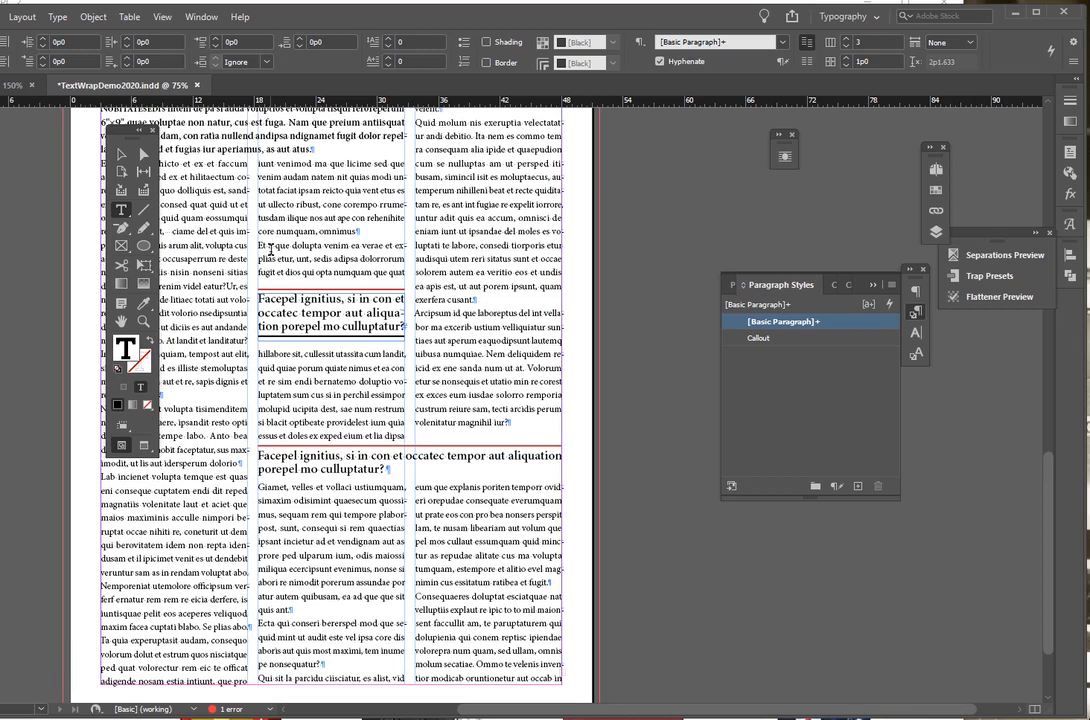
drag(269, 246, 361, 272)
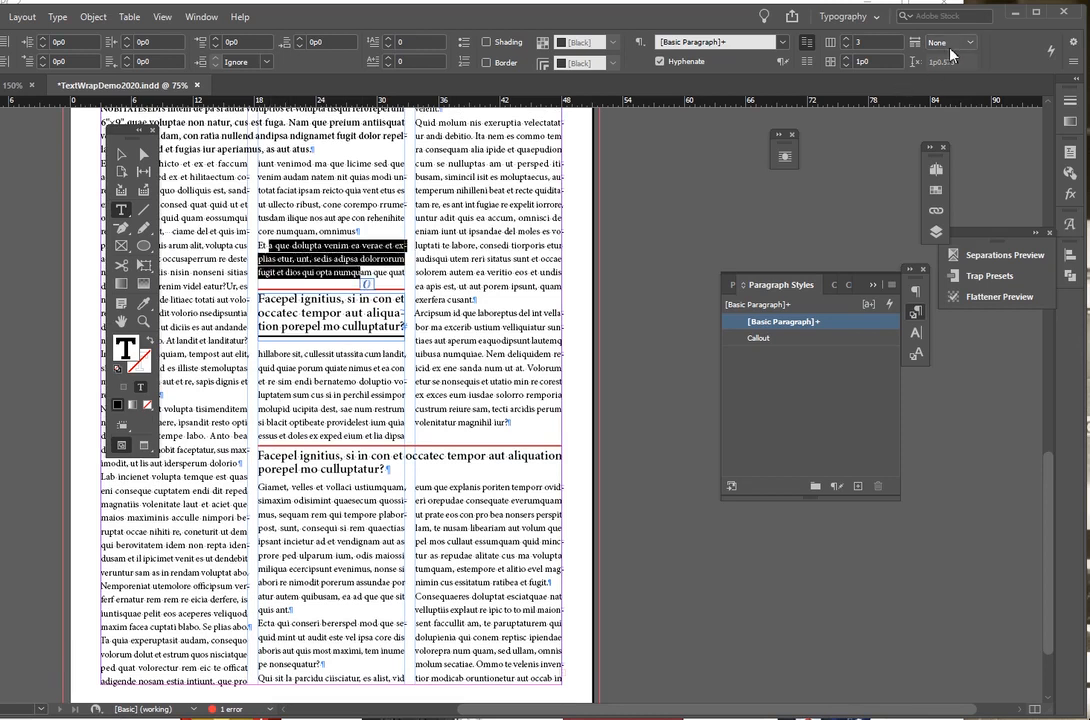
click(950, 47)
click(957, 92)
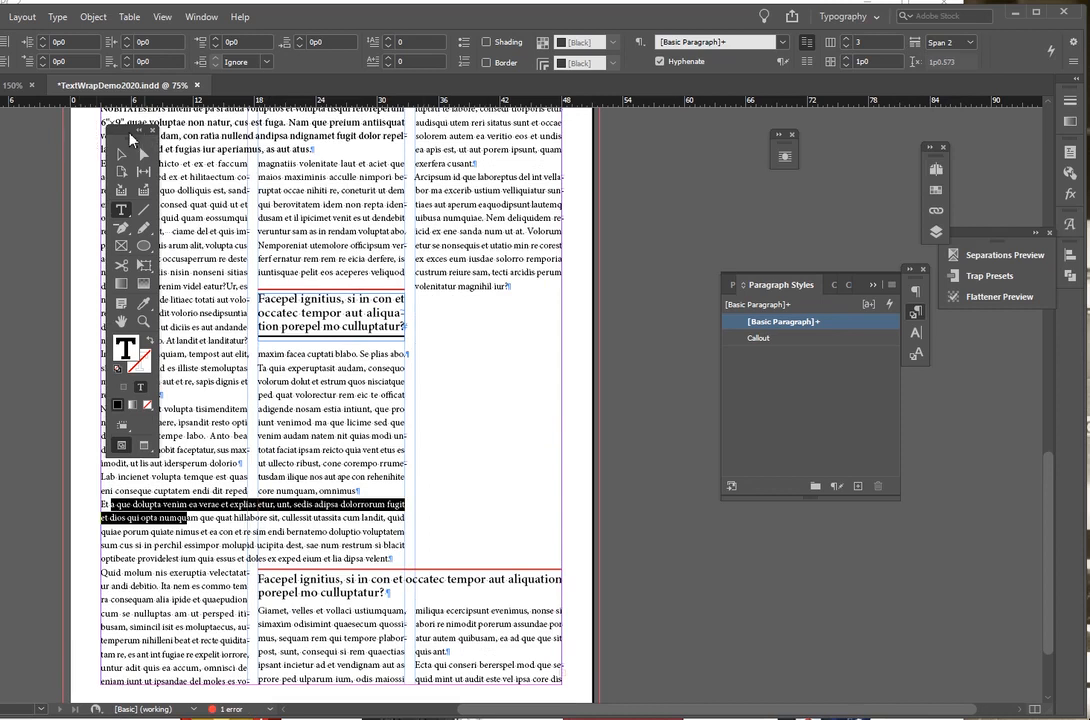
drag(118, 124, 14, 130)
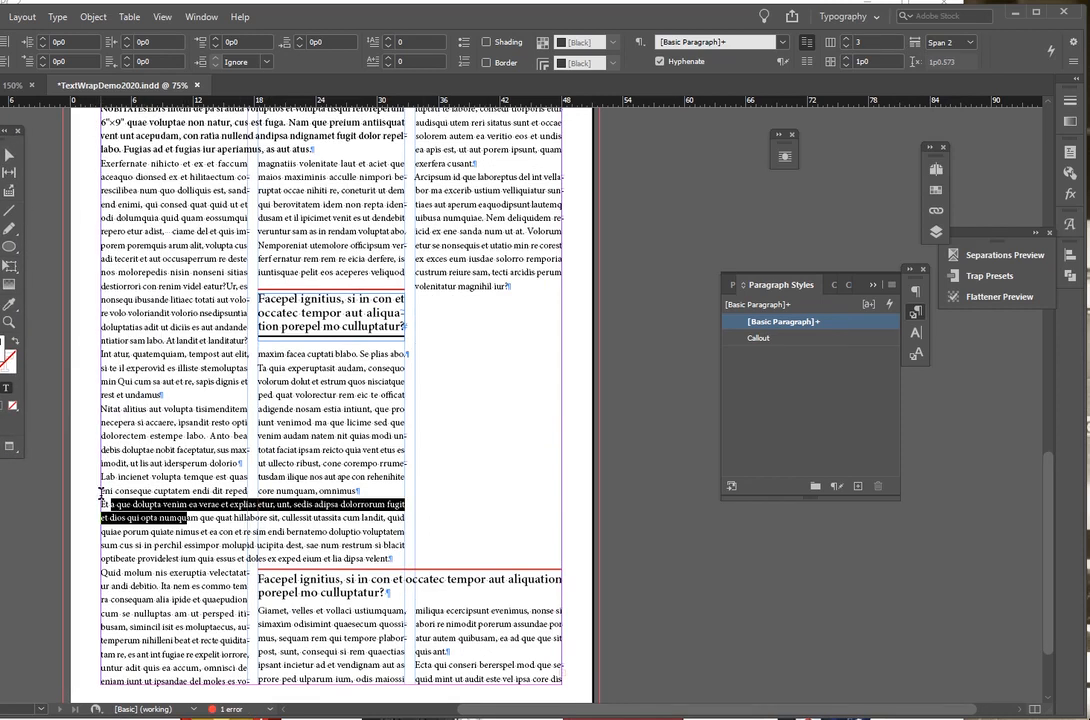
- Undo the body paragraph's two-column span while keeping the pull quote at Span 2
key(ctrl+z)
key(ctrl+z)
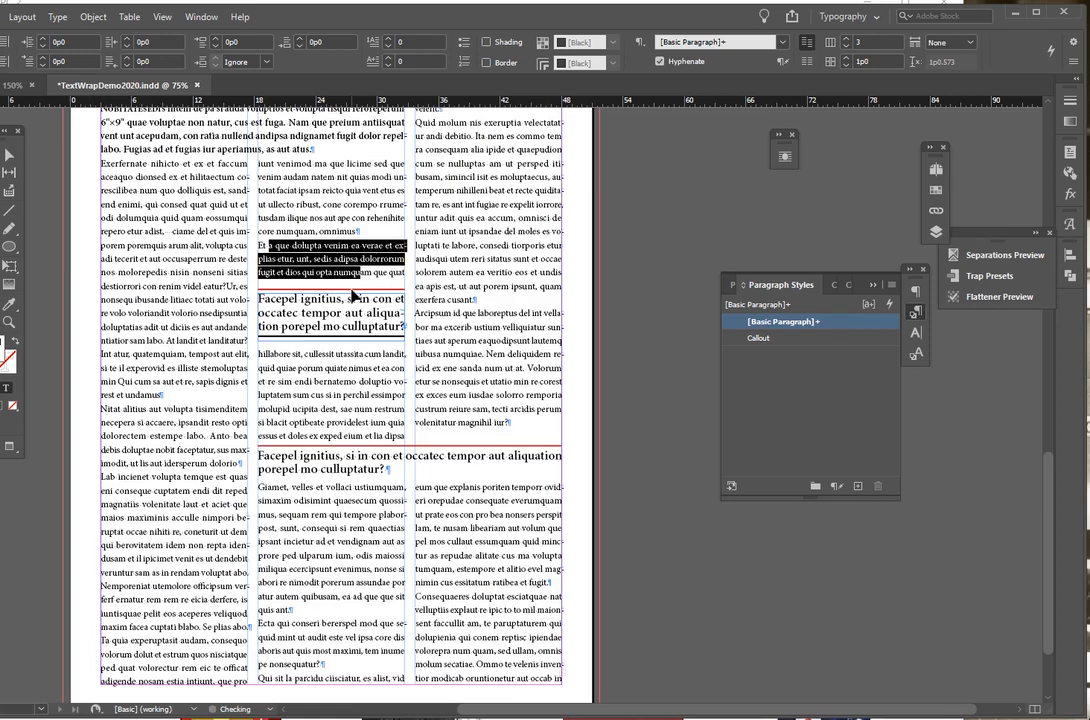
key(ctrl+shift+z)
key(ctrl+shift+z)
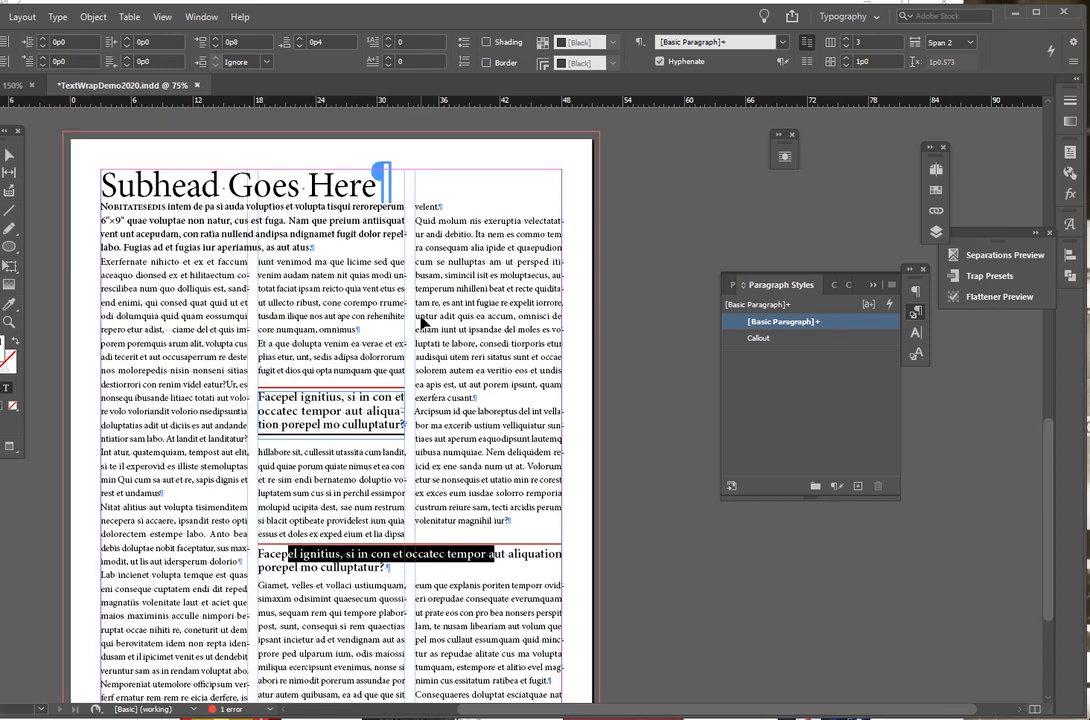
- Leave text editing with the three-column text frame selected, and reposition the toolbox near the page
key(ctrl+minus)
scroll(385, 300, up, 2)
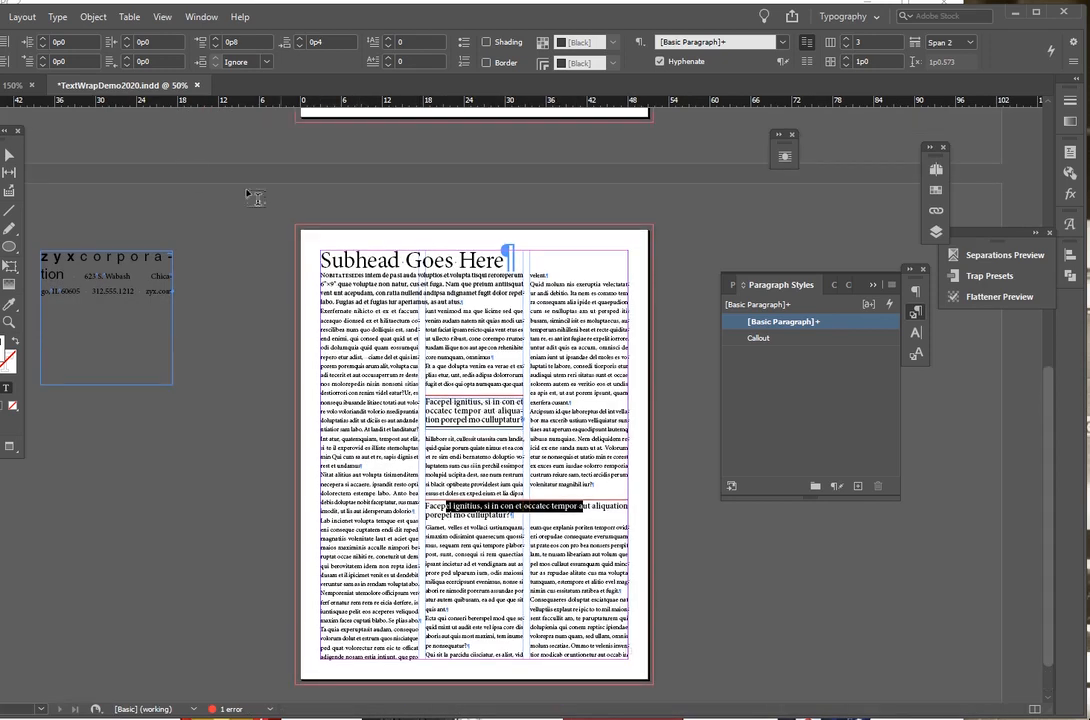
key(Escape)
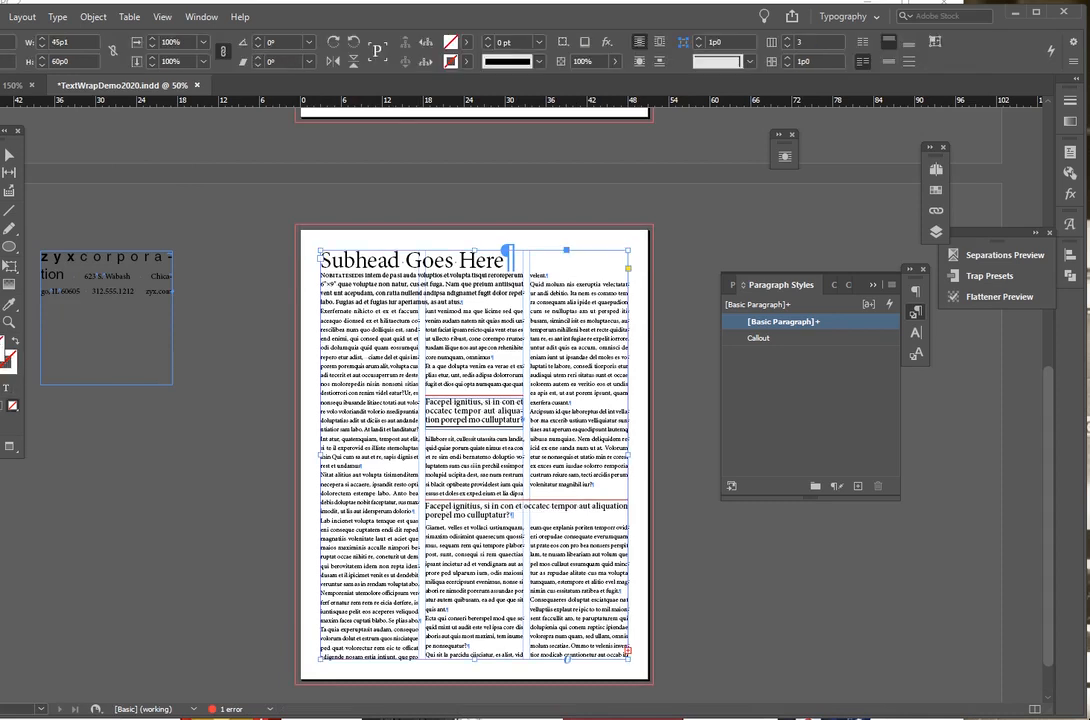
drag(11, 128, 112, 139)
scroll(588, 413, down, 2)
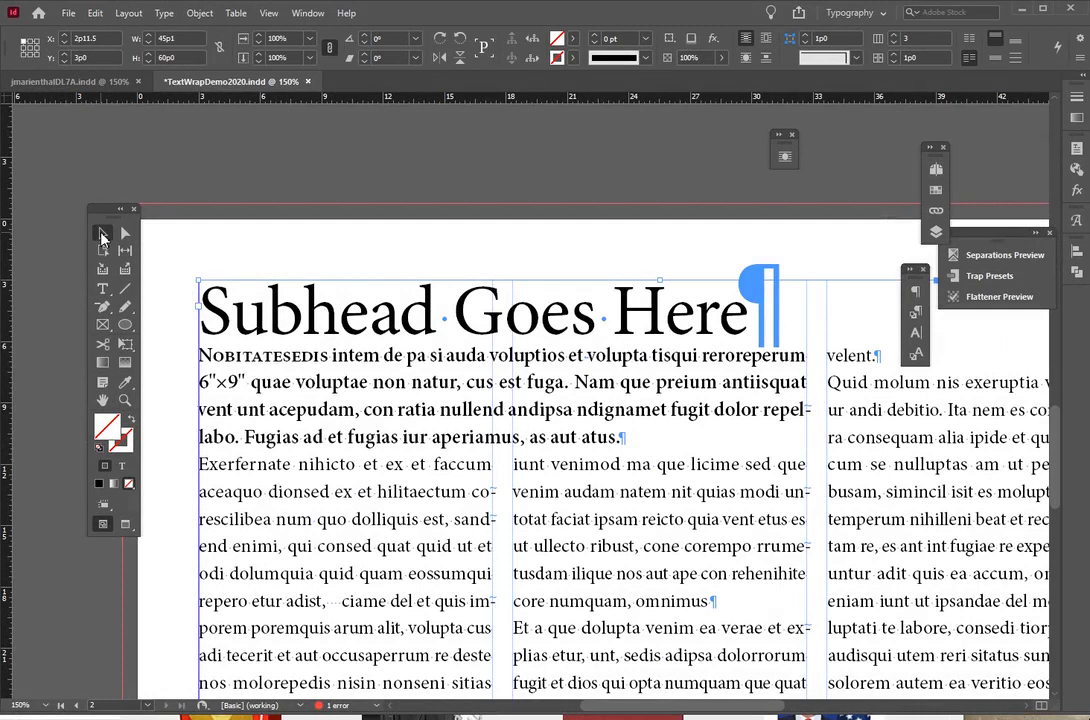
- Set the space after the "Subhead Goes Here" paragraph to 0p11
triple_click(456, 307)
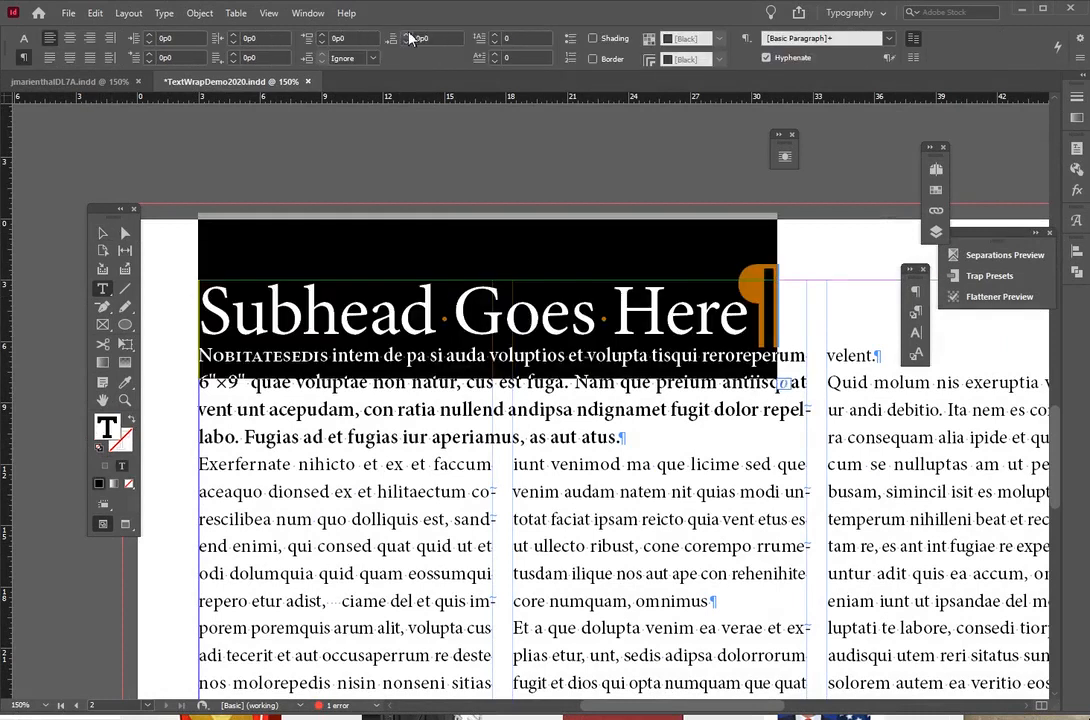
click(407, 34)
click(407, 34)
click(406, 34)
click(406, 34)
click(406, 34)
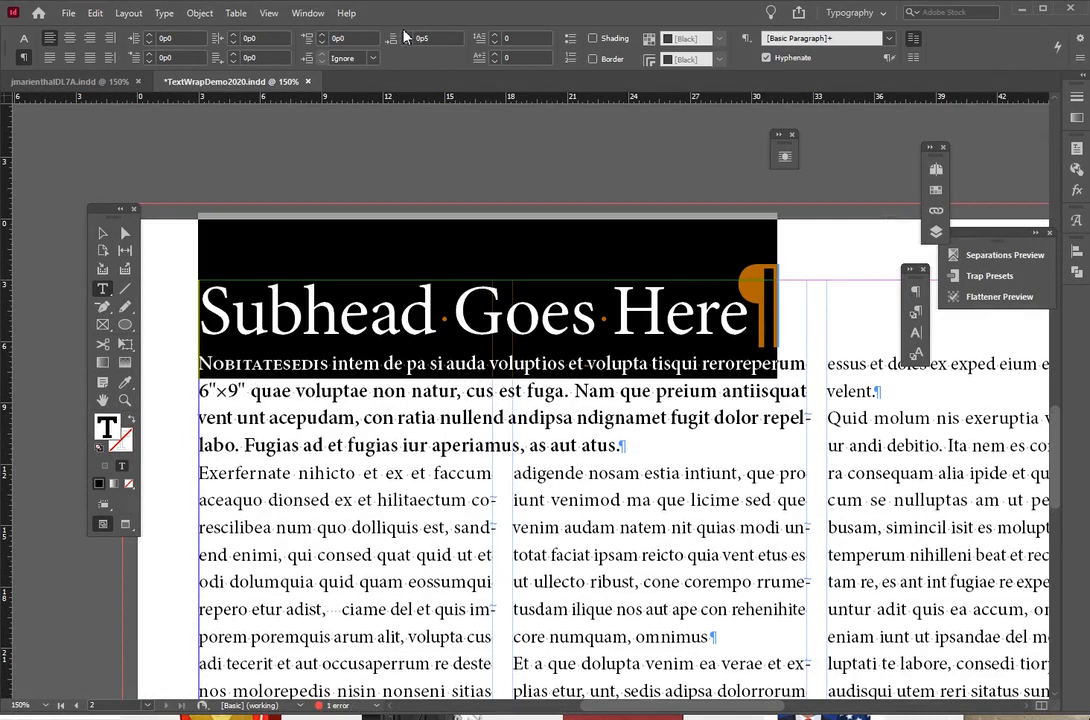
click(406, 35)
click(406, 35)
click(406, 35)
click(406, 35)
click(406, 35)
click(406, 35)
click(460, 312)
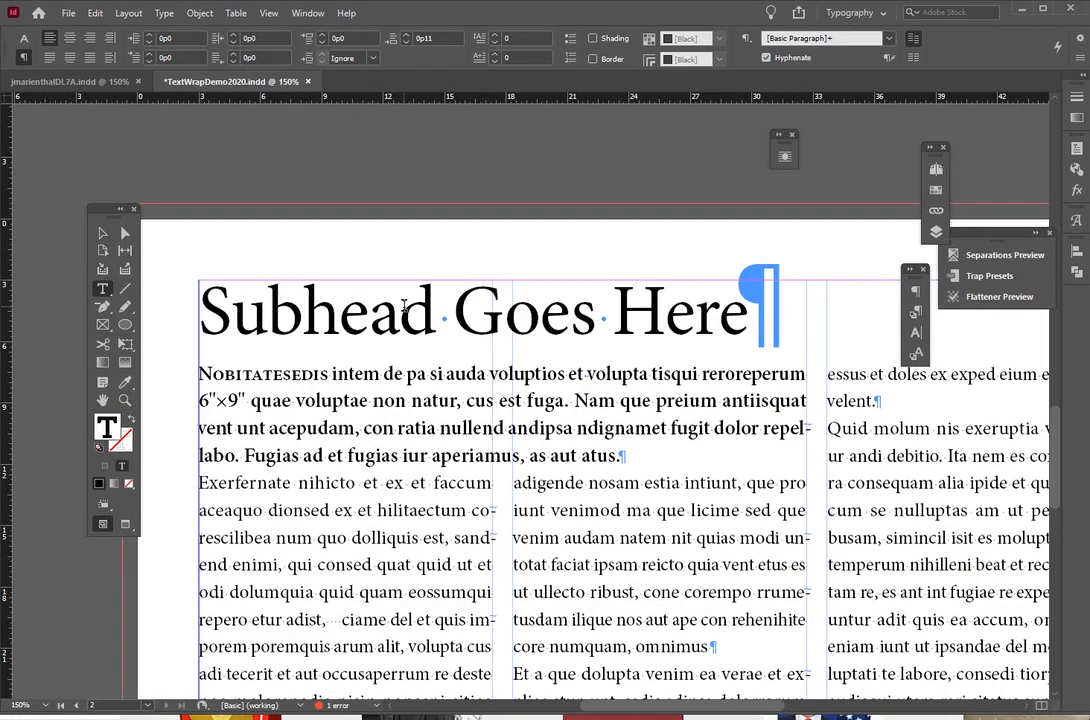
- Try a Rule Below with a weight of 2 pt on the "Subhead Goes Here" paragraph
triple_click(503, 320)
click(370, 318)
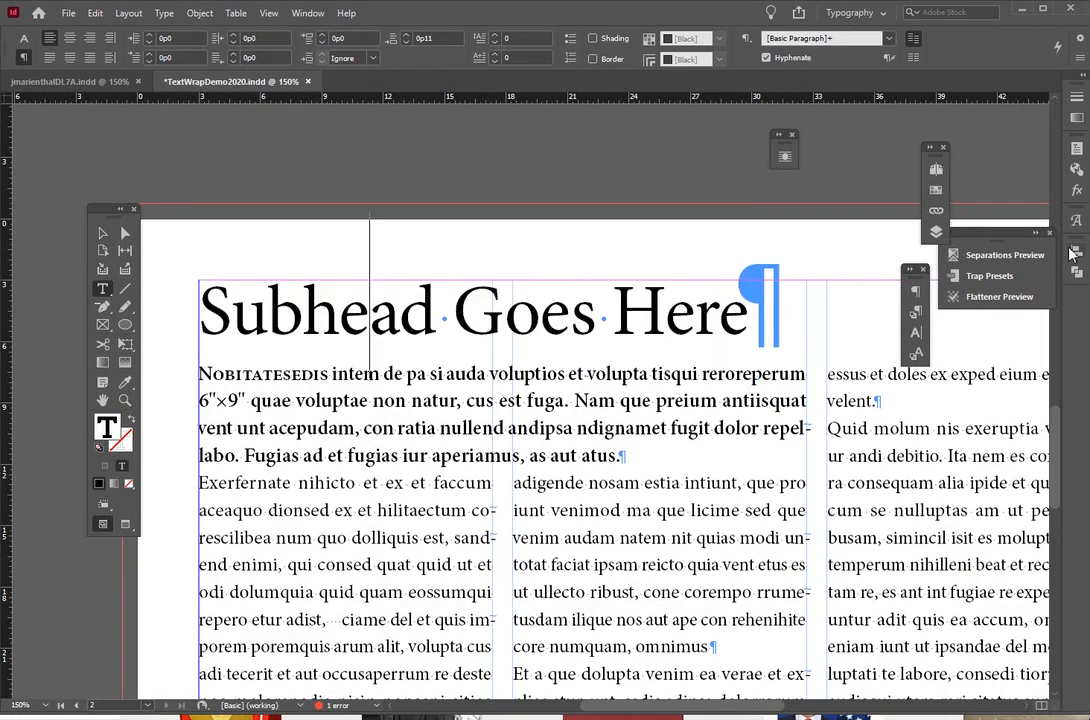
key(ctrl+alt+j)
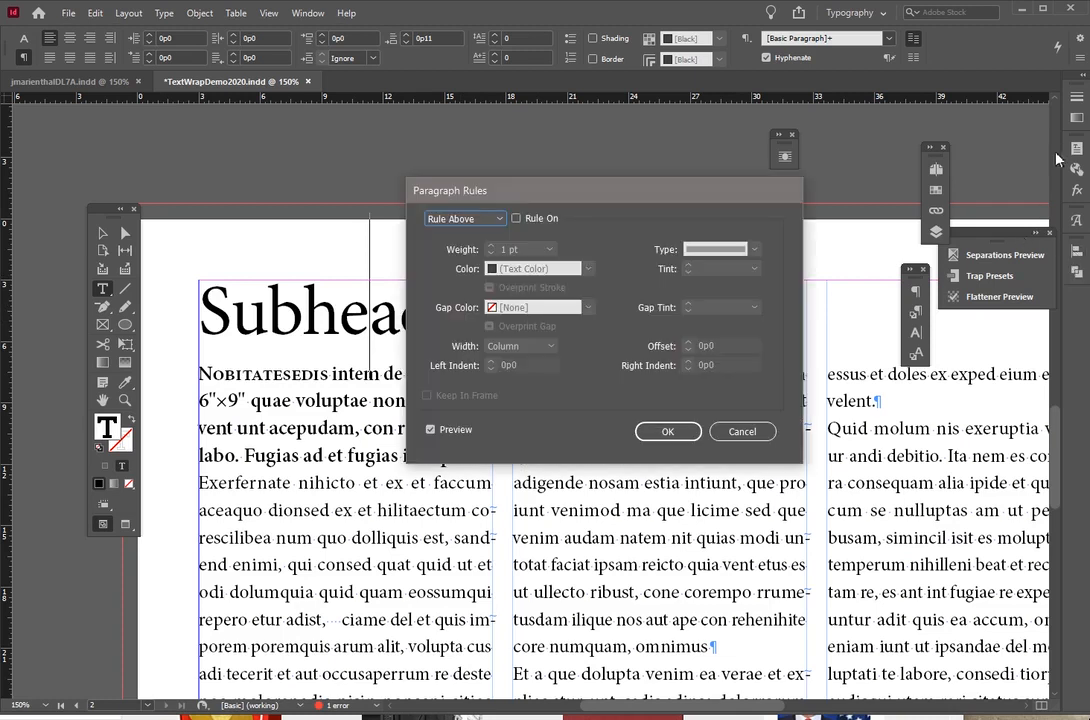
drag(489, 197, 703, 137)
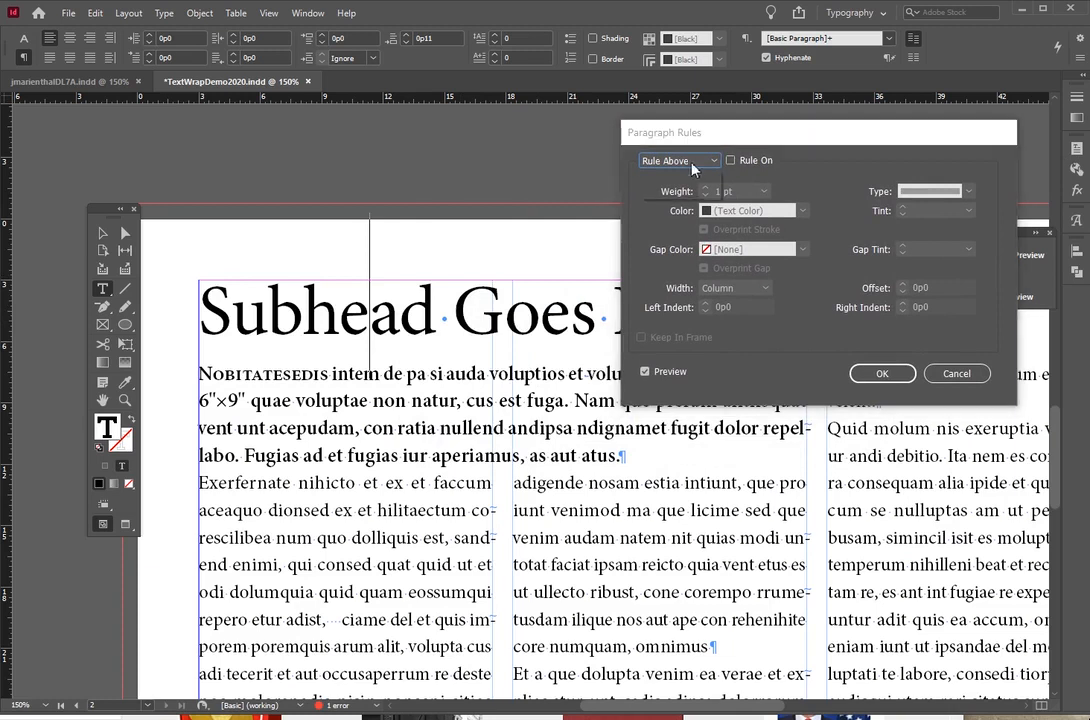
click(680, 161)
click(708, 180)
click(732, 160)
drag(660, 133, 332, 384)
click(374, 438)
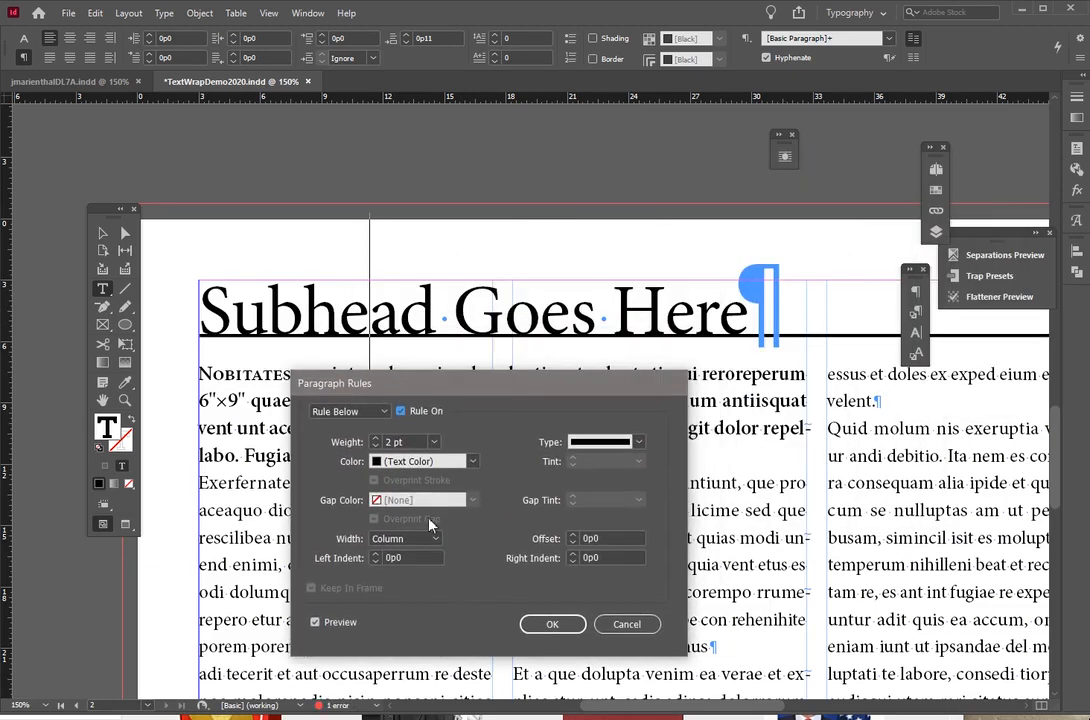
- Set the Rule Below offset to 0p7 and its width to Text, and accept the paragraph rule
click(573, 535)
click(573, 535)
click(573, 535)
click(573, 535)
click(573, 535)
click(573, 535)
click(573, 535)
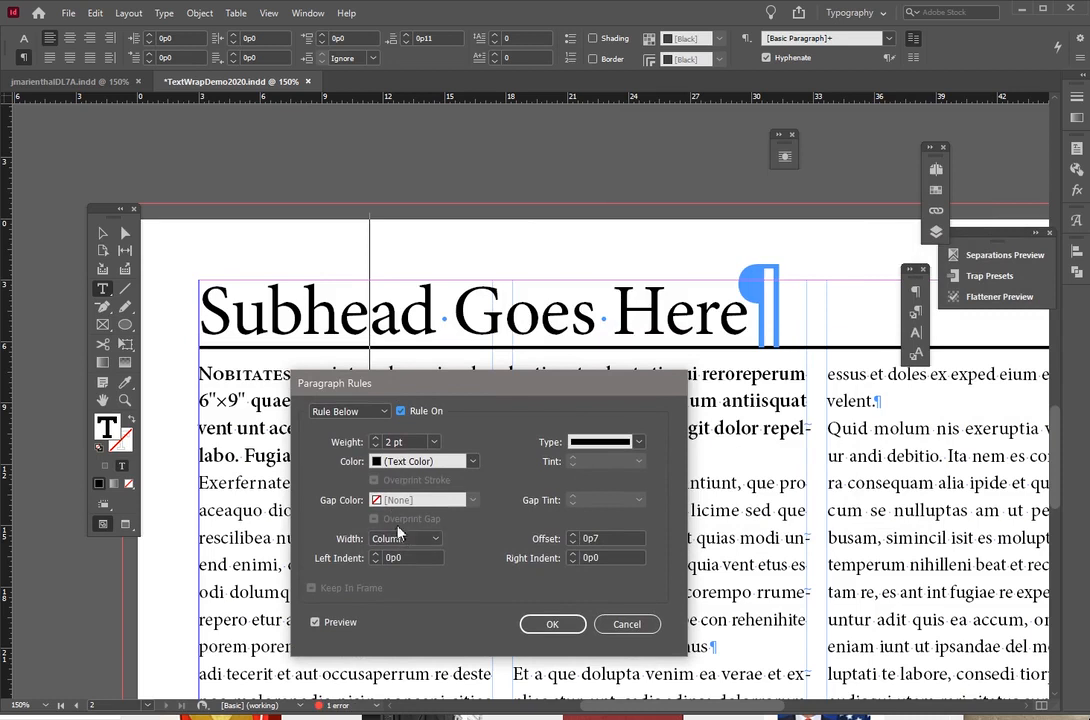
click(392, 541)
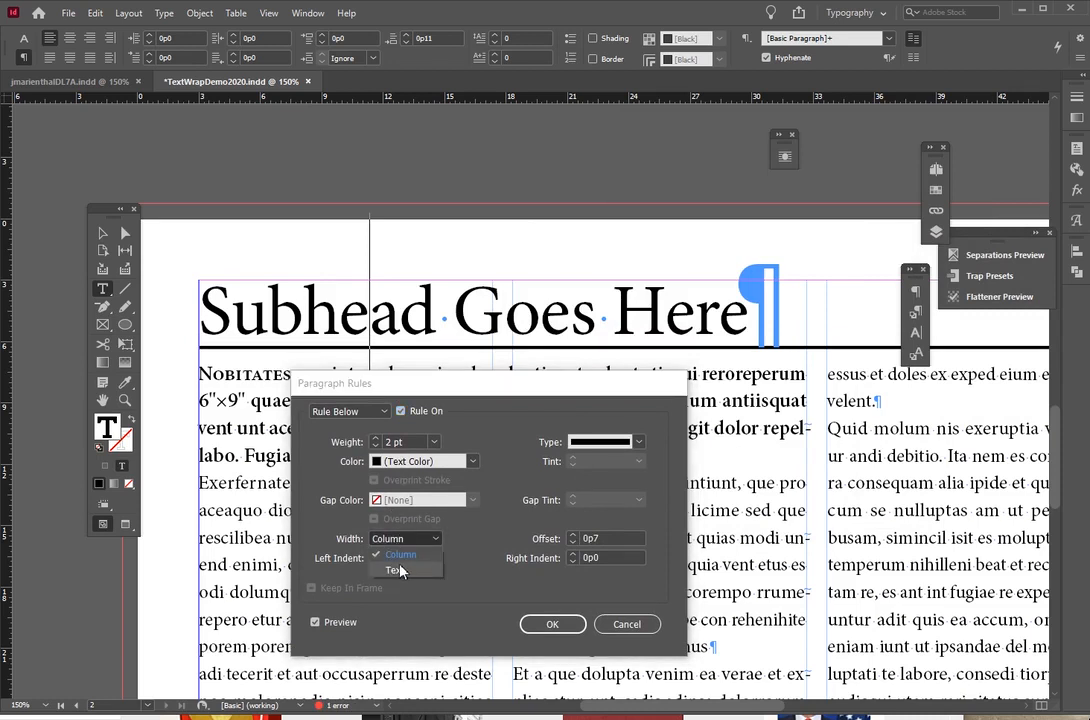
click(388, 573)
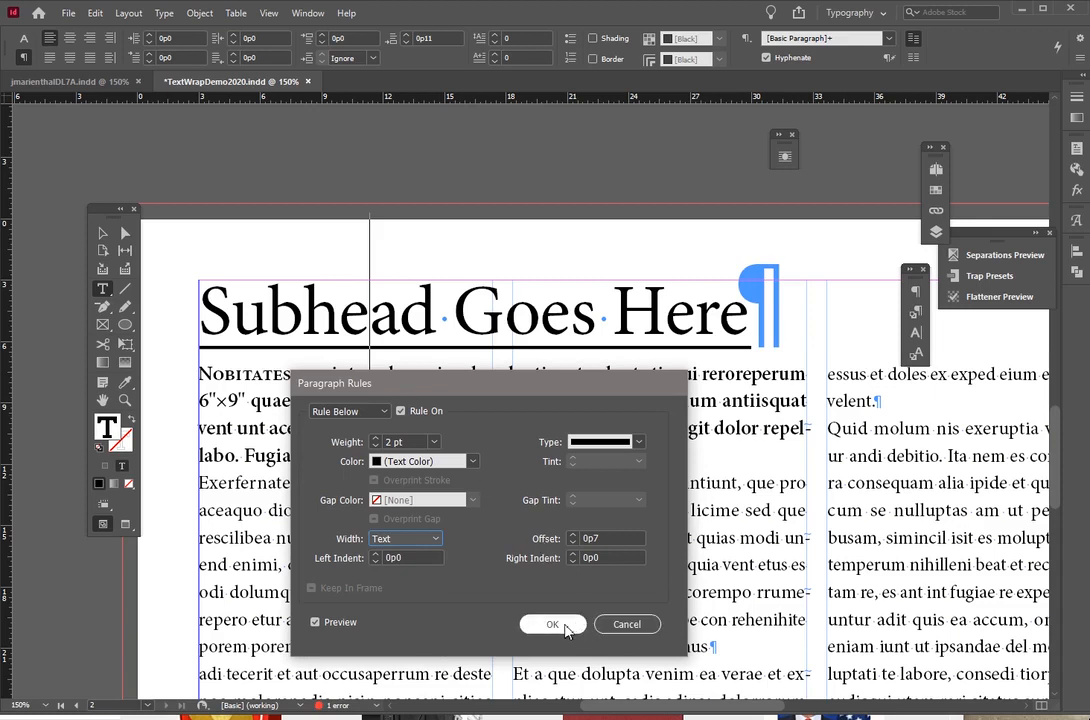
click(566, 628)
- Apply character underlining to only the word "Subhead" in the heading
click(20, 36)
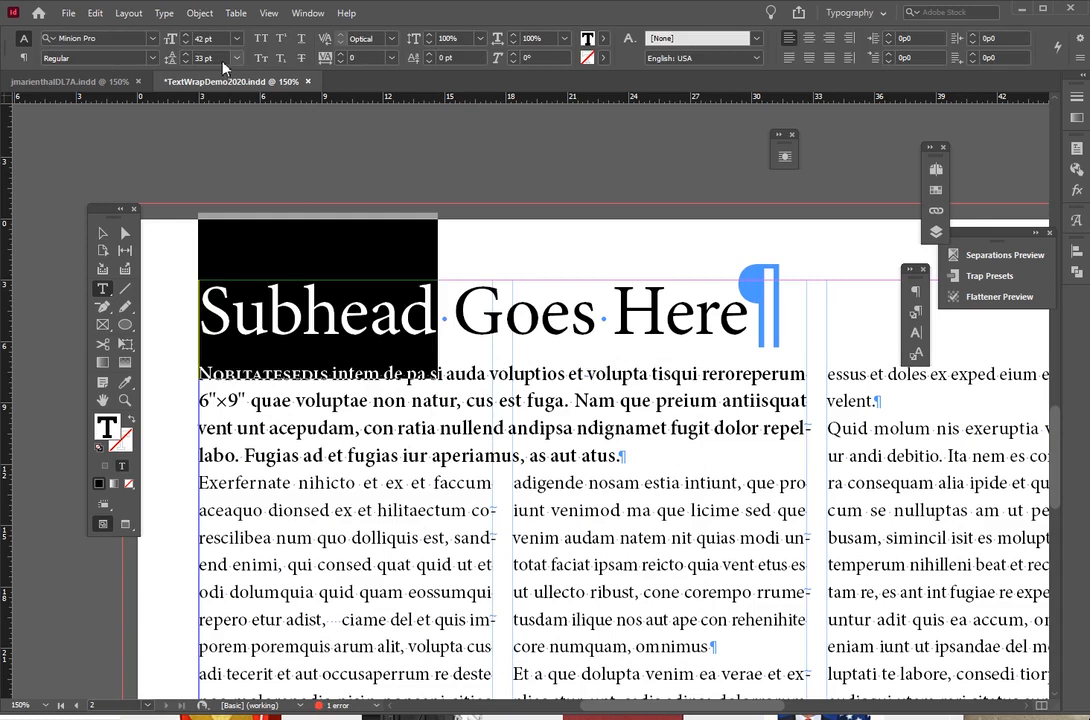
click(301, 38)
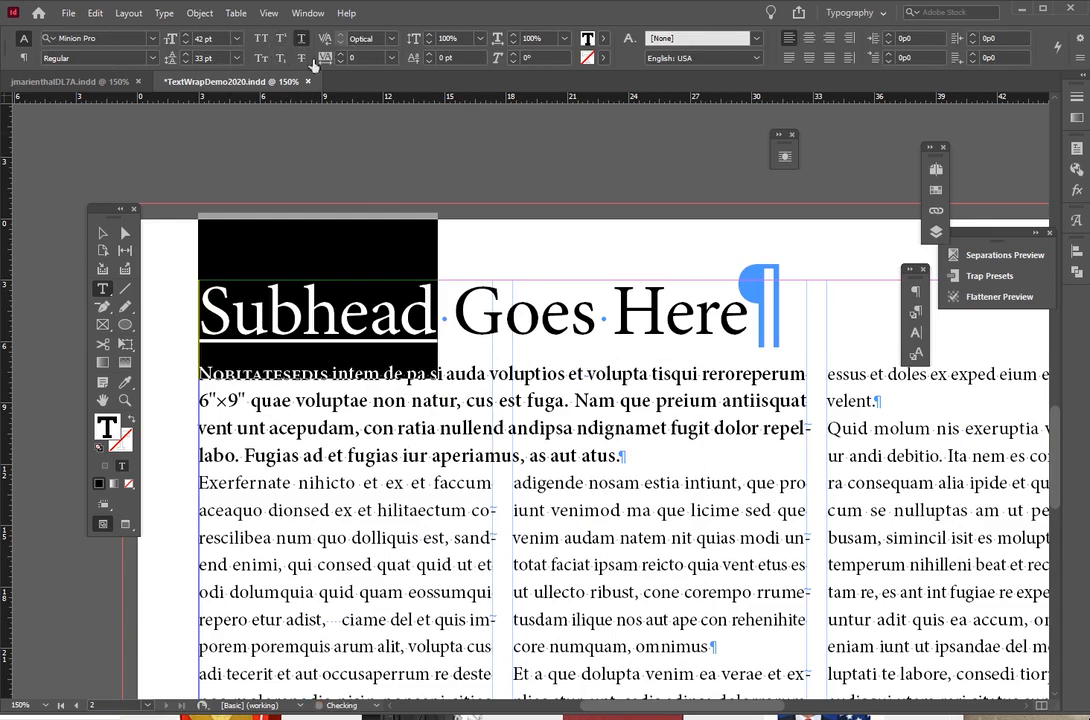
click(292, 327)
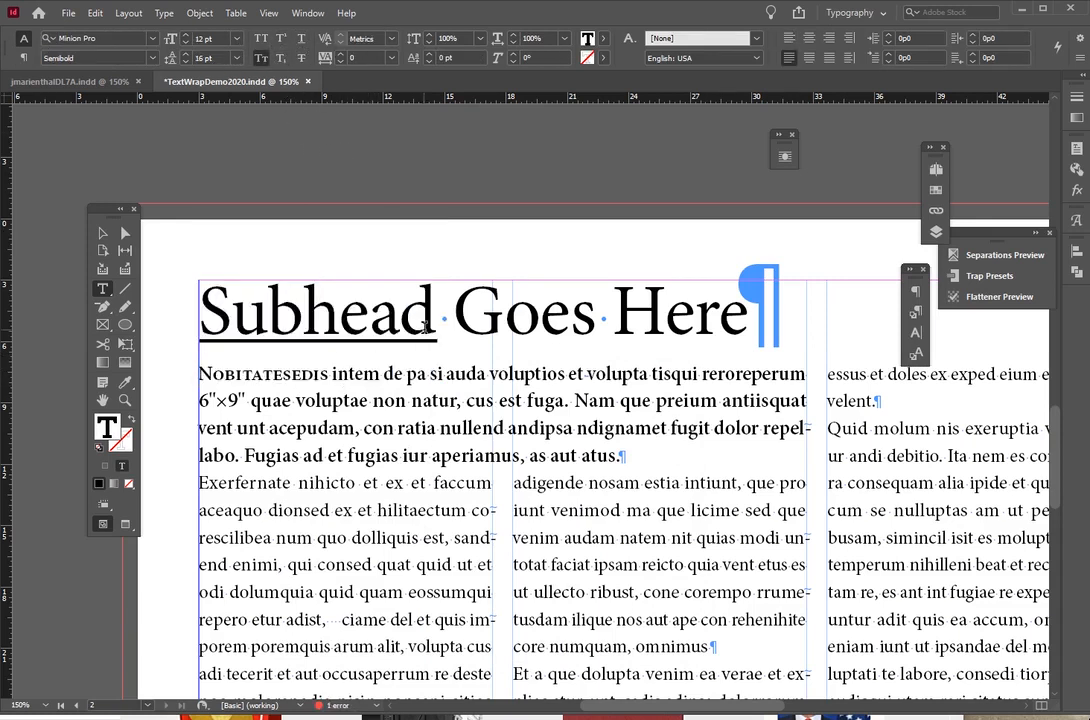
- Open the underline options for the word "Subhead", enable the preview, and compare the underline off and on
drag(436, 324, 186, 315)
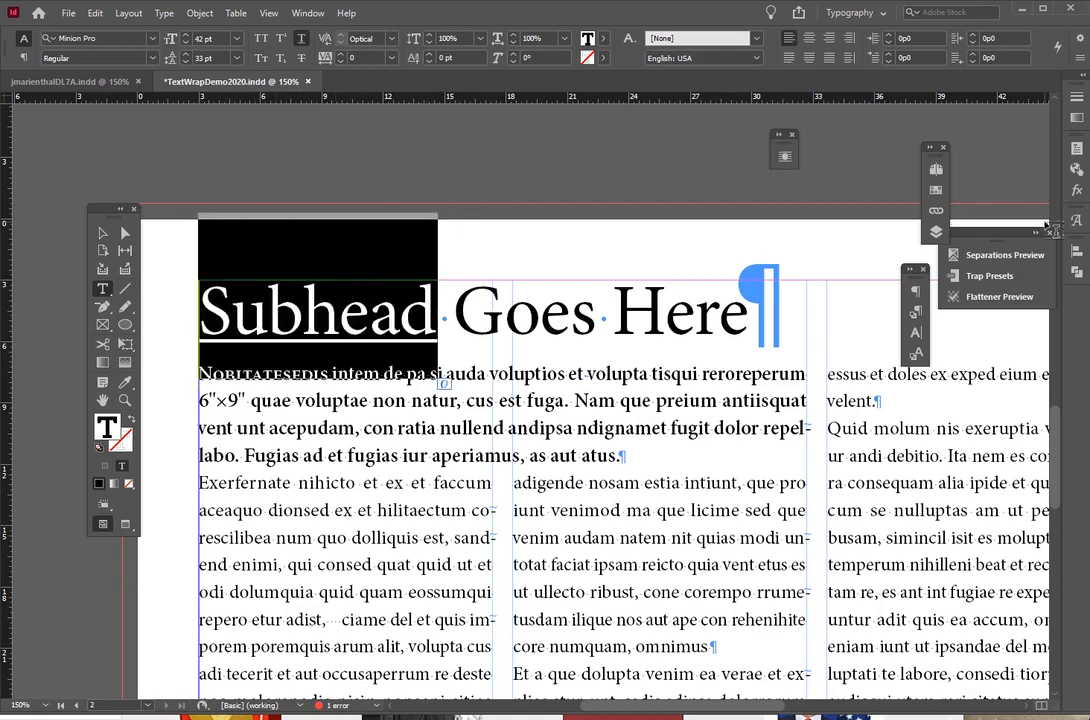
click(915, 333)
click(892, 287)
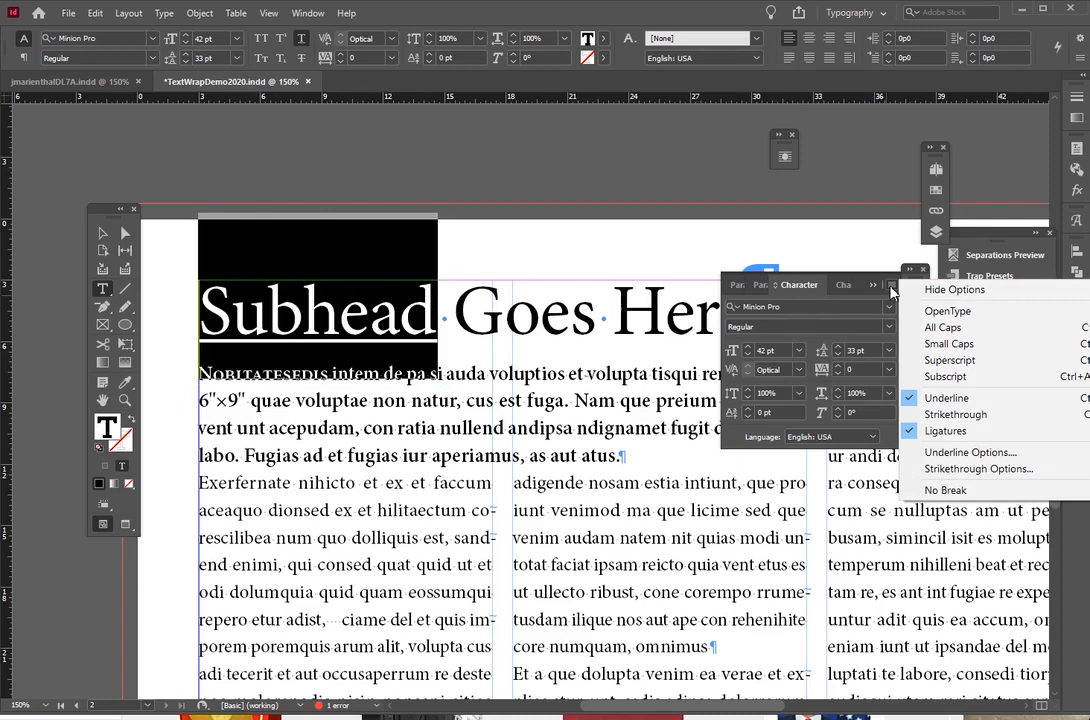
click(970, 452)
drag(467, 278, 575, 162)
click(512, 203)
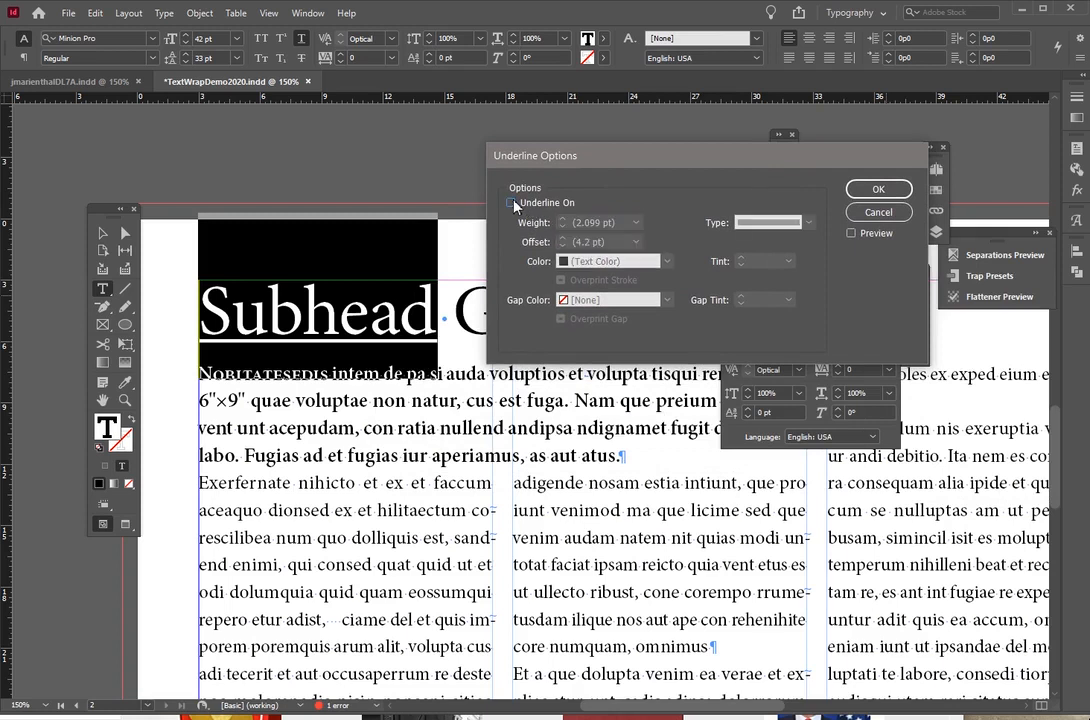
click(511, 204)
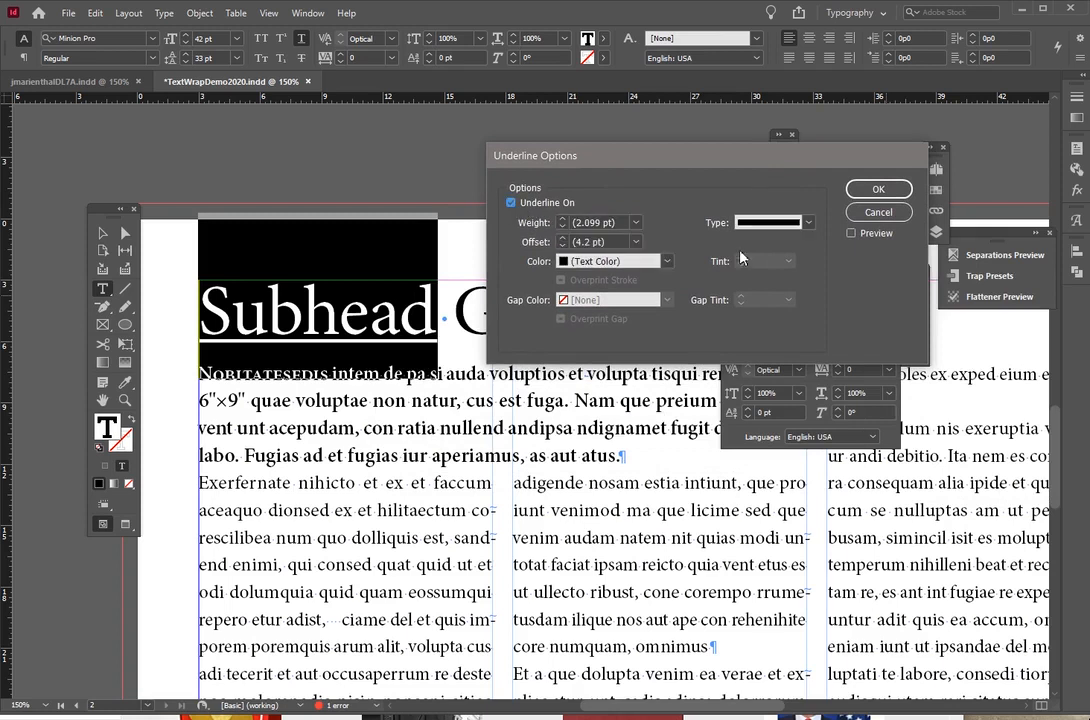
click(849, 233)
click(512, 203)
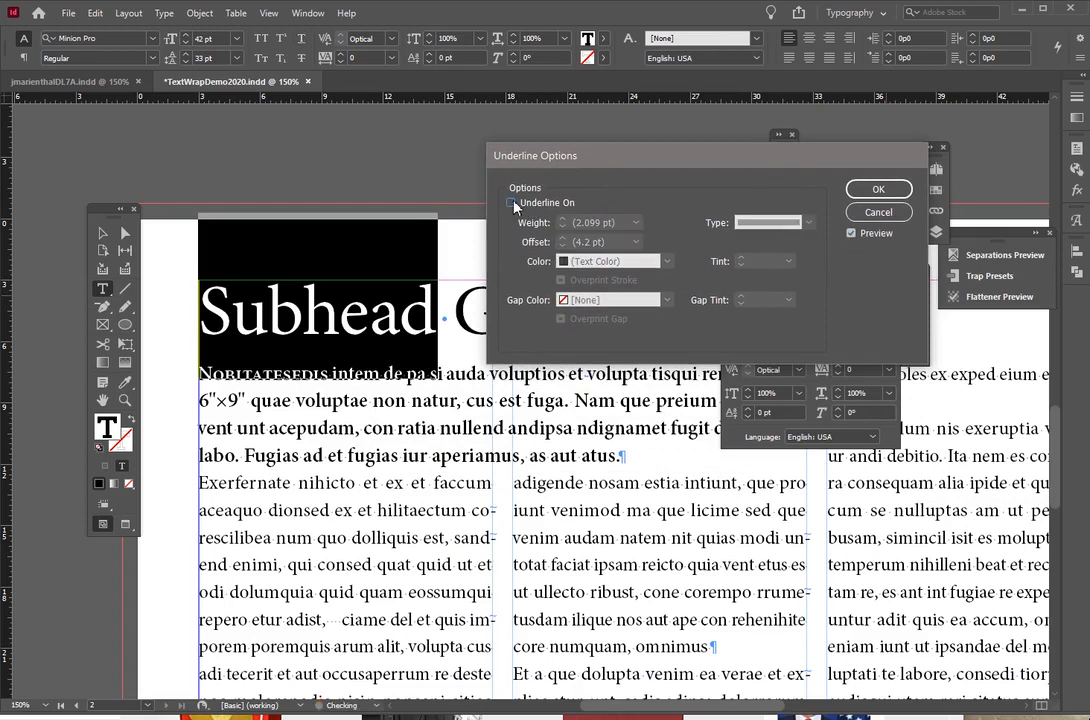
click(512, 203)
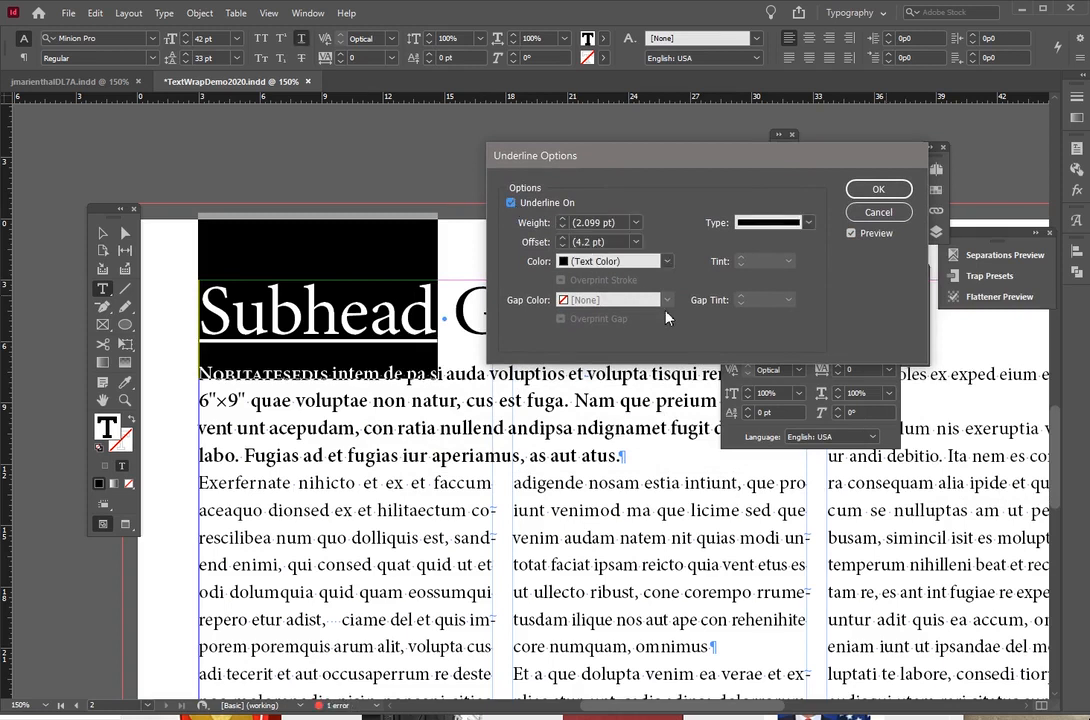
- Set the underline weight to 3 pt and its offset to 10 pt for the word "Subhead"
click(598, 242)
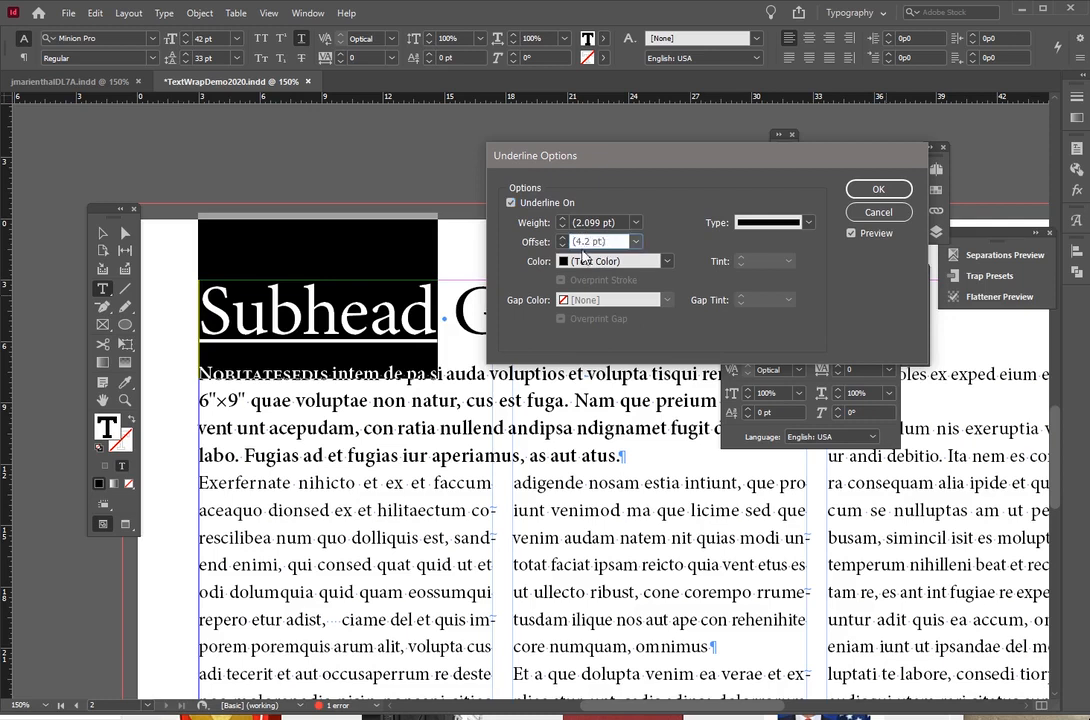
click(562, 219)
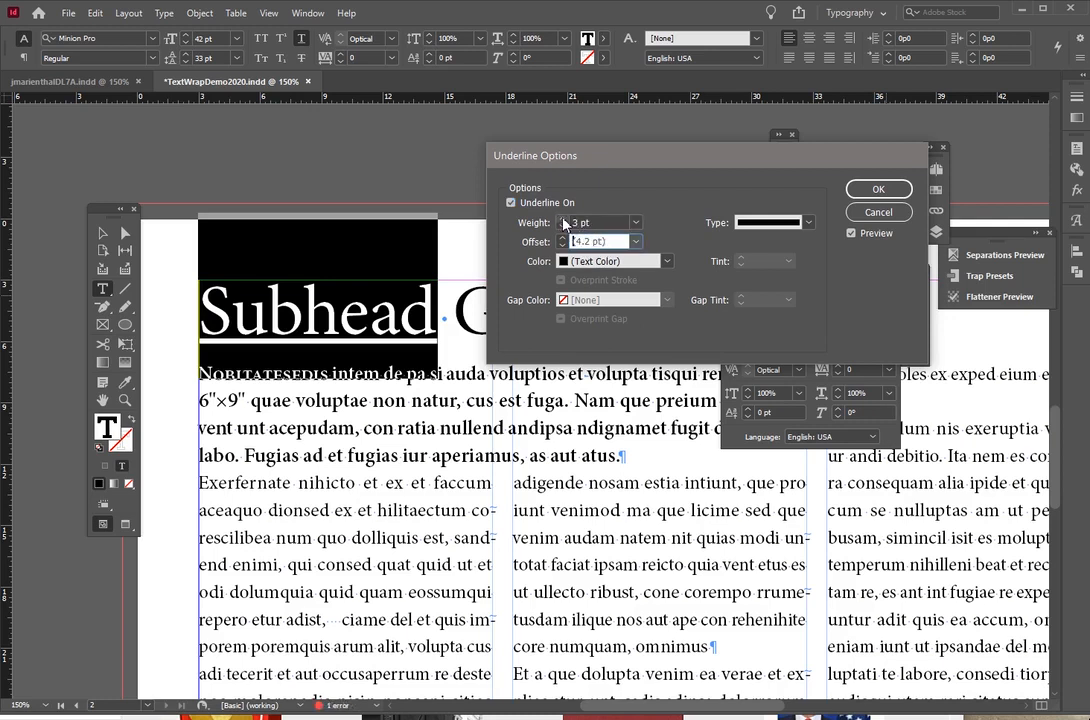
click(564, 240)
click(563, 239)
click(563, 239)
click(563, 239)
click(563, 239)
- Color the underline C=15 M=100 Y=100 K=0 and accept the underline options
click(612, 261)
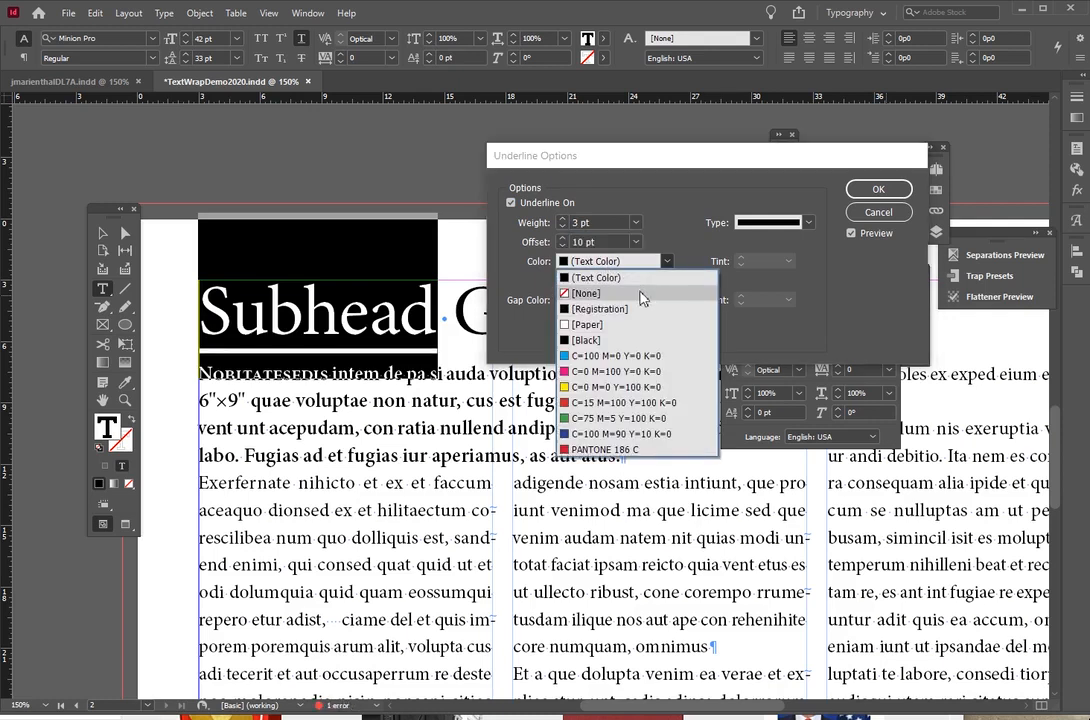
click(603, 402)
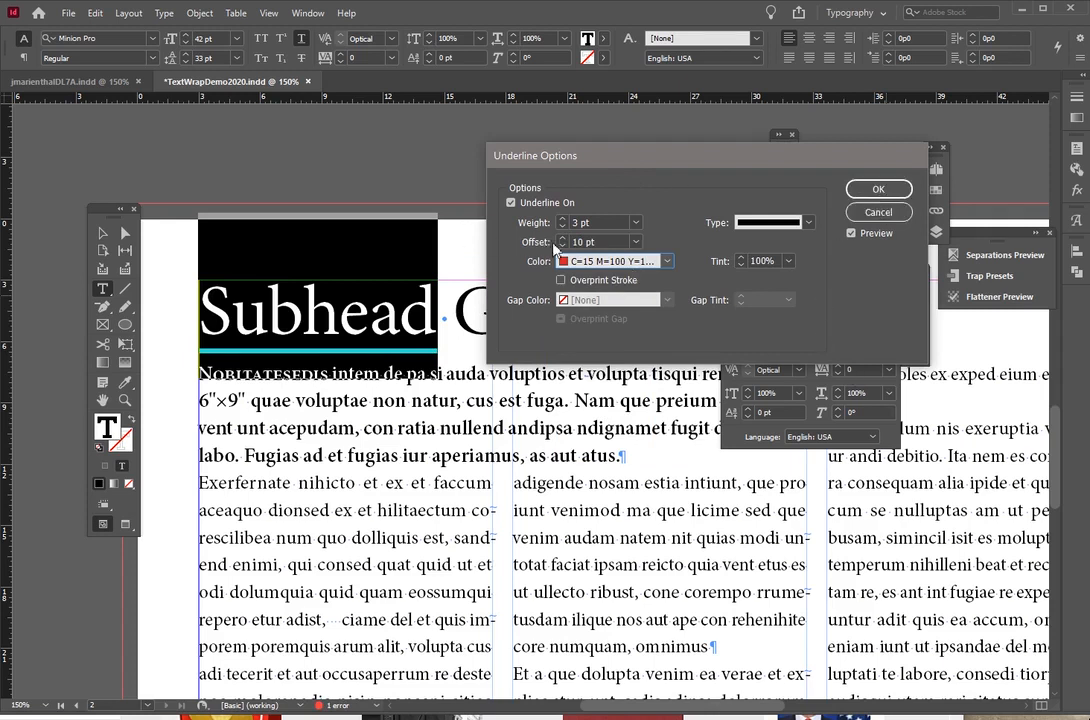
click(872, 190)
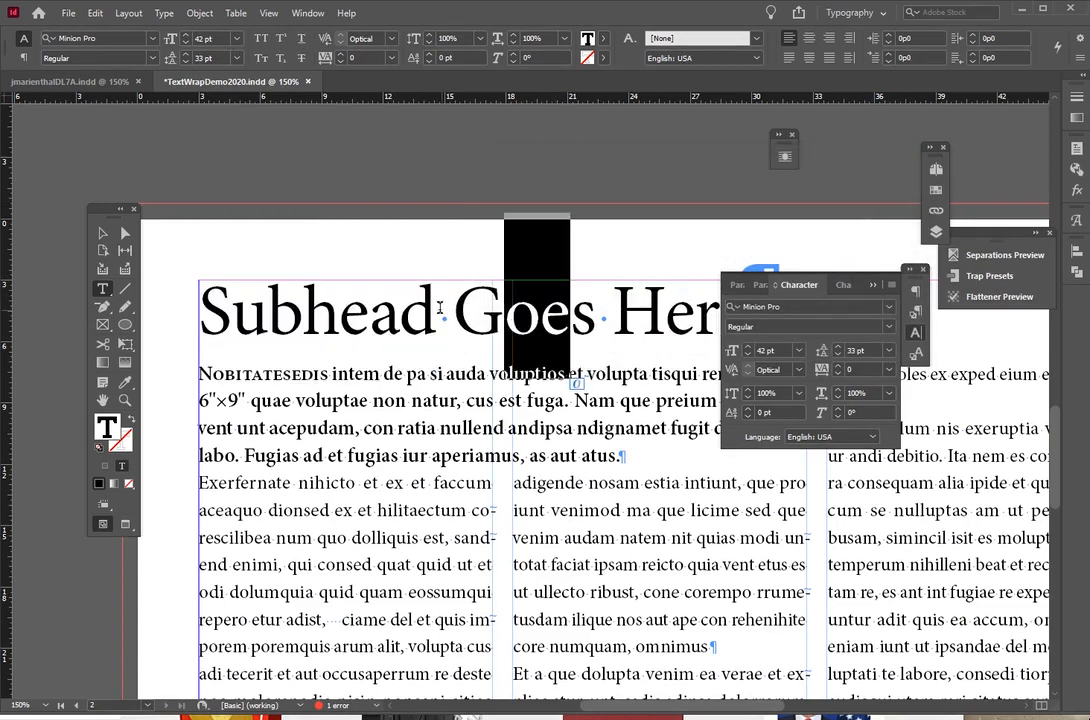
- Change "Subhead" to "Subheading" in the heading and underline the whole word
click(439, 308)
text(ing)
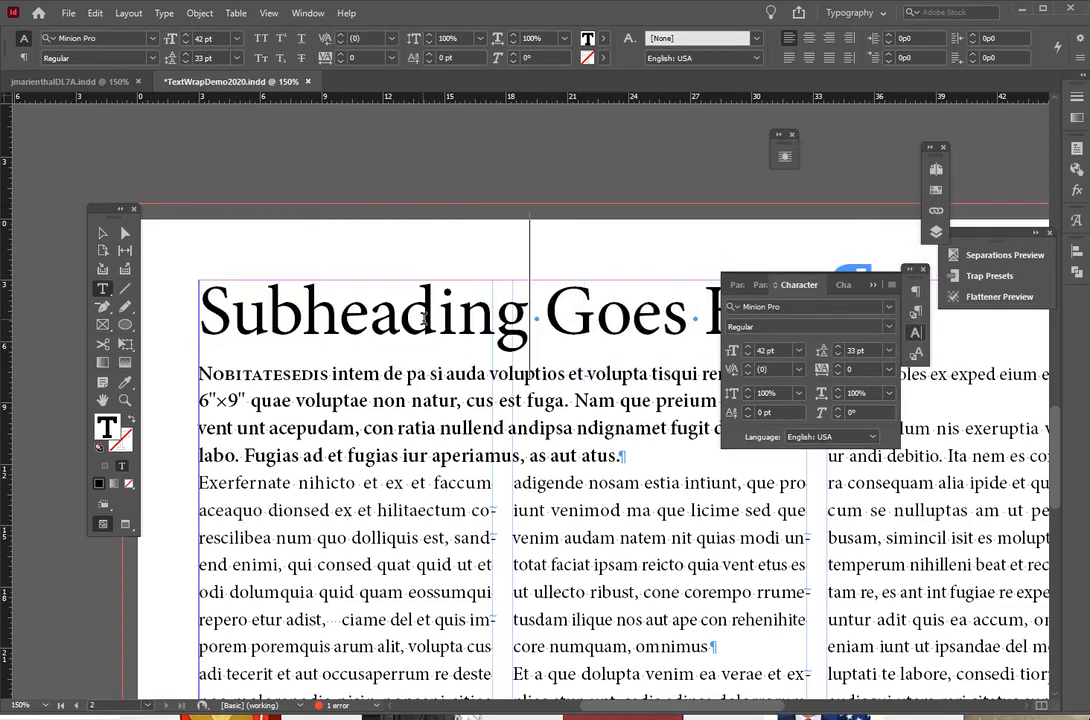
drag(520, 318, 241, 121)
click(457, 310)
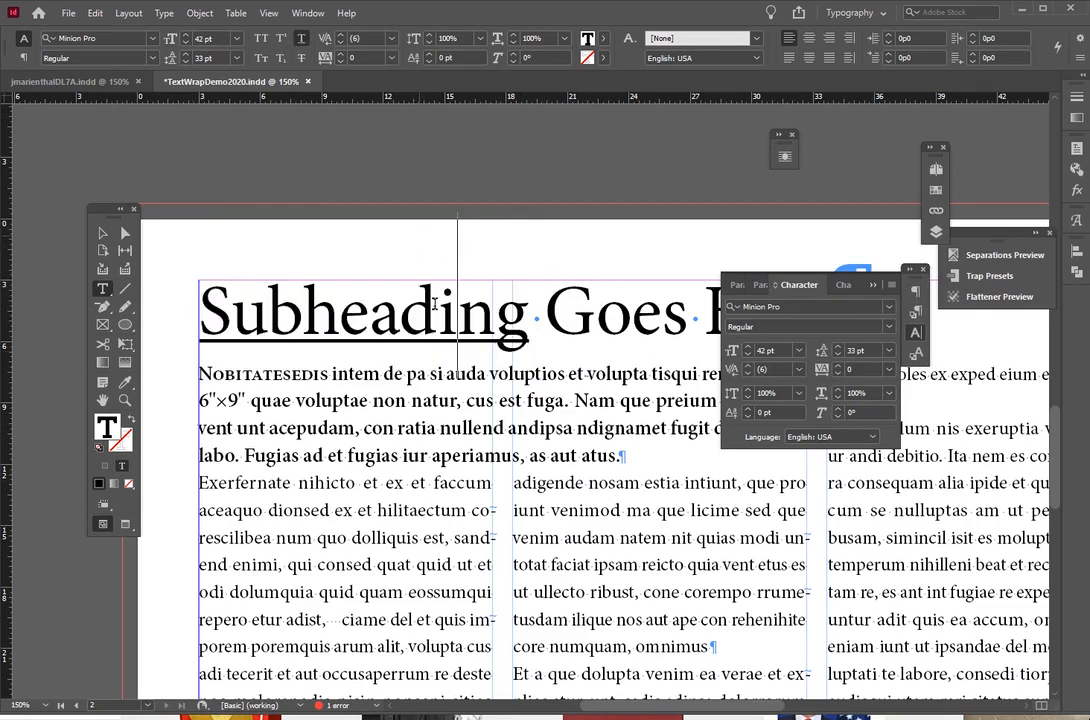
drag(530, 323, 307, 311)
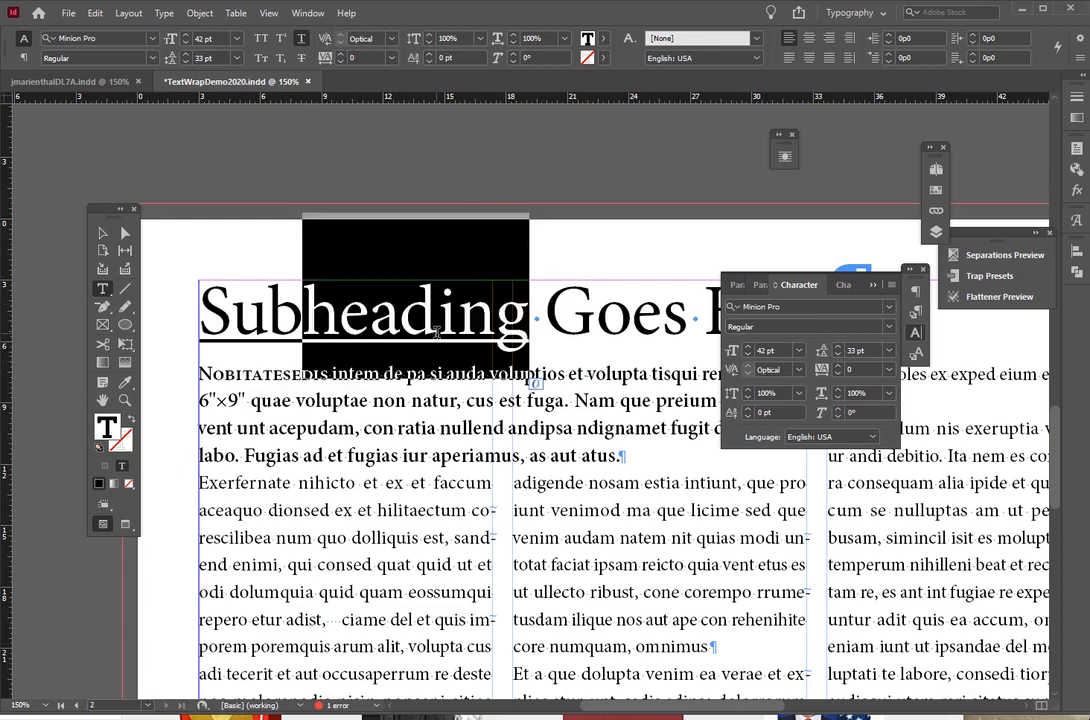
click(528, 333)
drag(528, 333, 367, 323)
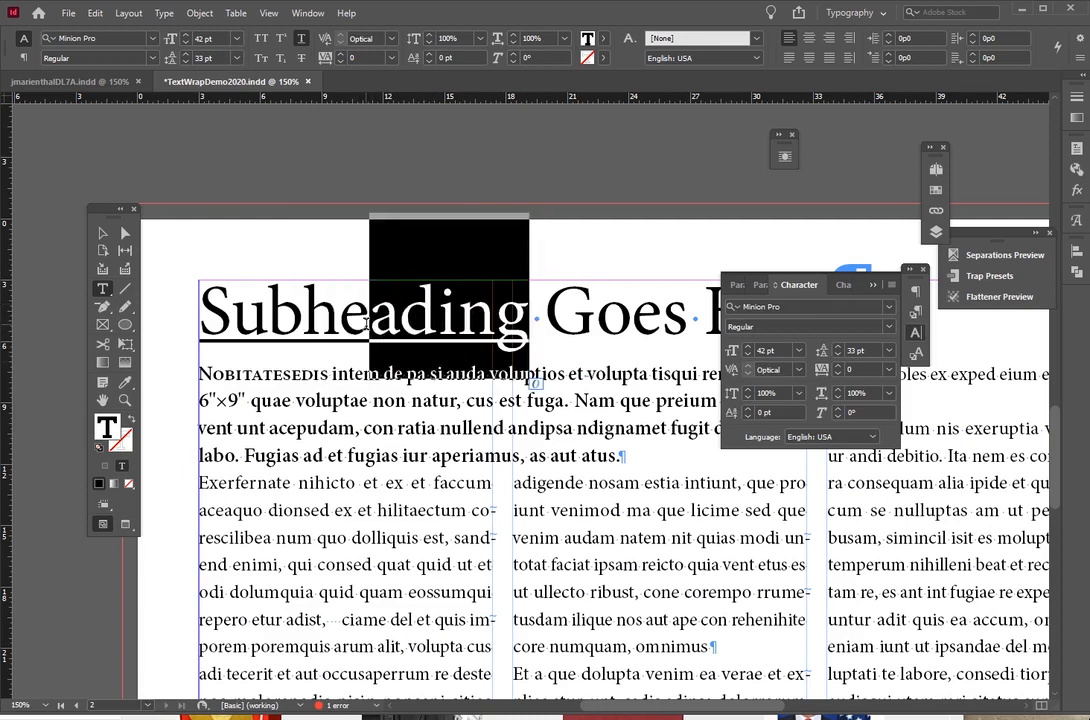
click(457, 318)
drag(540, 333, 281, 318)
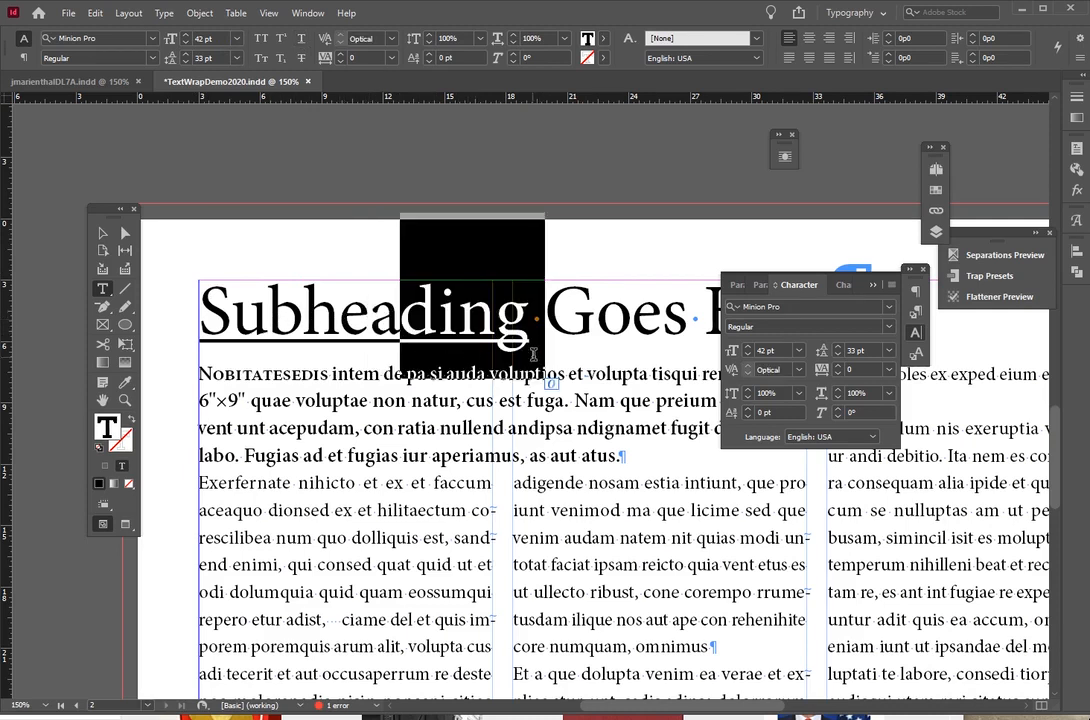
drag(533, 353, 452, 323)
- Increase the underline offset of the word "Subheading" to move the line farther below the baseline, and accept the underline options
drag(531, 322, 52, 320)
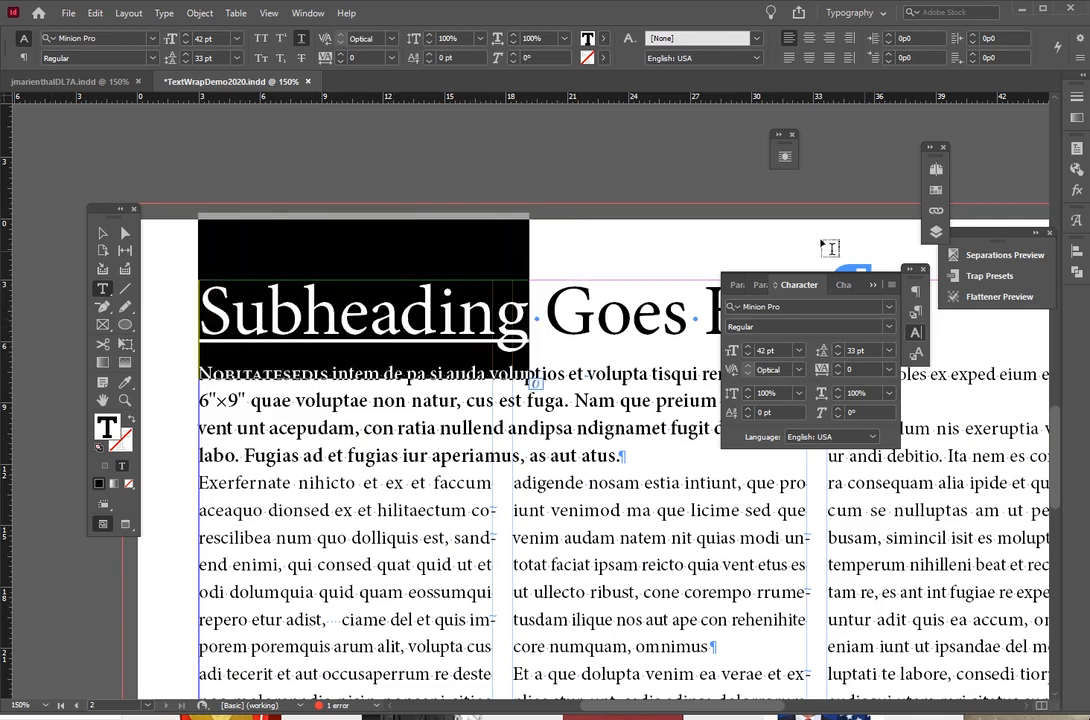
click(891, 285)
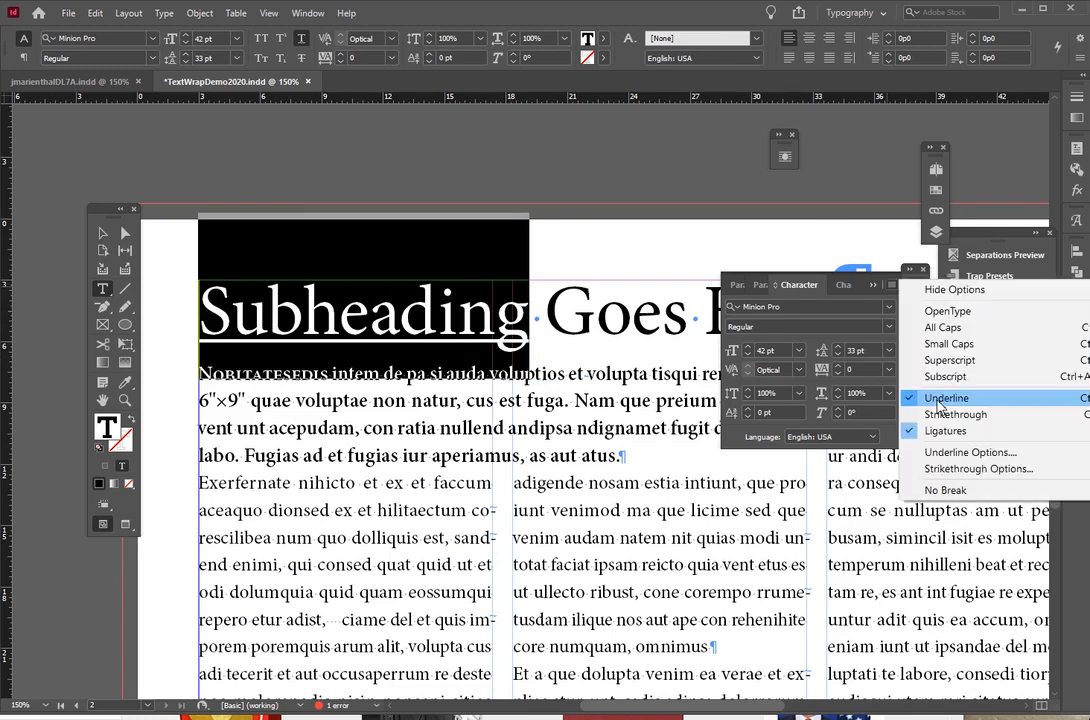
click(958, 455)
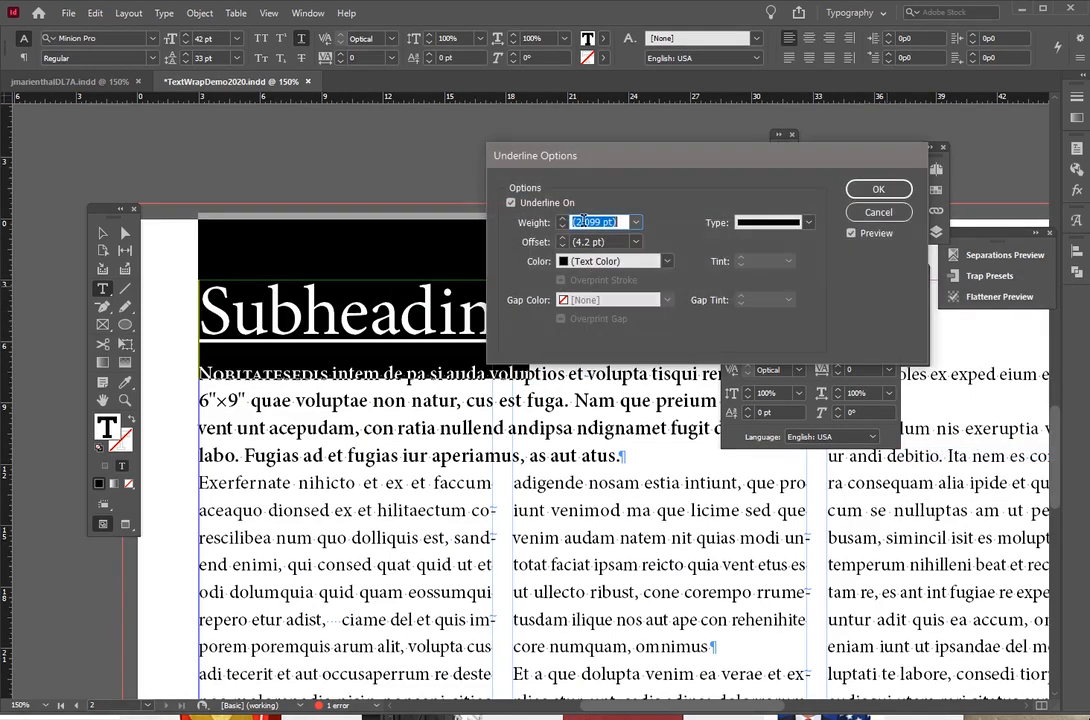
drag(565, 244, 703, 249)
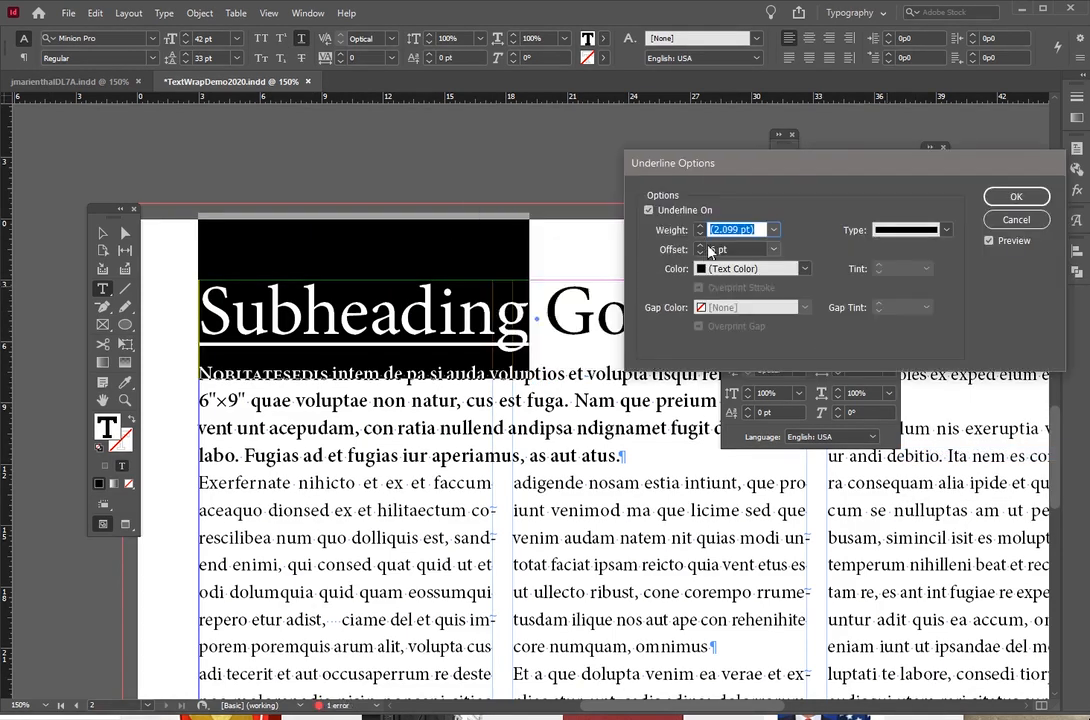
click(701, 246)
click(701, 246)
click(701, 246)
click(701, 246)
click(701, 246)
click(701, 246)
click(701, 246)
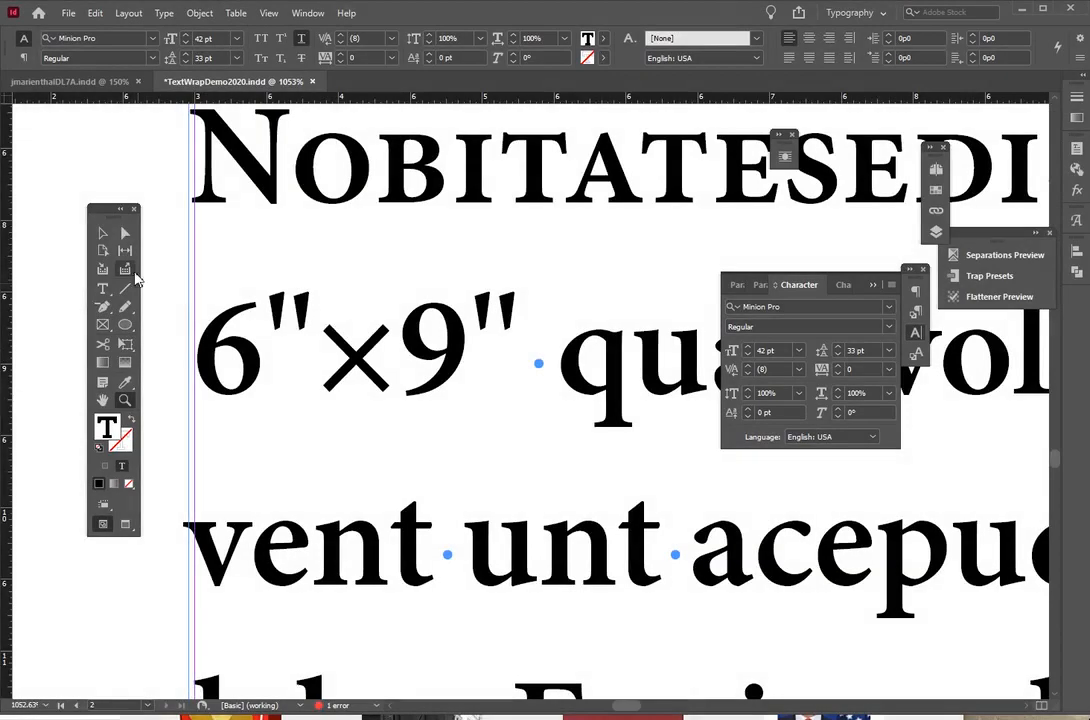
- Try replacing the multiplication sign in the 6"×9" dimension with a lowercase x, and undo the replacement
drag(100, 208, 58, 135)
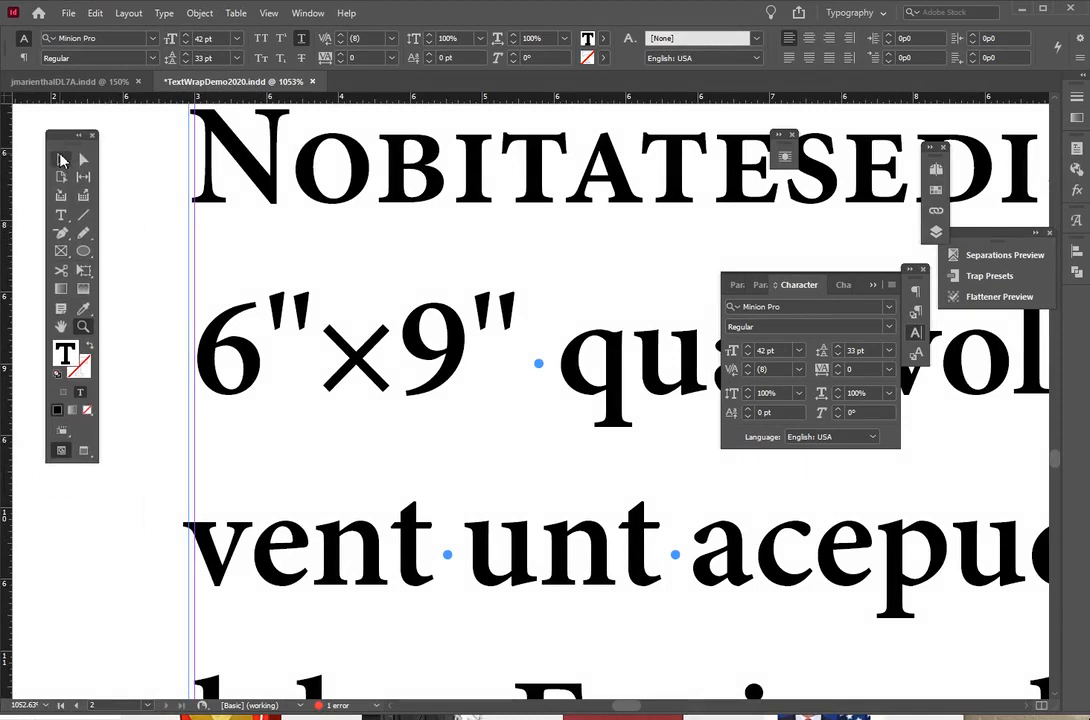
click(61, 160)
click(60, 216)
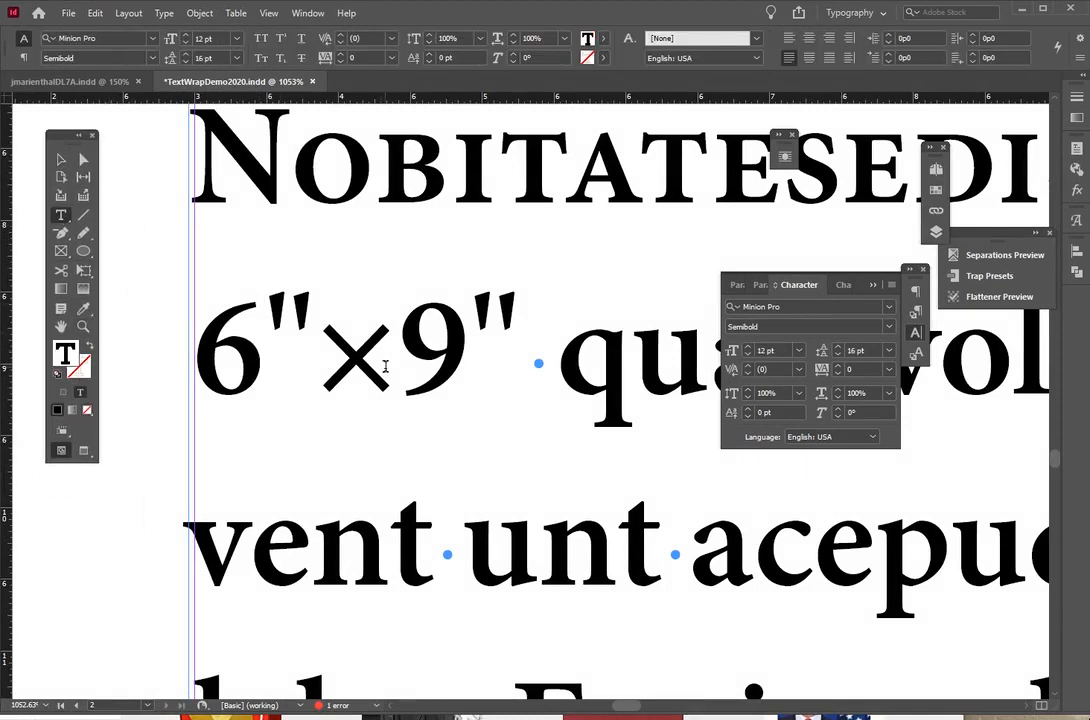
drag(384, 365, 283, 340)
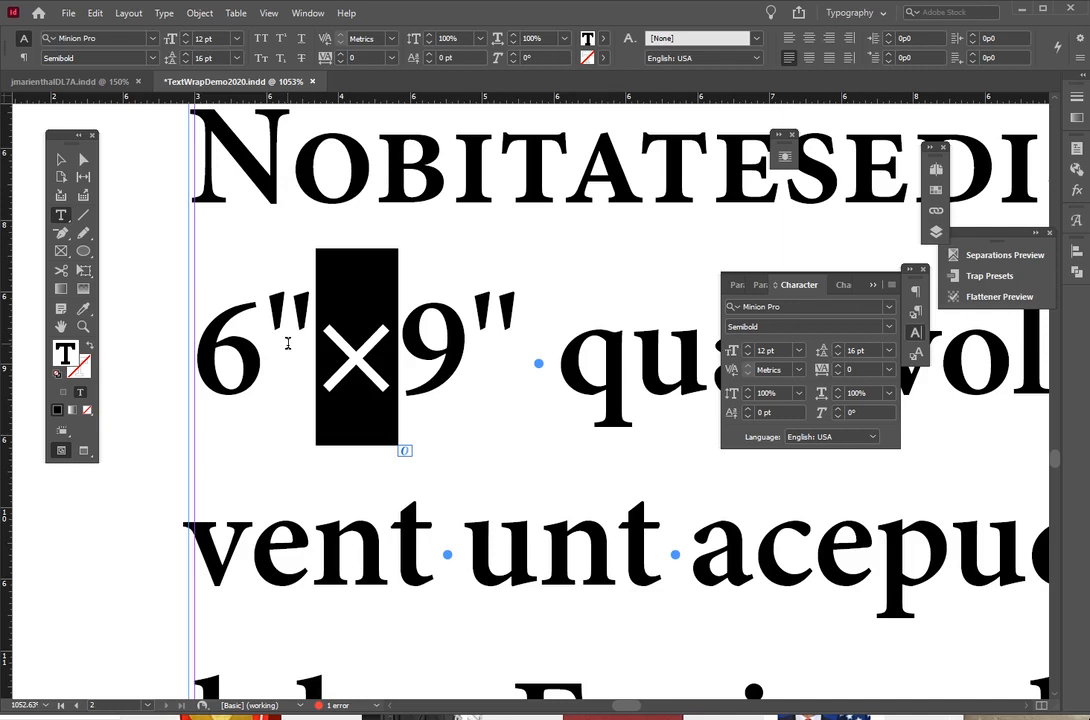
text(x)
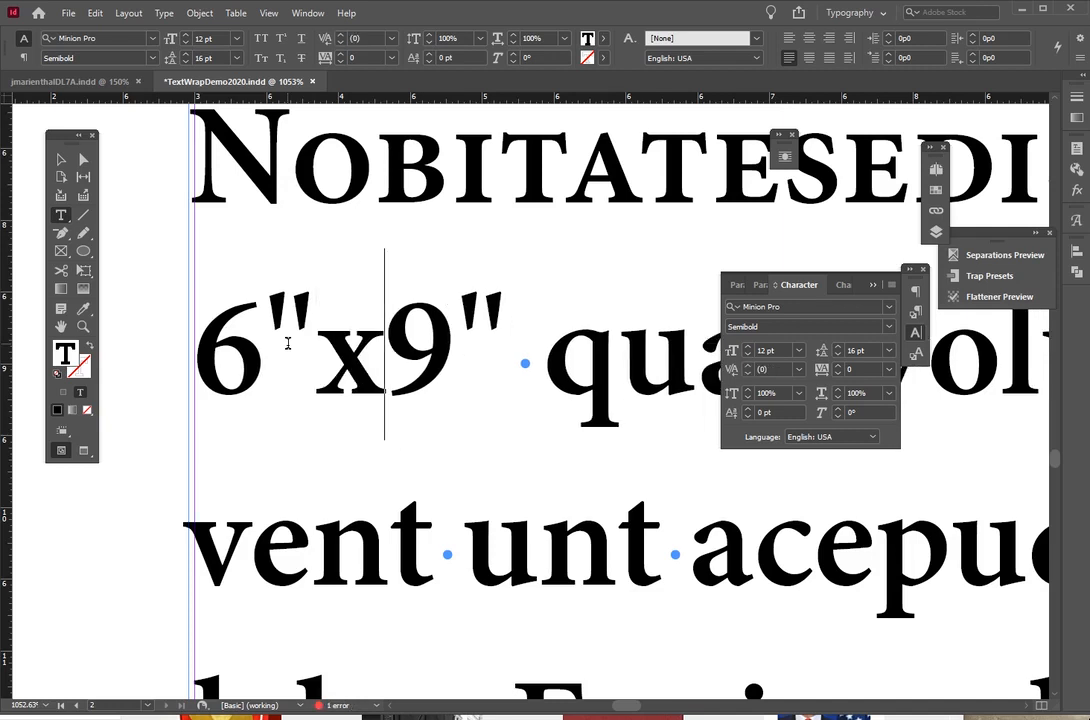
key(ctrl+z)
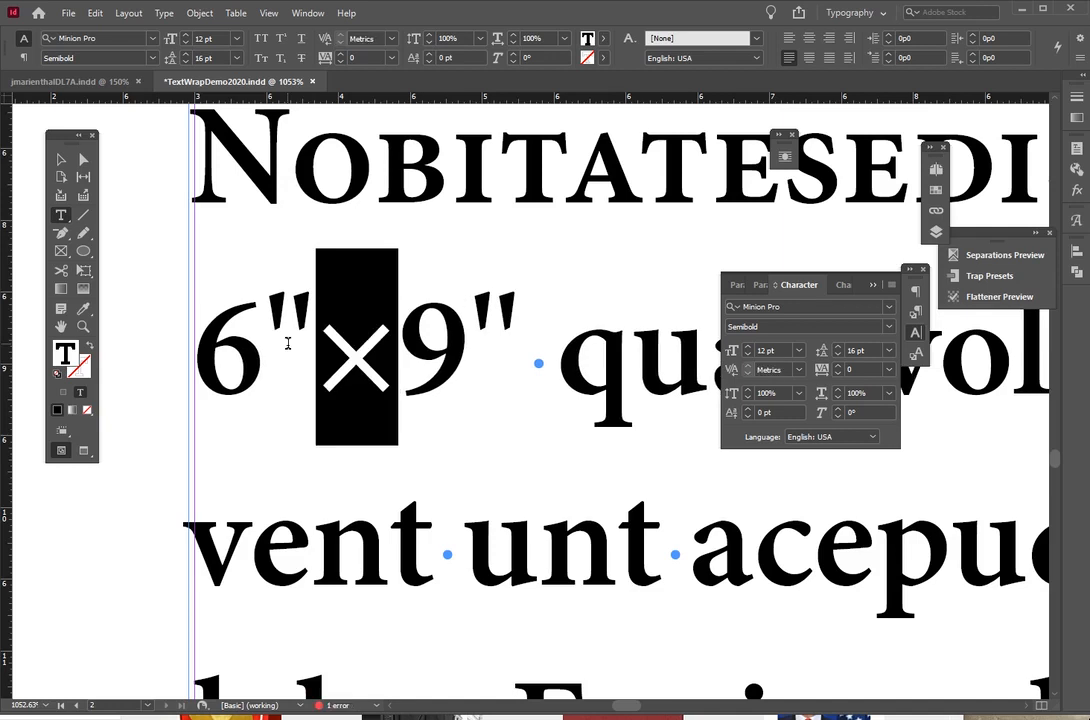
- Place the insertion point after the 6 in 6"×9" and turn off Use Typographer's Quotes in the Type preferences
drag(272, 308, 286, 309)
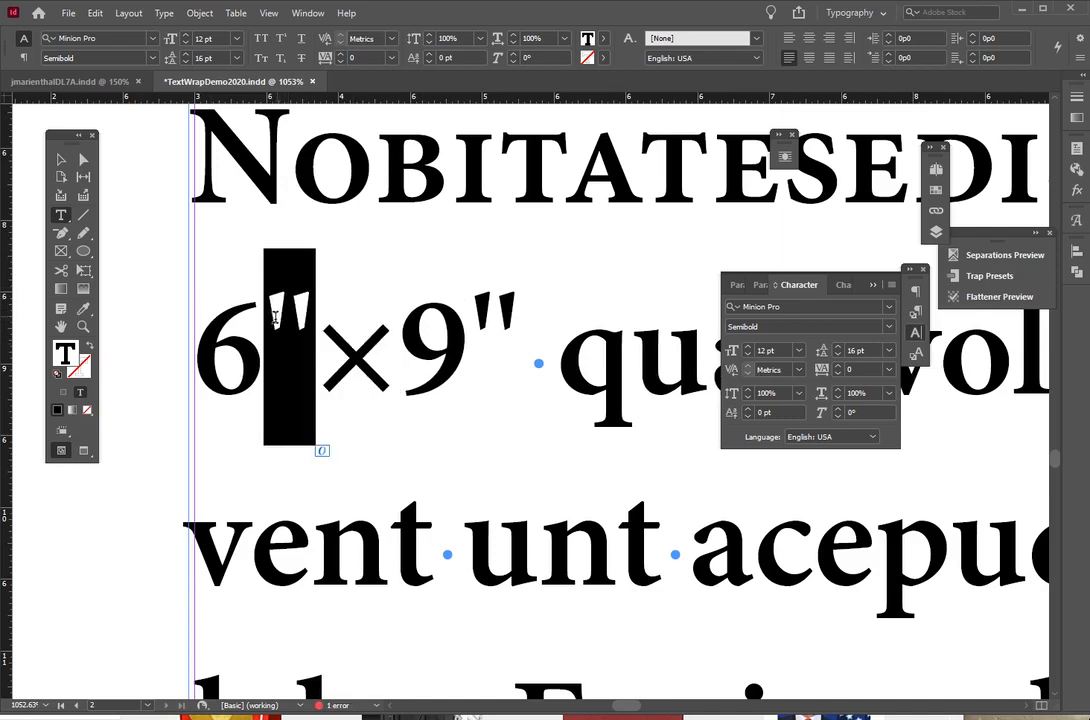
click(275, 318)
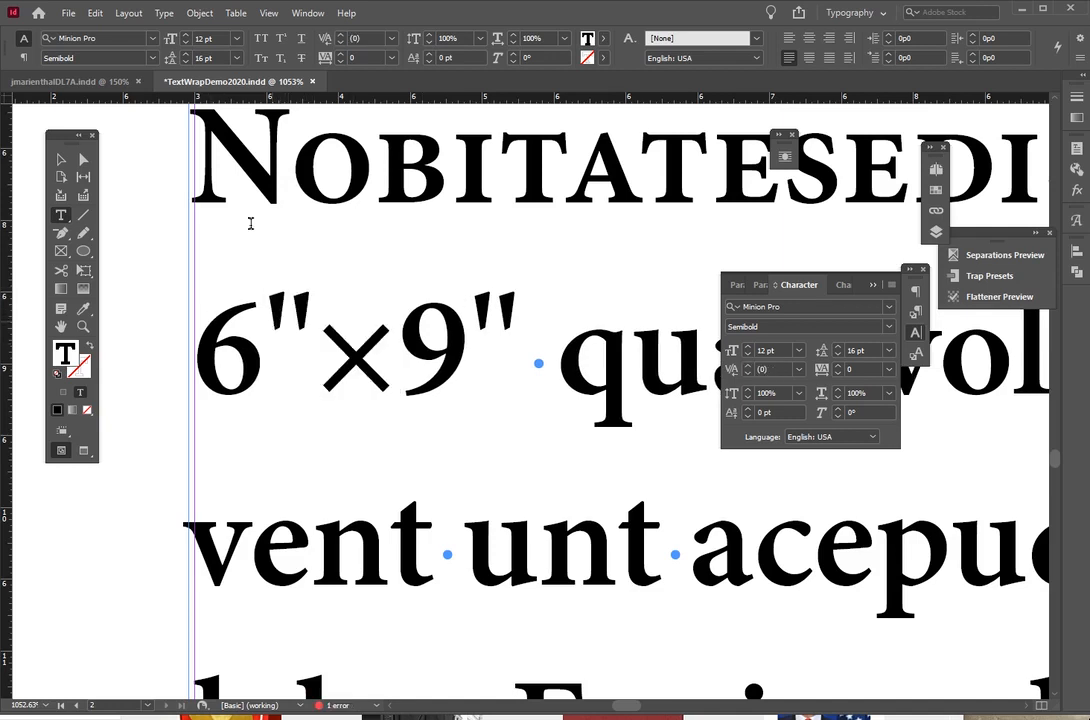
click(95, 13)
mouse_move(200, 606)
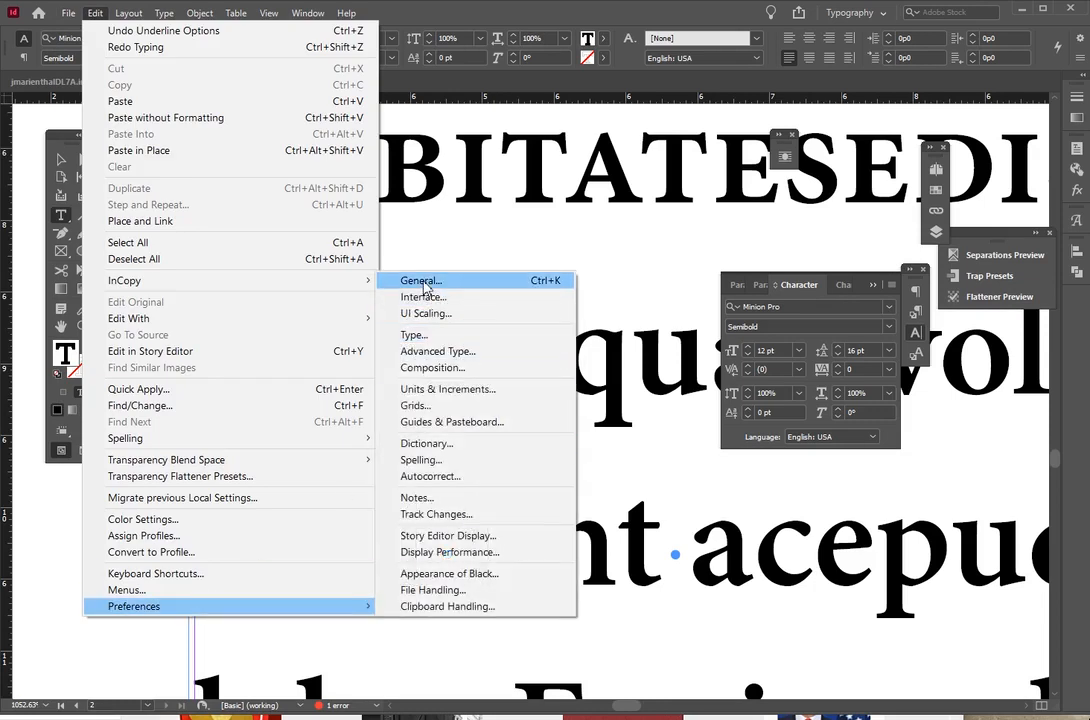
click(414, 335)
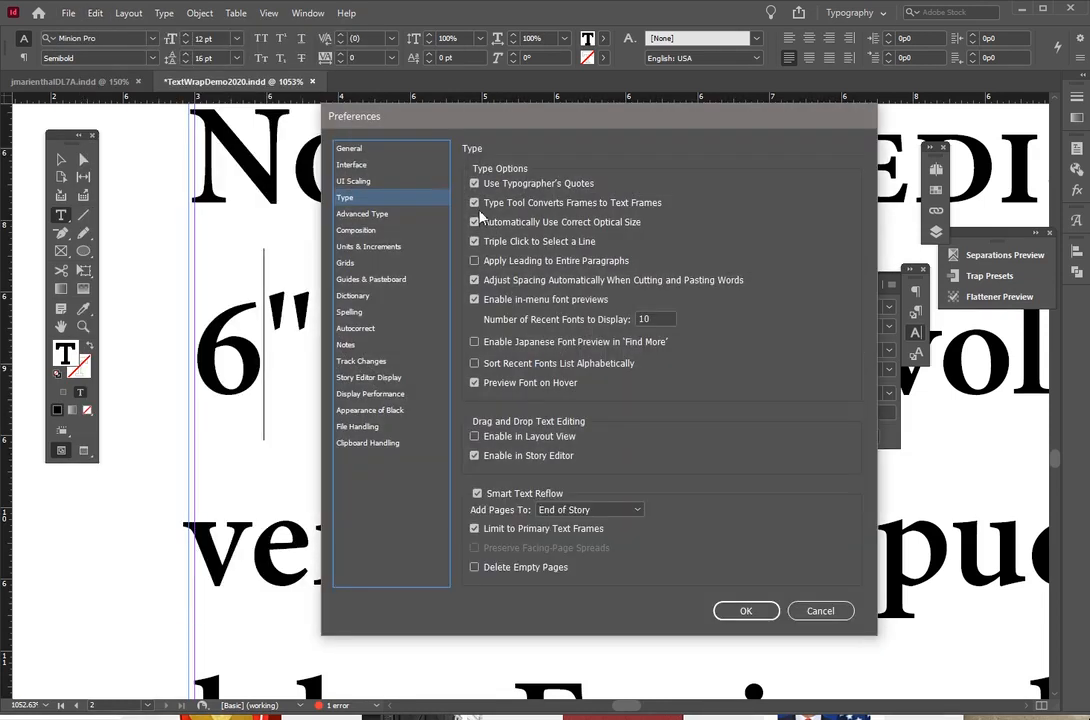
drag(426, 122, 644, 126)
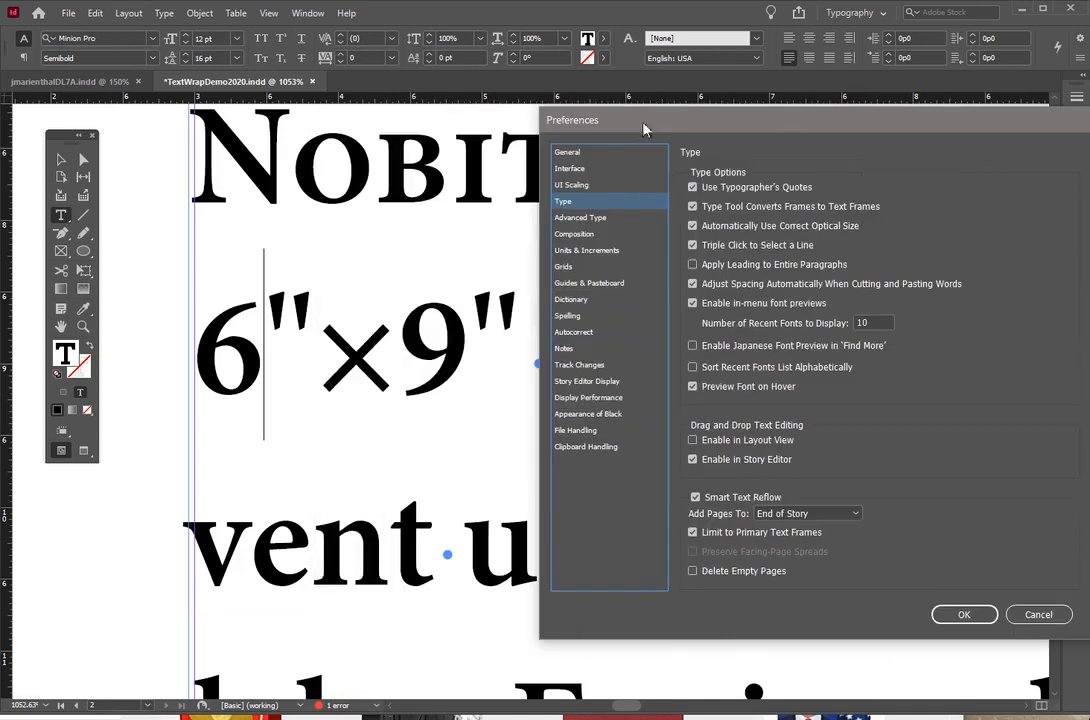
click(692, 187)
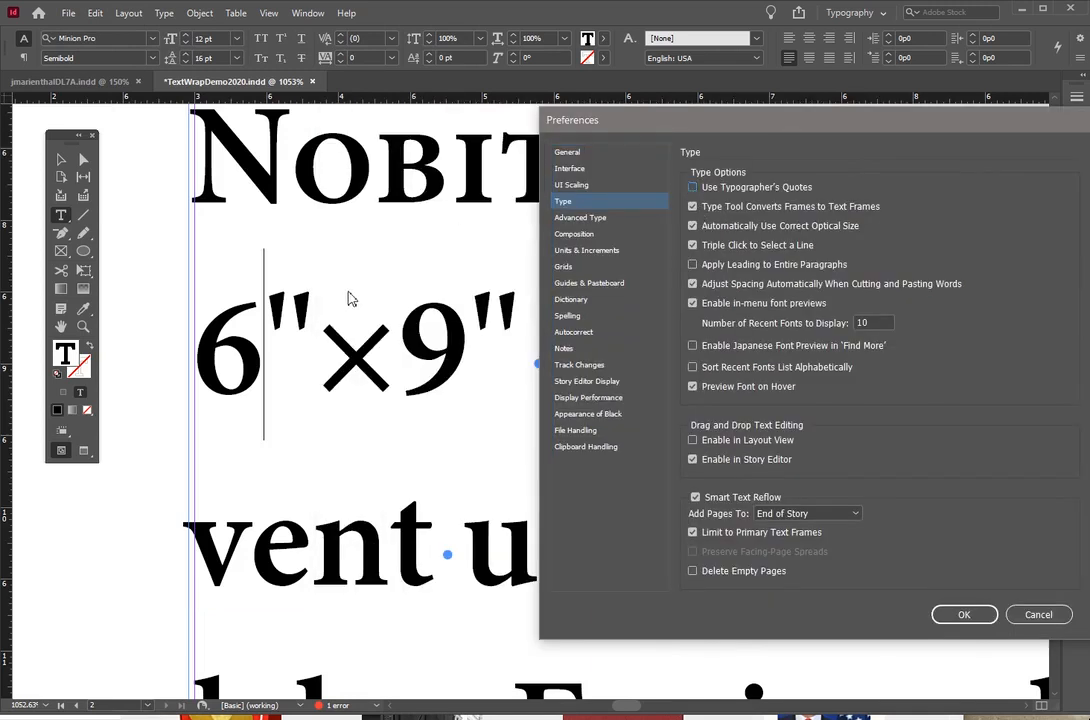
click(964, 614)
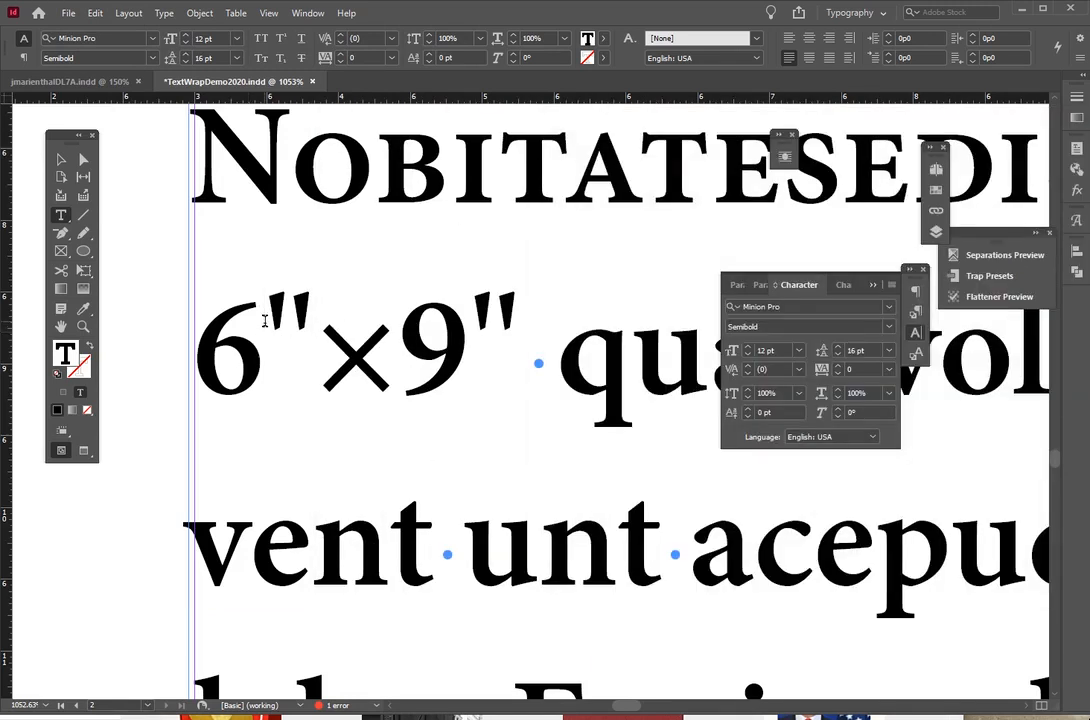
- Try an extra straight inch mark after the 6 in the dimension, and delete it
text(")
drag(305, 311, 285, 311)
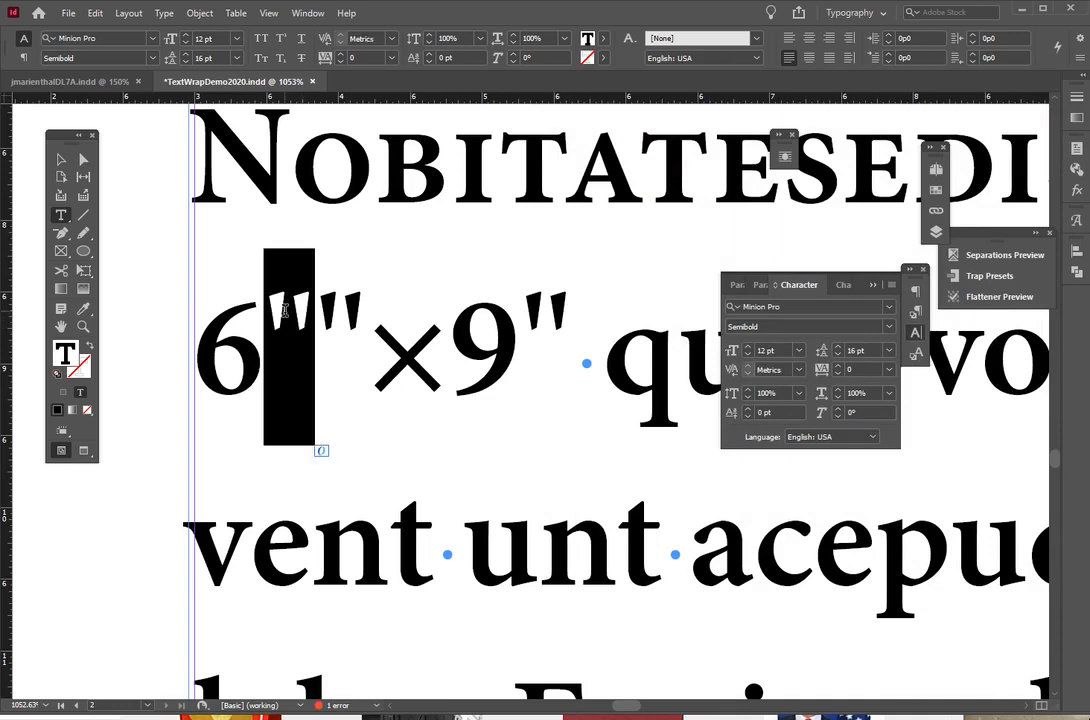
key(BackSpace)
- Turn Use Typographer's Quotes back on in the Type preferences
click(80, 14)
click(95, 13)
click(95, 13)
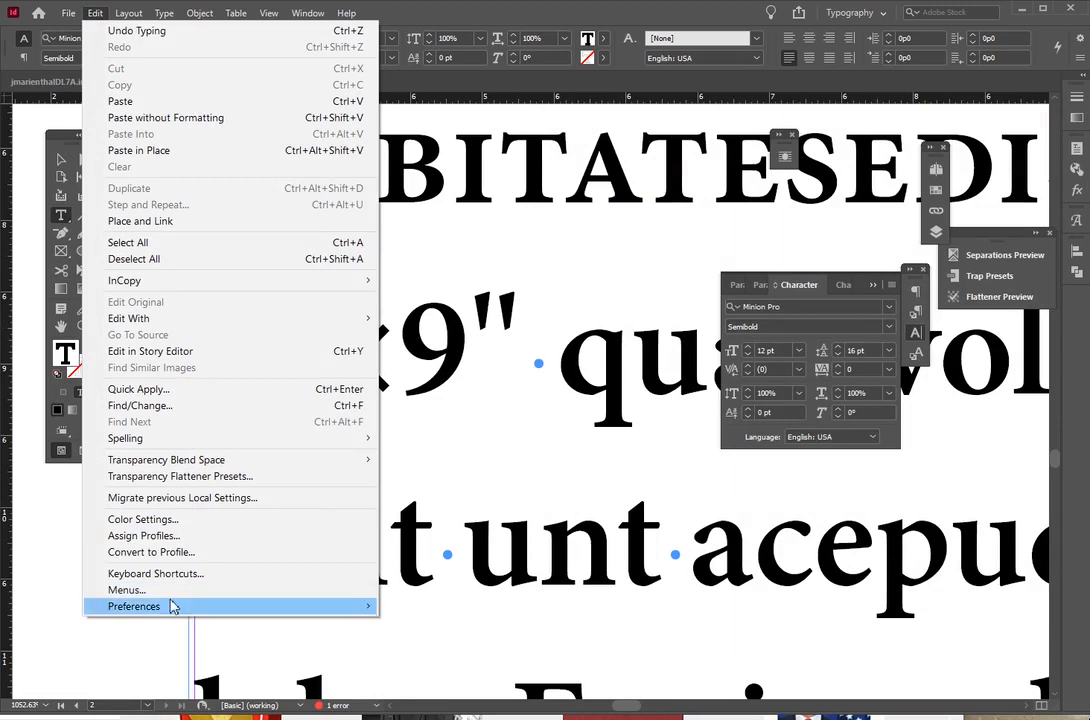
mouse_move(172, 607)
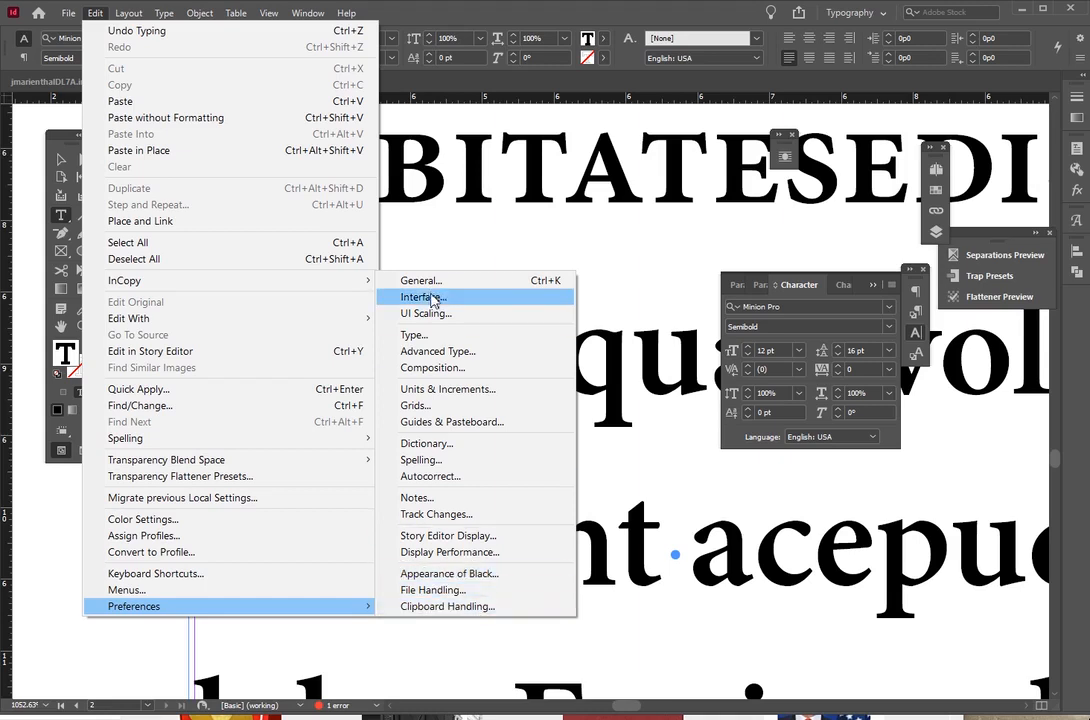
click(432, 336)
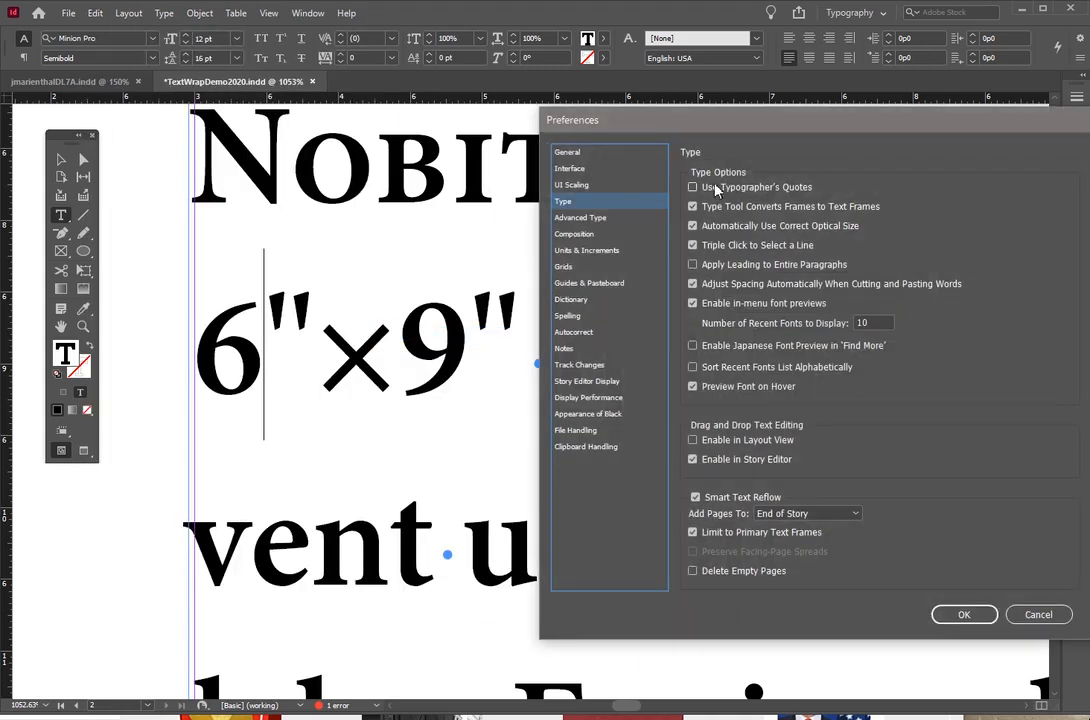
click(693, 187)
click(966, 615)
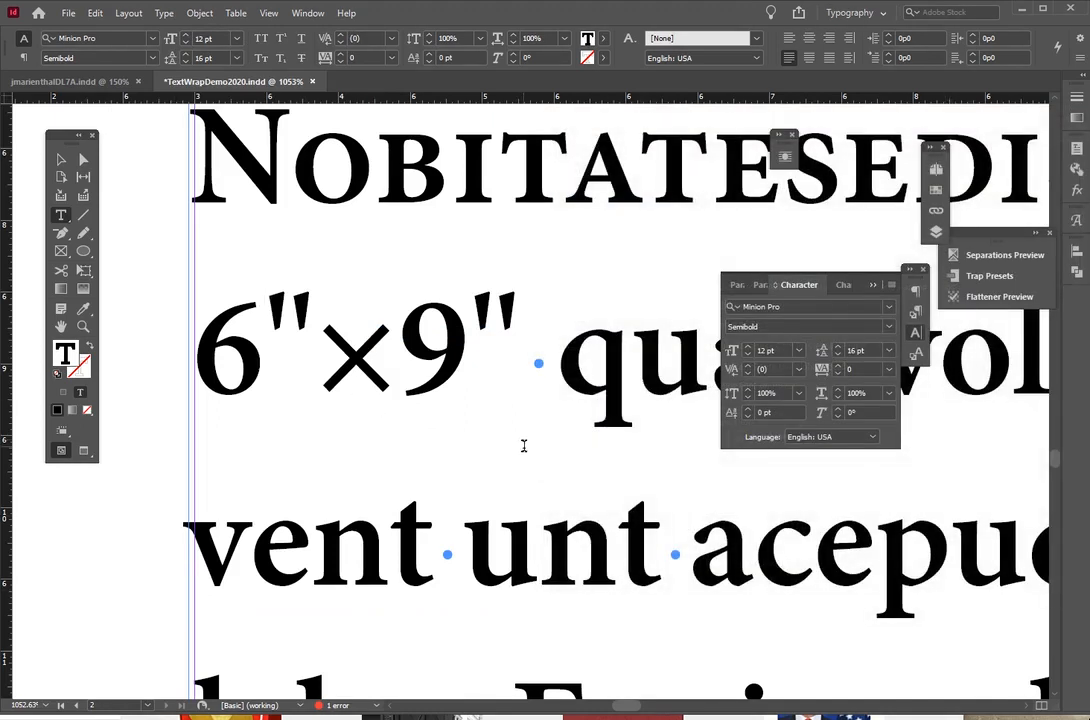
- Insert a comparison dimension 6”x9” with curly quotes and a letter x before the original 6"×9"
text(")
drag(313, 306, 271, 307)
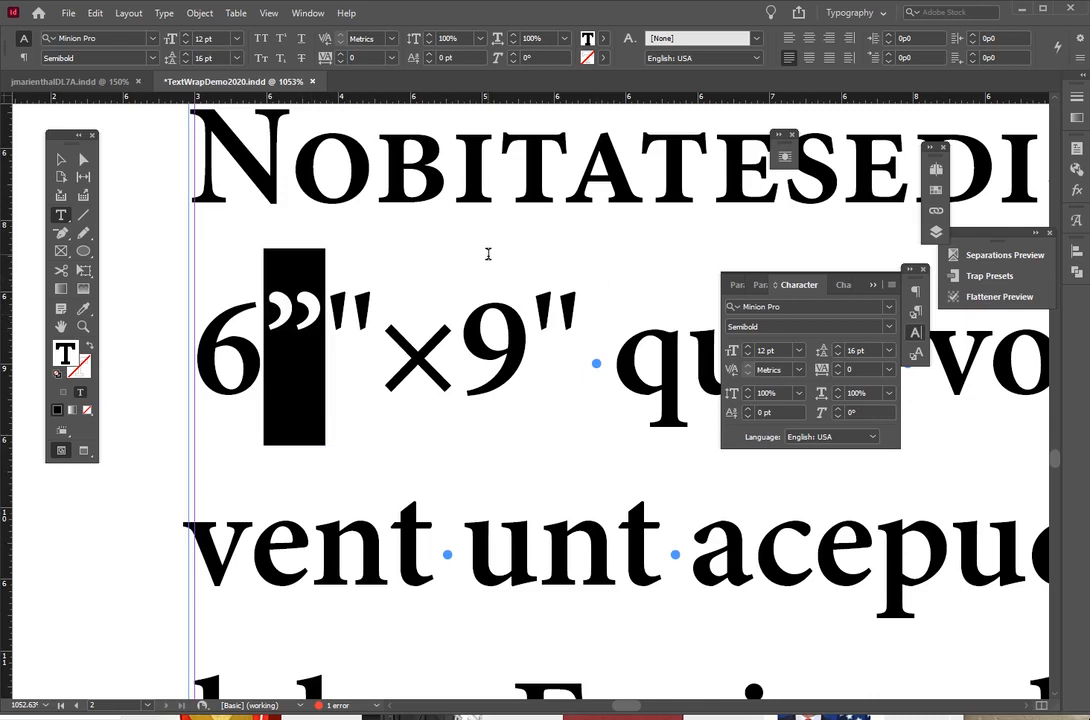
key(Left)
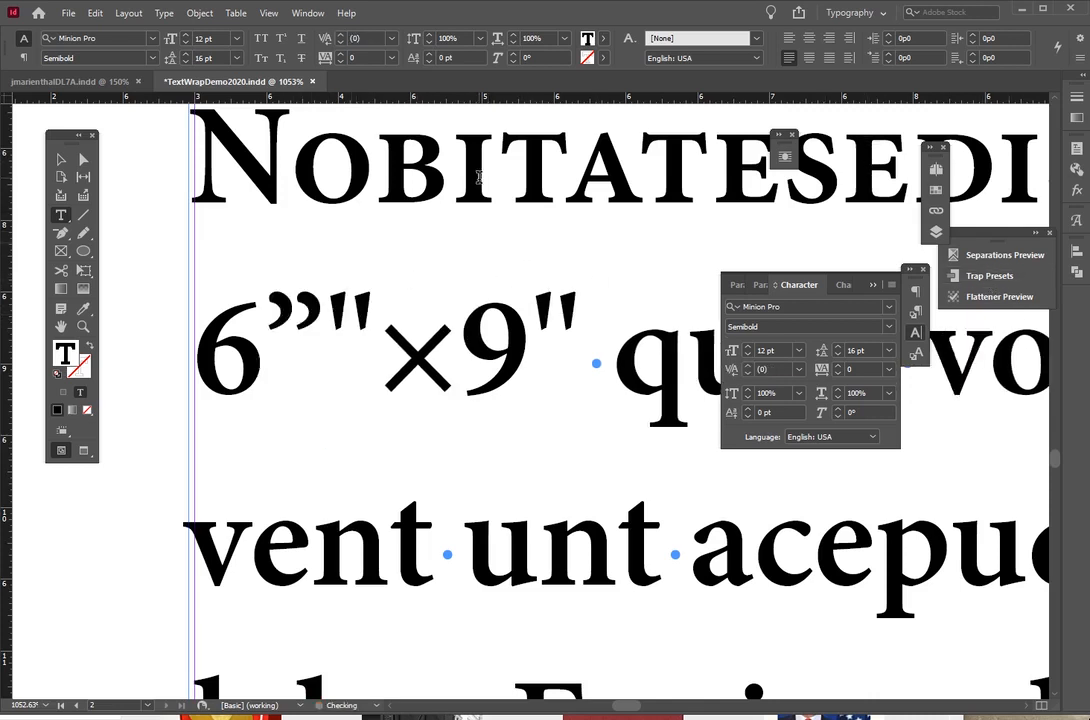
text(x9")
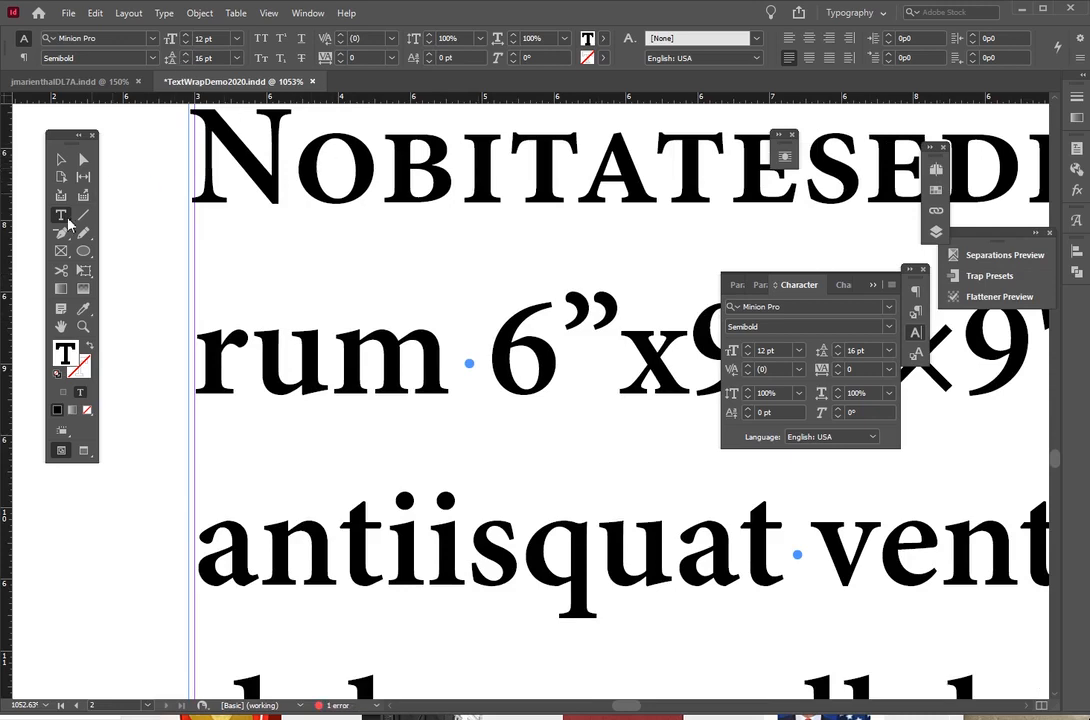
- Replace the curly quote after the 6 in the 6”x9” dimension with a straight inch mark
click(61, 327)
drag(457, 295, 242, 280)
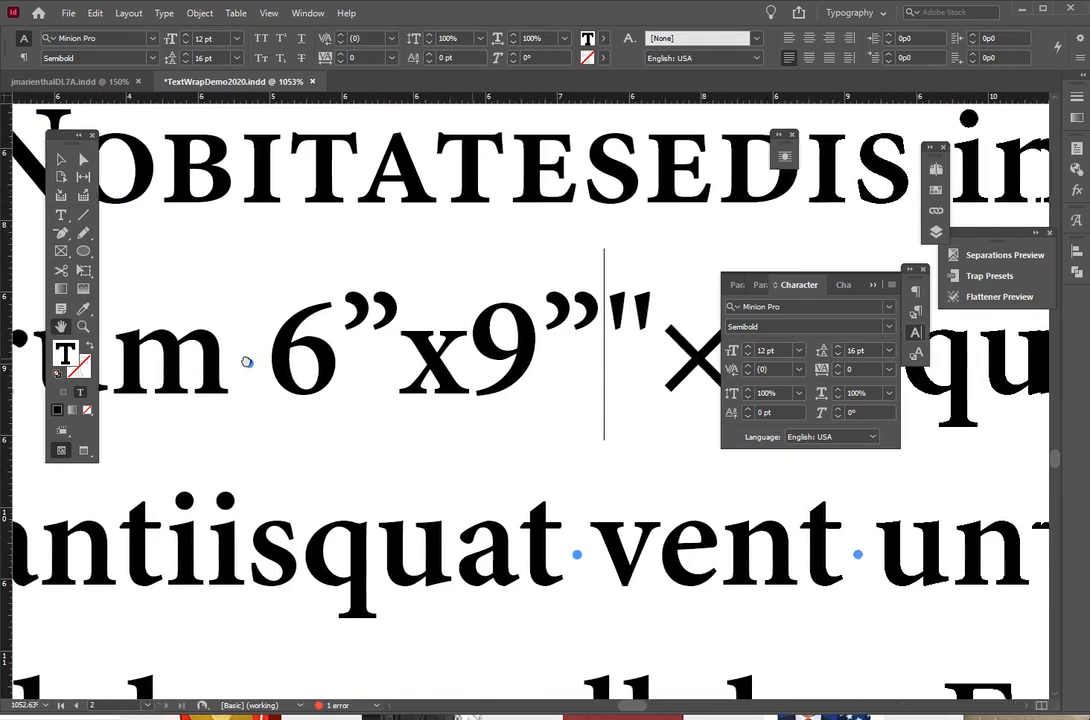
drag(242, 280, 212, 275)
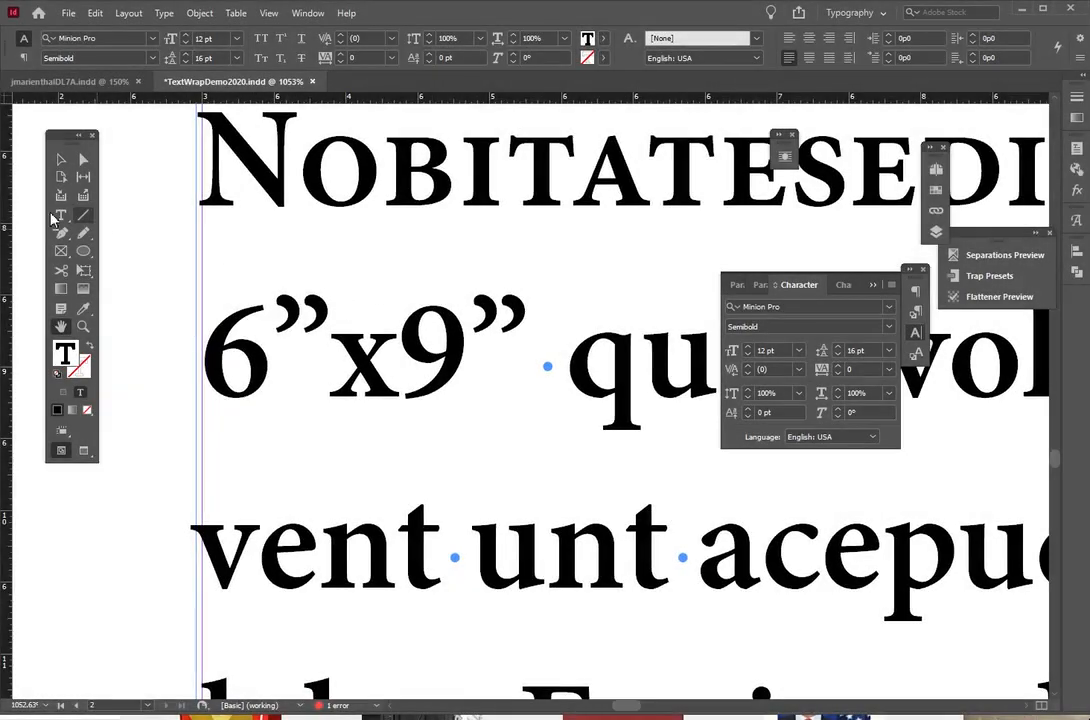
click(268, 316)
key(shift+Right)
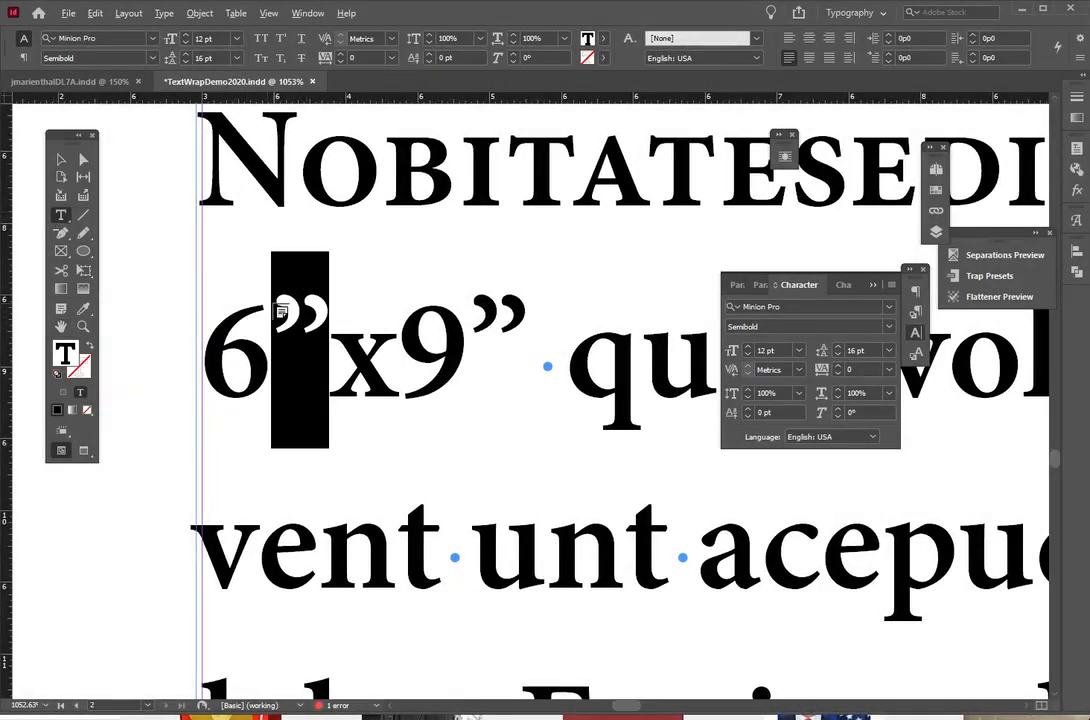
text(")
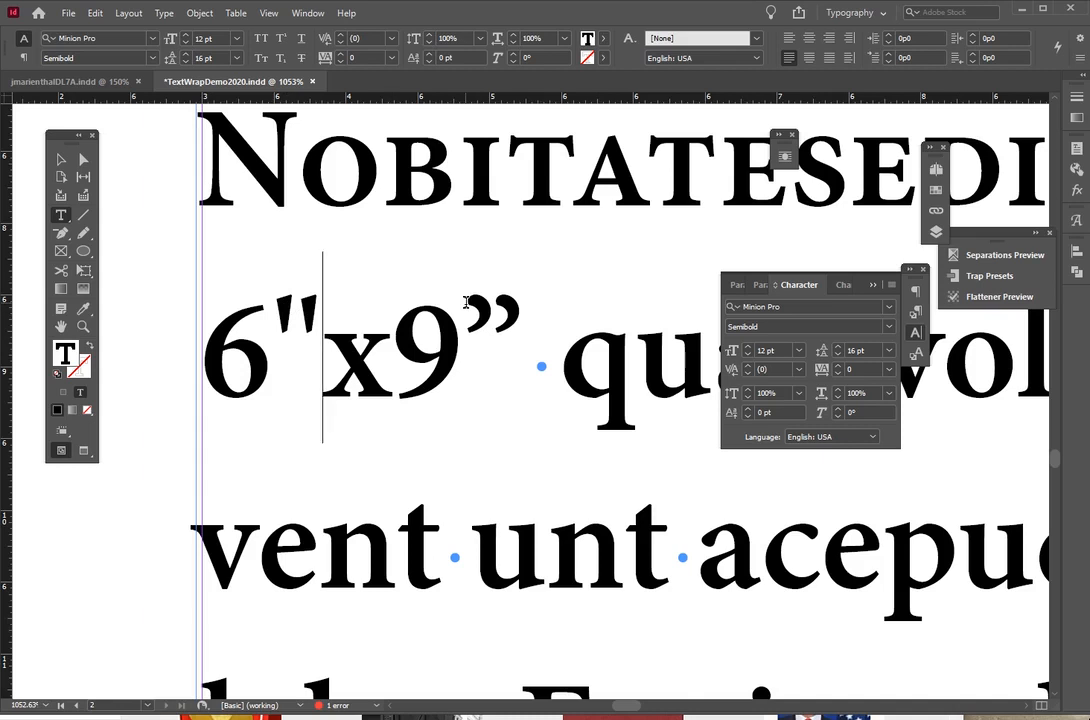
- Replace the curly quote after the 9 with the straight inch mark from Minion Pro's Punctuation glyphs
drag(324, 320, 287, 325)
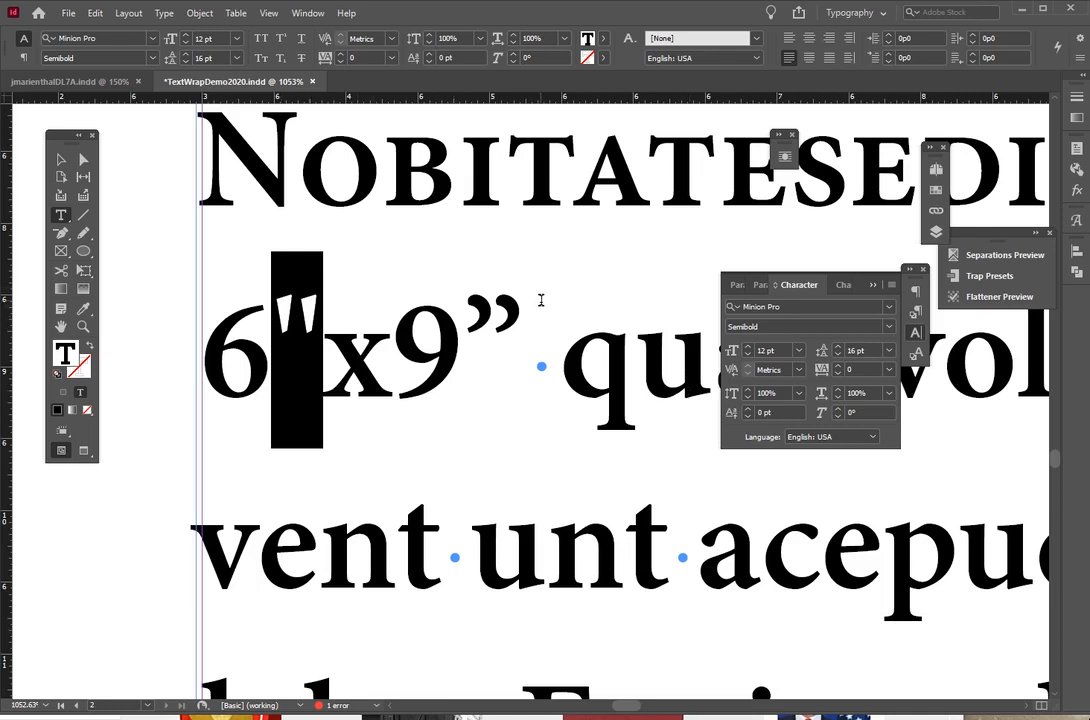
drag(462, 330, 524, 330)
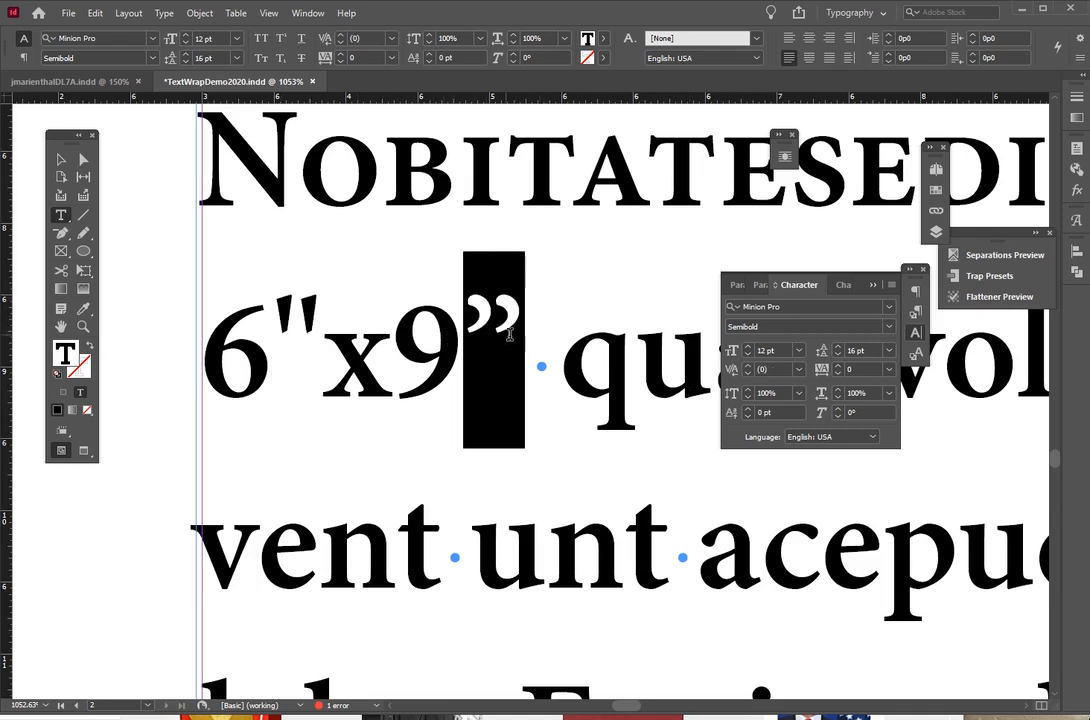
click(1076, 222)
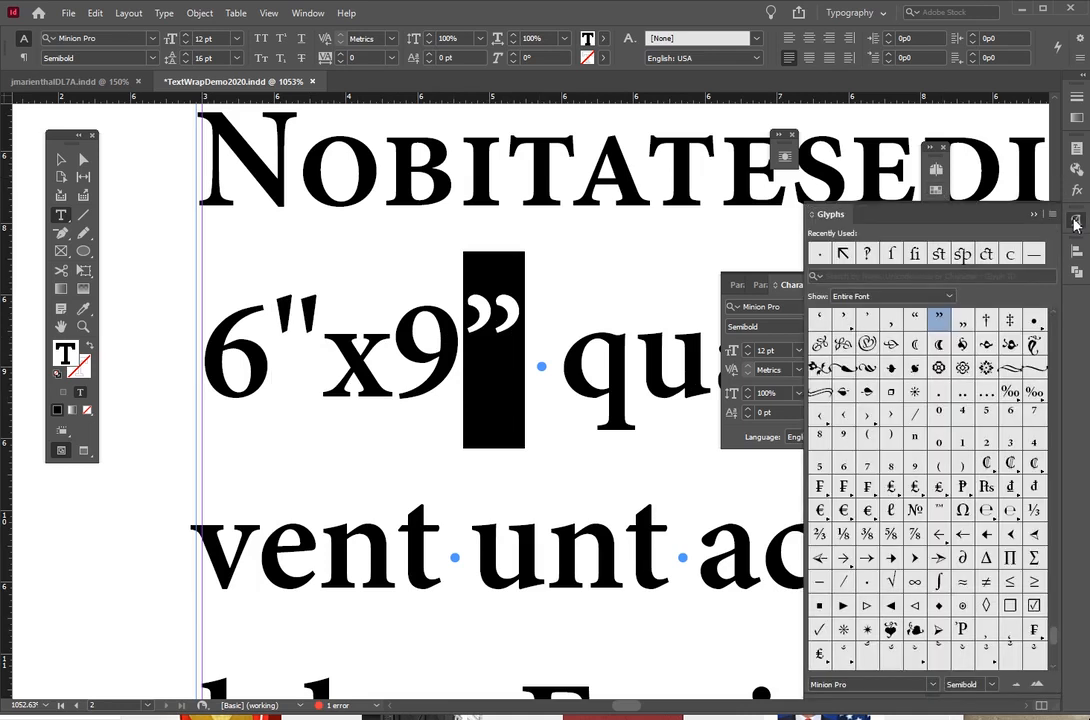
drag(862, 214, 646, 164)
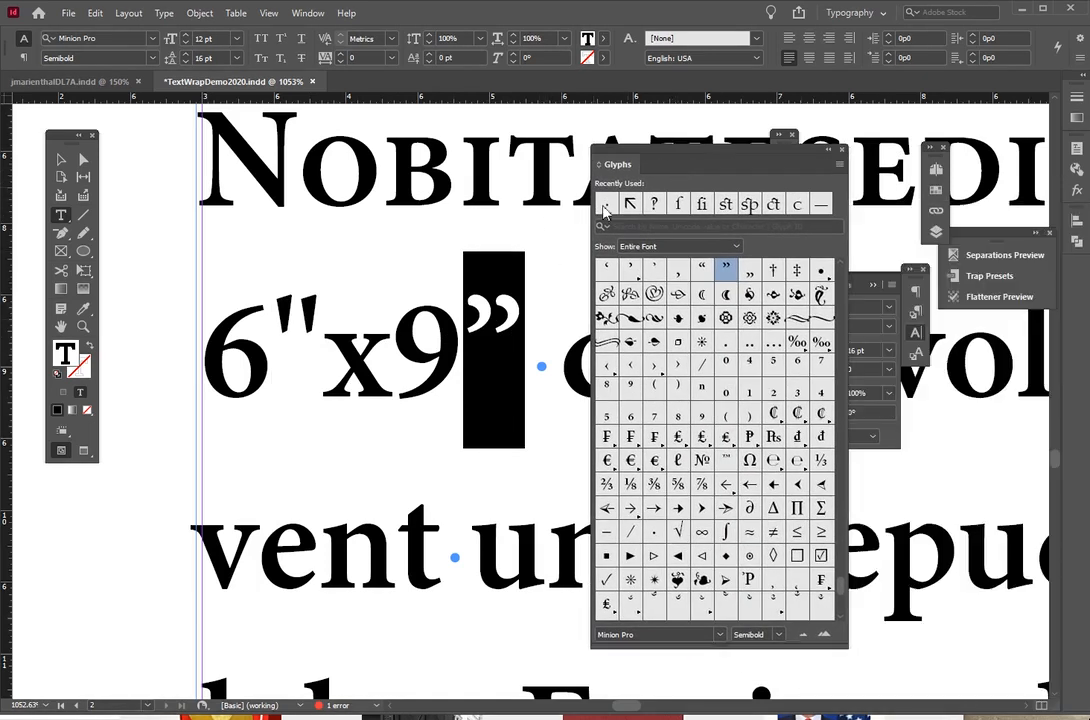
click(652, 245)
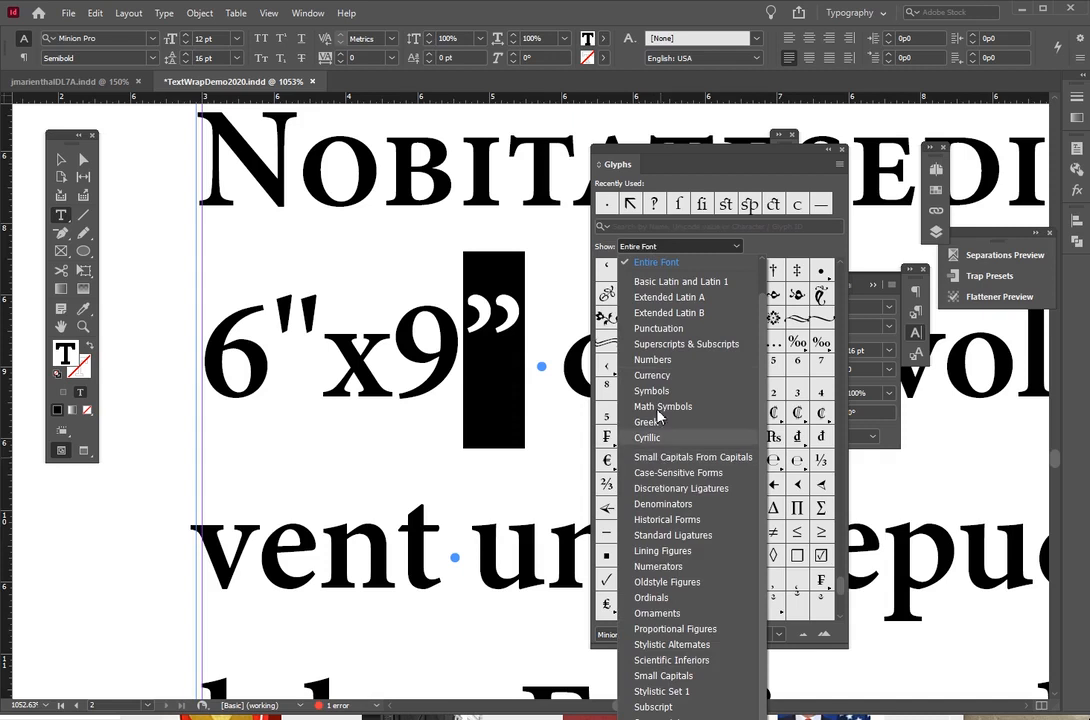
click(645, 328)
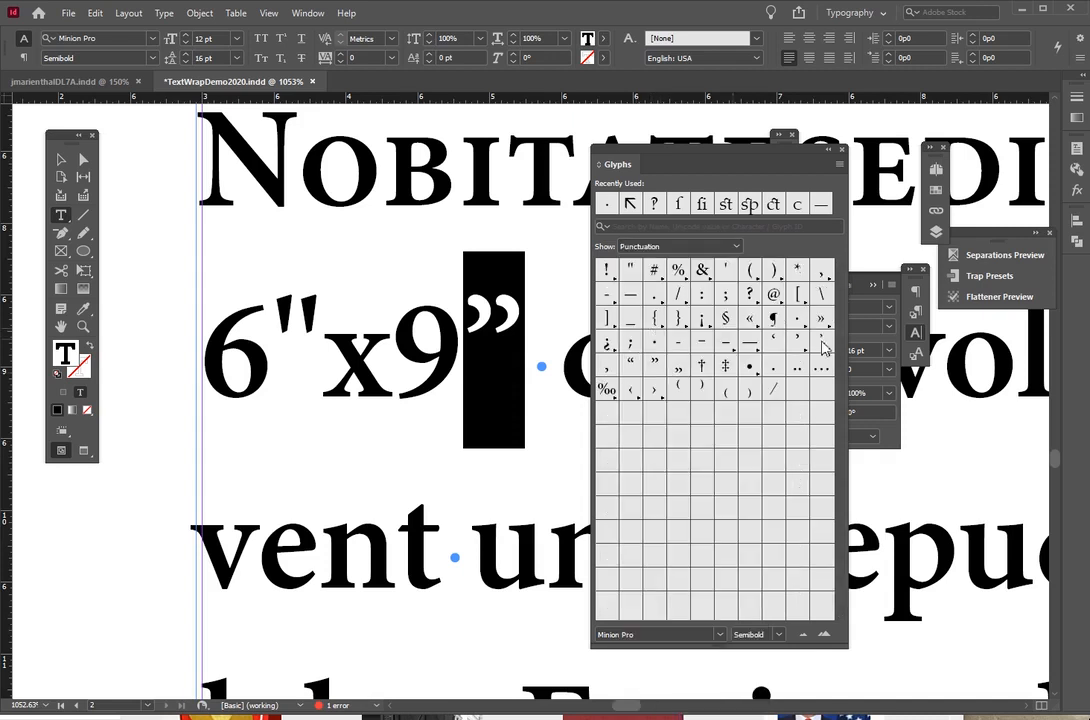
double_click(631, 270)
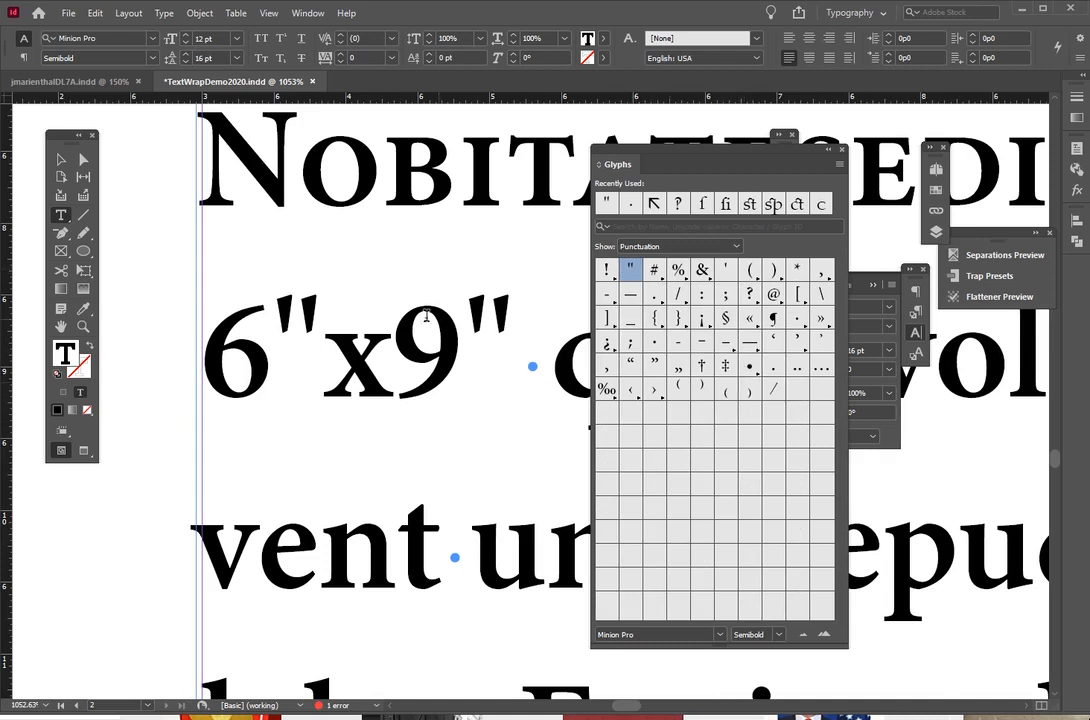
- Try the curly closing quote glyph after the 6, and swap it back for the straight inch mark glyph
click(300, 307)
double_click(296, 307)
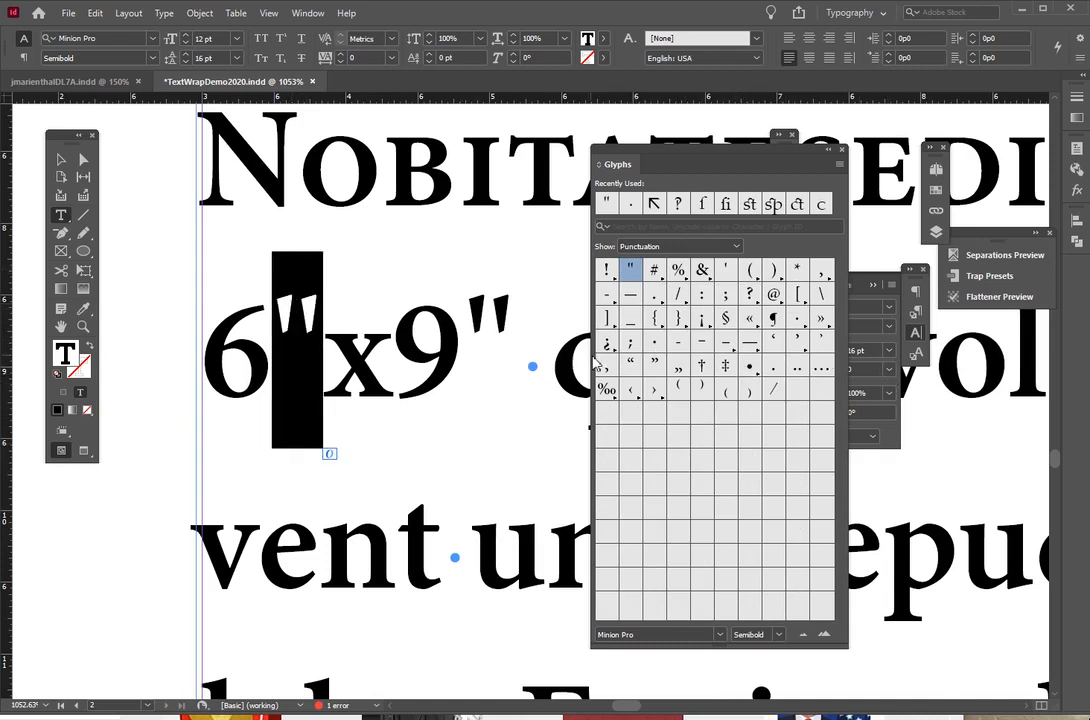
double_click(655, 362)
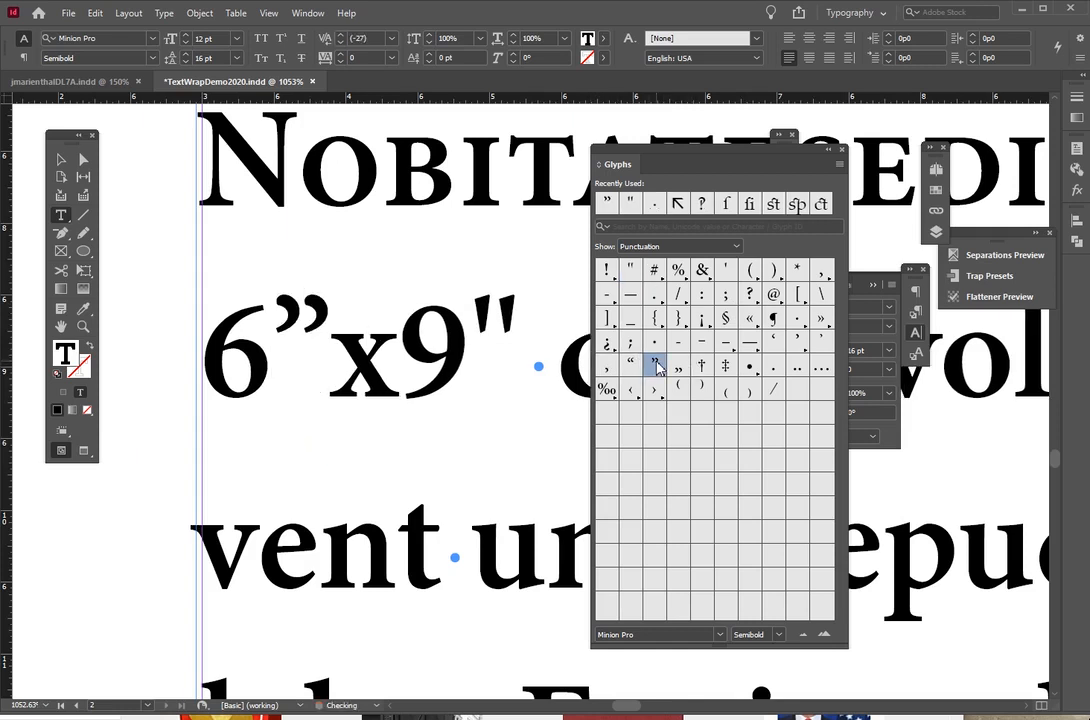
double_click(629, 269)
click(328, 318)
key(BackSpace)
- Replace the letter x in the dimension with the multiplication sign × from the Math Symbols glyphs
key(Right)
key(shift+Right)
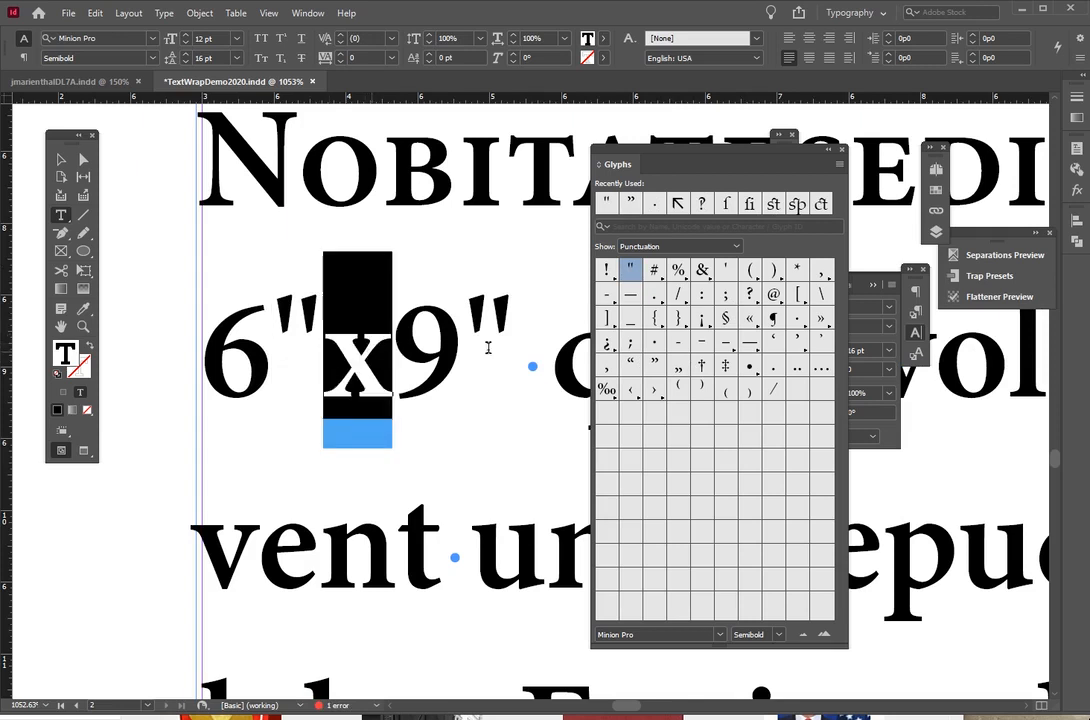
click(637, 247)
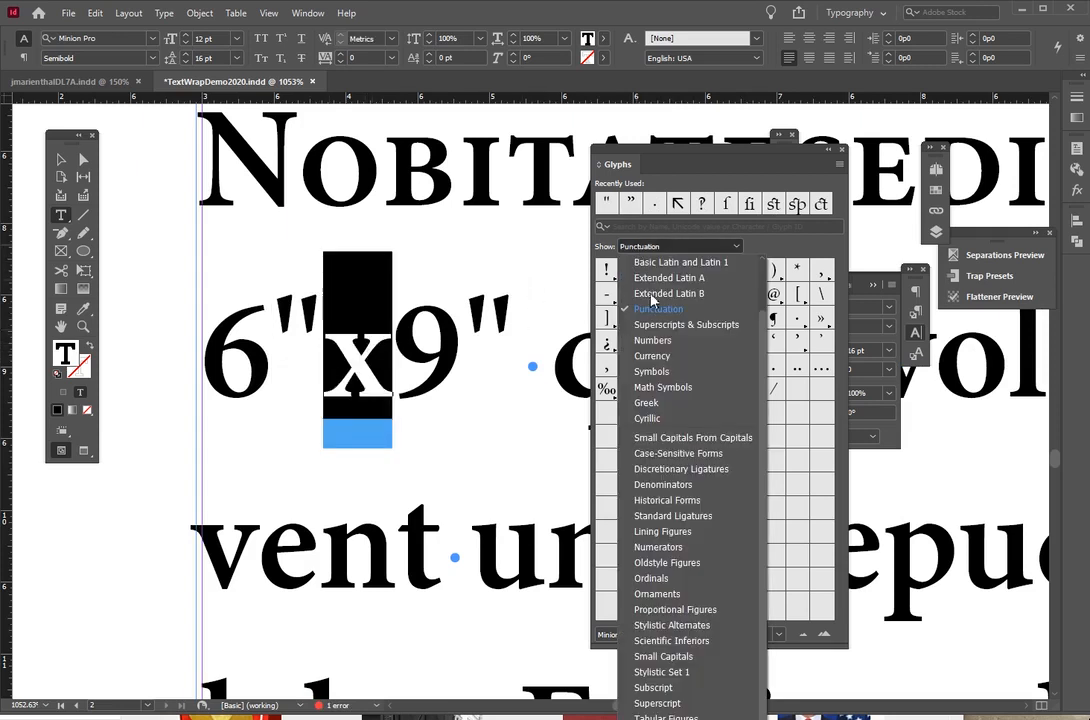
click(660, 387)
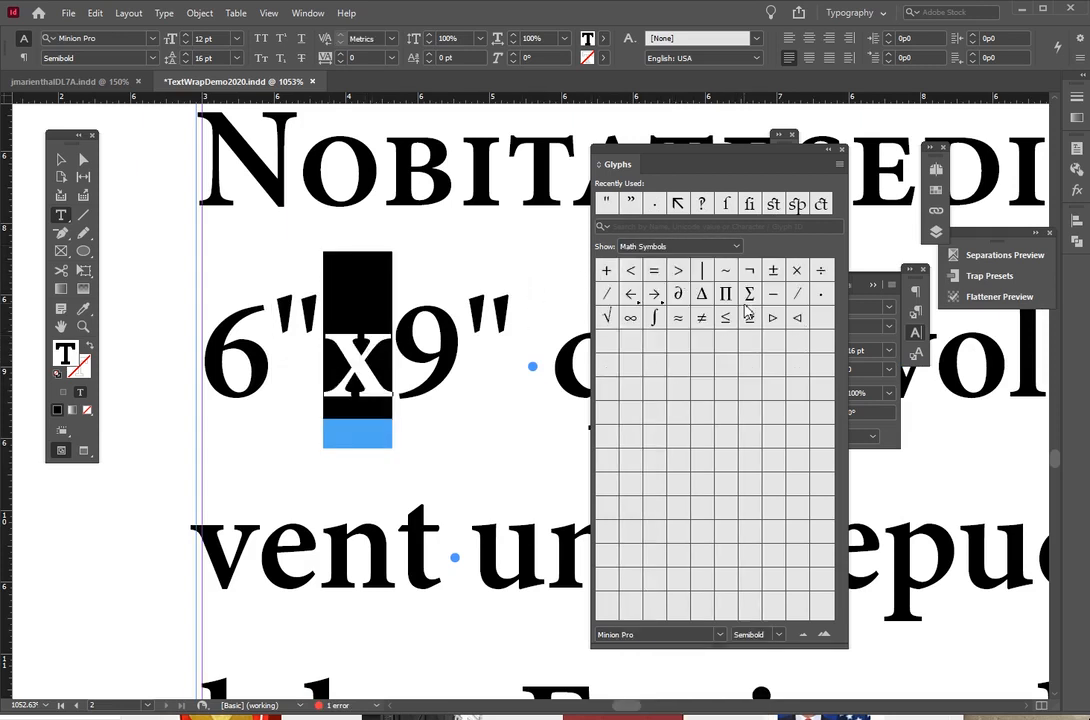
double_click(797, 270)
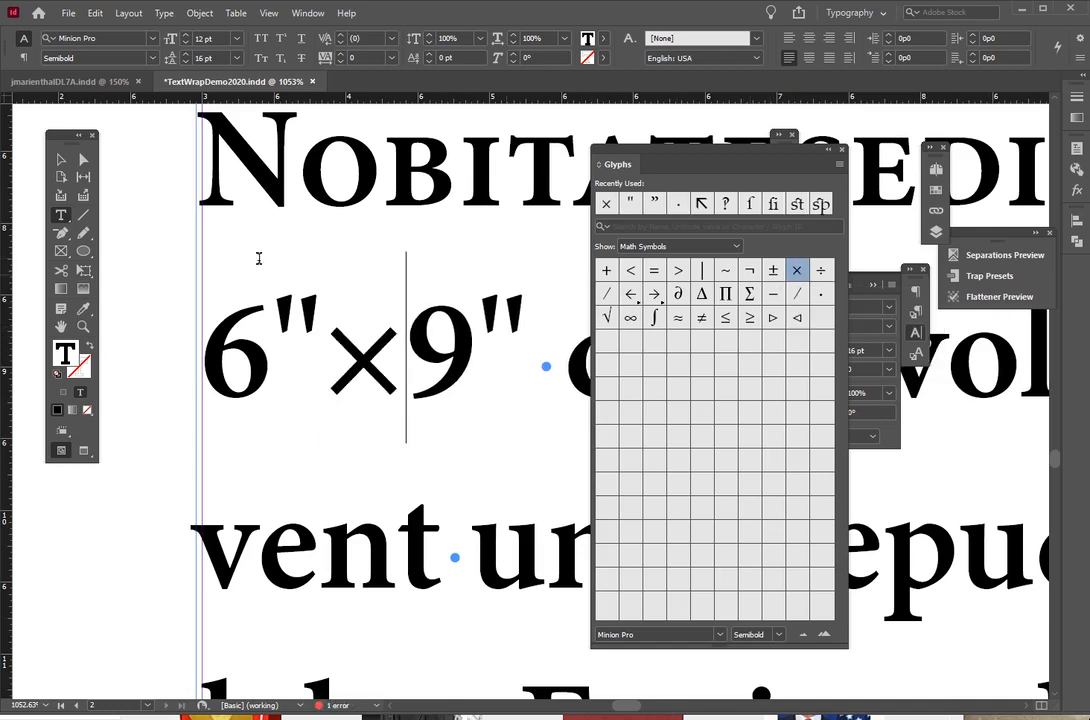
- Move the Glyphs panel clear of the dimension text and highlight the inch mark after the 6
drag(730, 158, 802, 156)
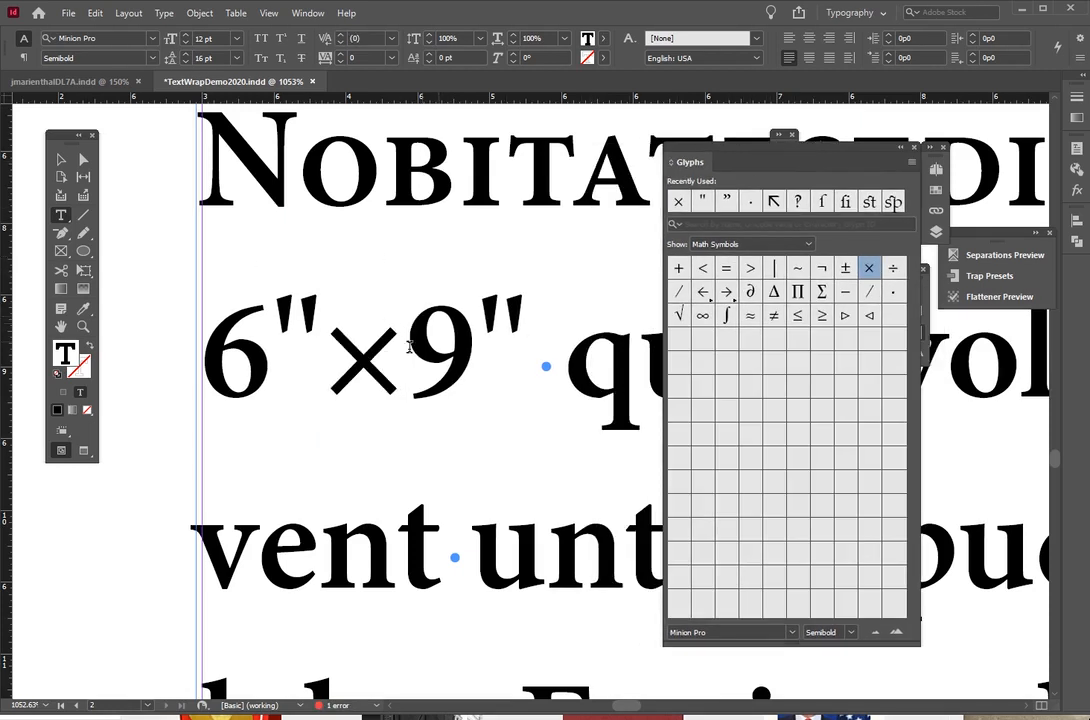
drag(324, 341, 276, 342)
click(322, 347)
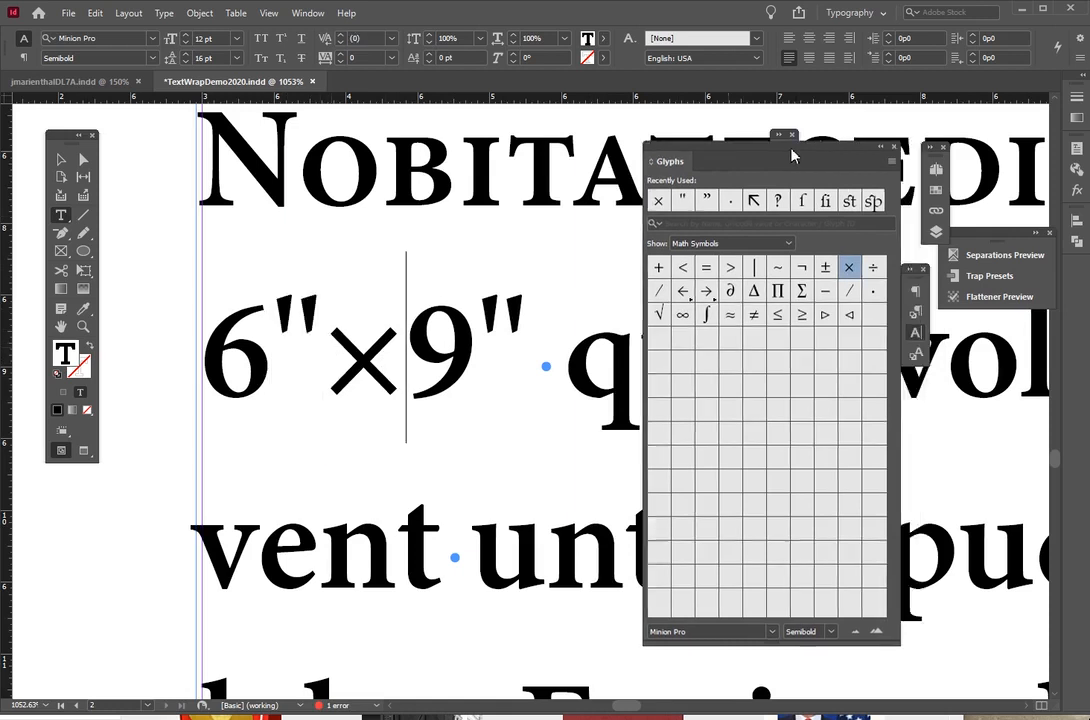
drag(789, 151, 808, 151)
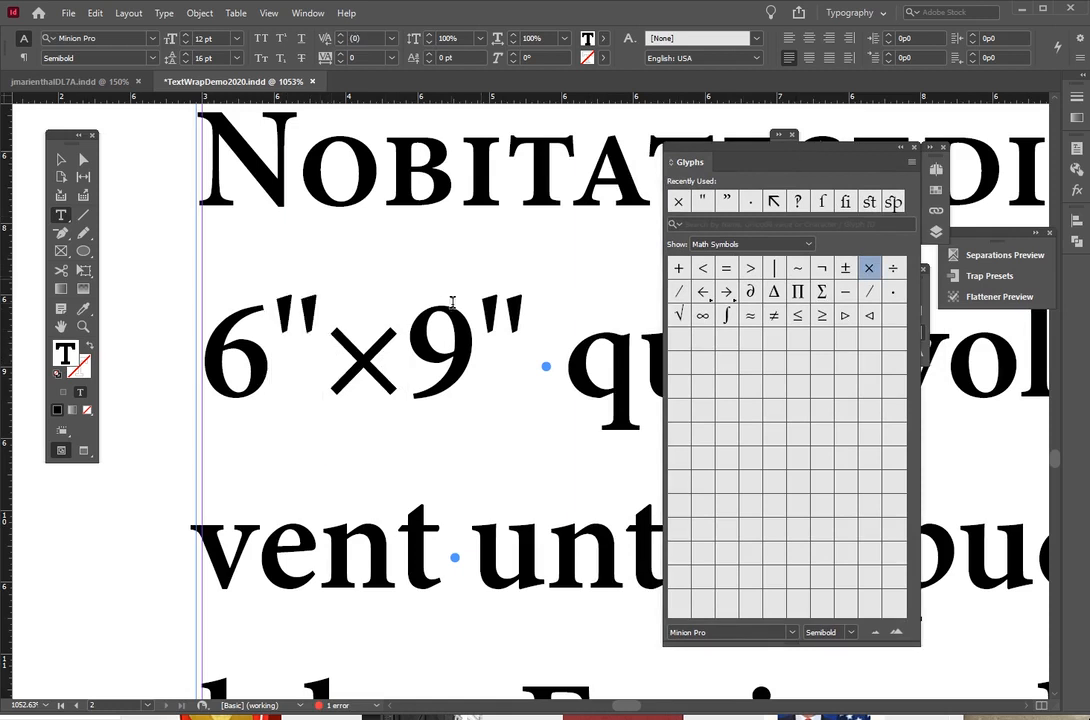
click(323, 347)
drag(323, 347, 272, 352)
click(323, 350)
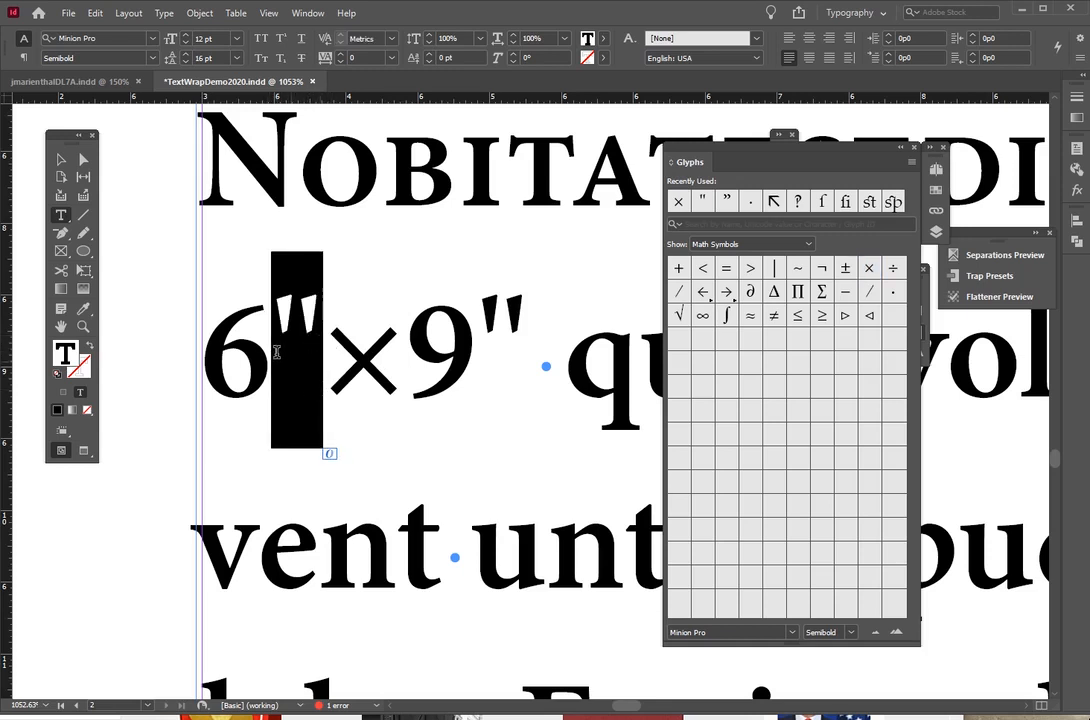
- Try a hair space between the multiplication sign and the 9, and delete it
click(394, 365)
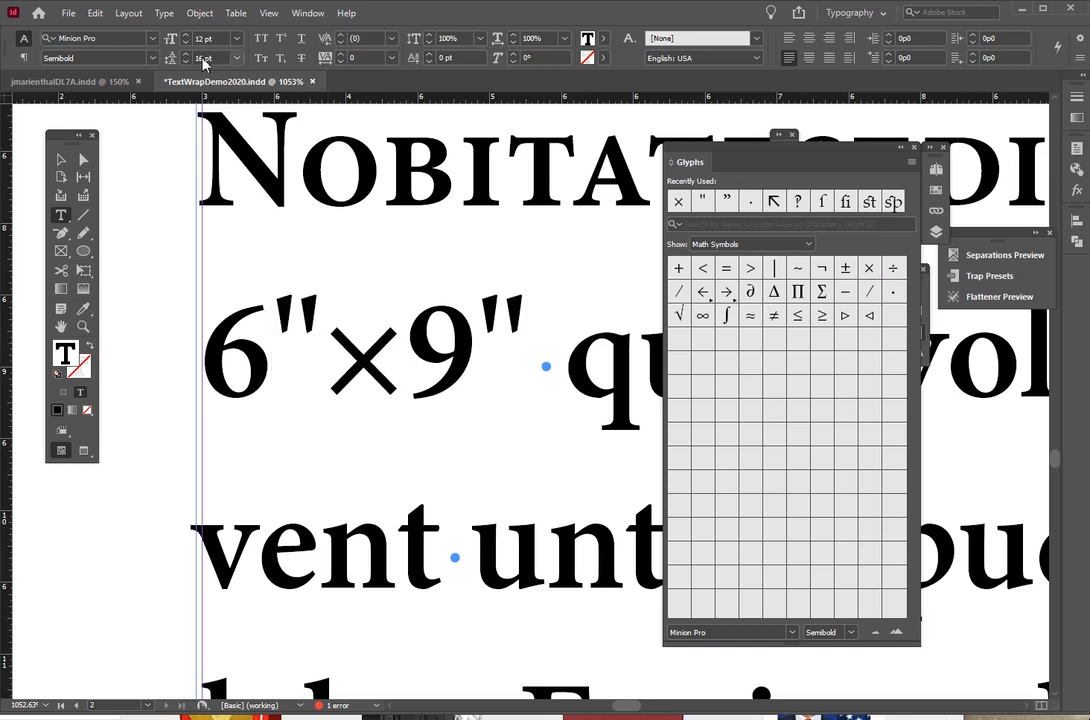
click(160, 14)
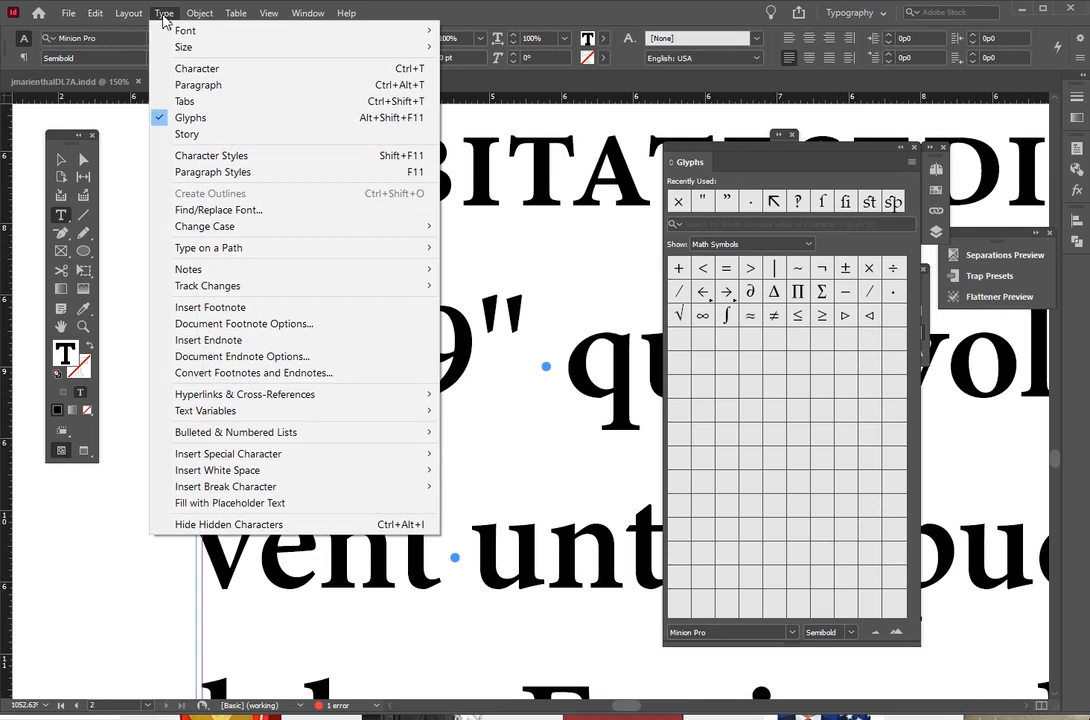
mouse_move(305, 470)
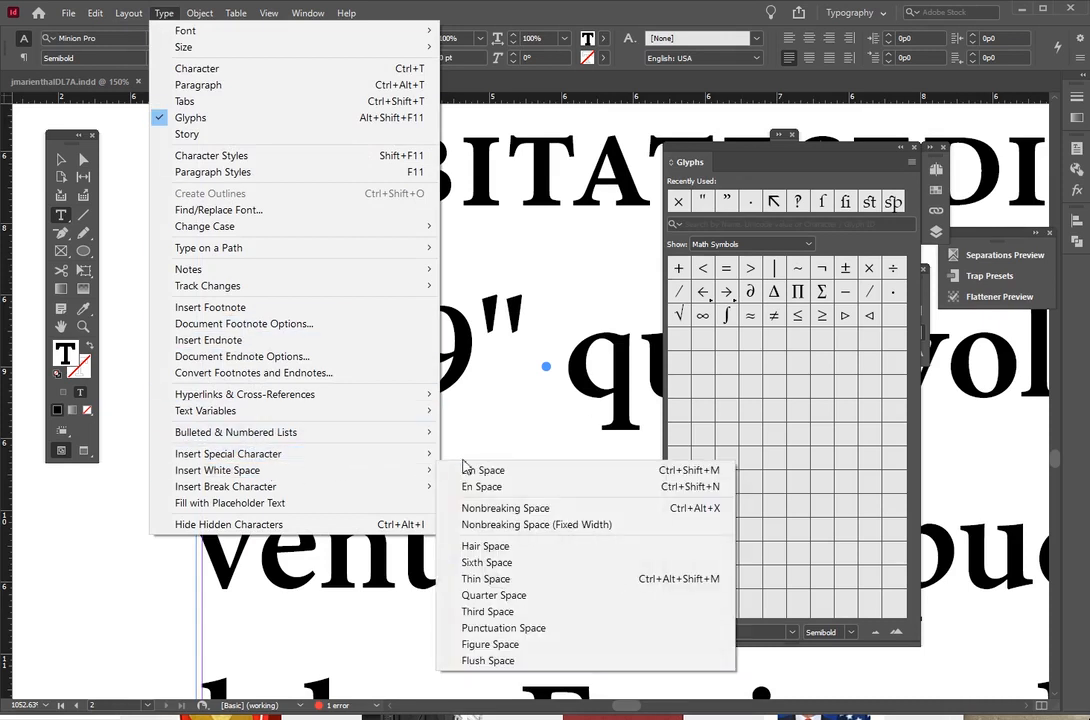
click(487, 549)
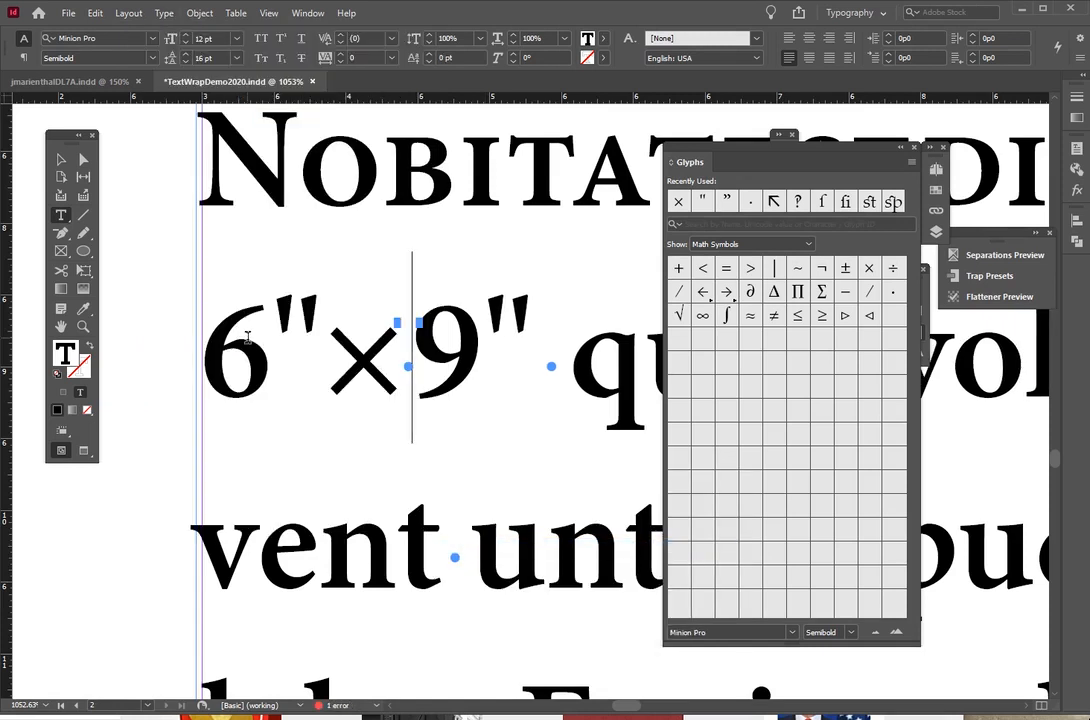
key(BackSpace)
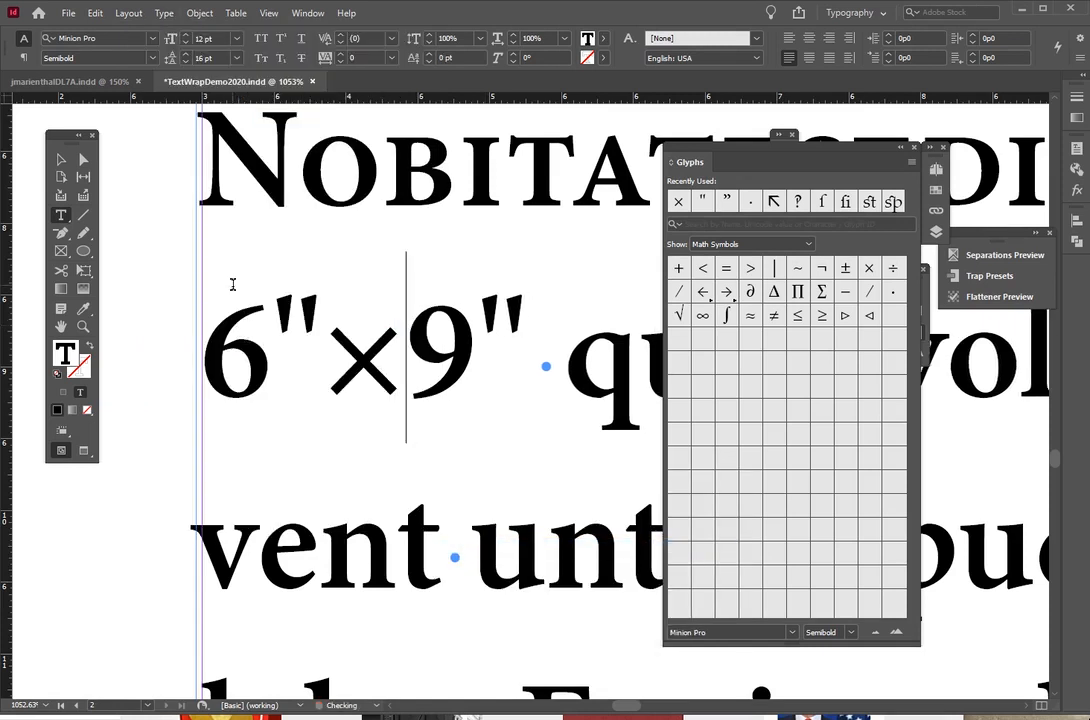
- Insert a thin space between the multiplication sign and the 9
click(162, 15)
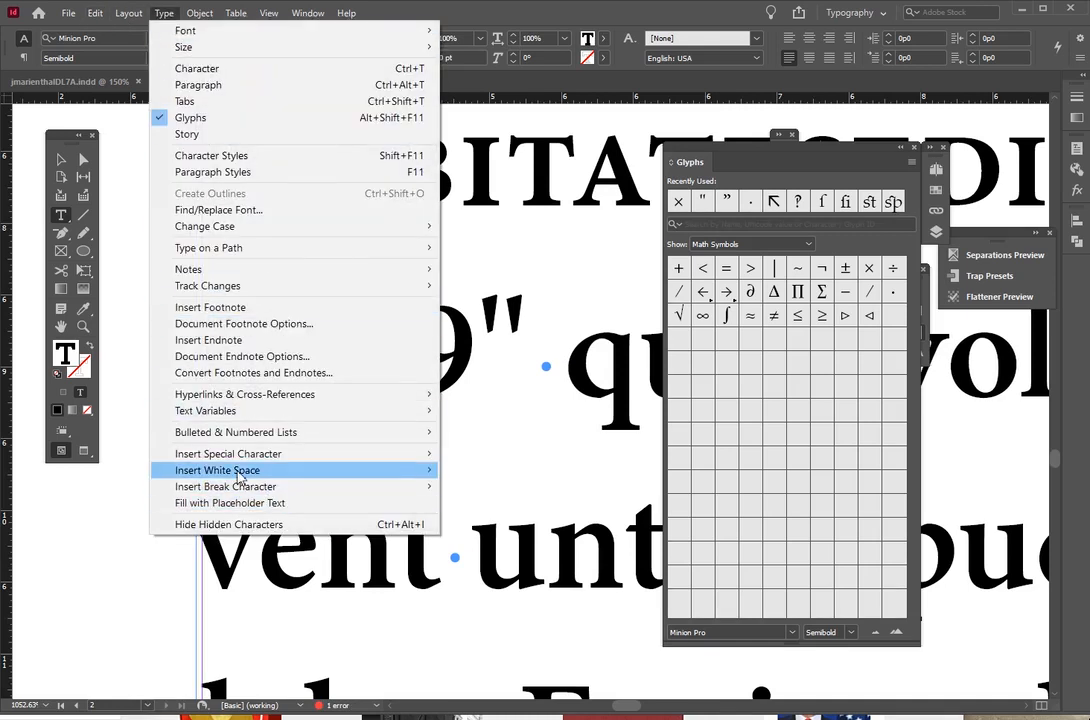
mouse_move(301, 471)
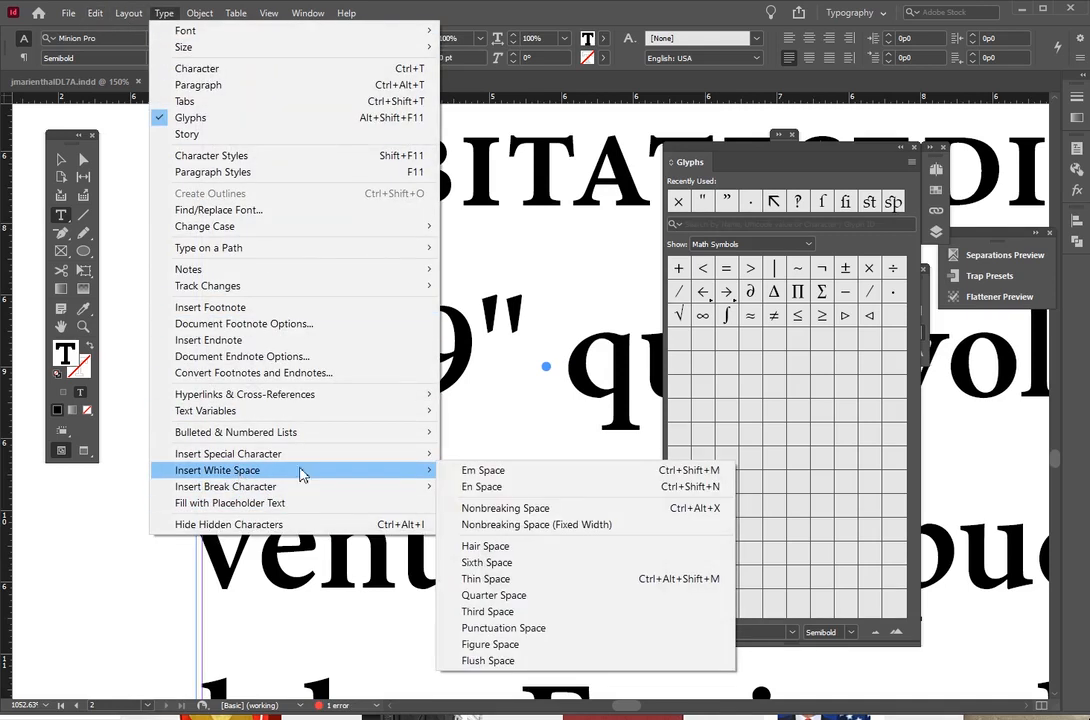
click(528, 579)
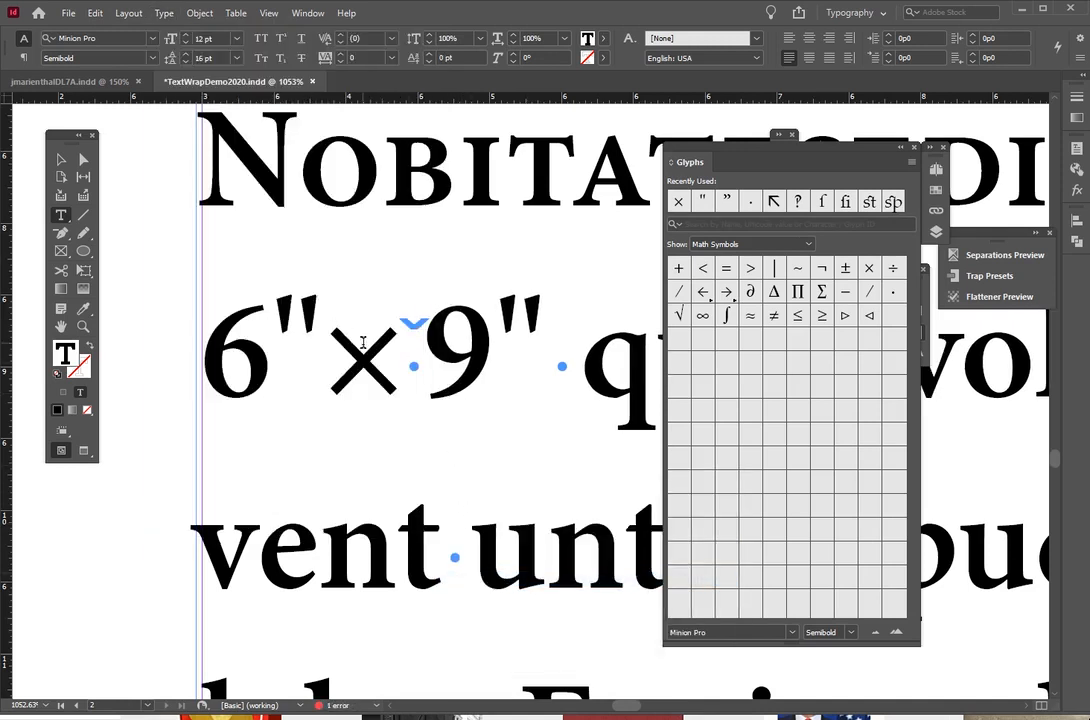
- View the dimension at 300% and collapse the Glyphs panel to uncover the text
key(ctrl+minus)
key(ctrl+minus)
key(ctrl+minus)
key(ctrl+minus)
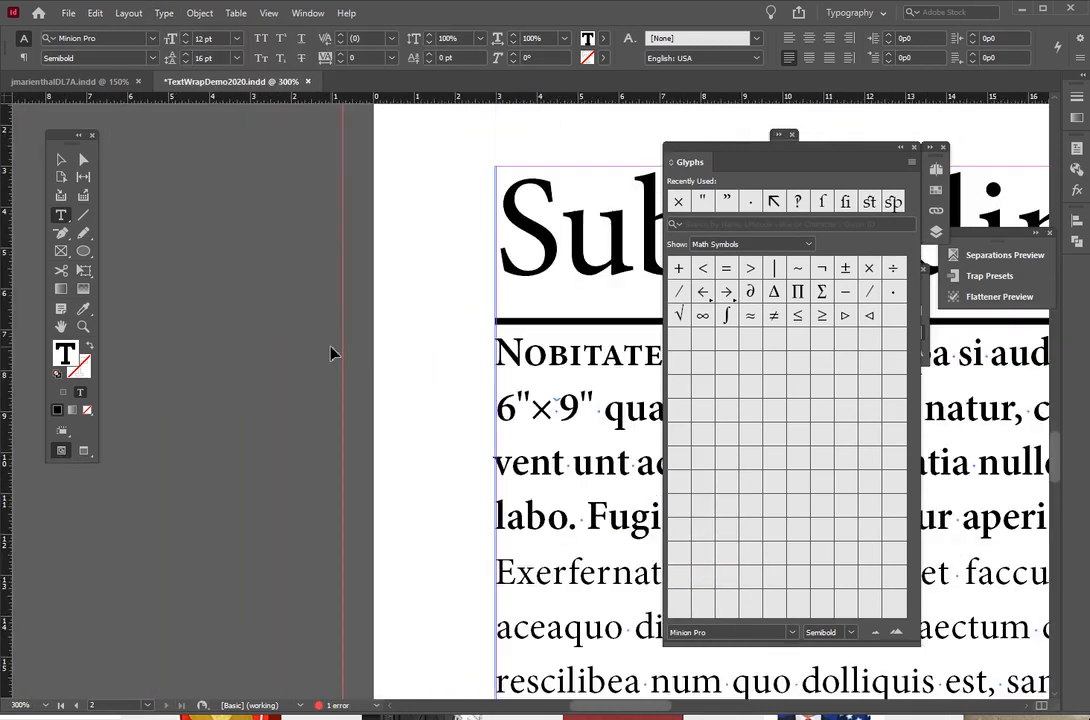
click(64, 159)
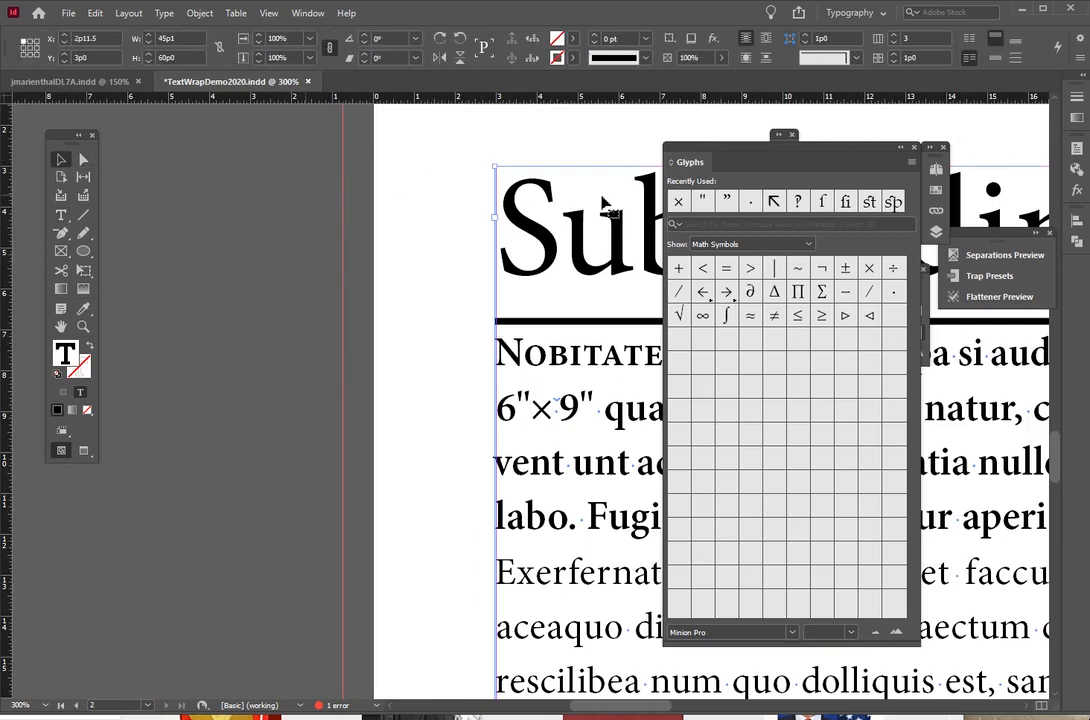
click(777, 146)
- Try a second thin space before the 9, and delete it
double_click(562, 404)
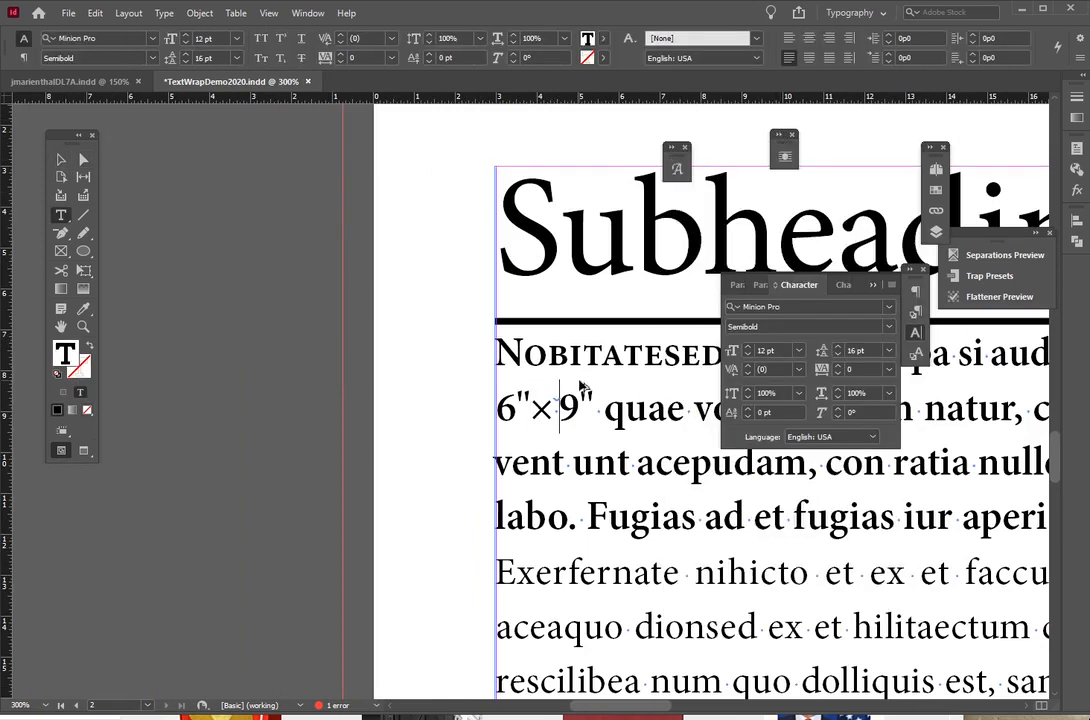
key(ctrl+alt+shift+m)
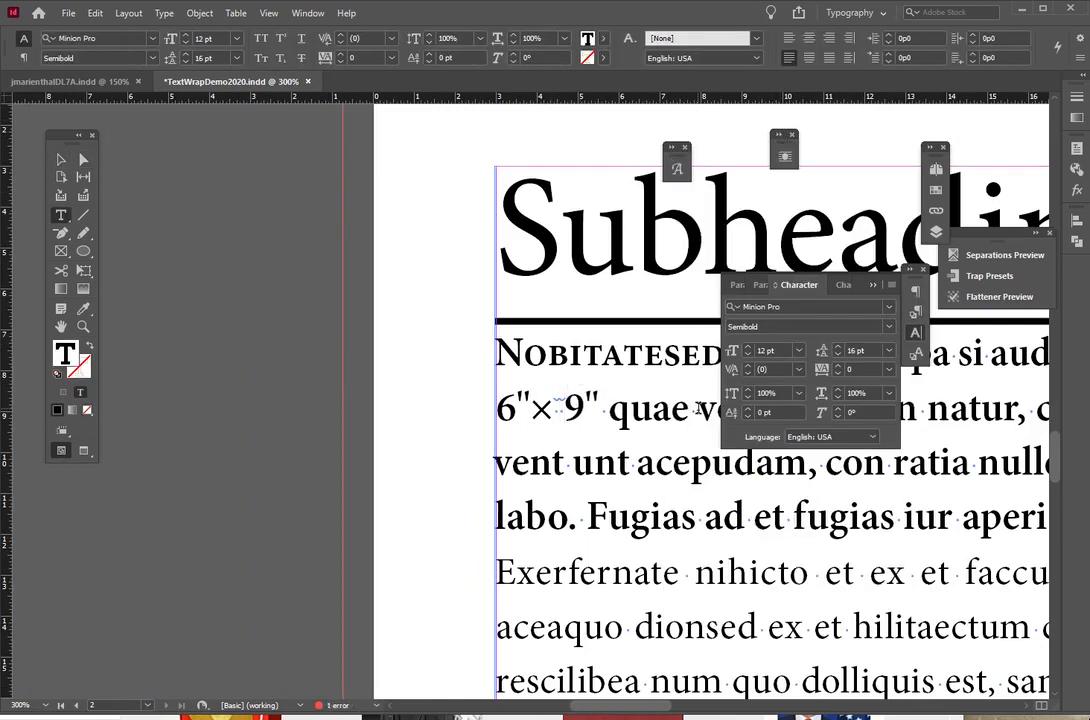
key(BackSpace)
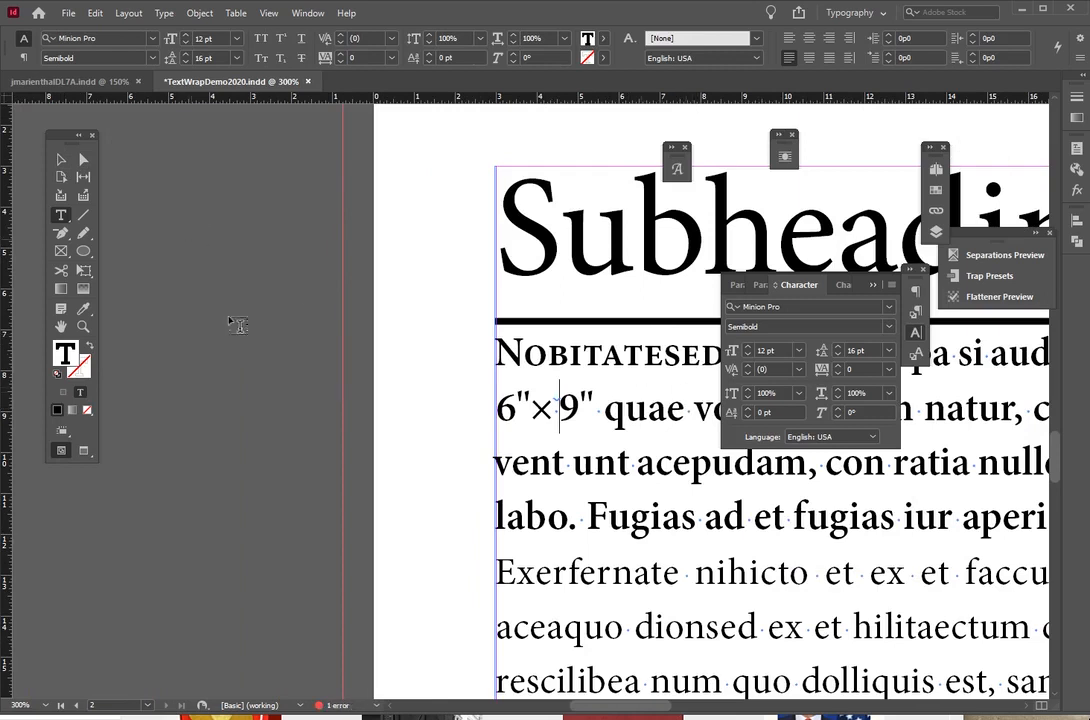
click(162, 13)
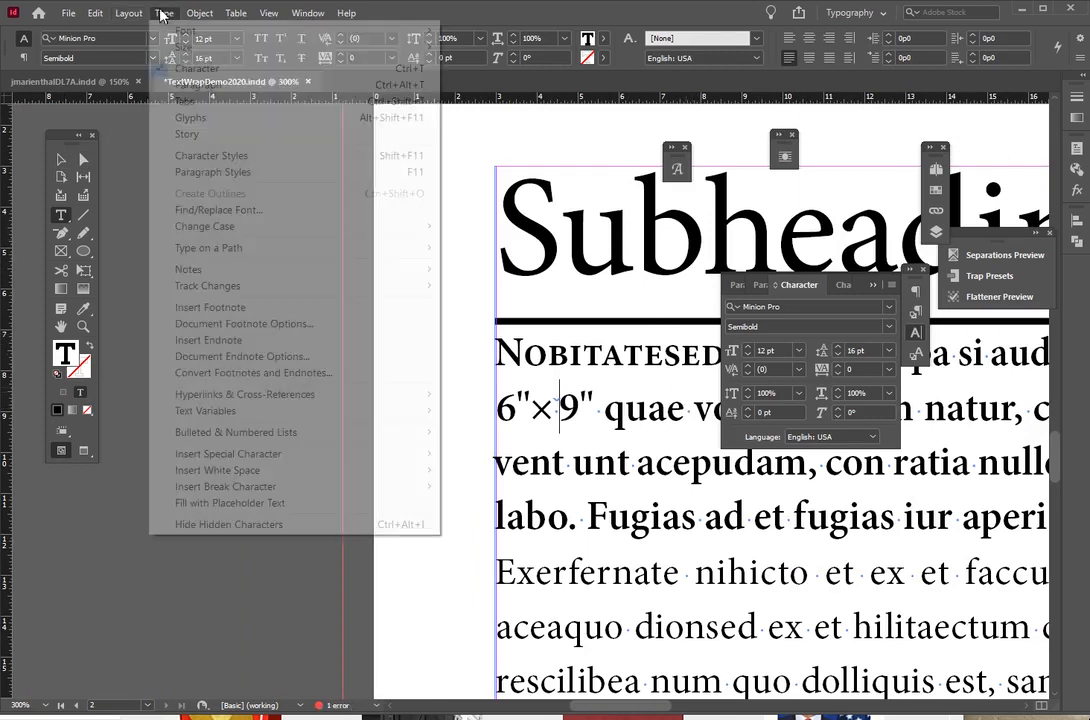
mouse_move(224, 457)
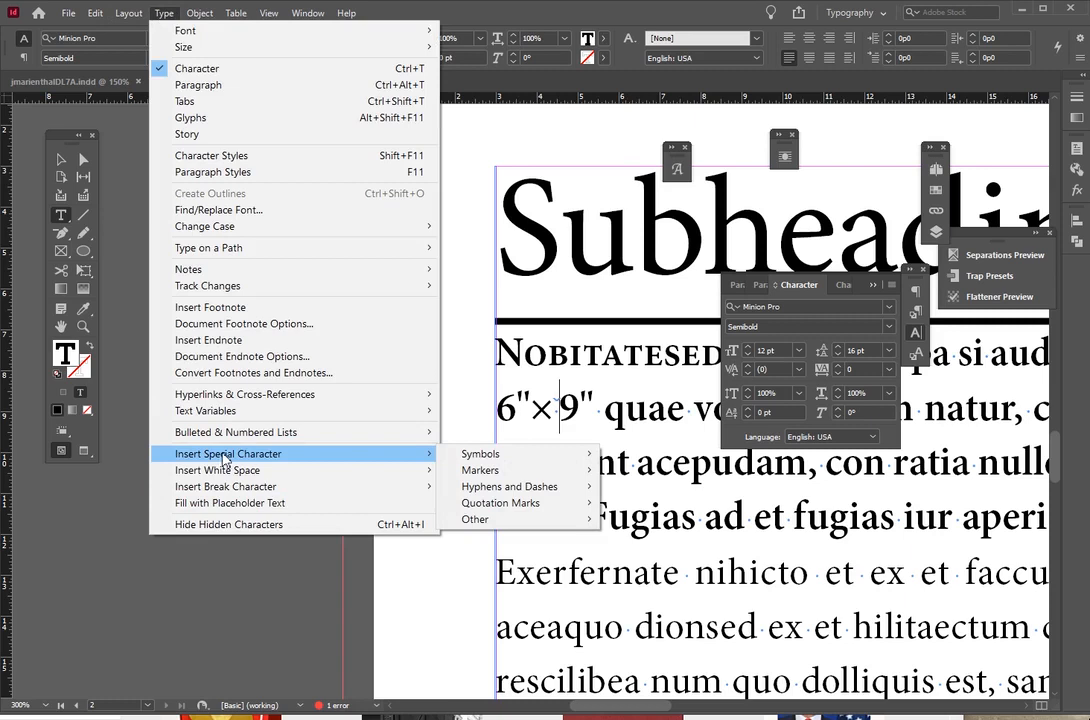
mouse_move(509, 504)
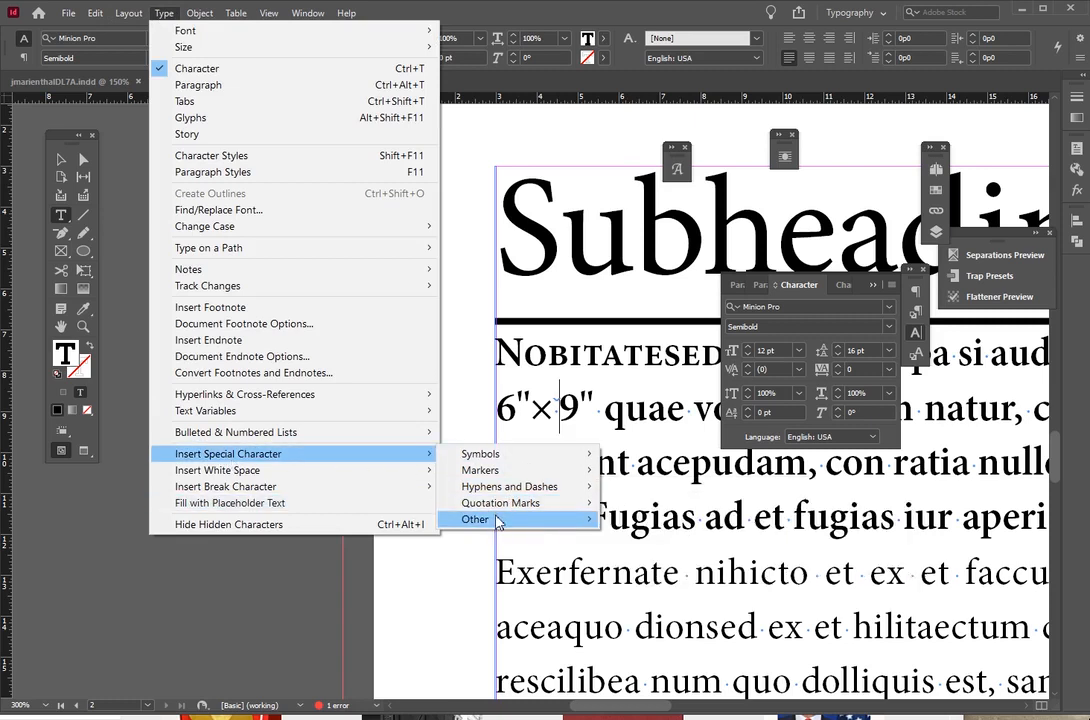
mouse_move(300, 470)
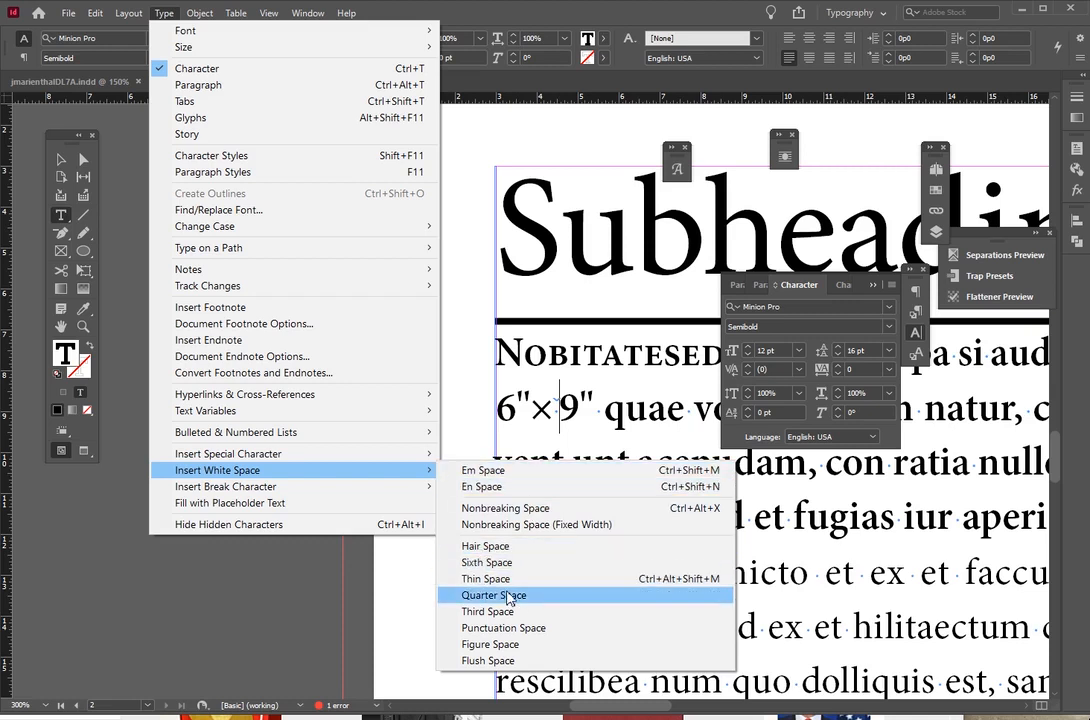
click(299, 613)
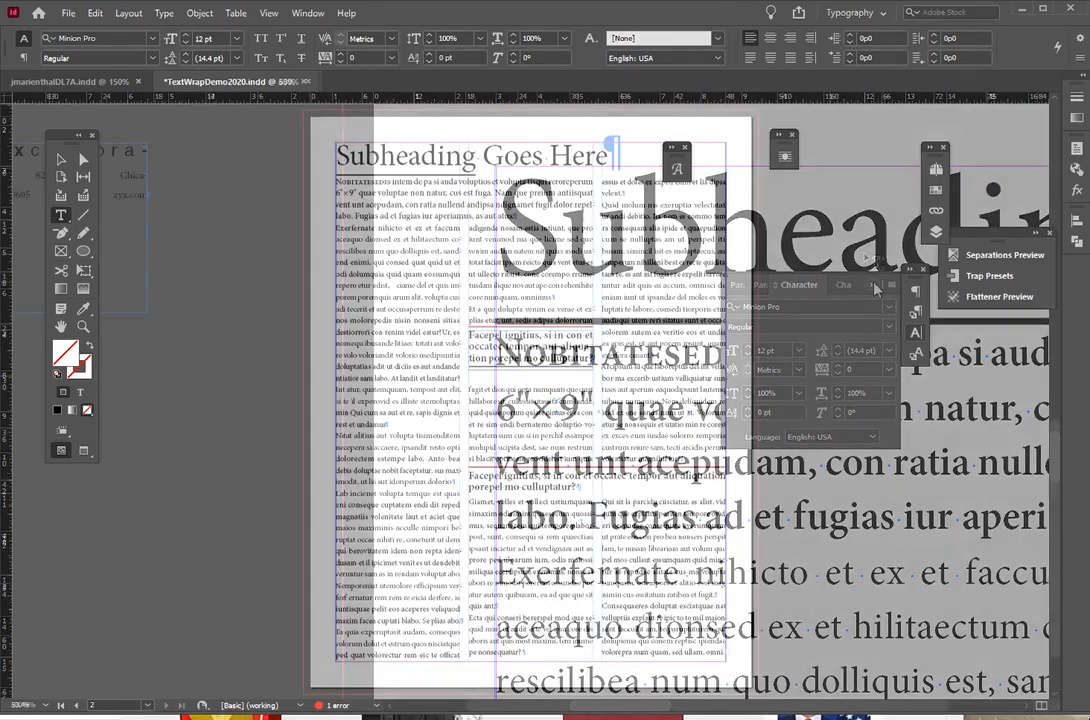